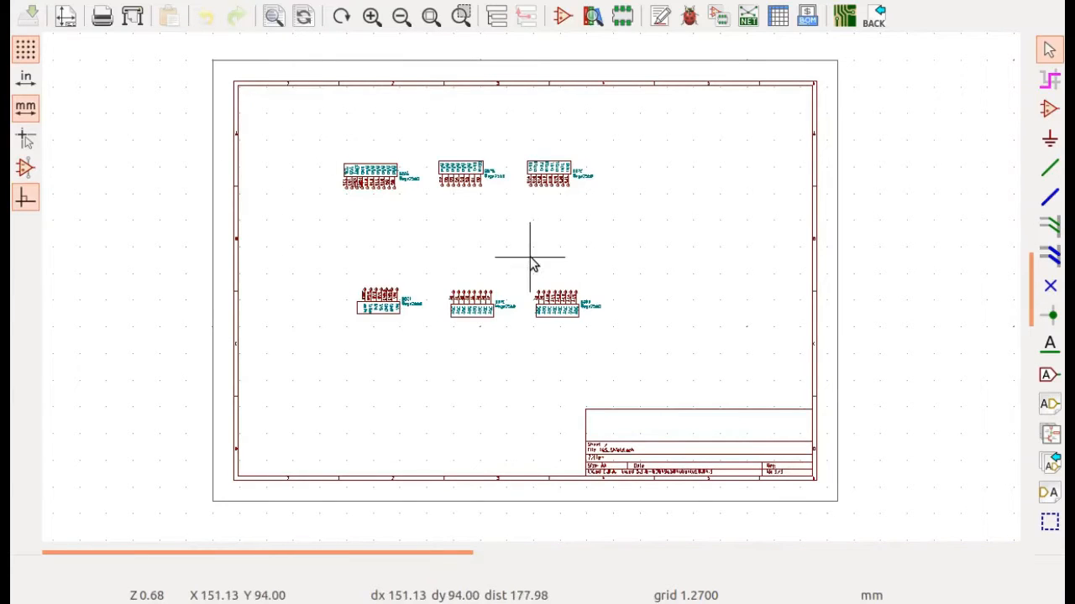
Annotate the entire schematic, keeping existing annotations and sorting components by X position, with numbering from the first free number after 0.
scroll(531, 294, "up", 4)
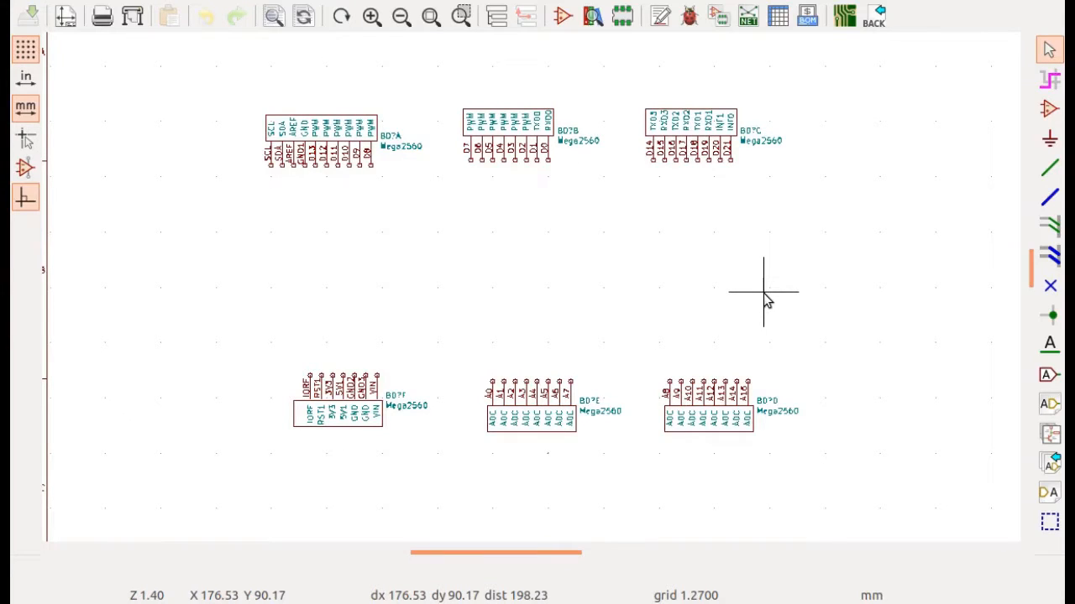
scroll(360, 209, "up", 1)
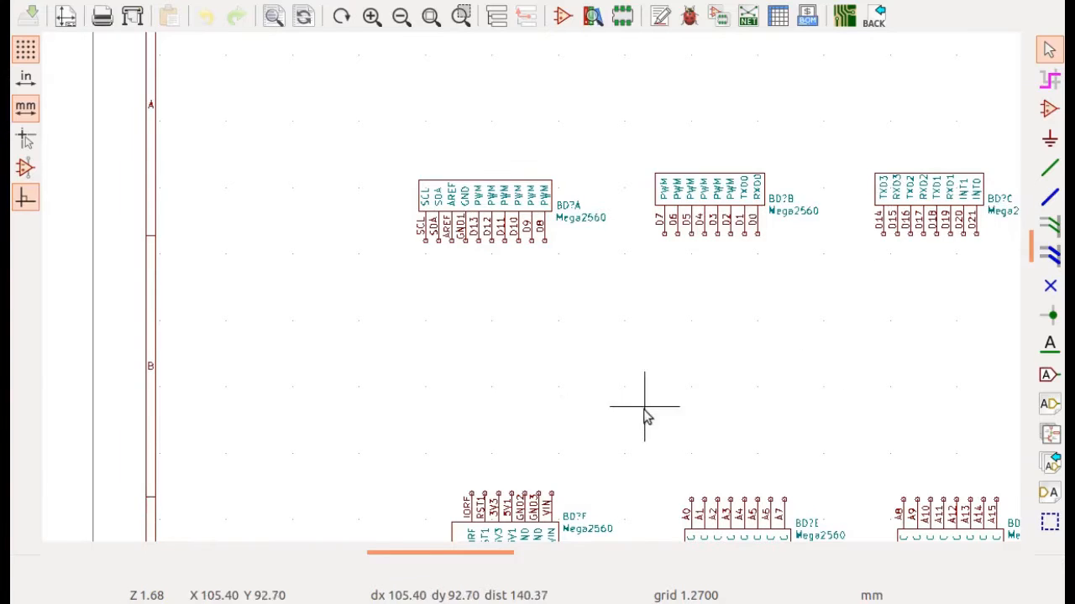
scroll(643, 412, "down", 1)
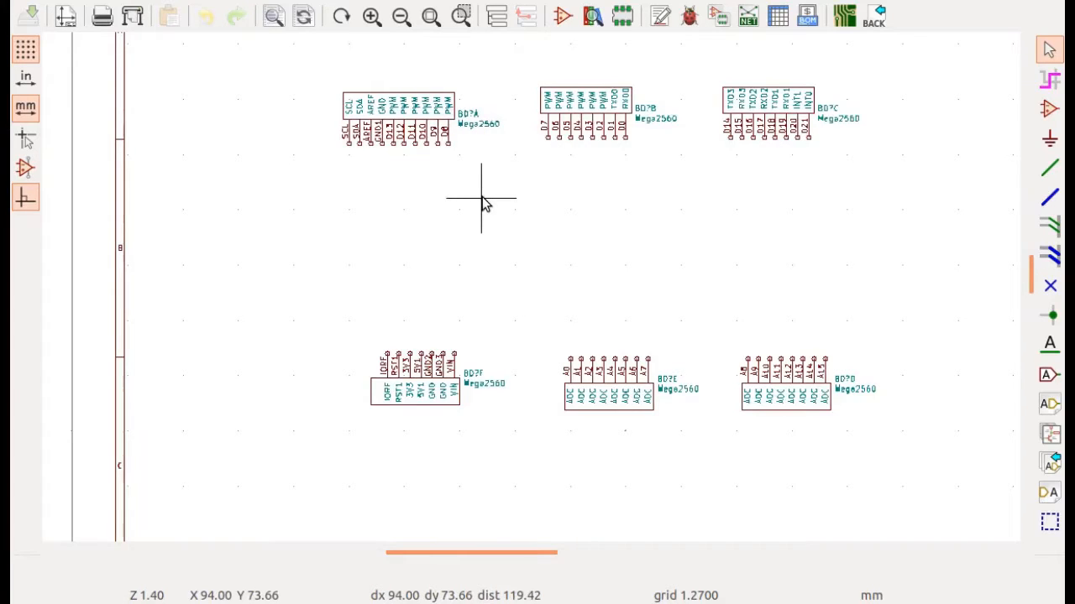
left_click(662, 18)
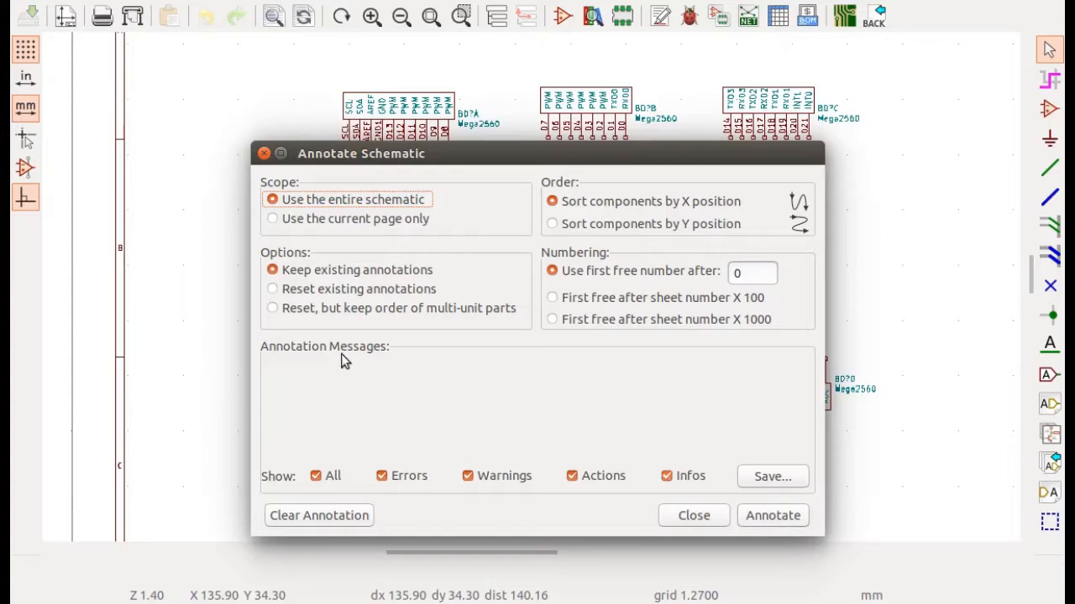
left_click(773, 516)
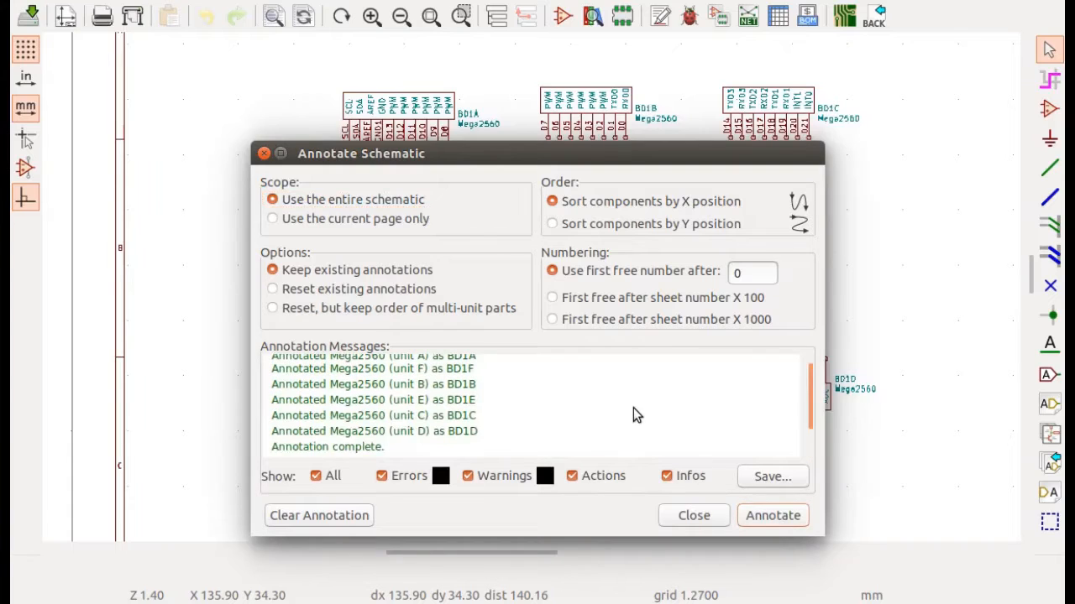
scroll(584, 419, "up", 1)
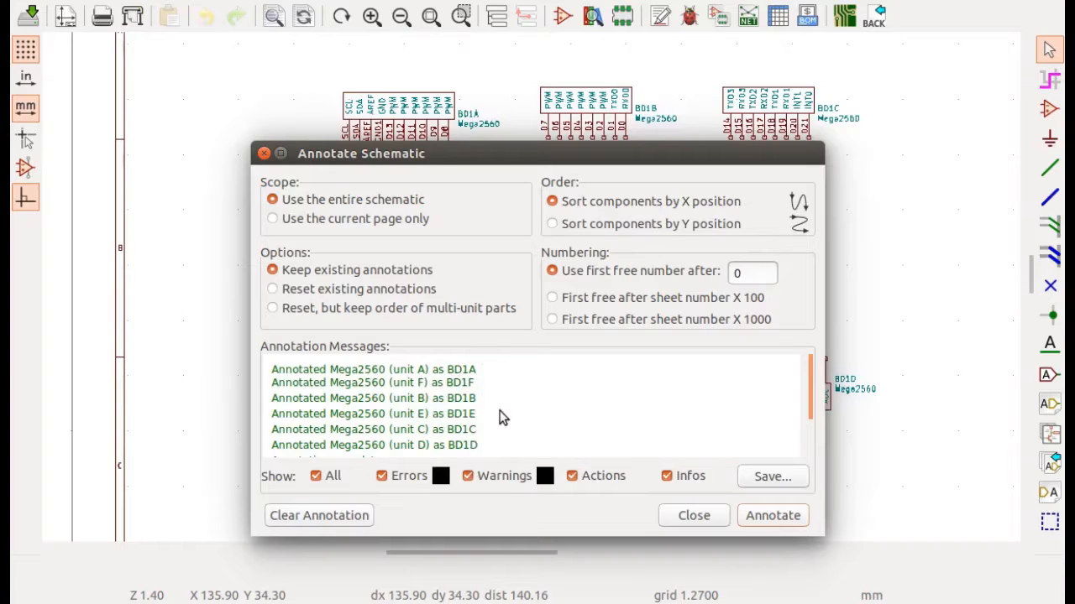
scroll(502, 418, "down", 1)
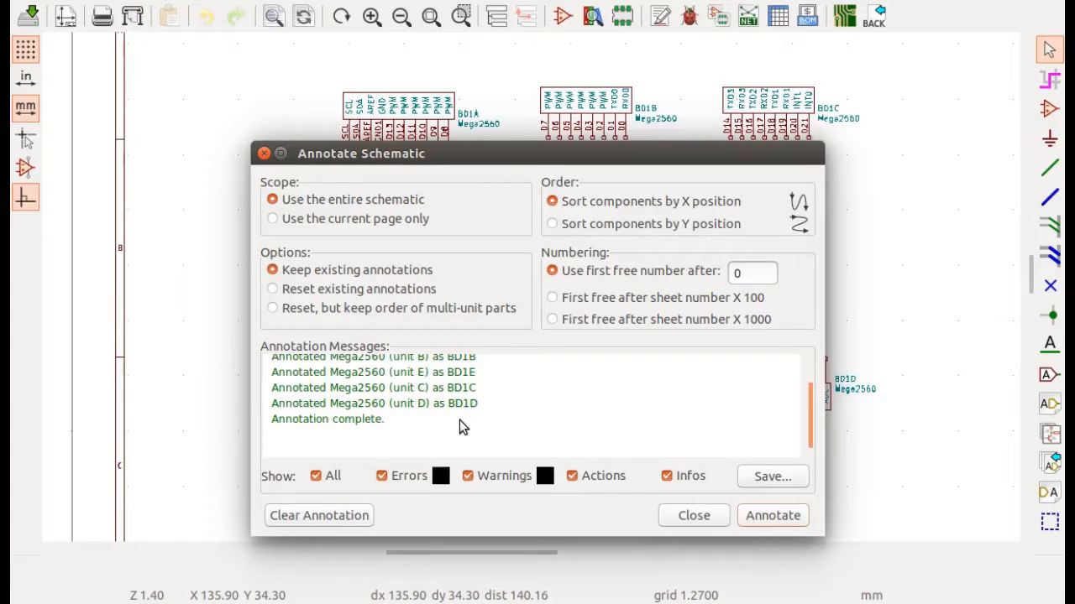
scroll(459, 420, "up", 1)
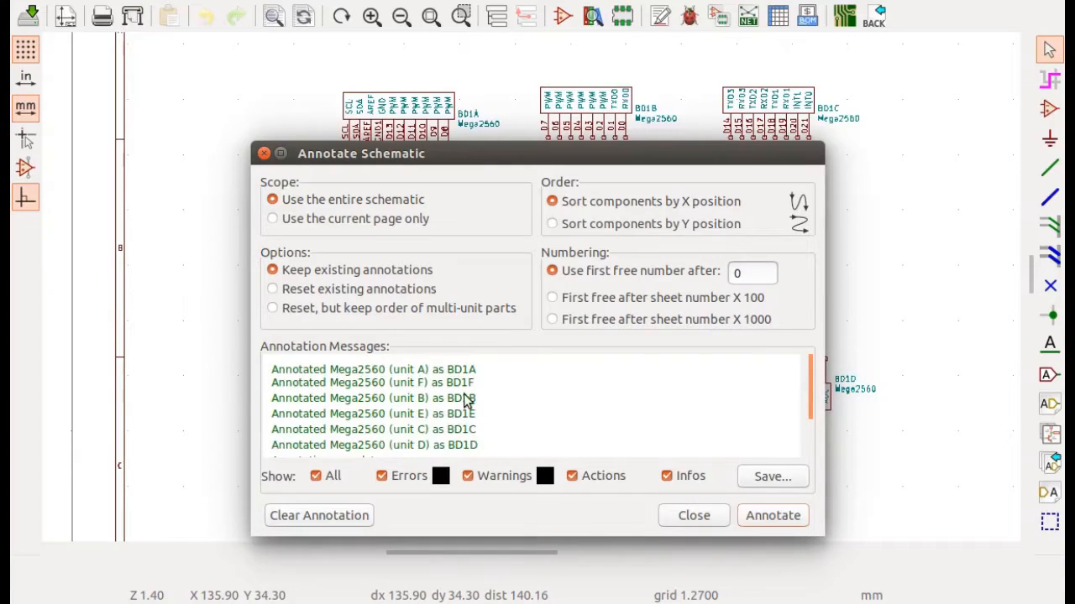
left_click(696, 518)
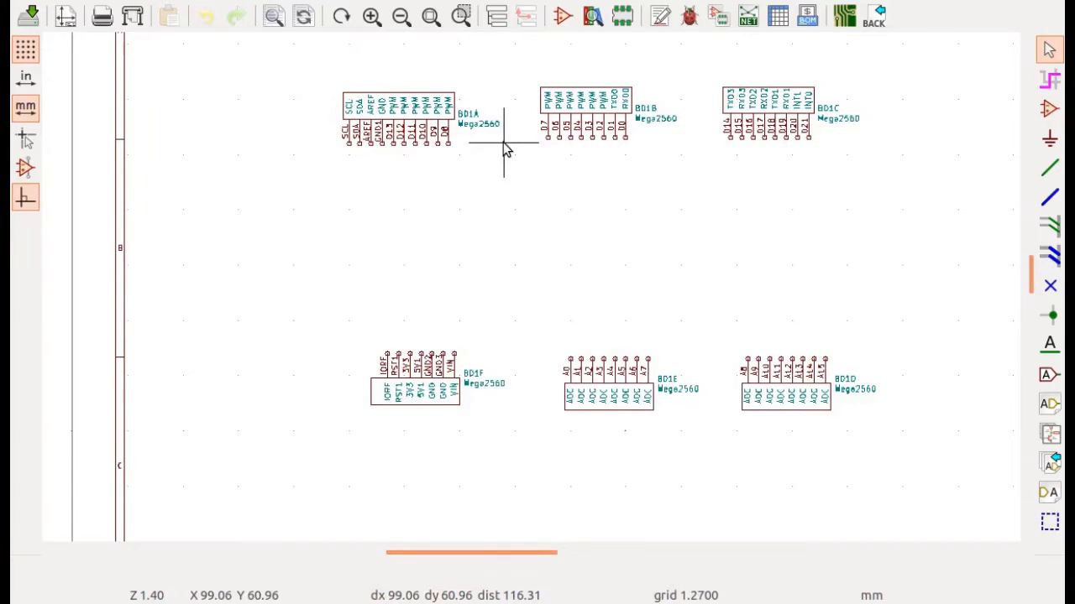
Run the electrical rules check on the annotated Mega2560 schematic.
scroll(504, 126, "up", 1)
scroll(531, 287, "up", 1)
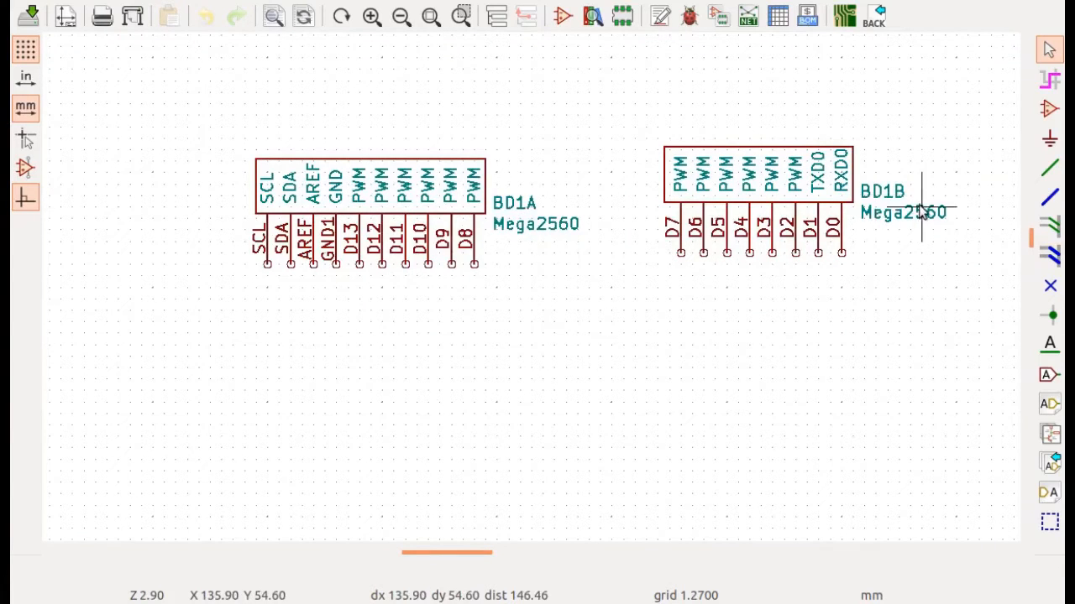
scroll(530, 288, "down", 2)
scroll(529, 288, "down", 1)
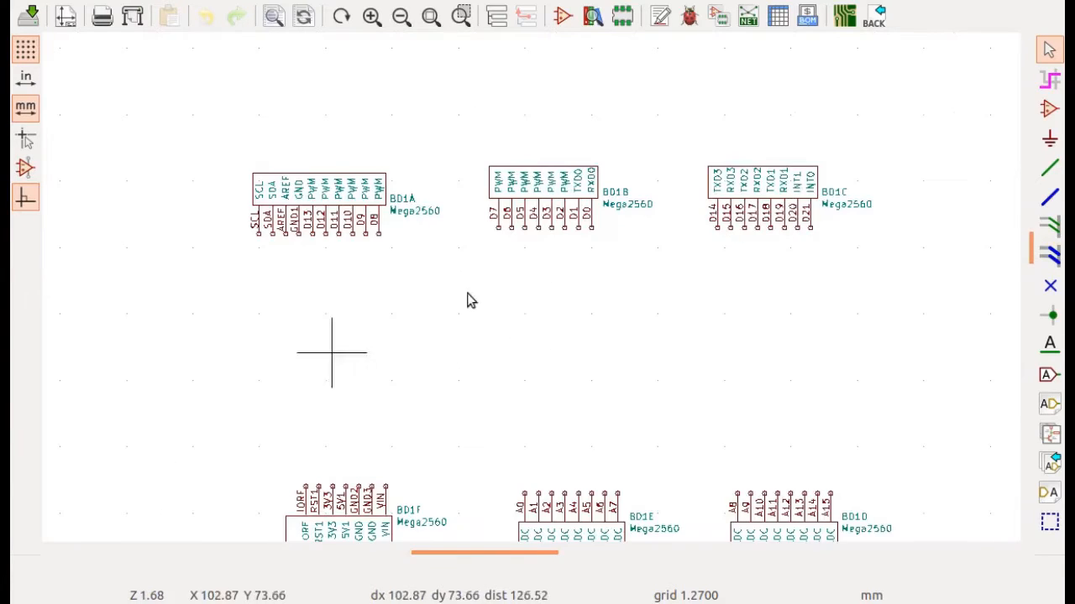
scroll(470, 301, "down", 1)
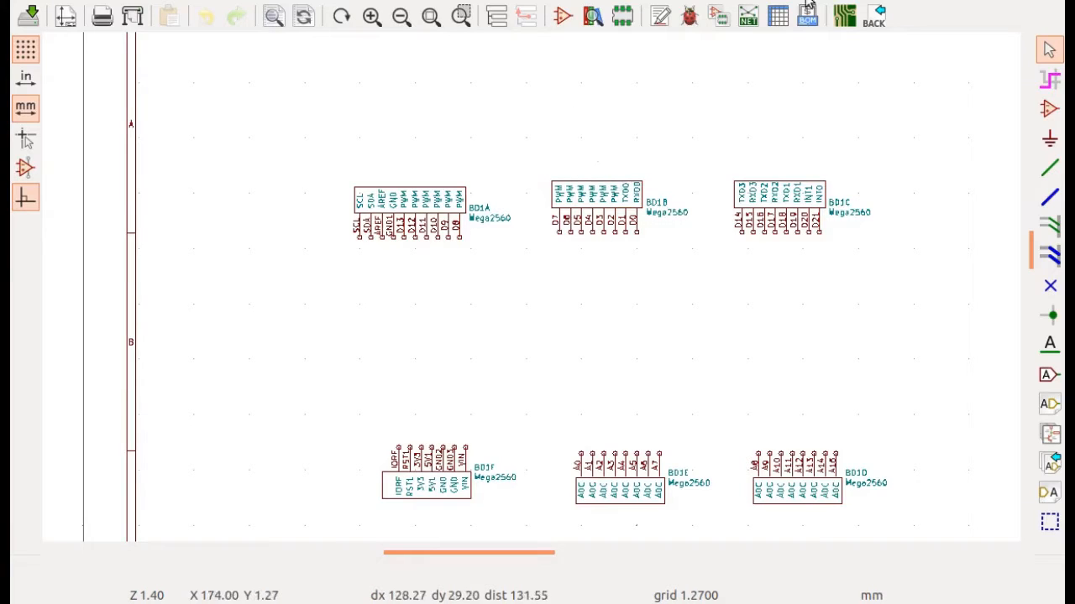
left_click(690, 17)
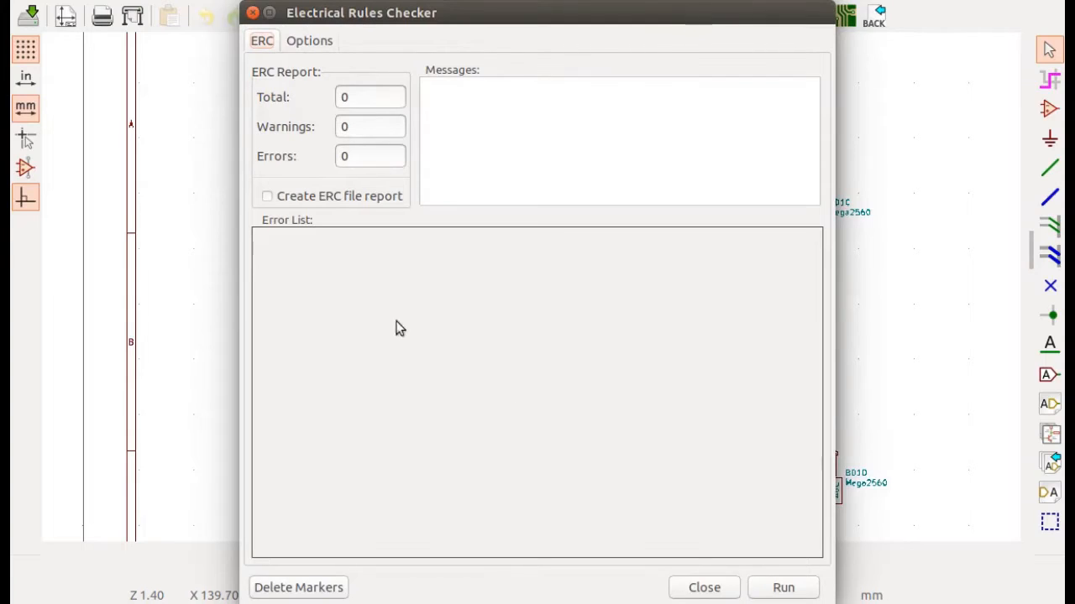
left_click(783, 589)
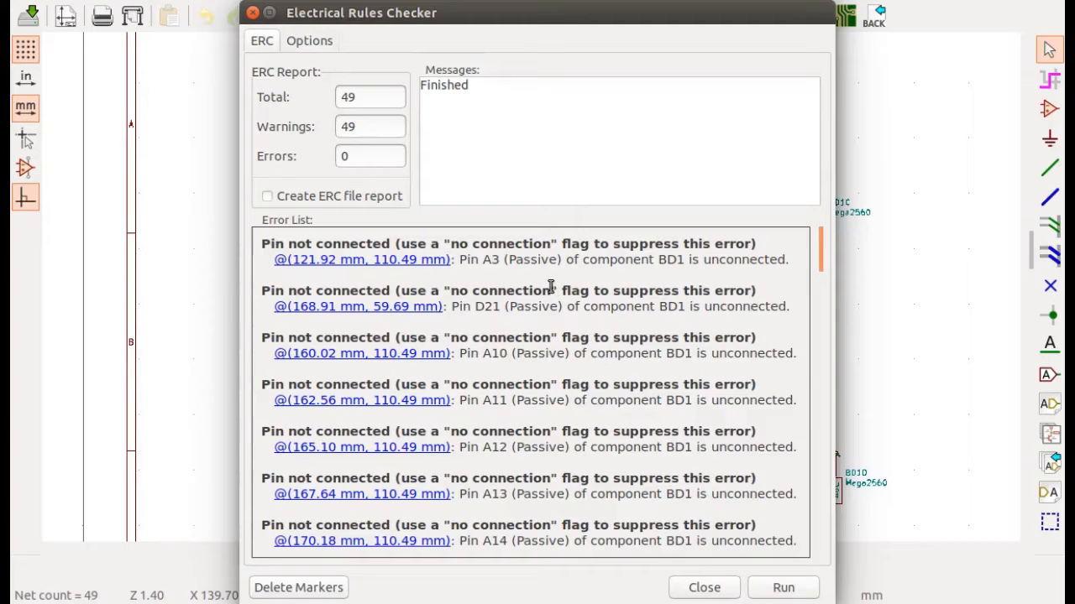
Read through the whole error list of the electrical rules check and close the checker.
scroll(551, 286, "down", 9)
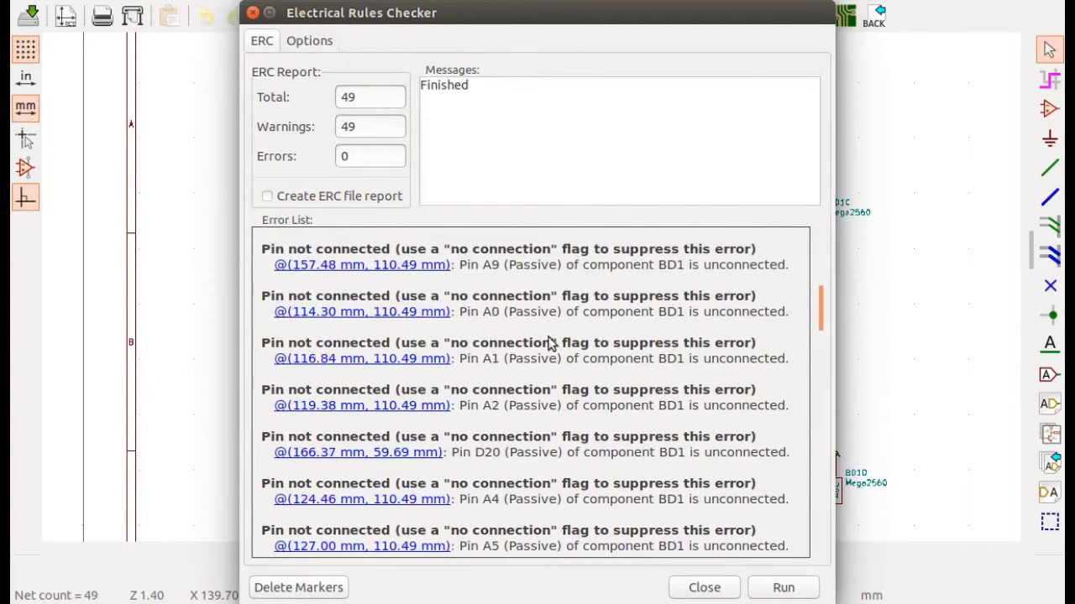
scroll(551, 342, "down", 13)
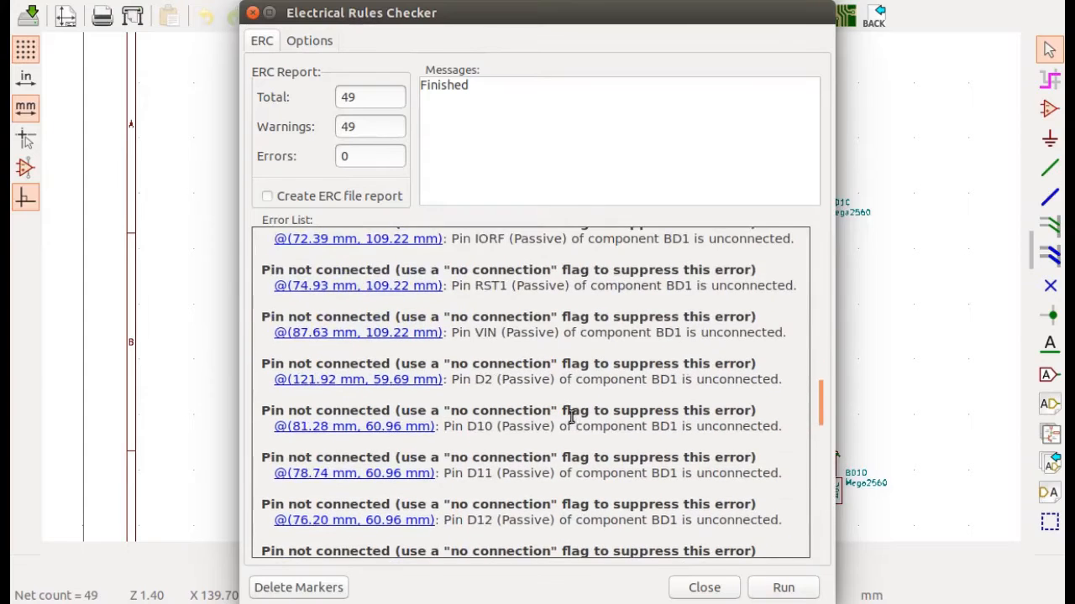
scroll(571, 417, "down", 14)
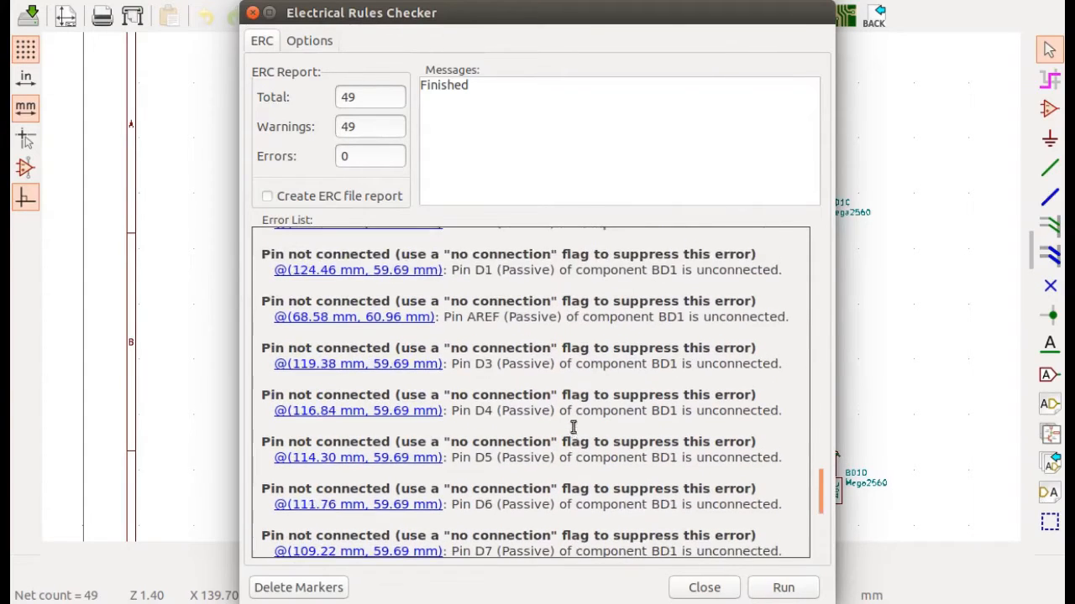
scroll(573, 428, "down", 6)
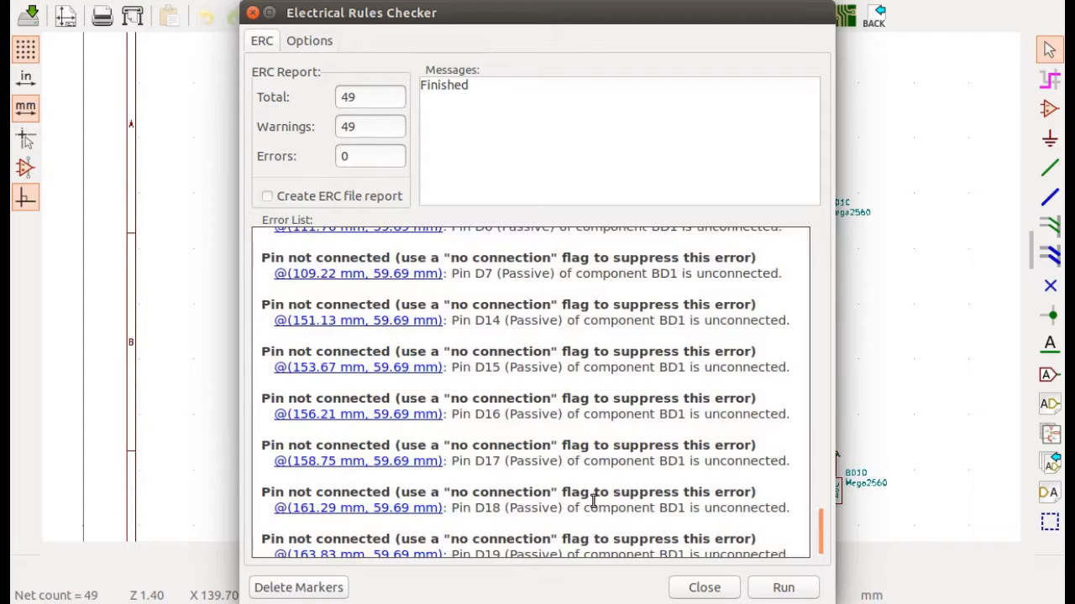
scroll(588, 497, "down", 1)
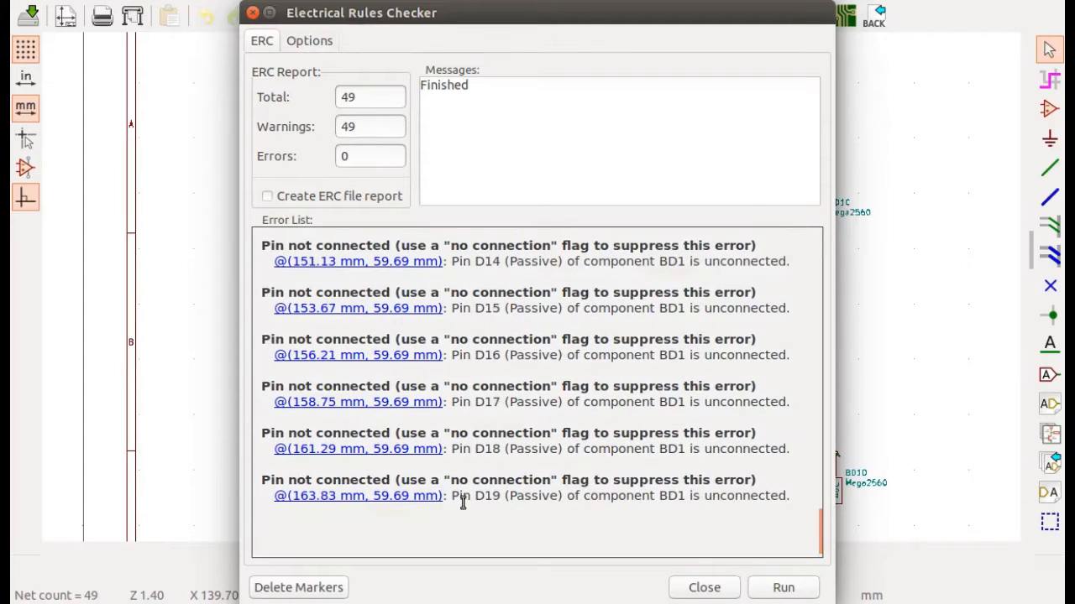
scroll(536, 422, "up", 1)
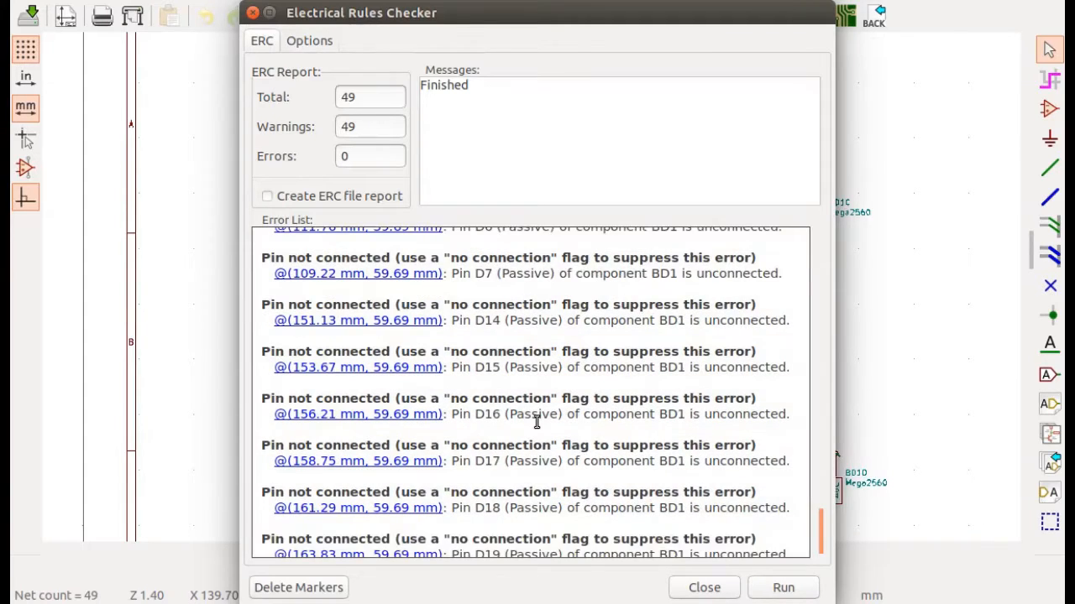
left_click(707, 590)
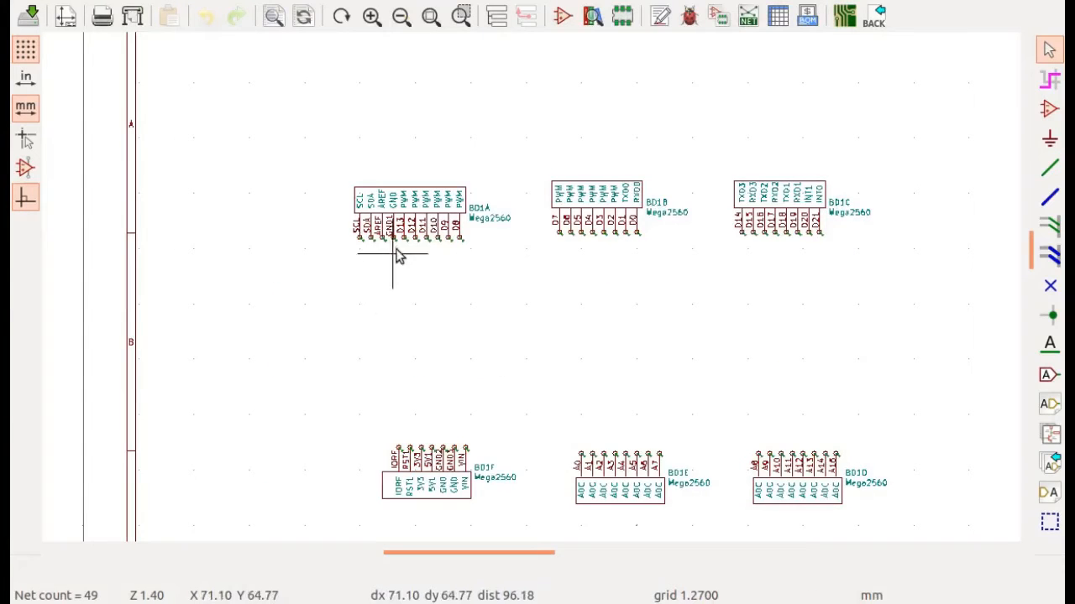
Examine the rules-check markers on the pins of the Mega2560 units, starting with unit A.
scroll(398, 256, "up", 5)
scroll(625, 275, "up", 1)
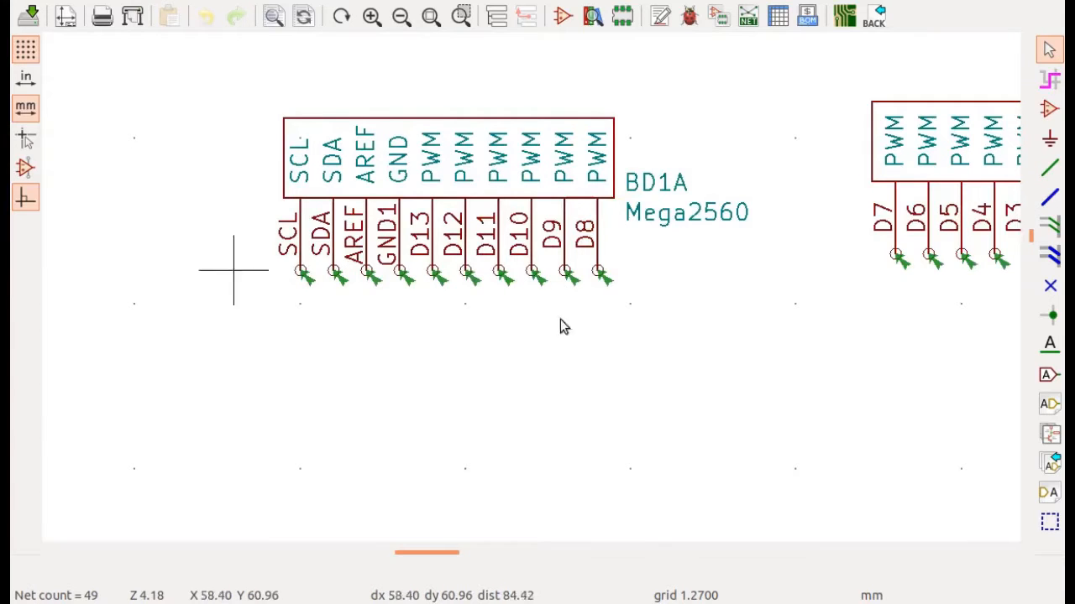
scroll(849, 319, "down", 1)
scroll(531, 289, "down", 2)
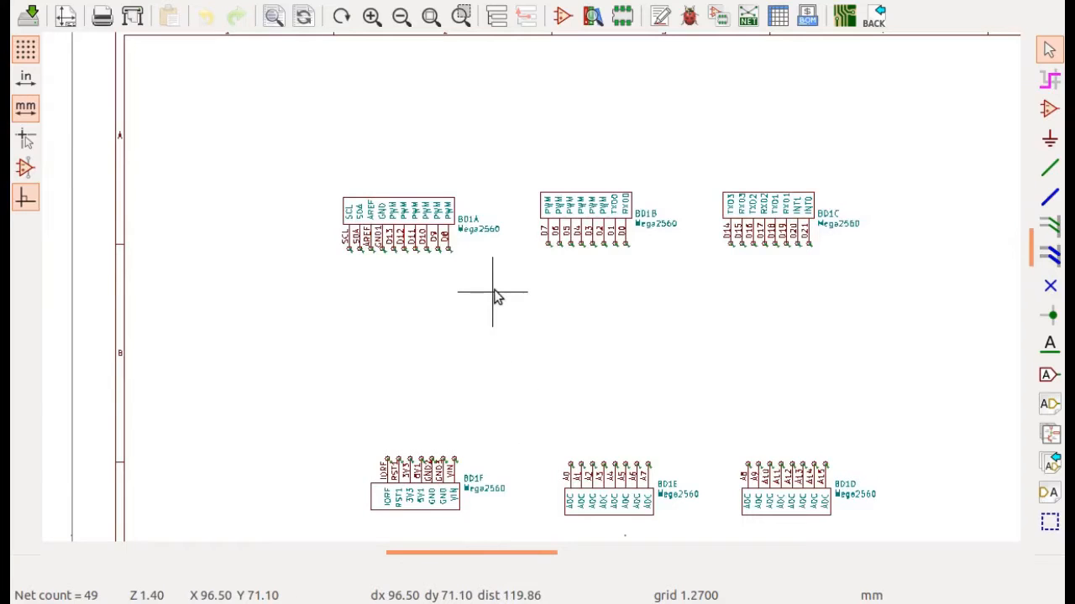
scroll(377, 273, "up", 1)
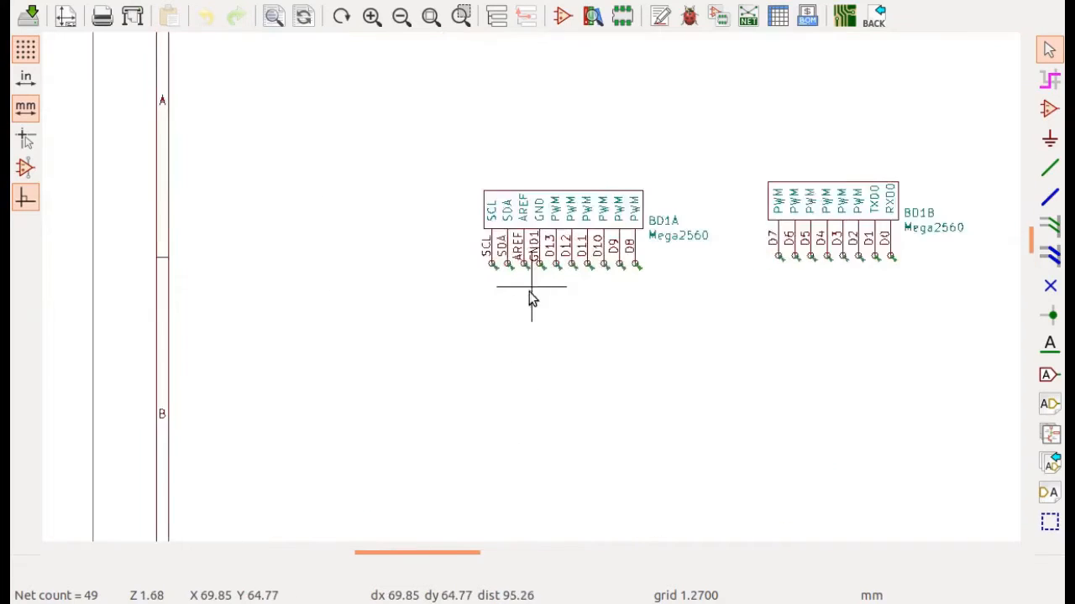
scroll(529, 292, "up", 1)
scroll(614, 288, "down", 2)
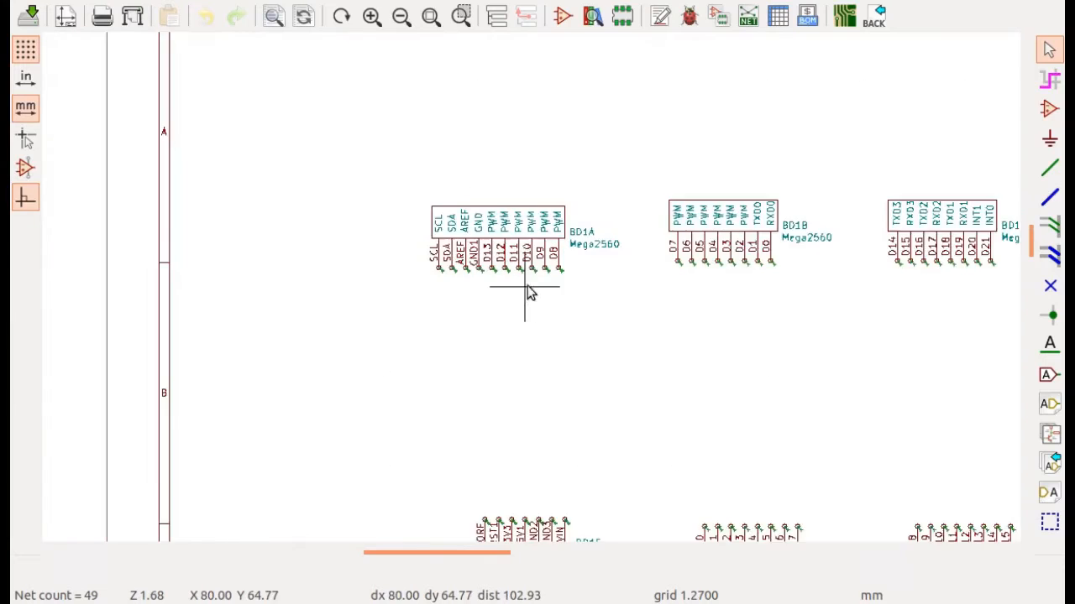
scroll(529, 291, "down", 1)
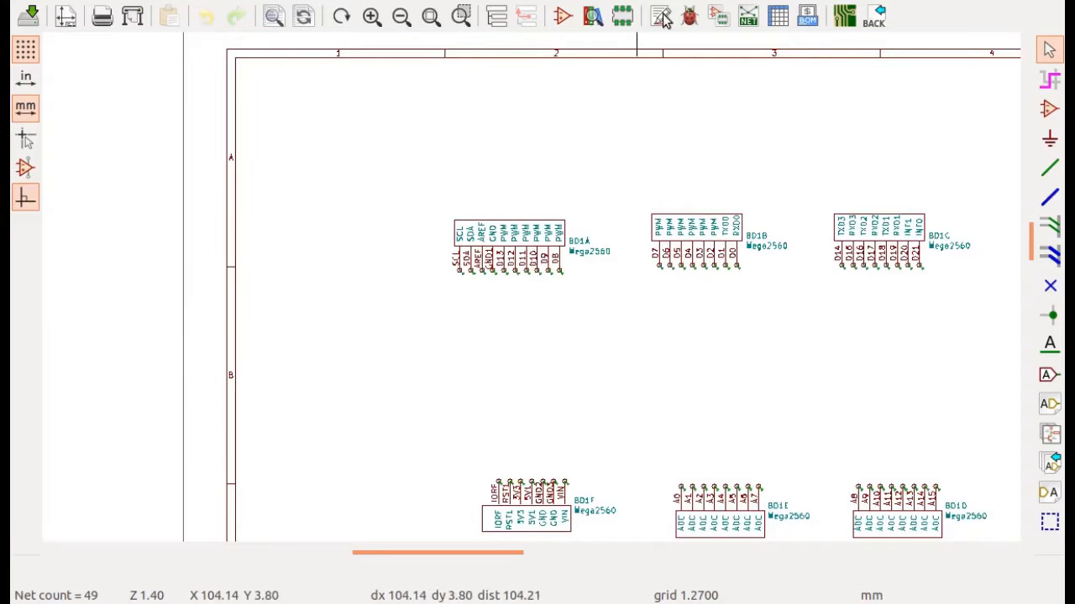
Delete all electrical rules check markers from the schematic and close the checker.
left_click(689, 20)
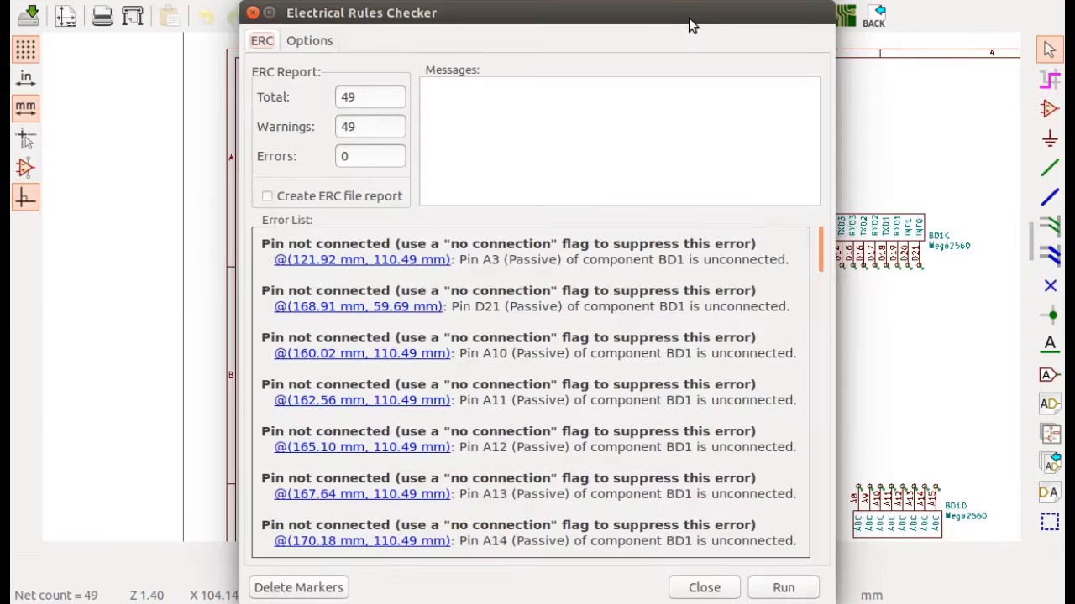
left_click(319, 591)
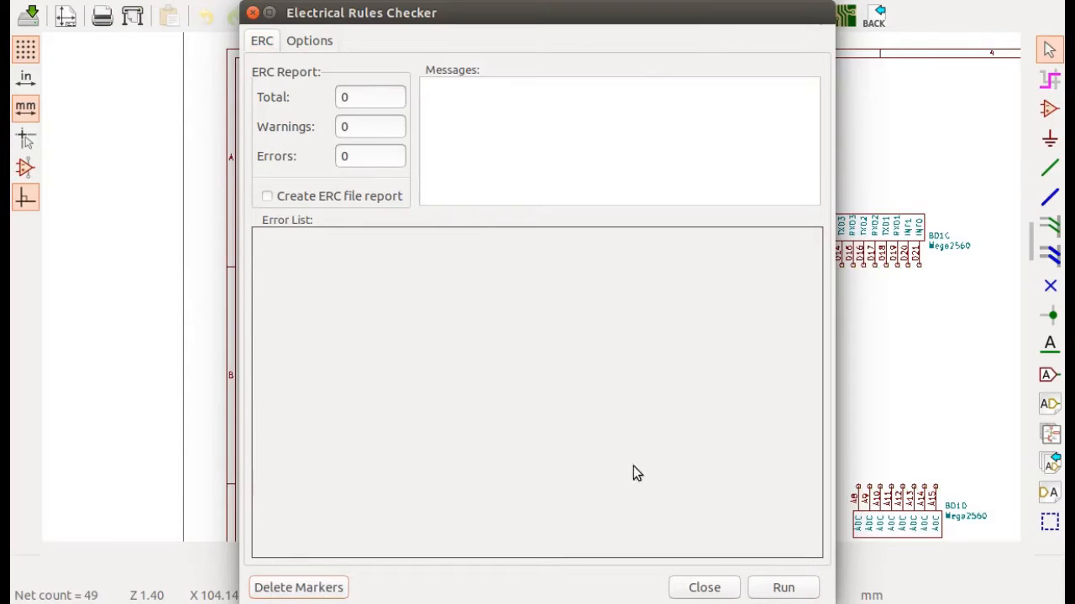
left_click(704, 589)
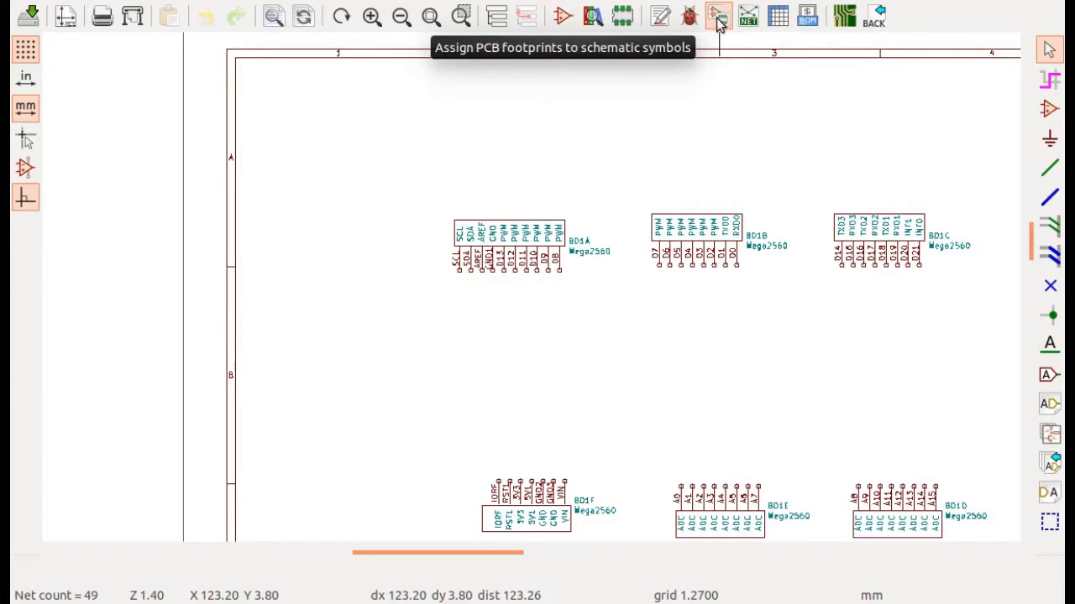
Check the footprint assigned to the Mega2560 symbol, widening the assignments list to read its full name, and cancel out.
left_click(718, 20)
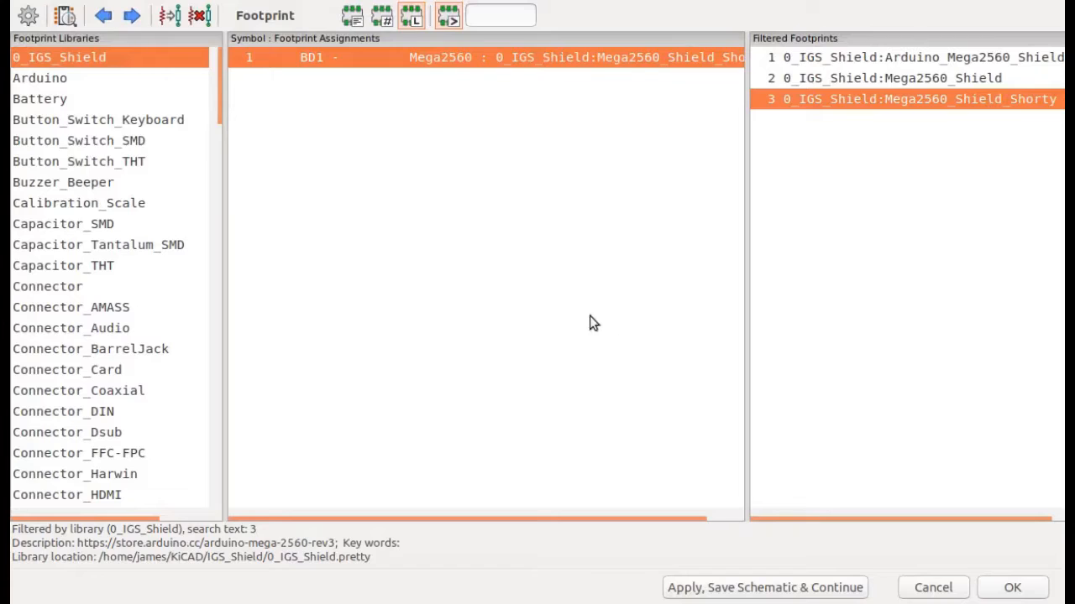
left_click(529, 198)
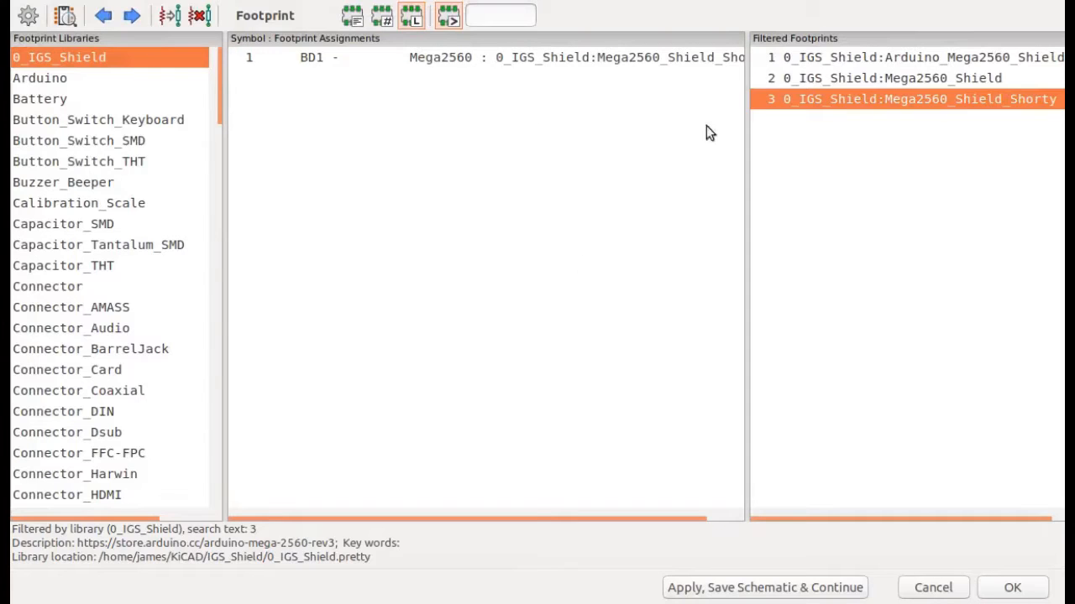
left_click_drag(748, 201, 811, 215)
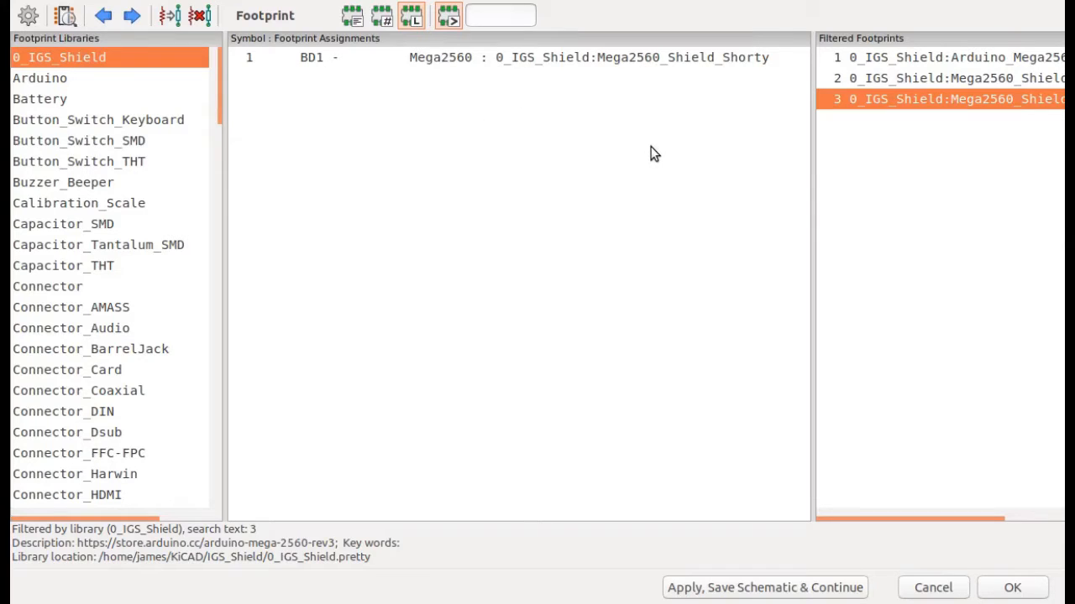
left_click(934, 589)
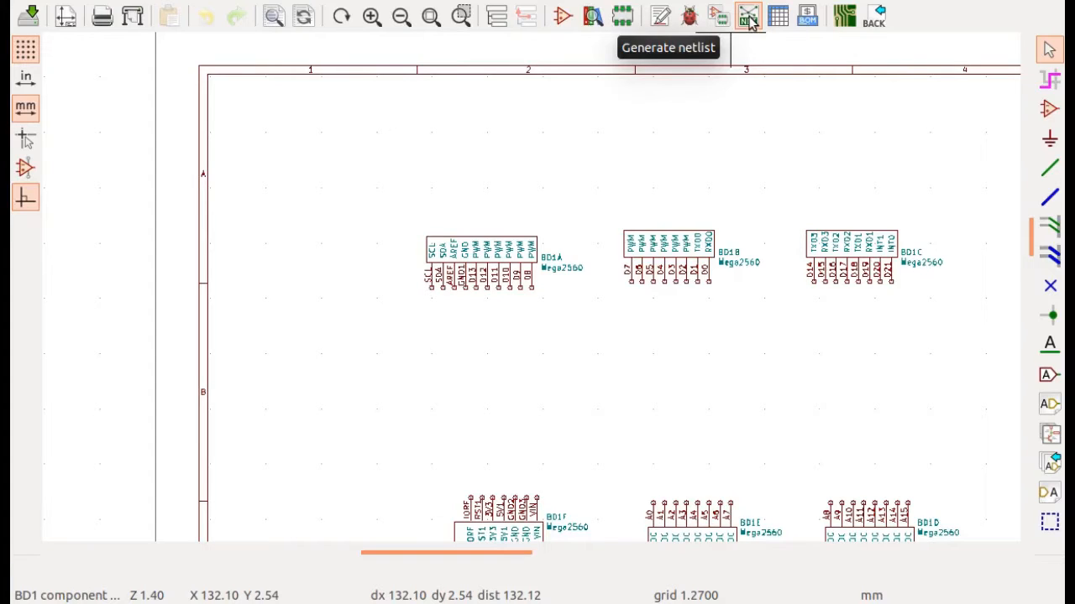
Generate the netlist in the default Pcbnew format and save it as IGS_Shield.net in the IGS_Shield project folder.
left_click(748, 18)
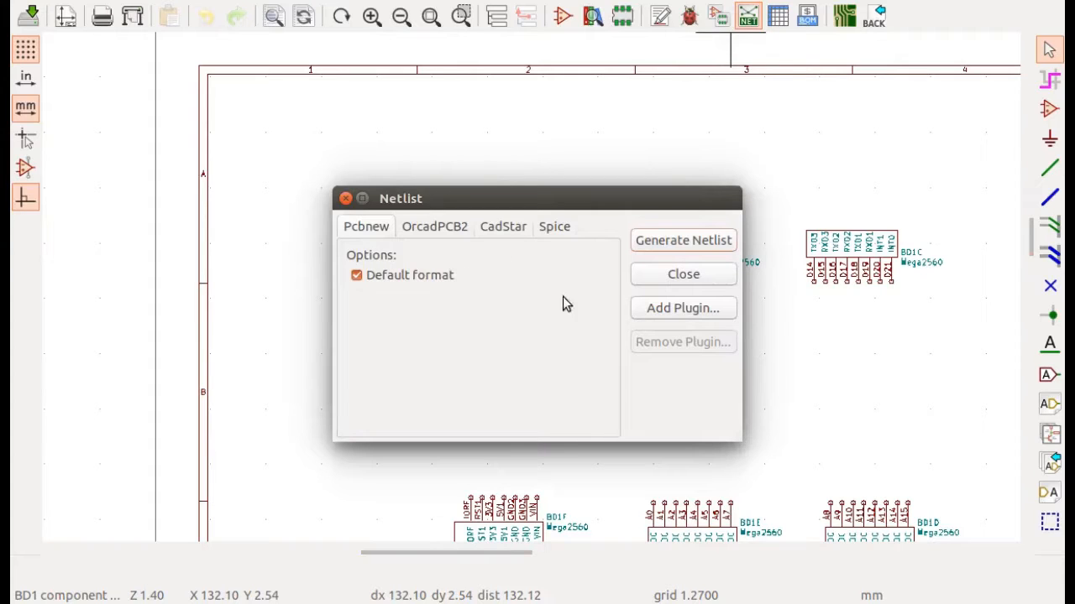
left_click(684, 242)
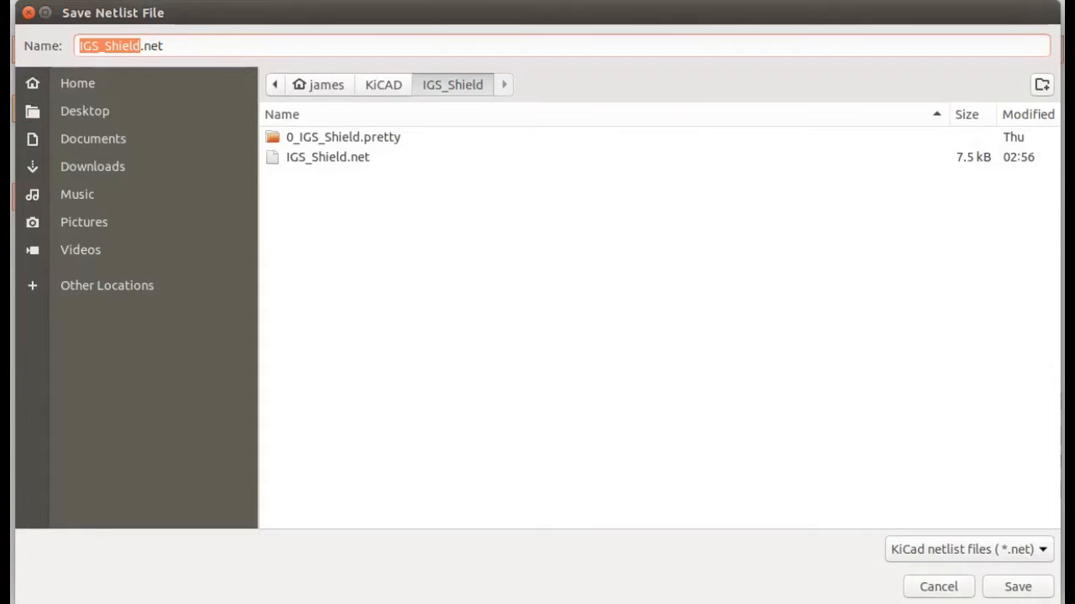
left_click(115, 50)
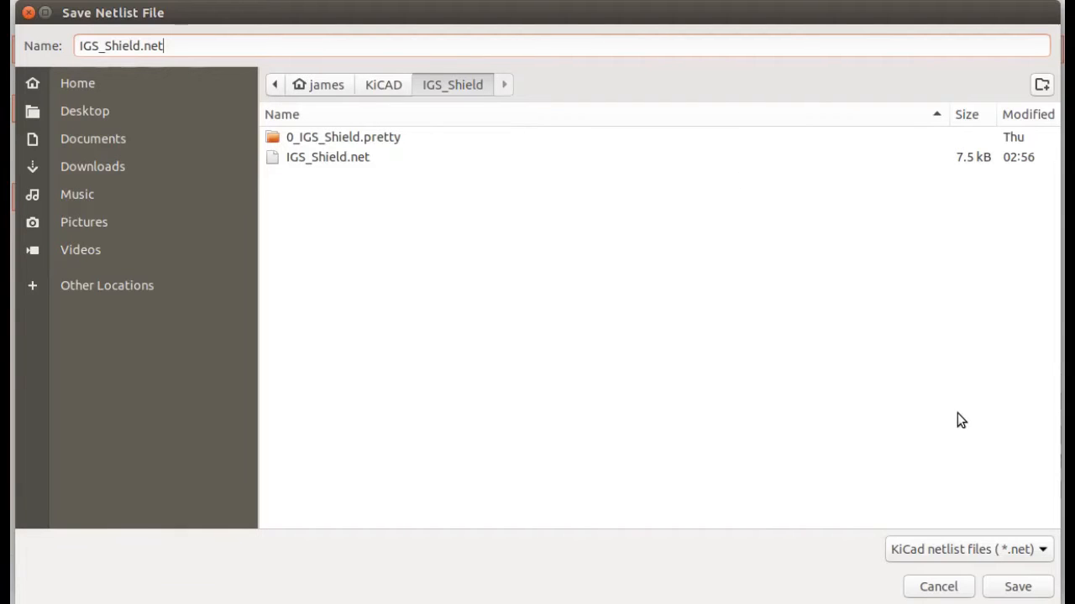
left_click(1021, 591)
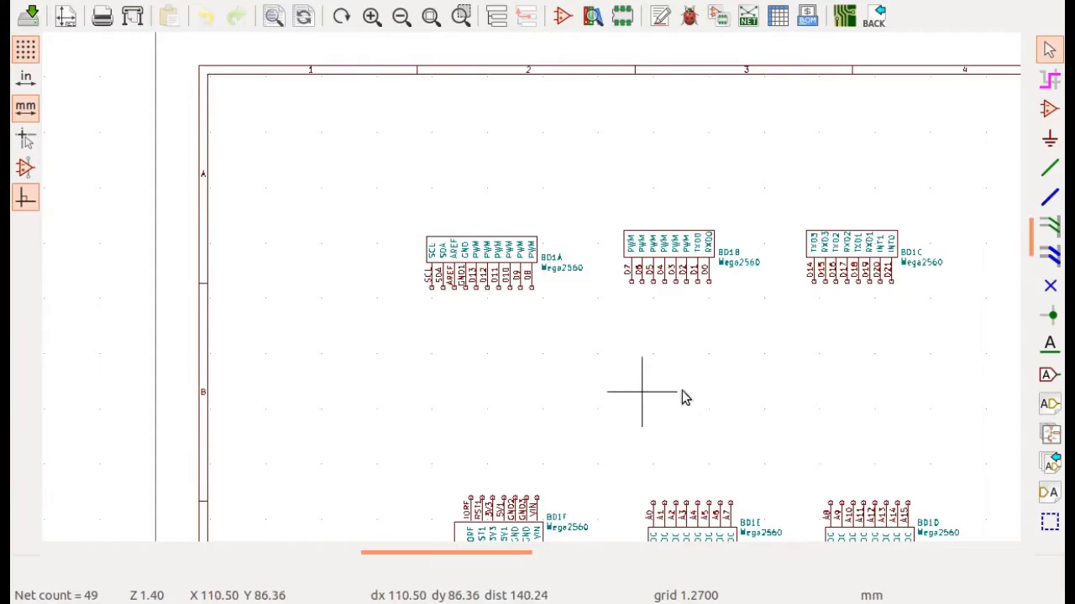
Switch to the Pcbnew layout editor and update the board from the schematic, keeping the existing symbol to footprint associations.
left_click(842, 19)
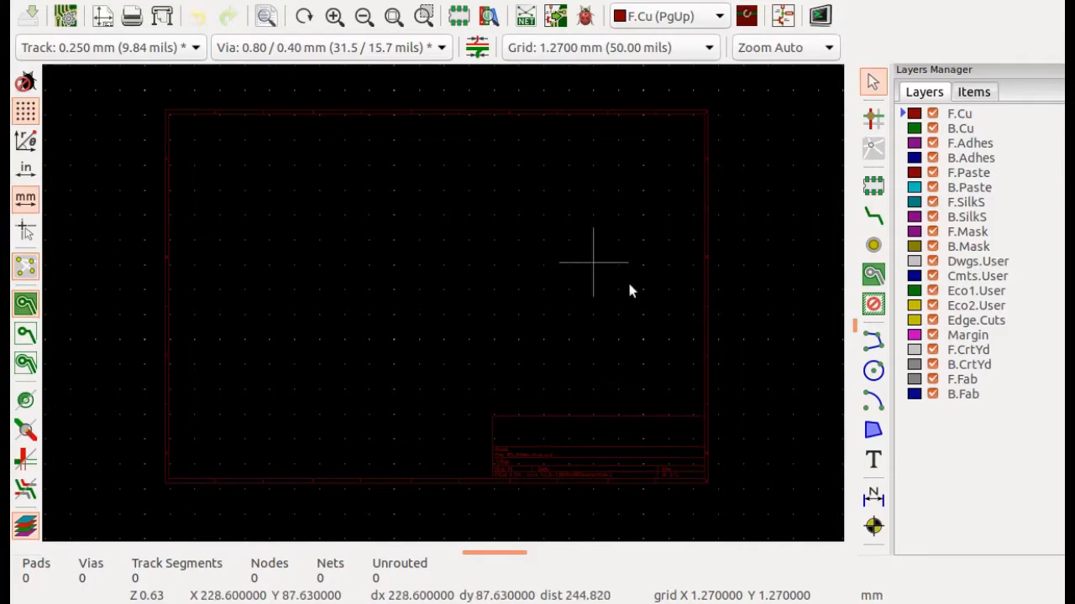
left_click(554, 19)
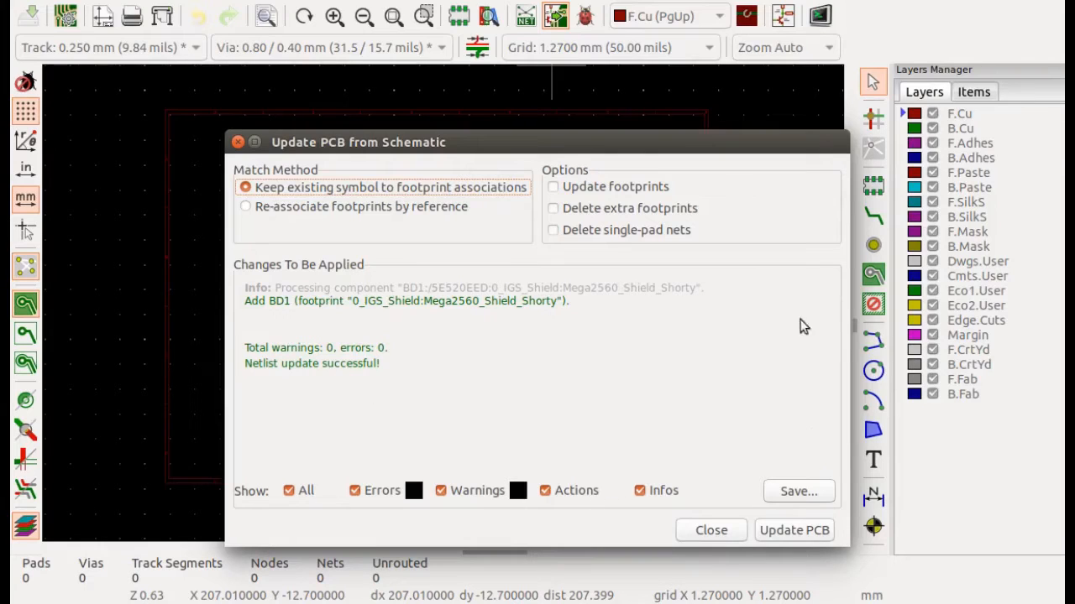
left_click(789, 534)
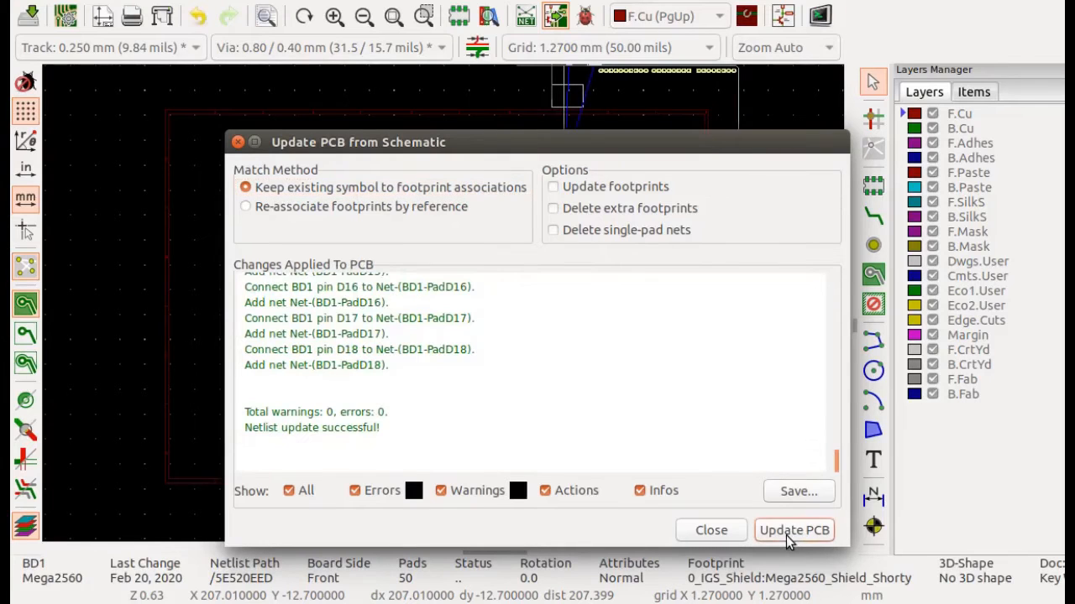
left_click(711, 531)
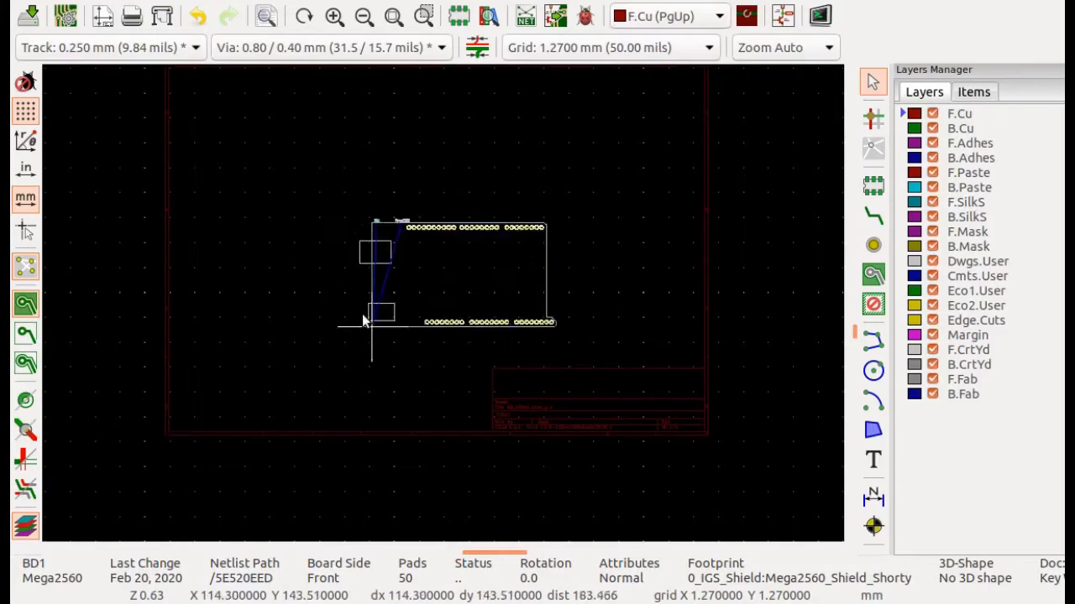
Place the Mega2560 shield footprint inside the border of the board sheet.
scroll(349, 285, "up", 2)
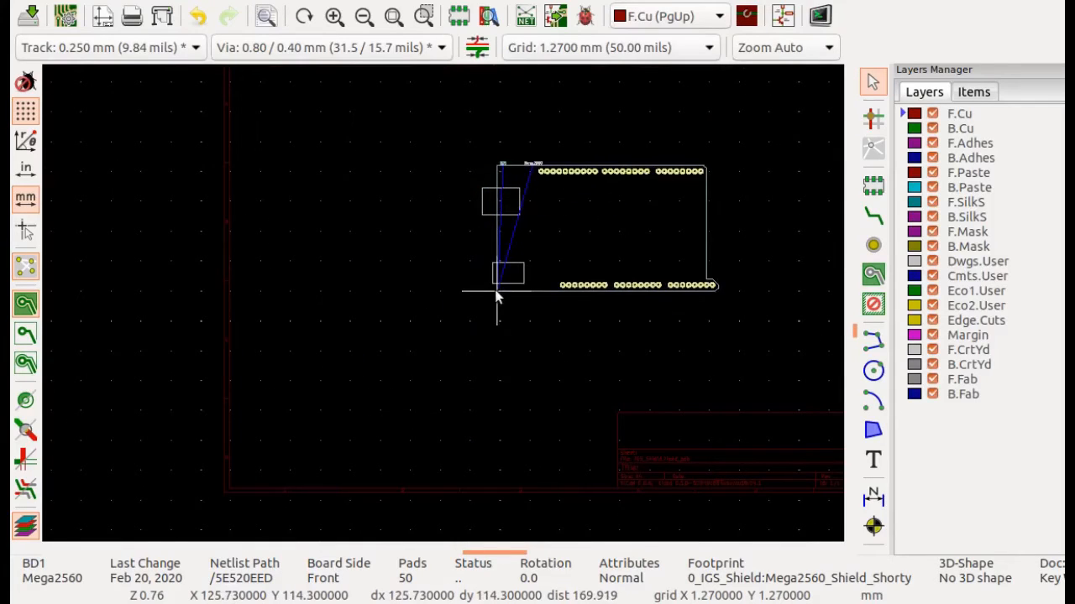
scroll(442, 305, "down", 4)
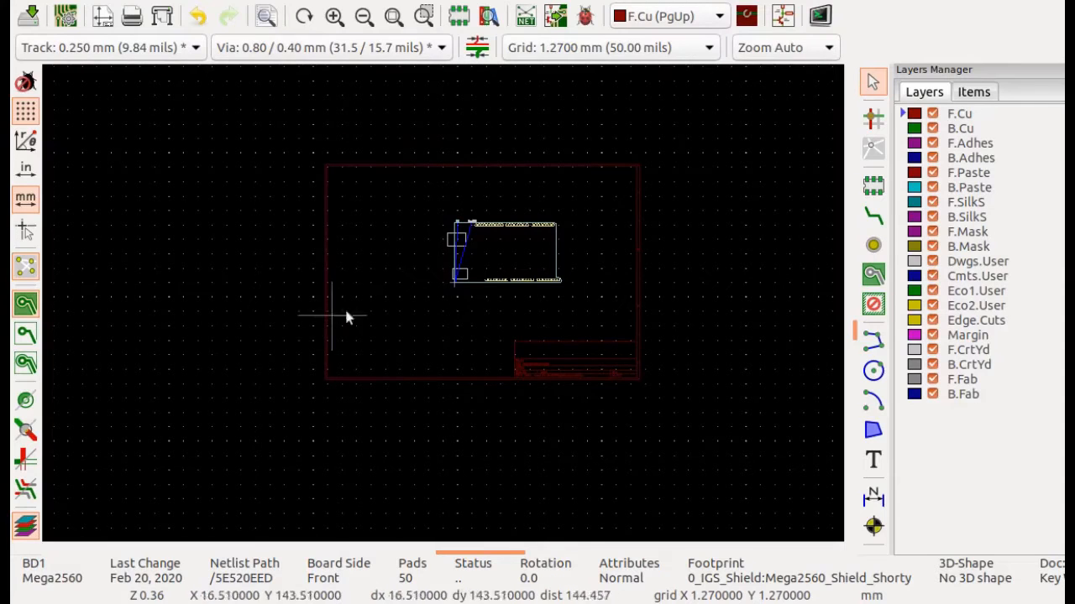
key("Home")
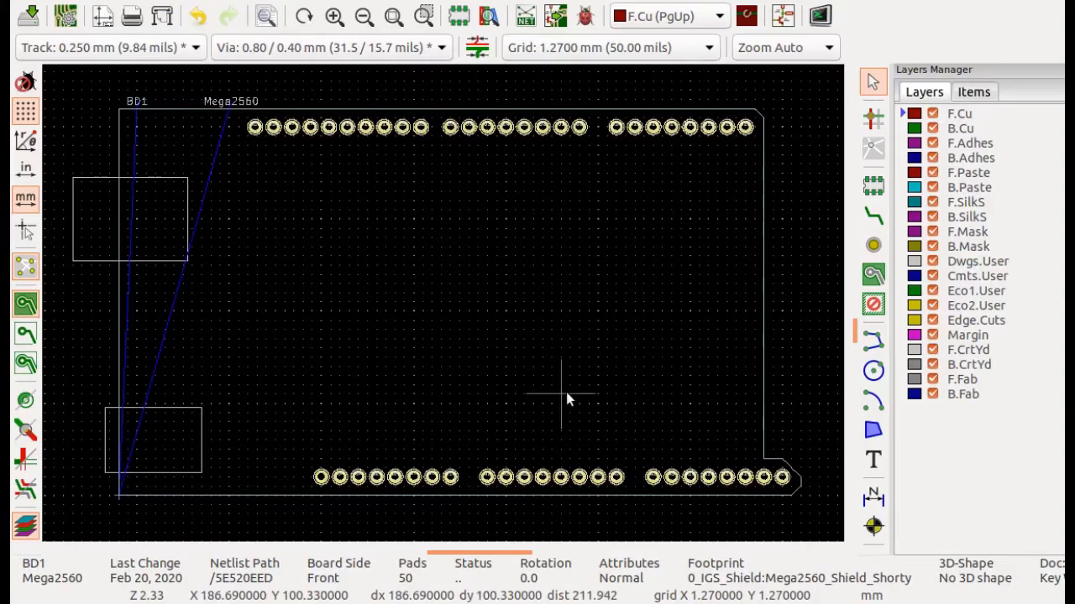
Examine the outline, pads and connector boxes of the Mega2560 footprint placed on the board.
scroll(566, 392, "down", 4)
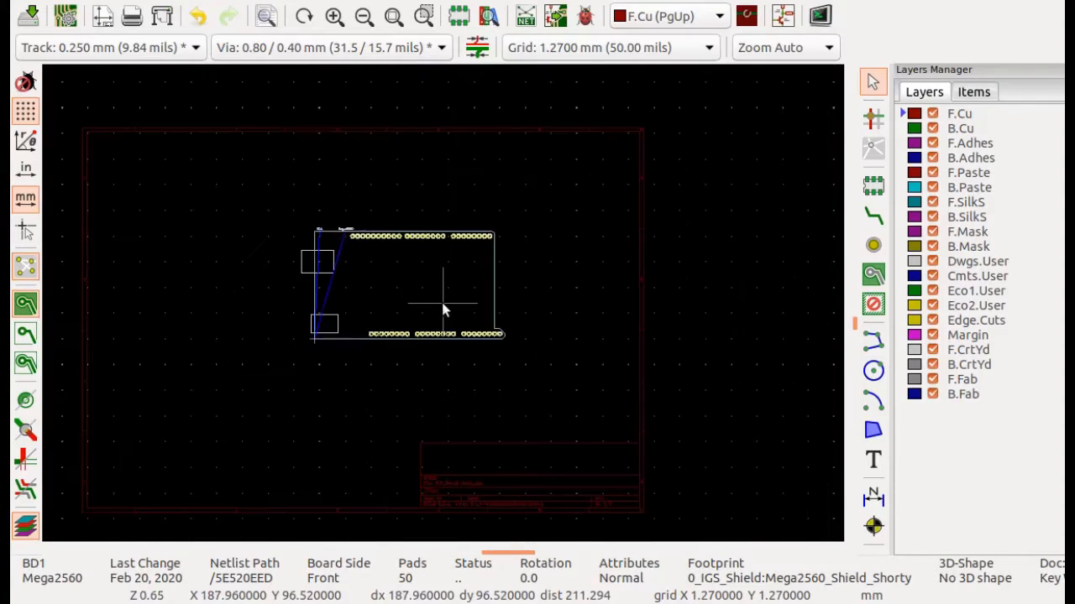
scroll(441, 303, "down", 1)
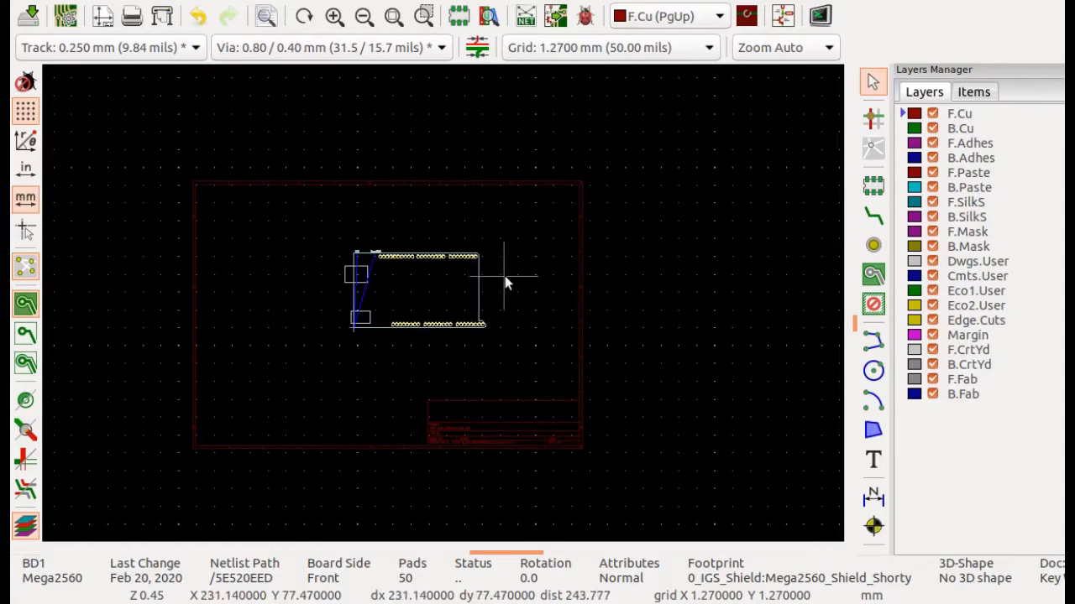
key("ctrl+Home")
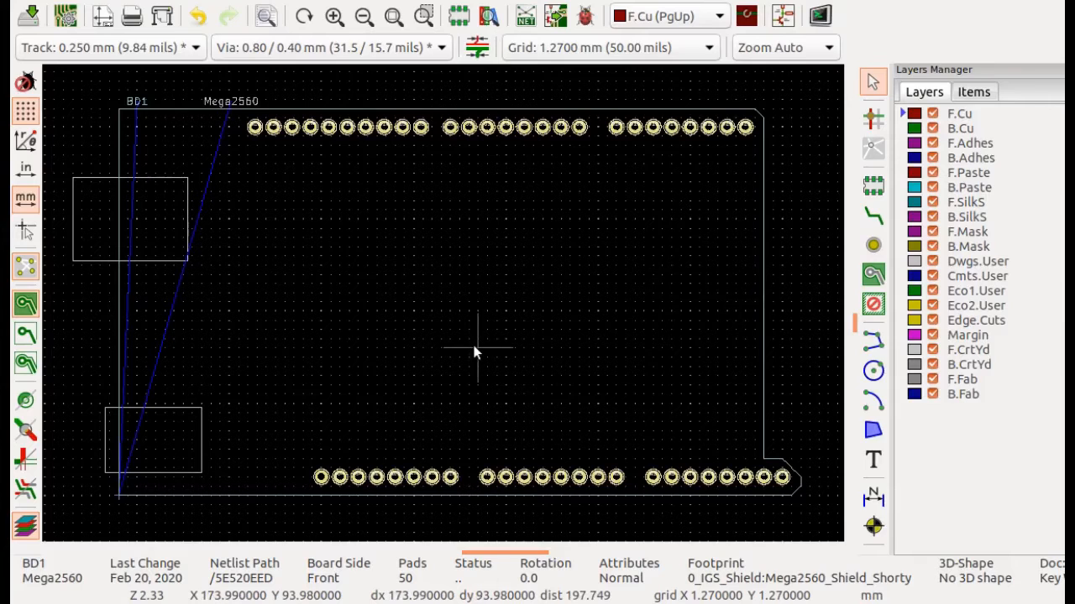
key("Escape")
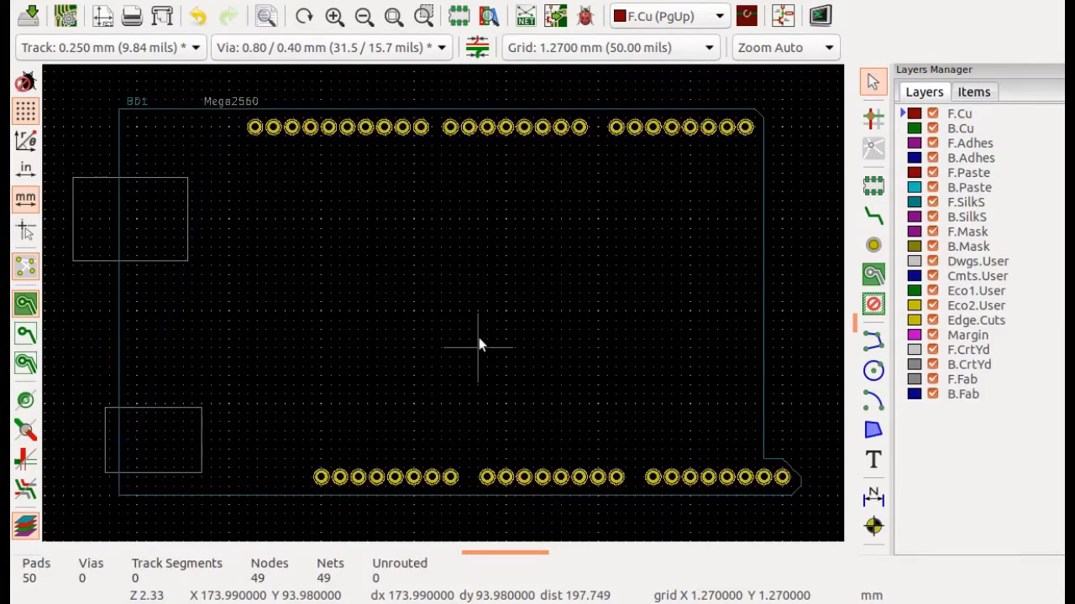
left_click(512, 295)
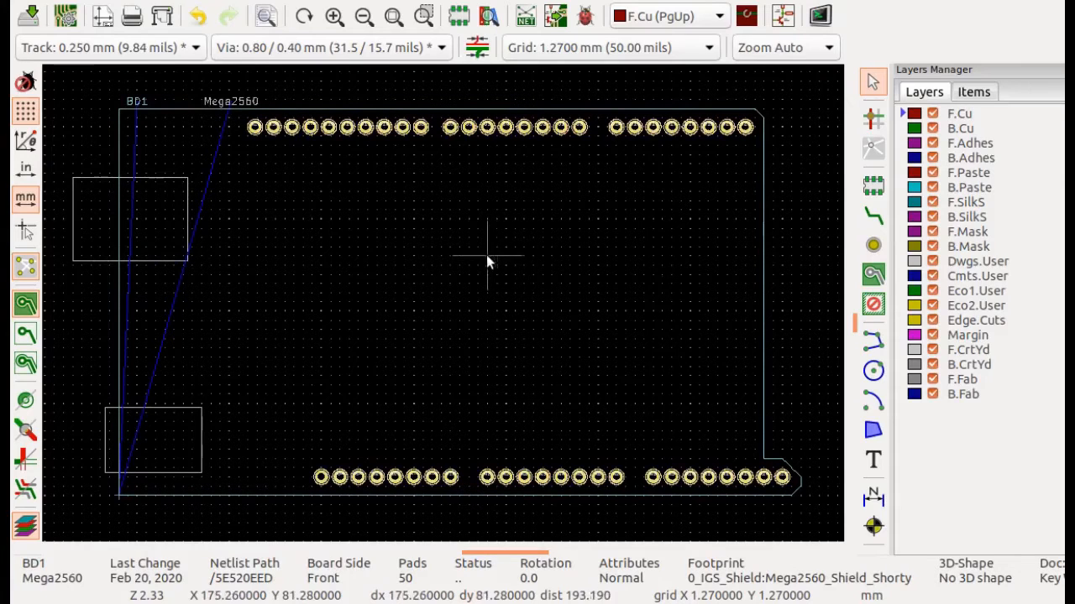
left_click(805, 271)
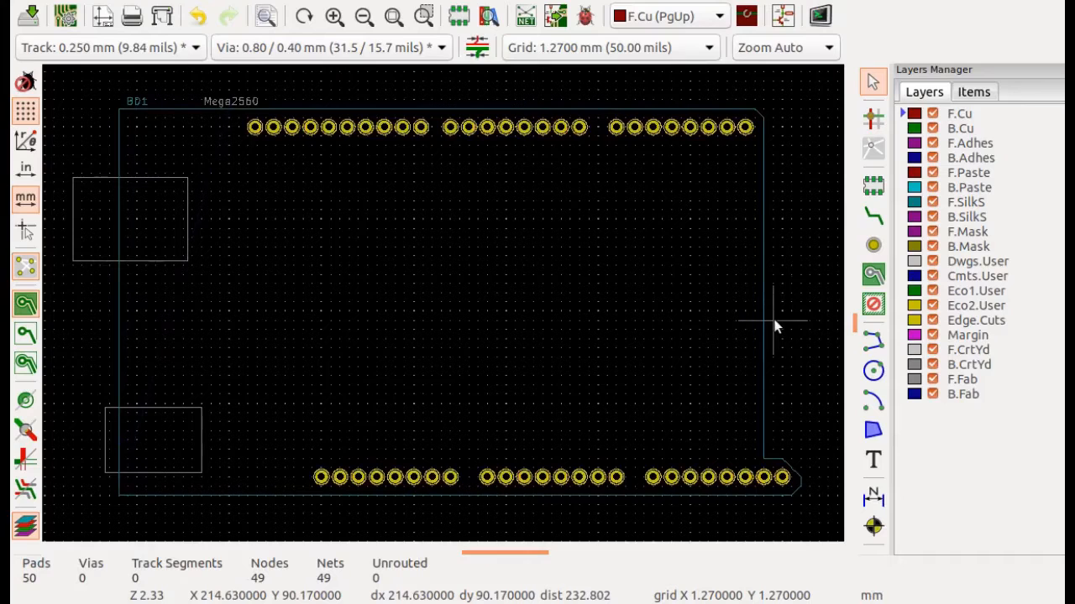
scroll(774, 325, "down", 1)
scroll(355, 285, "down", 2)
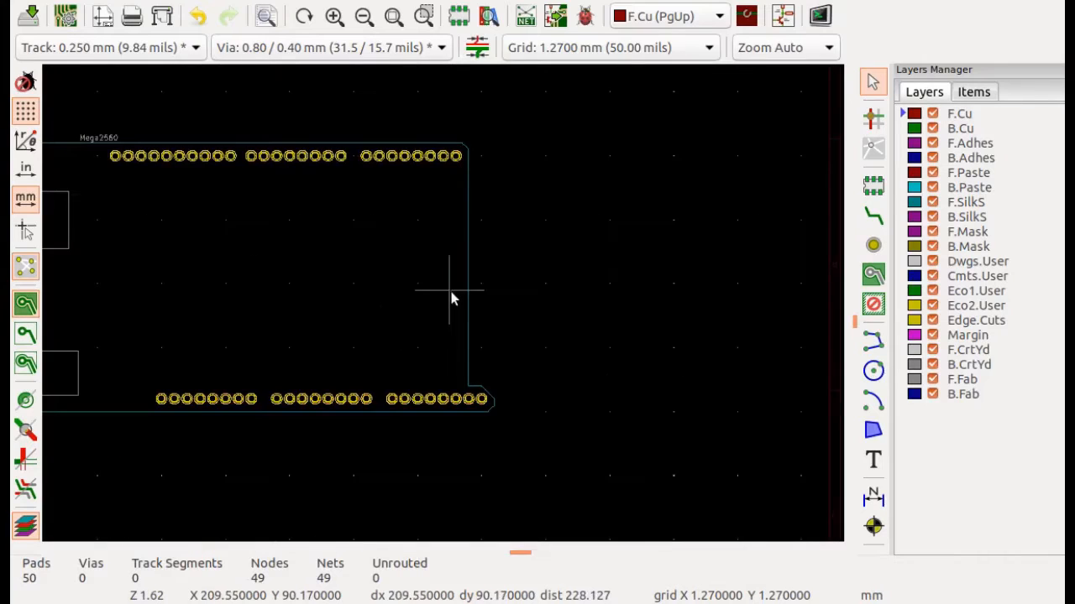
scroll(442, 309, "down", 2)
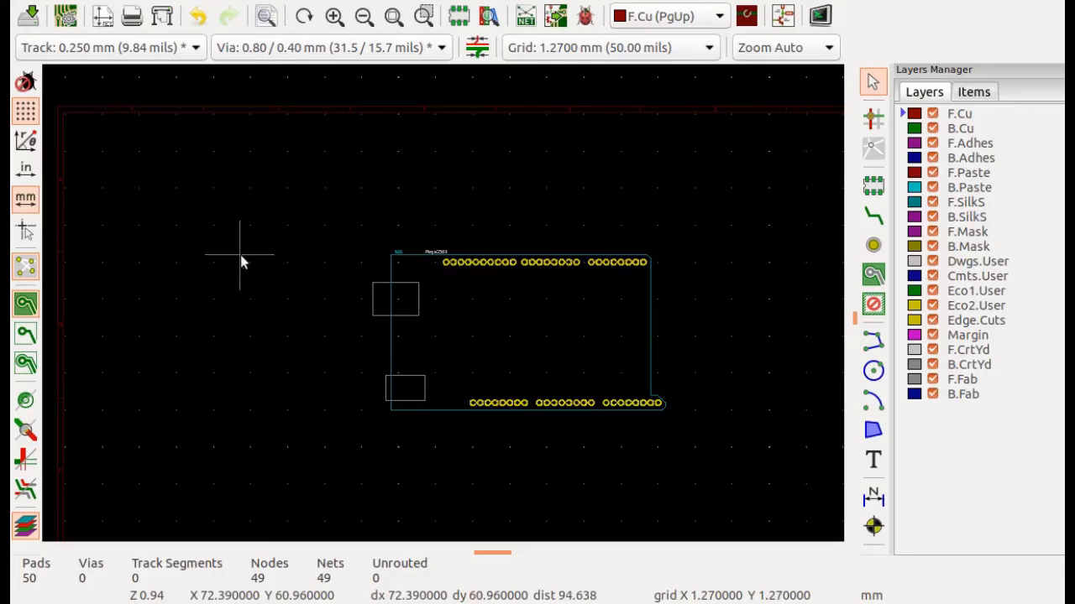
Delete the whole Mega2560 footprint from the board, save the board file and return to the schematic.
left_click_drag(347, 230, 714, 443)
key("Delete")
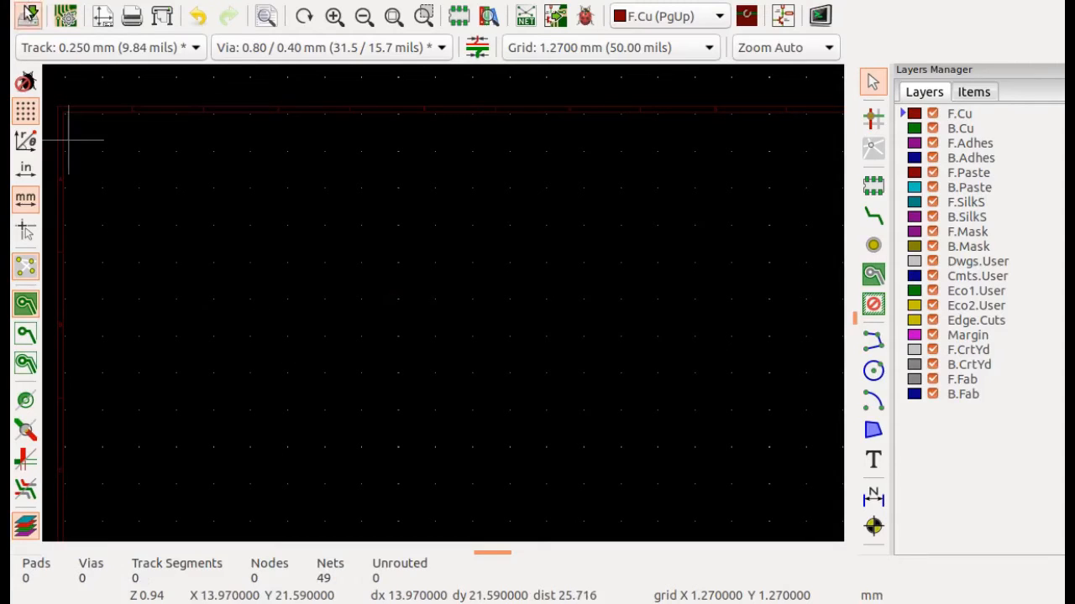
left_click(28, 22)
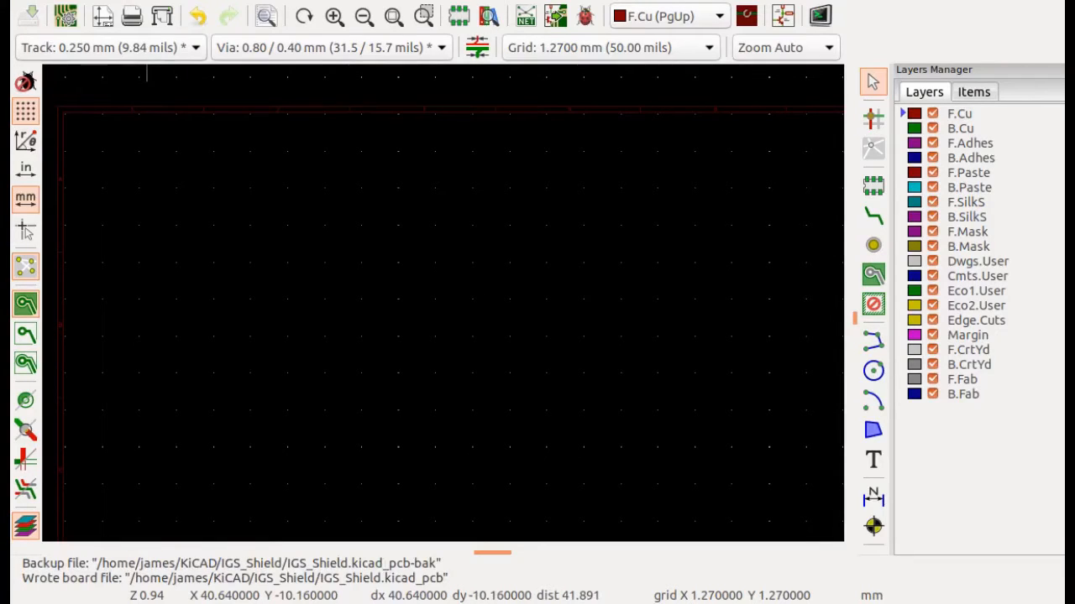
left_click(17, 1)
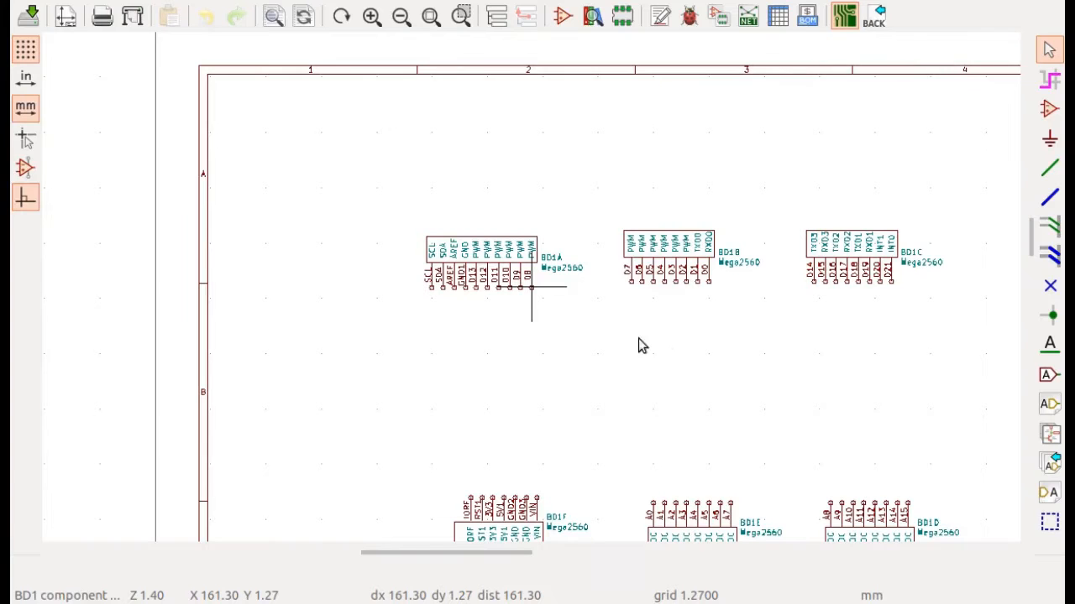
Draw a straight vertical wire from pin D8 of unit BD1A to a free end just above the VIN pin of unit BD1F.
scroll(639, 317, "down", 1)
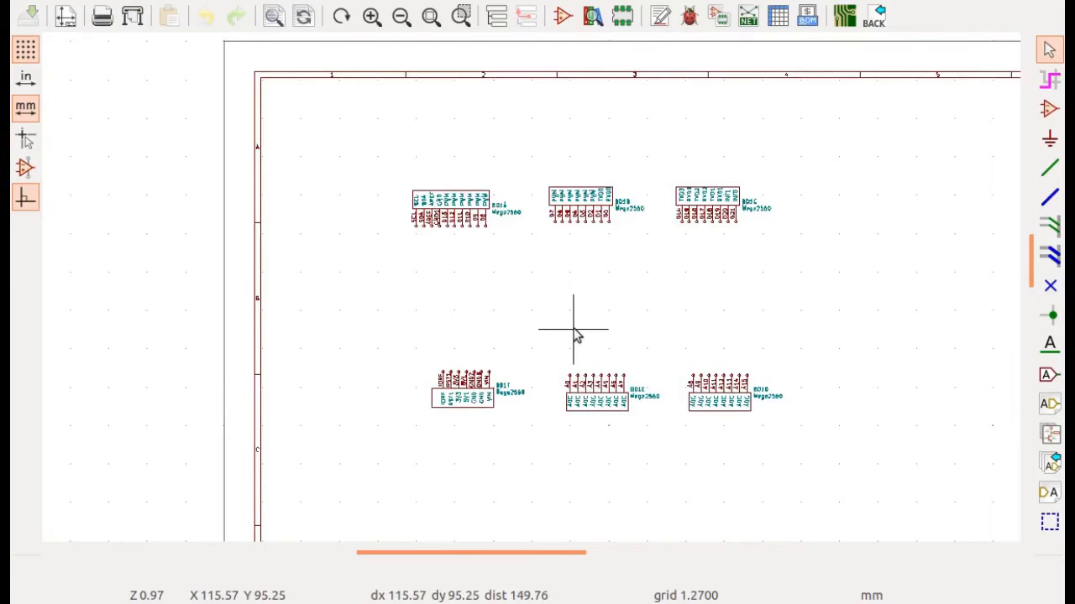
scroll(607, 343, "up", 1)
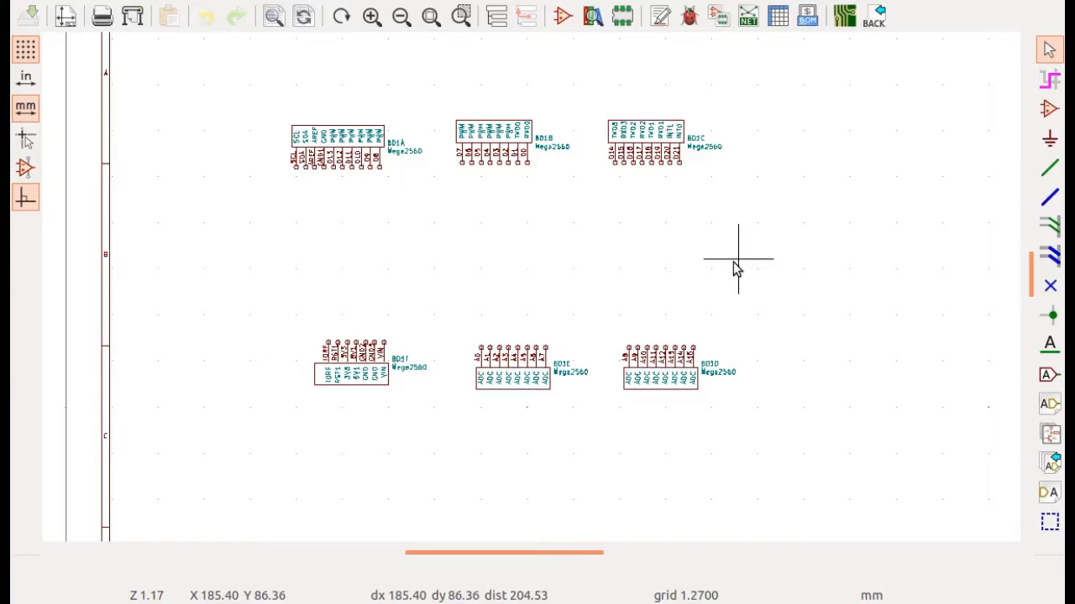
left_click(1051, 170)
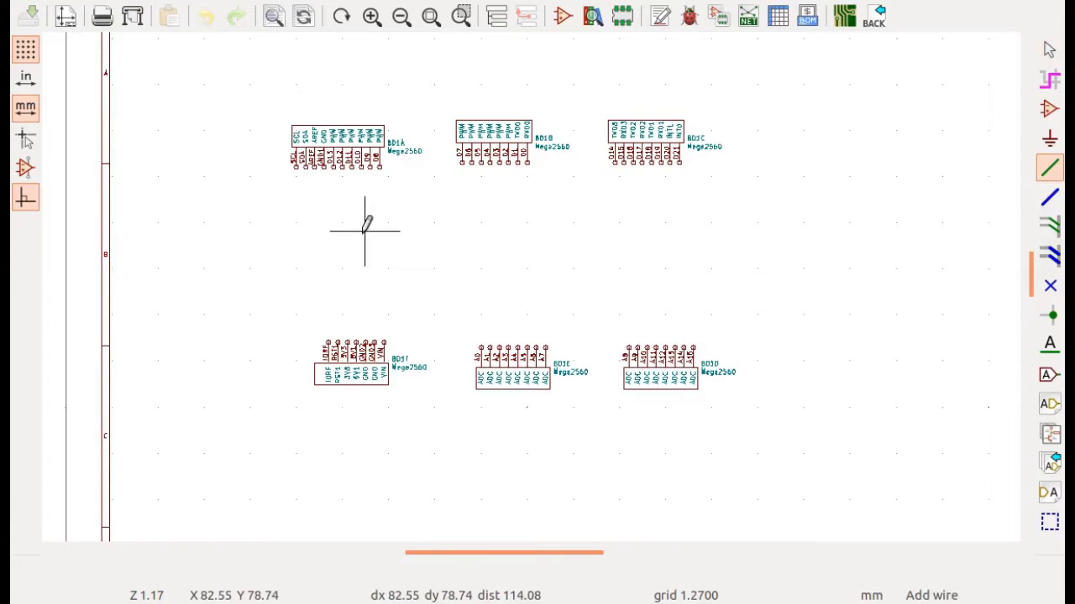
scroll(365, 231, "up", 6)
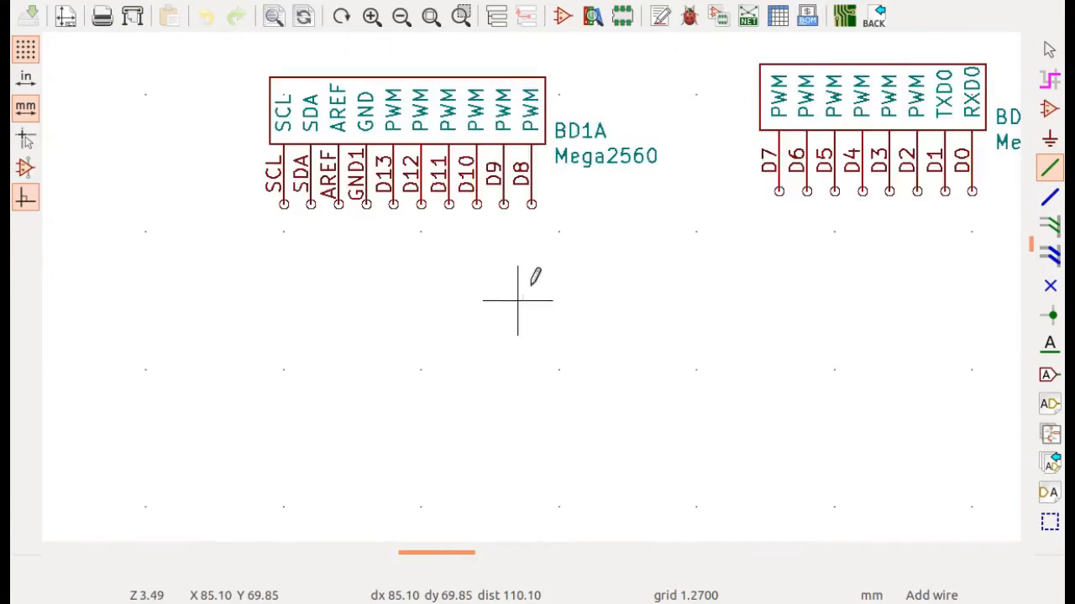
scroll(518, 300, "up", 3)
scroll(576, 187, "down", 4)
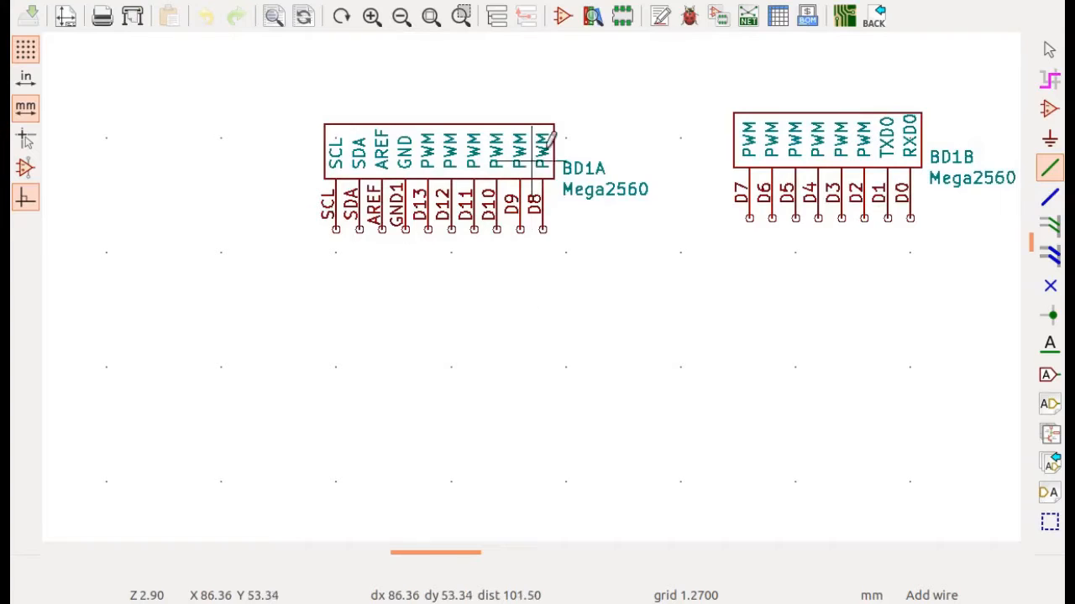
left_click(544, 228)
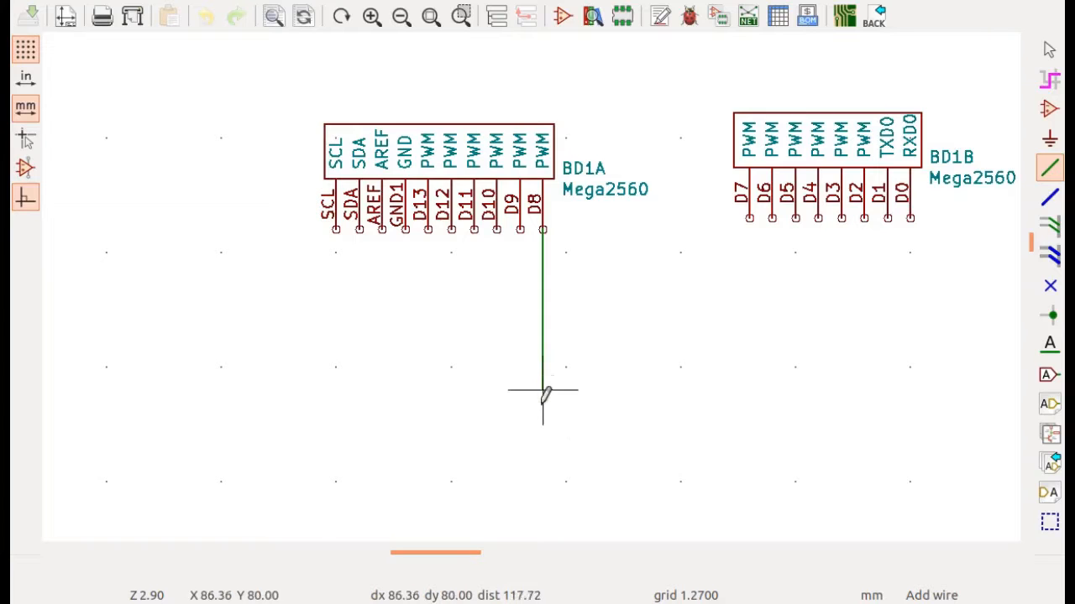
scroll(543, 378, "down", 4)
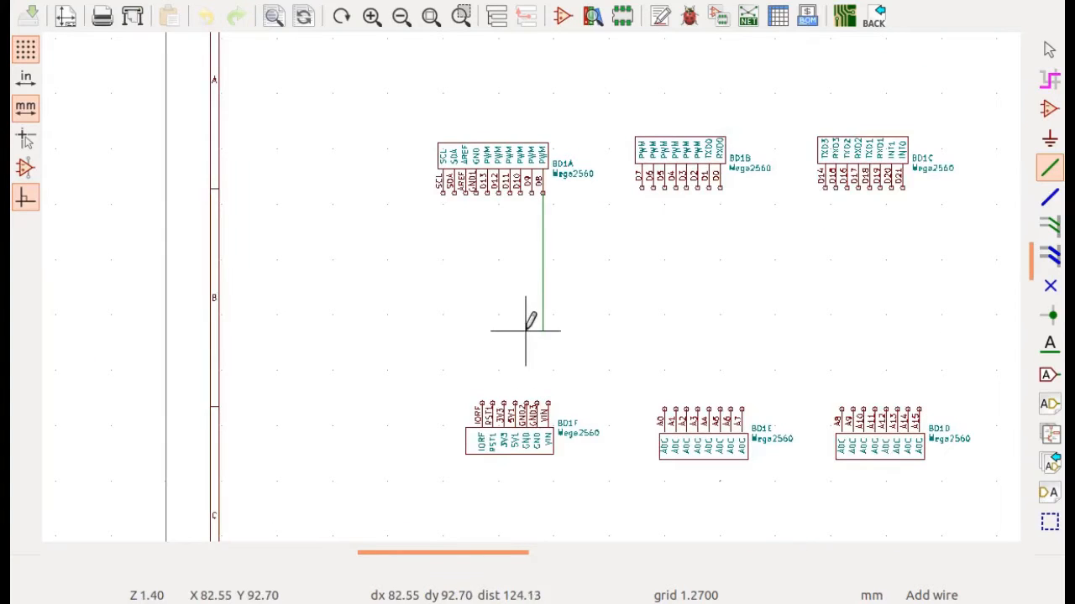
key("F4")
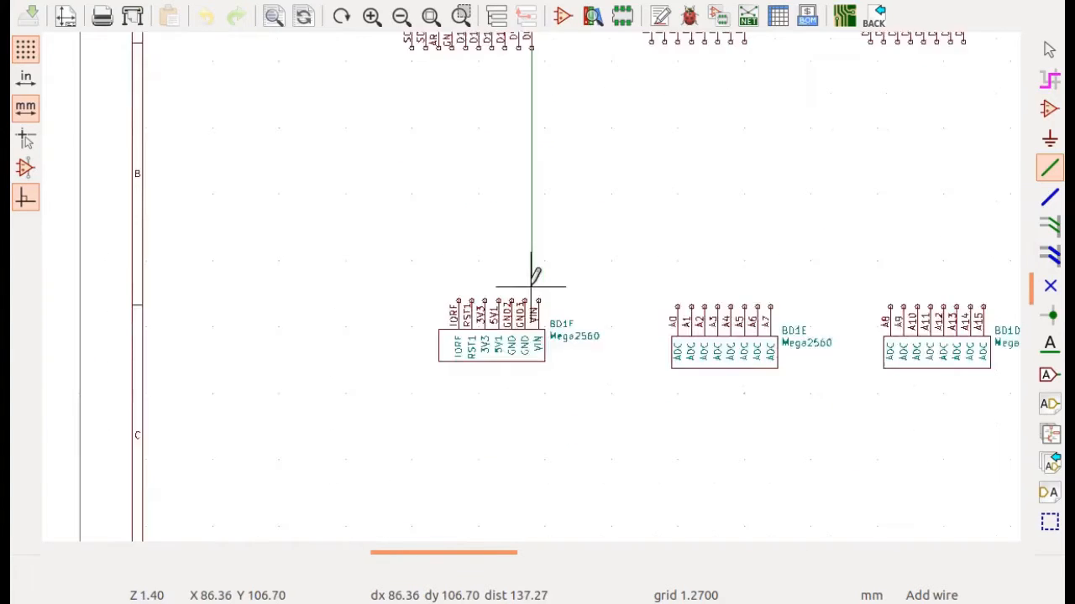
scroll(534, 275, "up", 8)
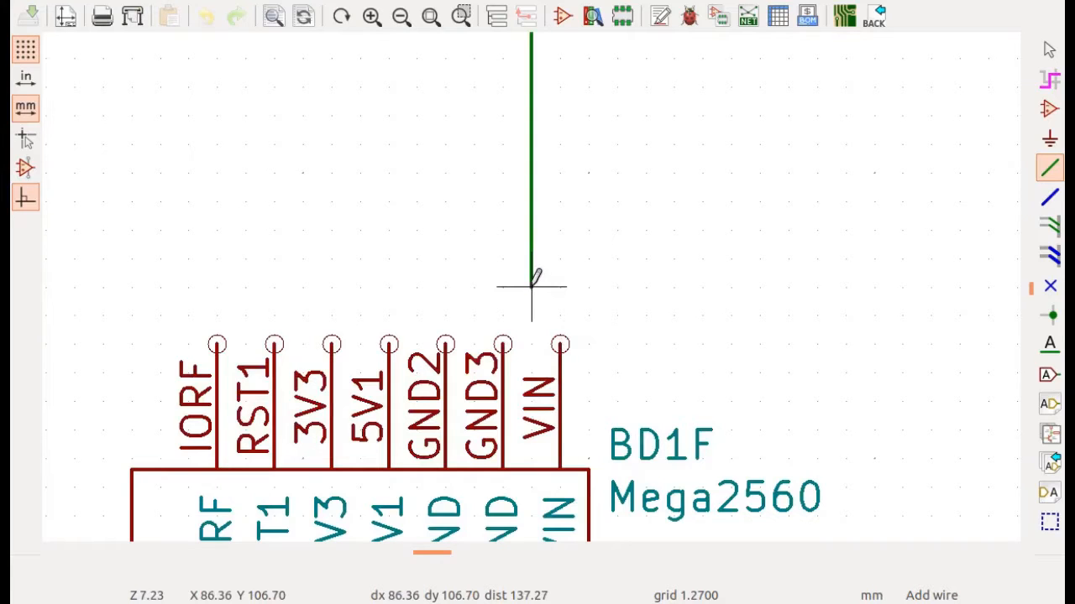
double_click(532, 286)
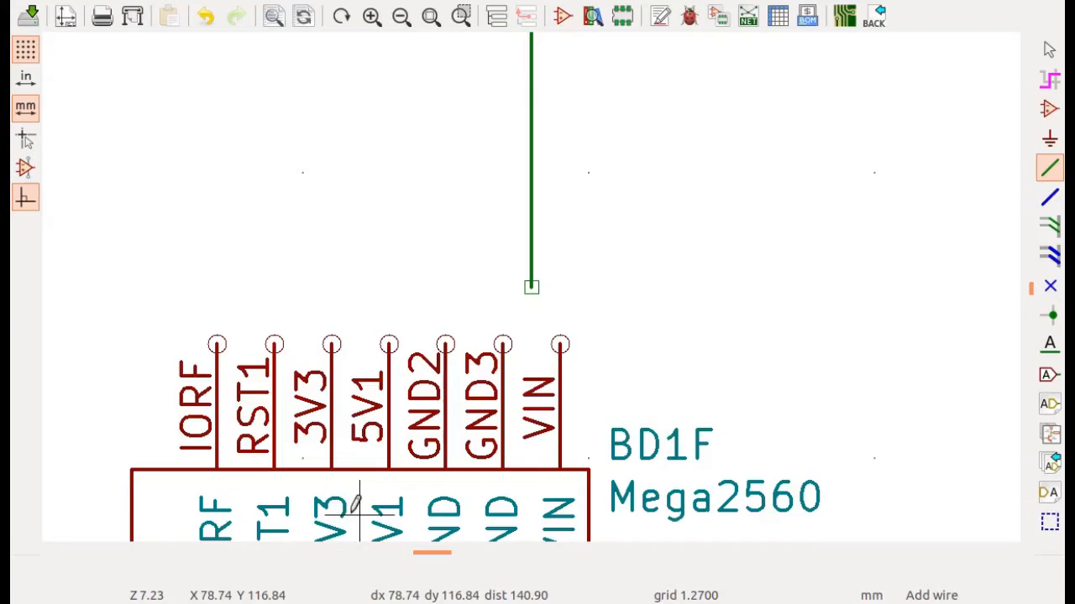
Move unit BD1F so that its VIN pin meets the free end of the wire from pin D8.
key("m")
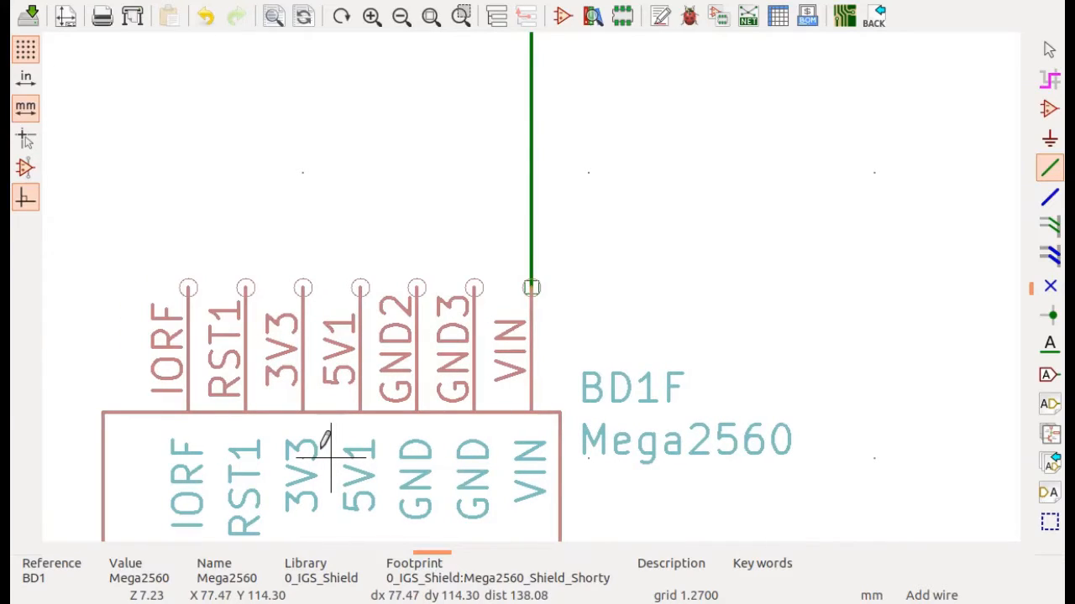
left_click(331, 458)
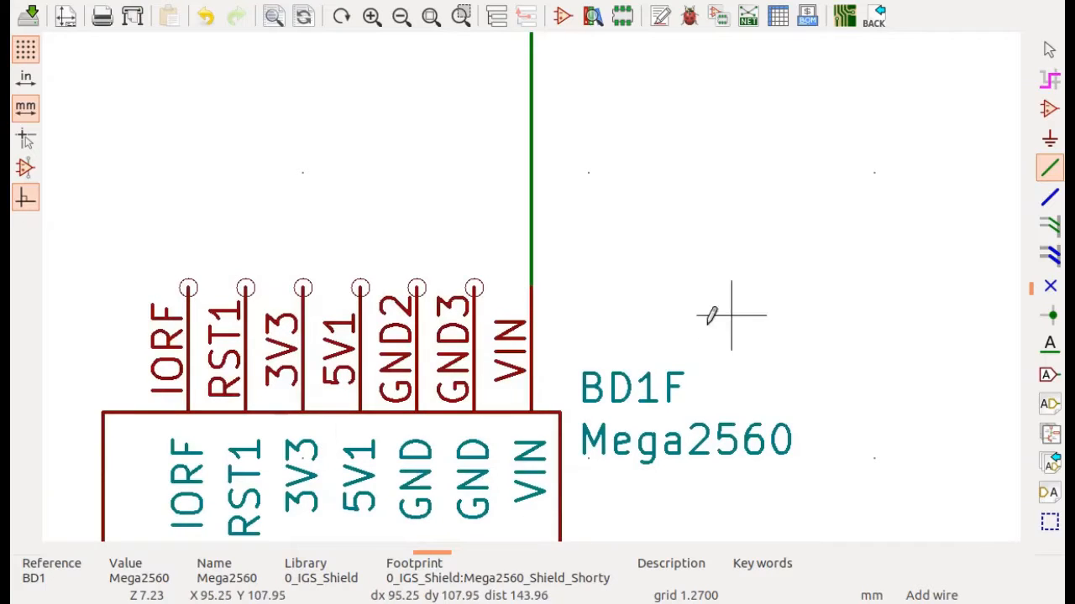
left_click(531, 286)
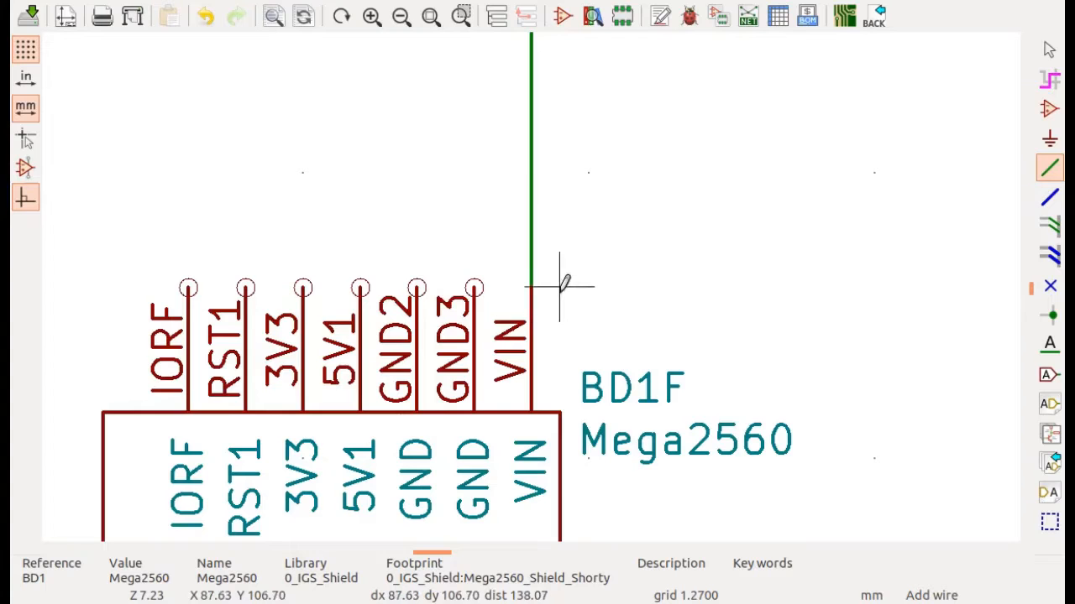
Copy the vertical wire between pins D8 and VIN and paste it between pin D9 of BD1A and pin GND3 of BD1F.
scroll(541, 277, "down", 2)
scroll(546, 252, "down", 3)
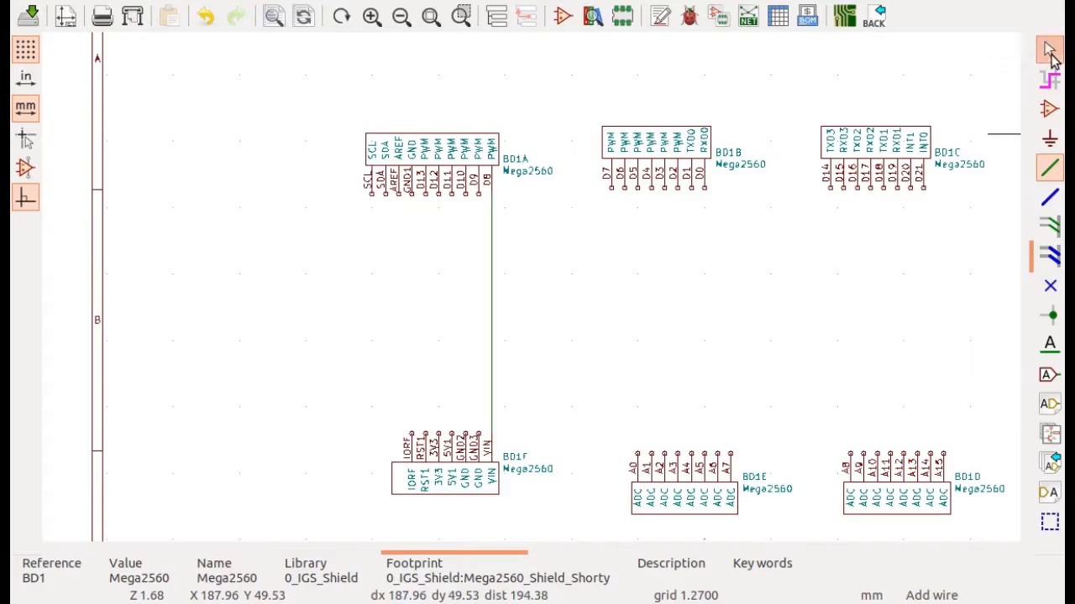
left_click(1050, 51)
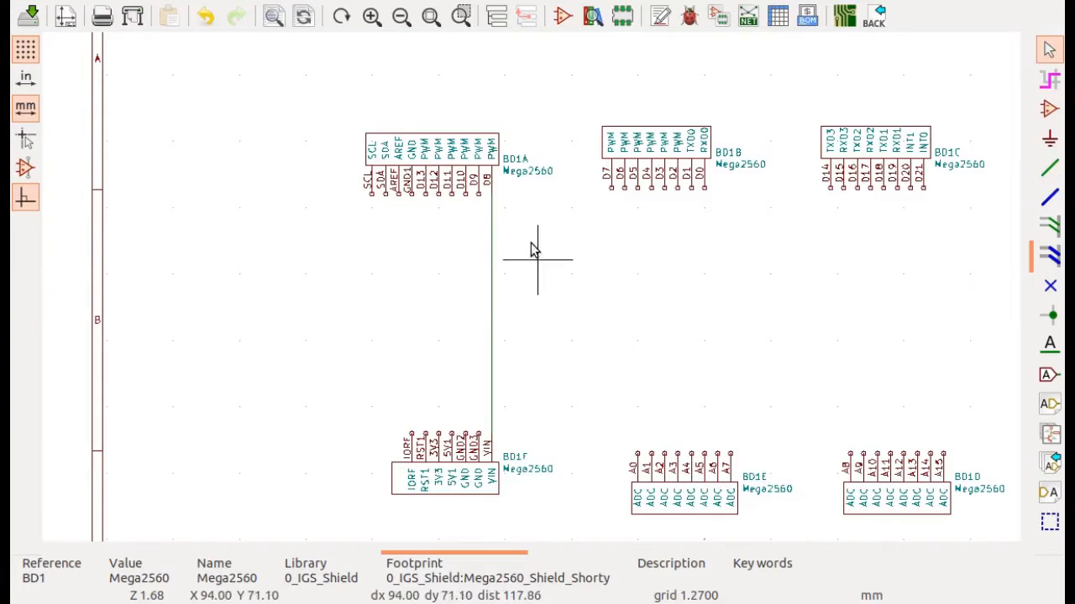
left_click_drag(524, 216, 484, 421)
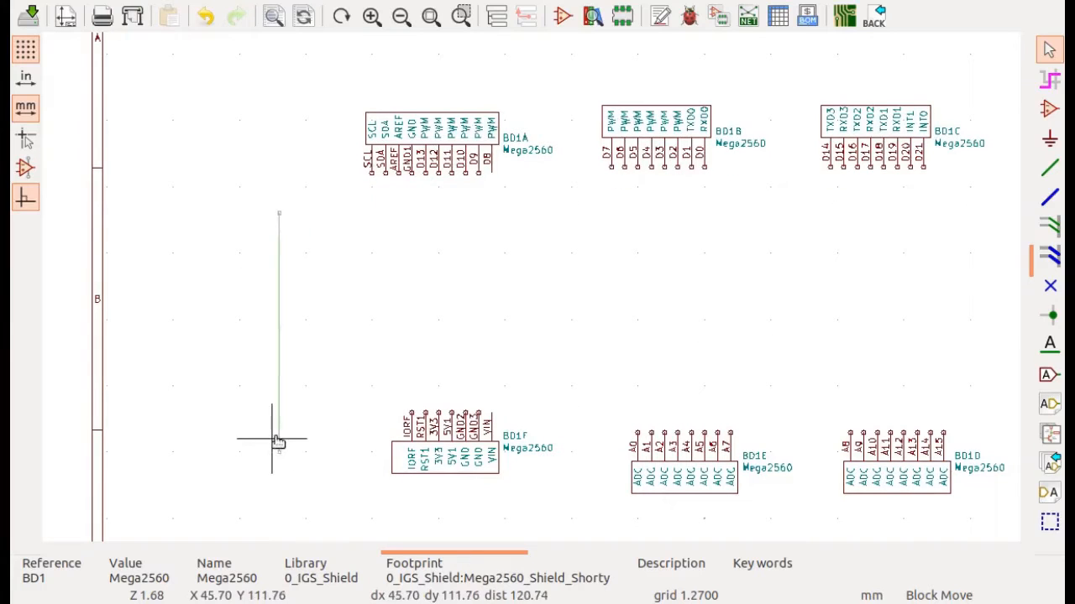
key("Escape")
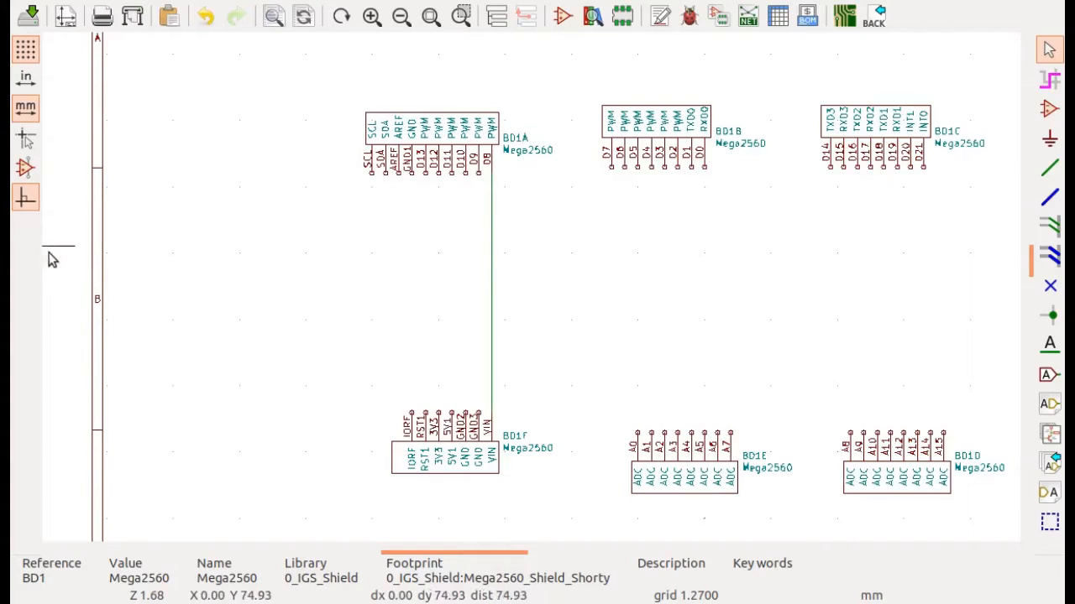
key("ctrl+v")
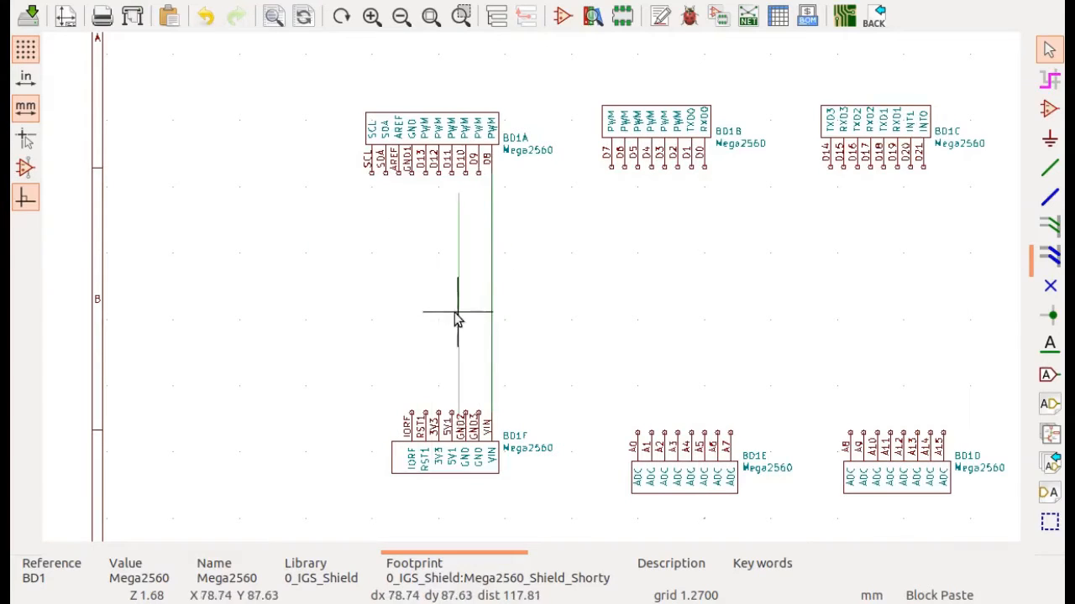
scroll(463, 298, "up", 1)
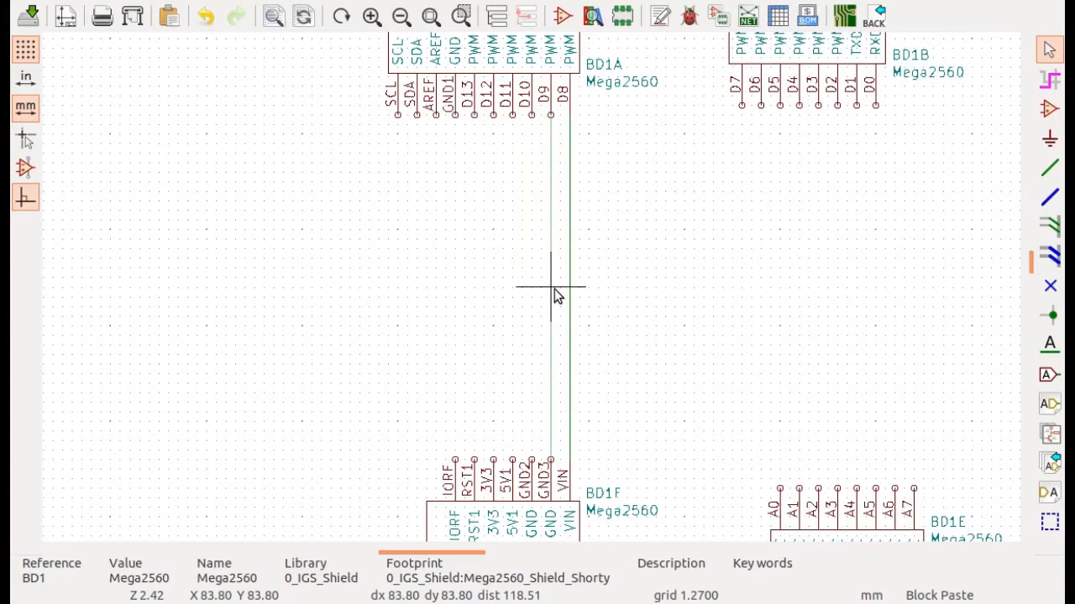
left_click(554, 289)
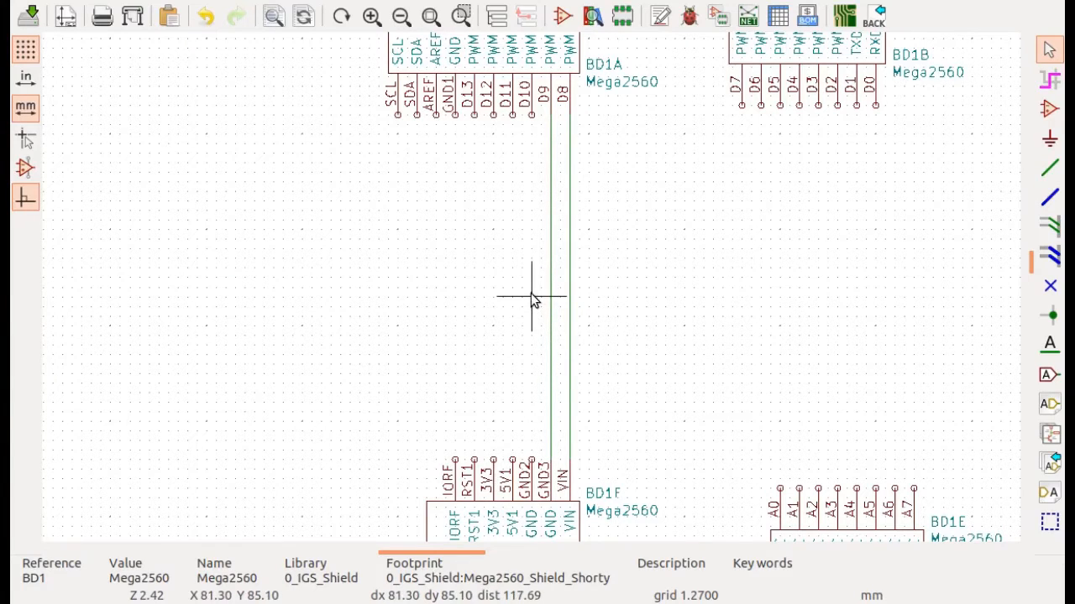
Paste three more copies of the vertical wire, joining D10 to GND2, D11 to 5V1 and D12 to 3V3.
key("ctrl+v")
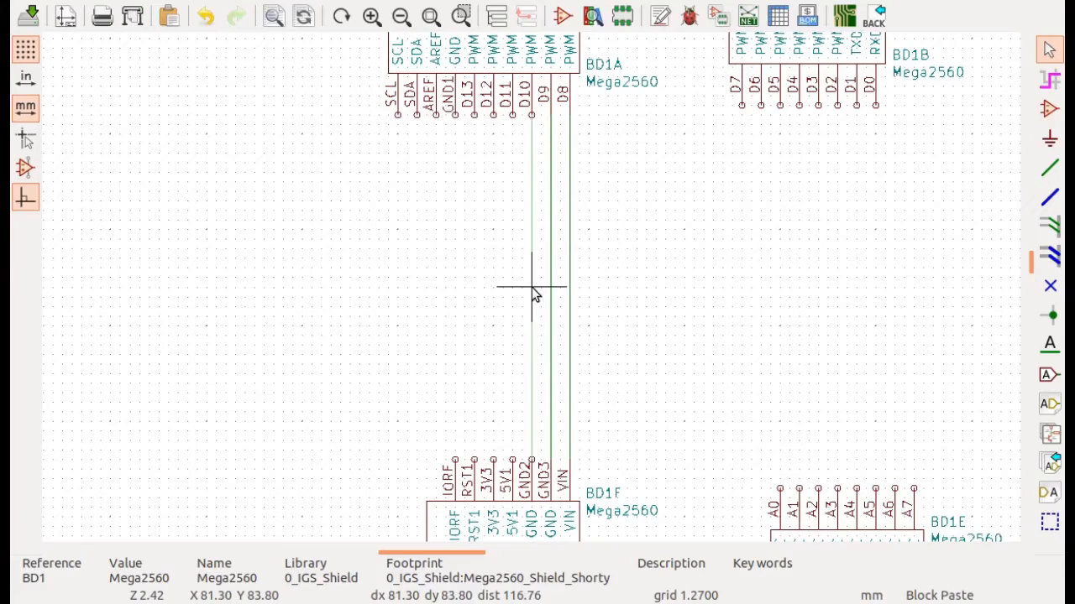
left_click(533, 288)
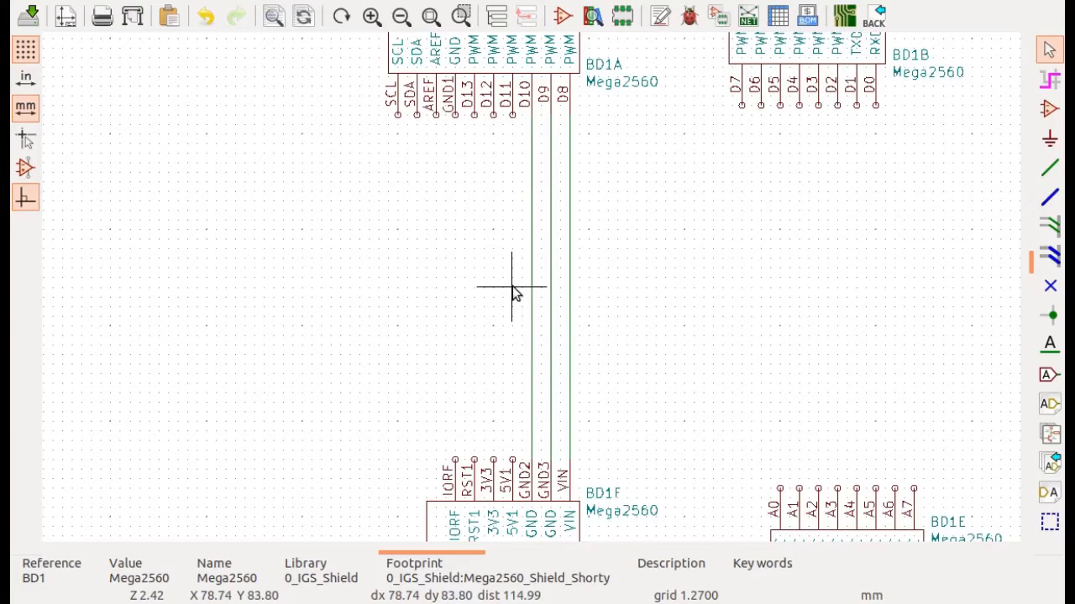
key("ctrl+v")
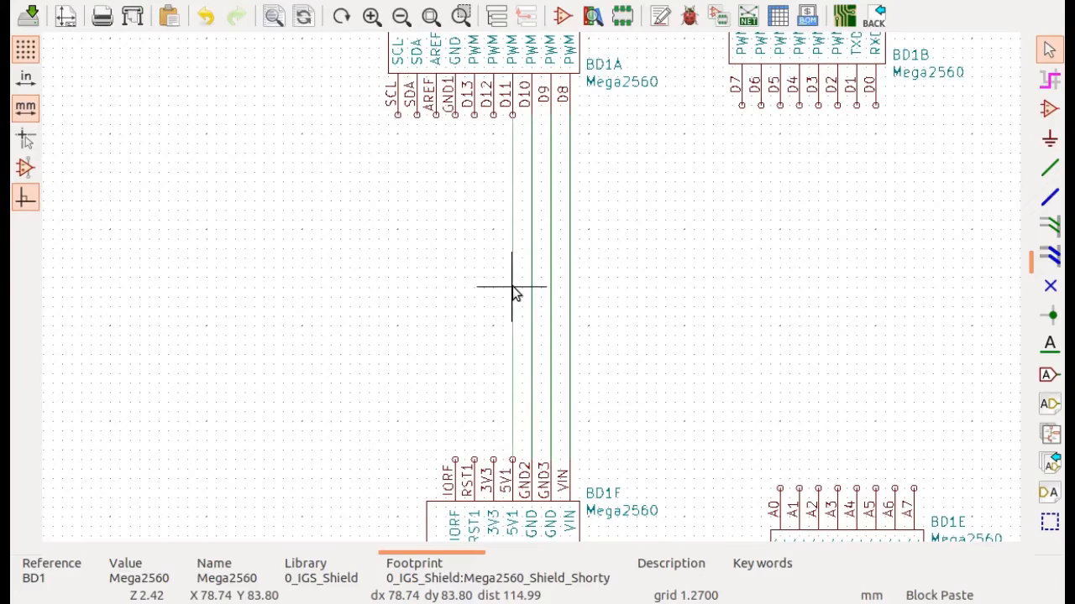
left_click(515, 292)
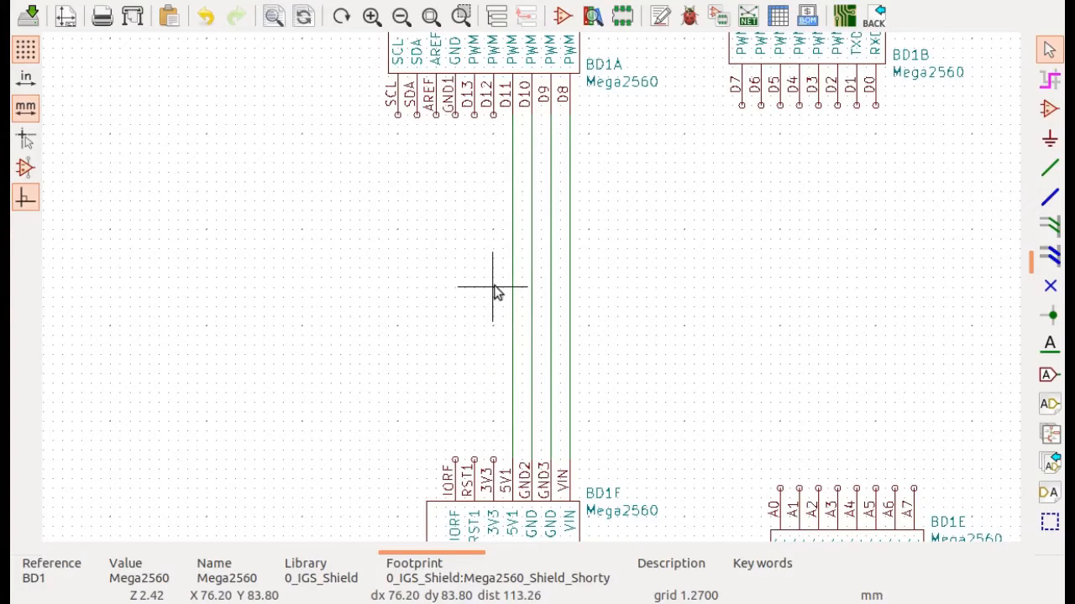
key("ctrl+v")
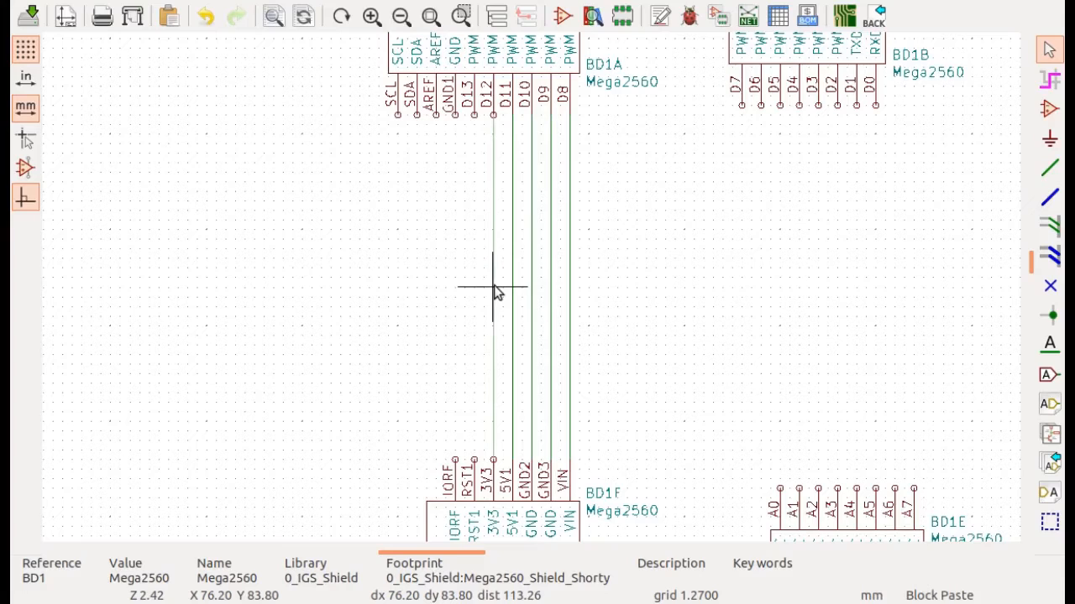
left_click(496, 292)
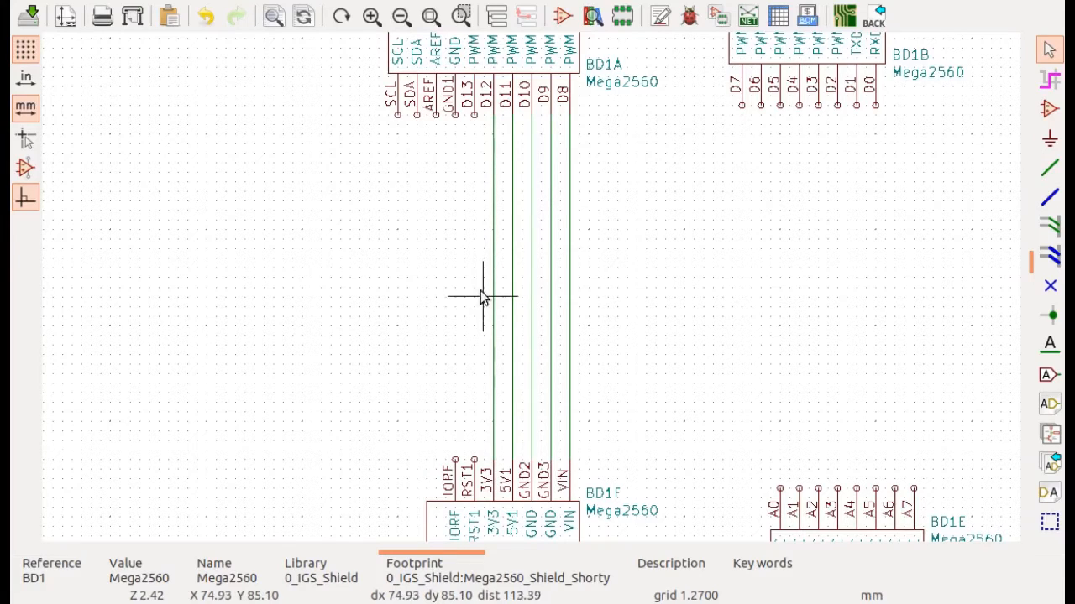
Paste two further copies of the vertical wire, joining D13 to RST1 and GND1 to IORF.
left_click(474, 291)
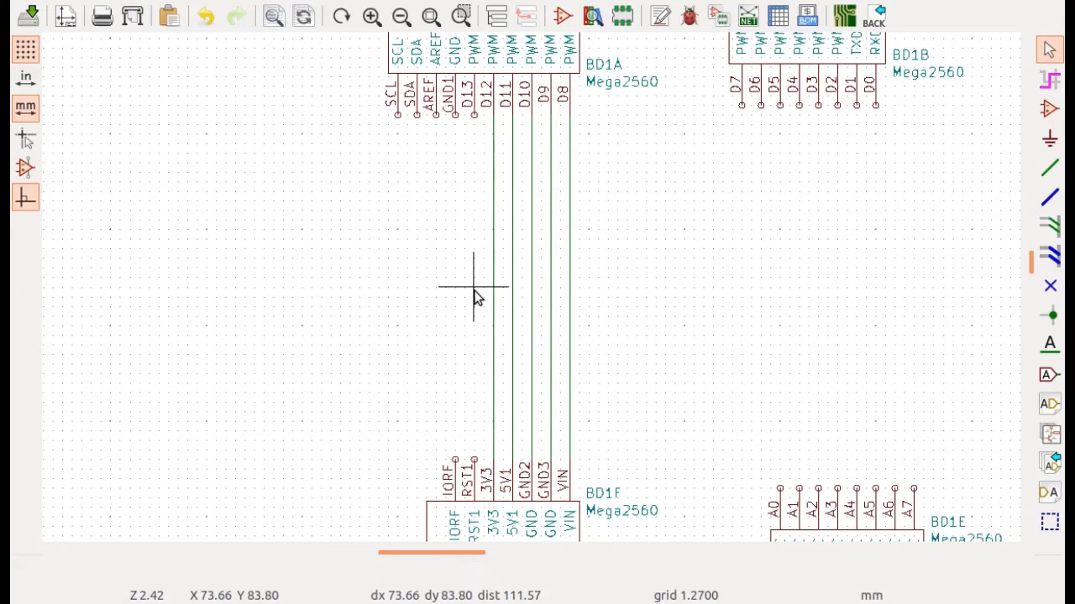
key("ctrl+v")
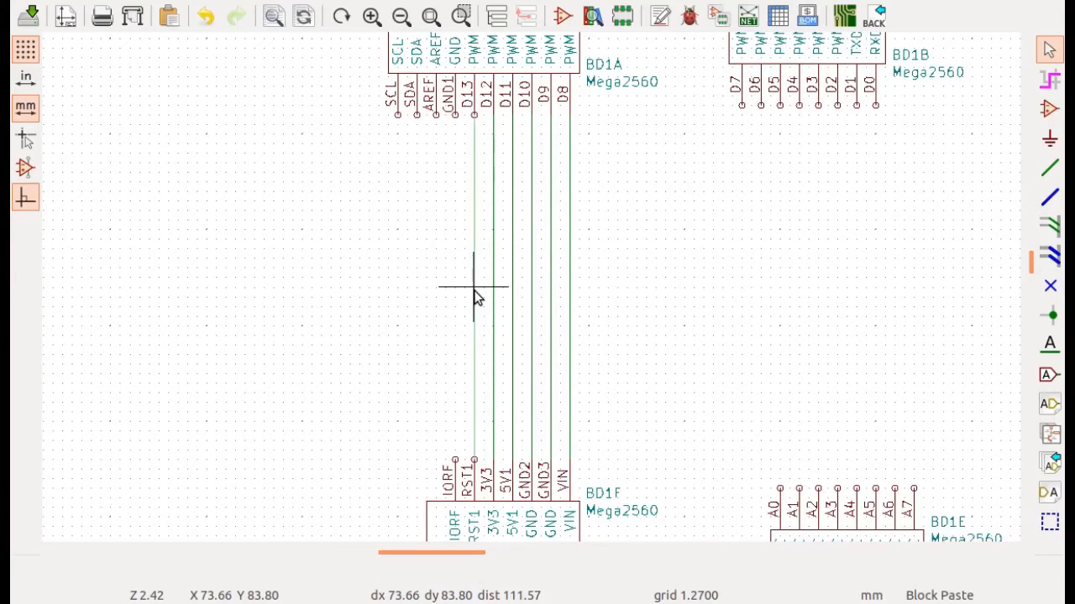
left_click(474, 287)
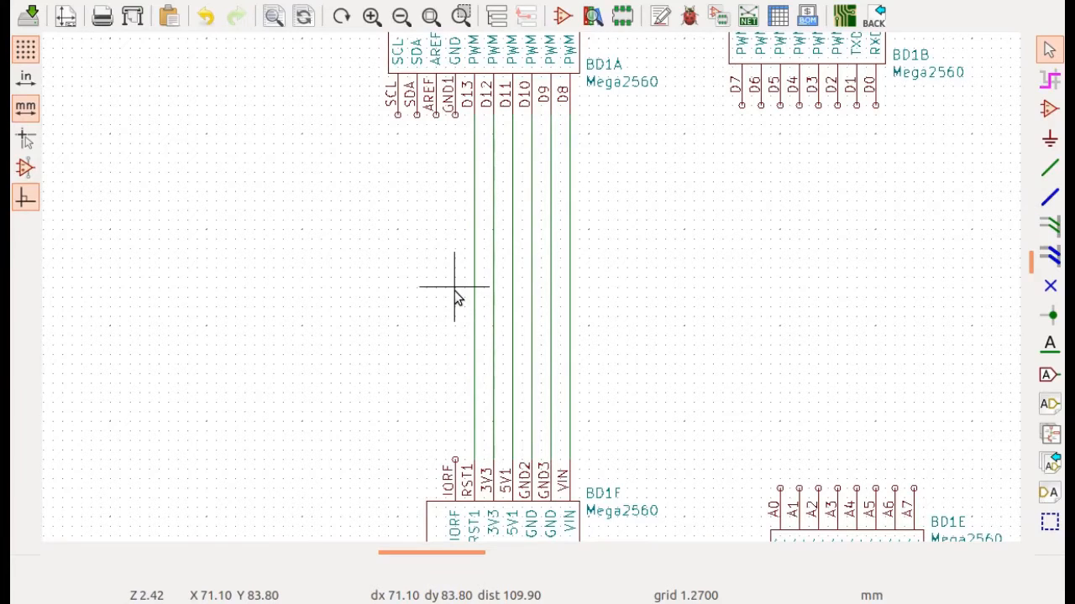
key("ctrl+v")
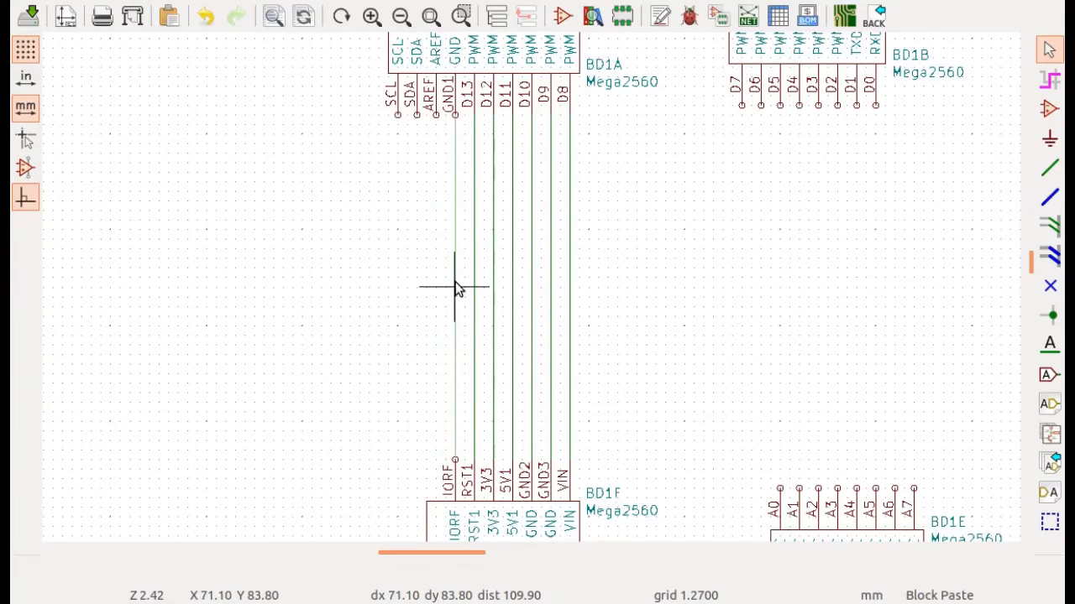
left_click(454, 286)
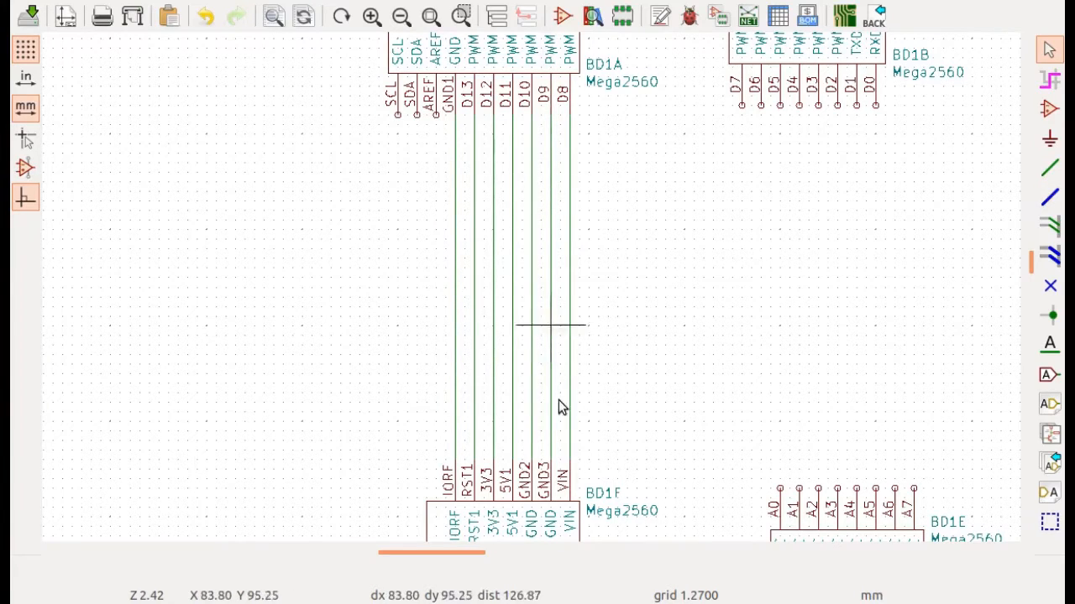
Draw a stepped wire from pin D0 of unit BD1B down, across and down again to pin A15 of unit BD1D.
scroll(628, 343, "down", 2)
scroll(533, 291, "down", 1)
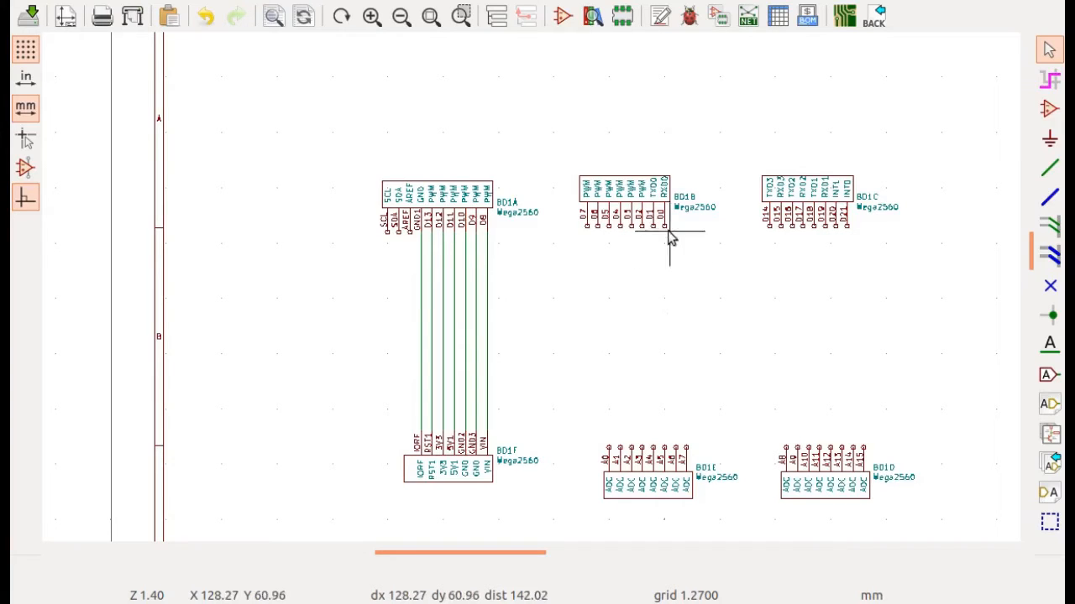
left_click(1053, 172)
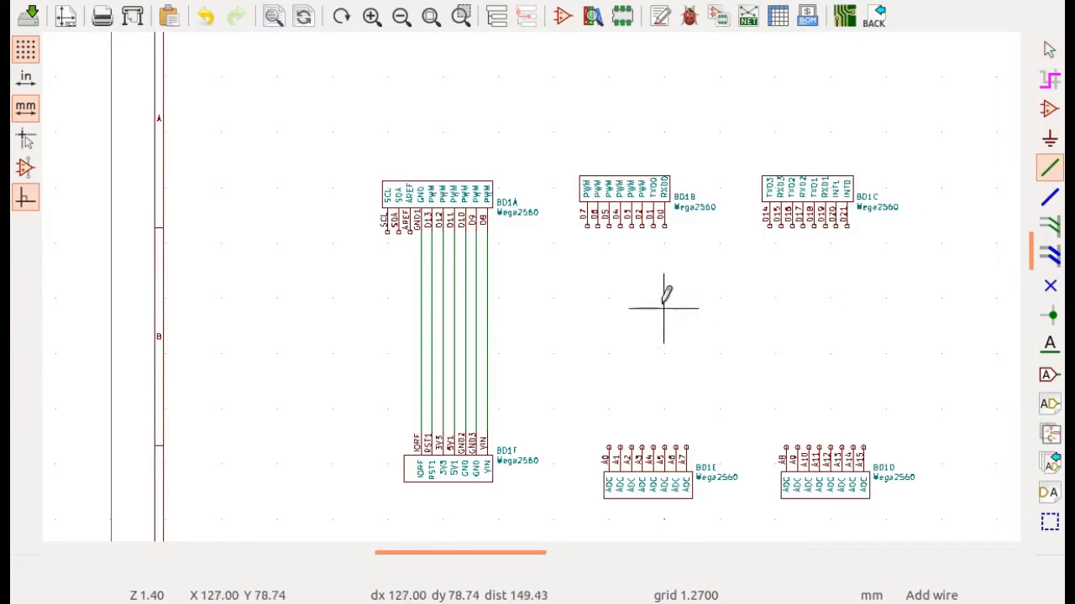
scroll(669, 237, "up", 3)
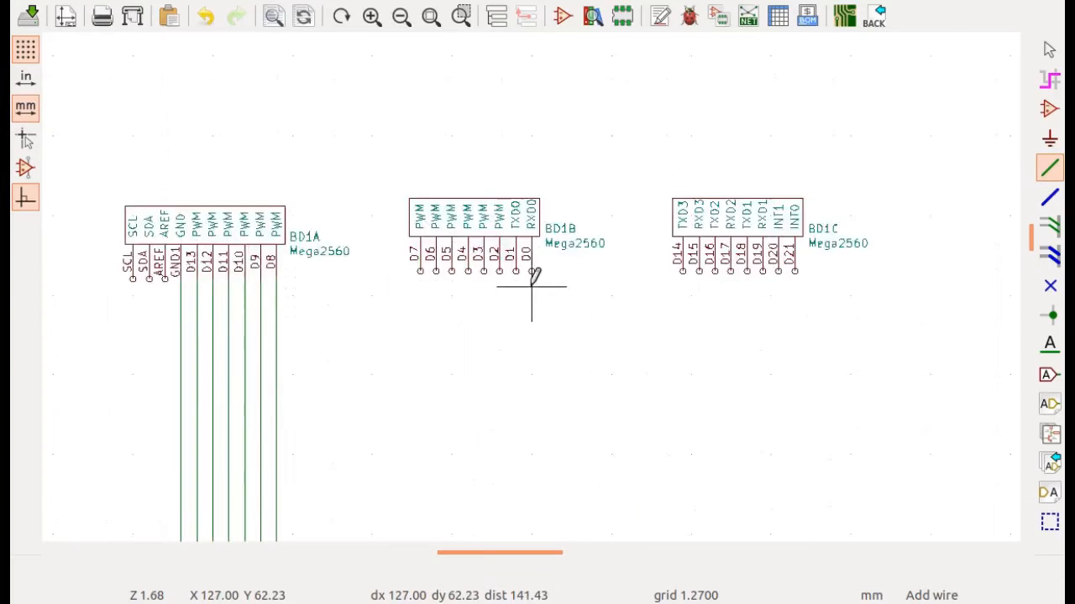
scroll(532, 282, "up", 2)
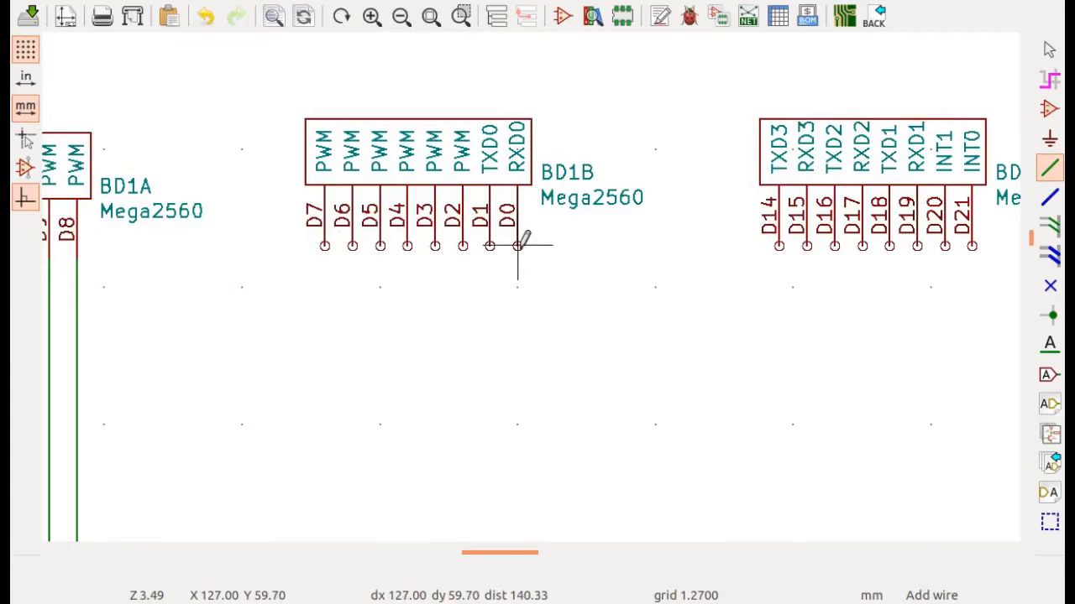
left_click(517, 245)
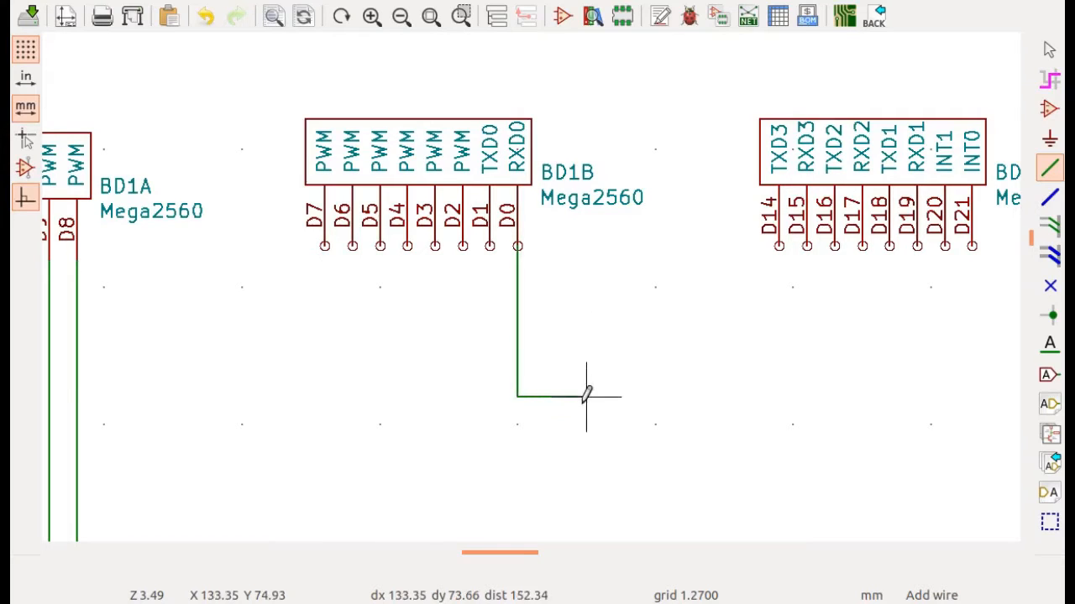
scroll(588, 392, "down", 2)
scroll(532, 286, "down", 1)
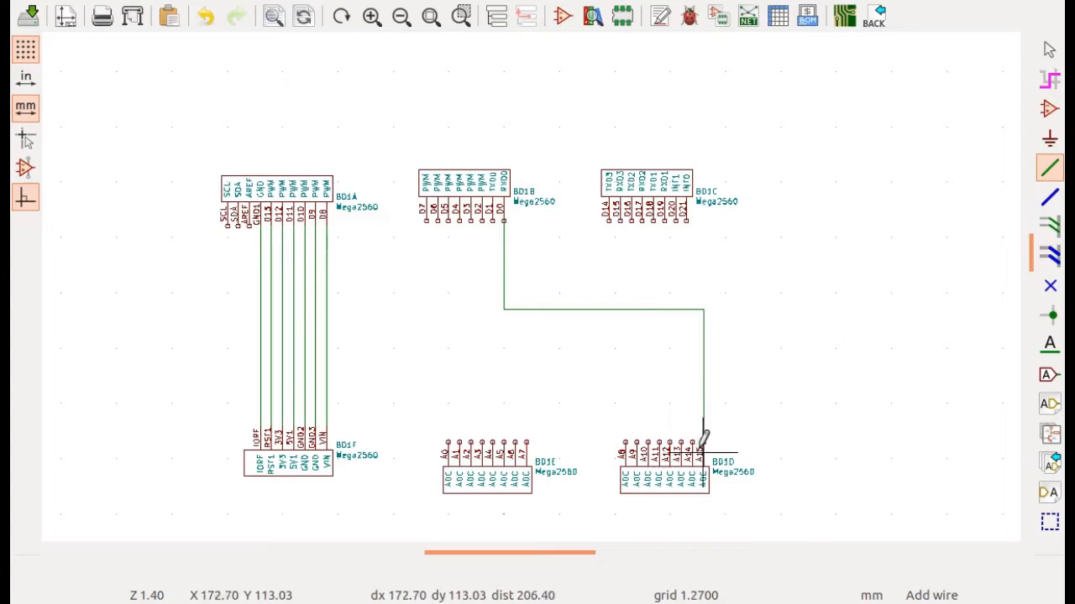
scroll(703, 436, "down", 3)
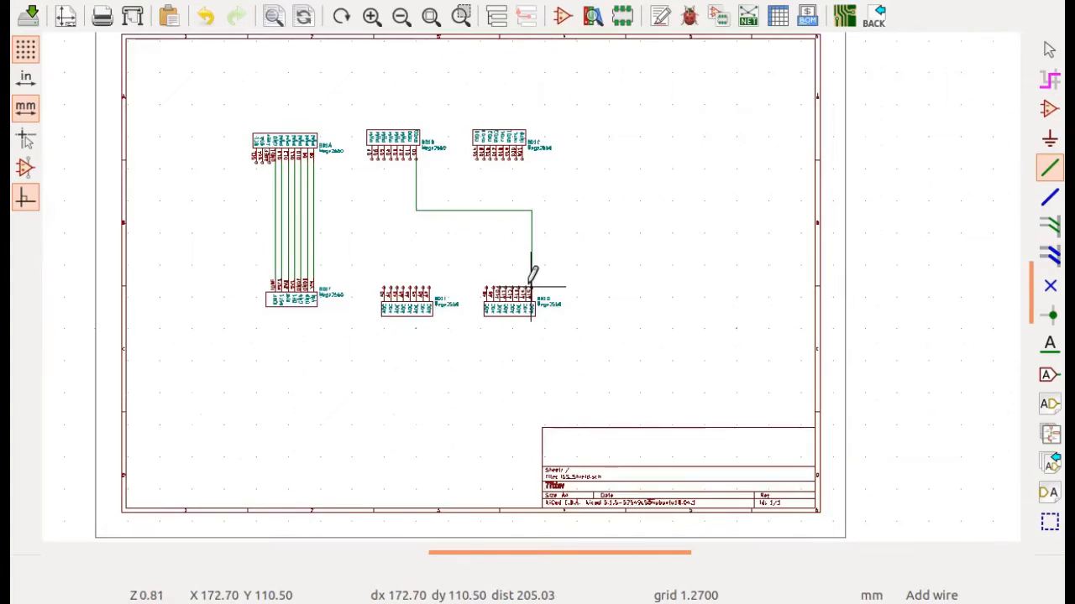
scroll(530, 280, "up", 5)
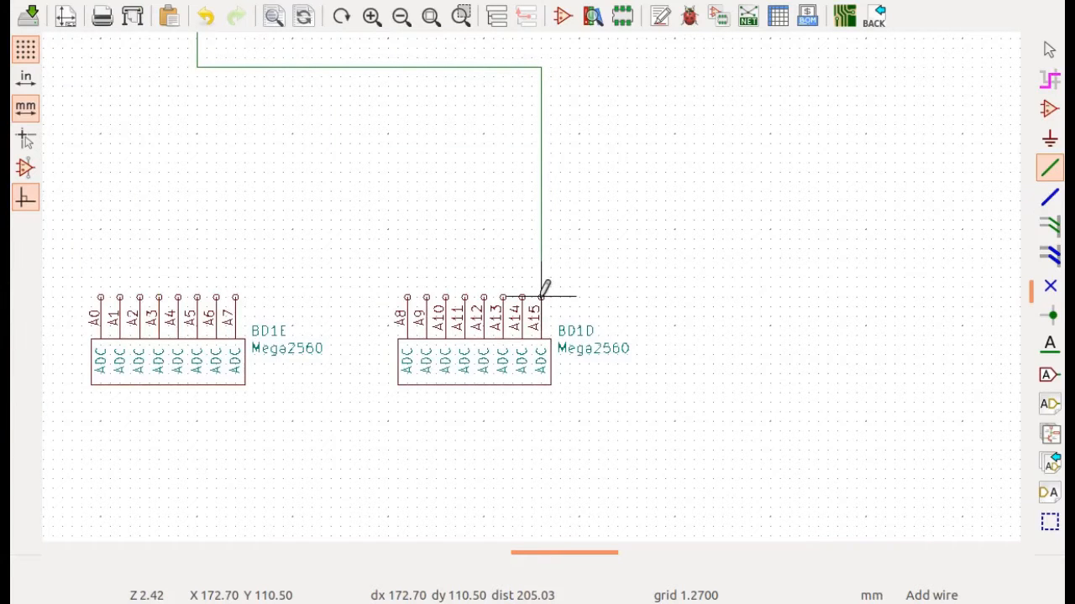
scroll(542, 294, "up", 4)
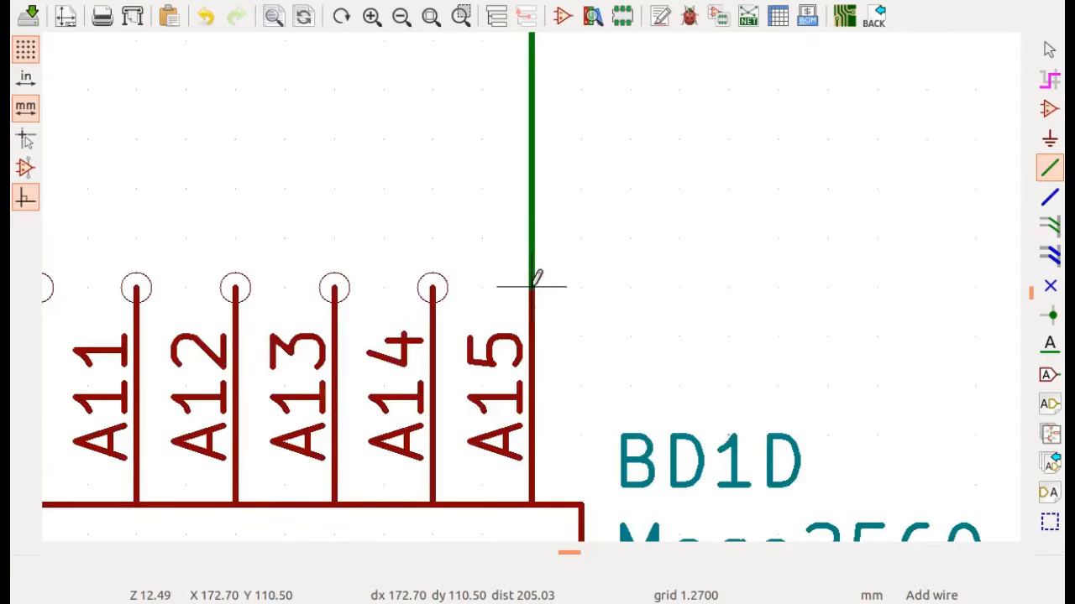
scroll(534, 277, "down", 1)
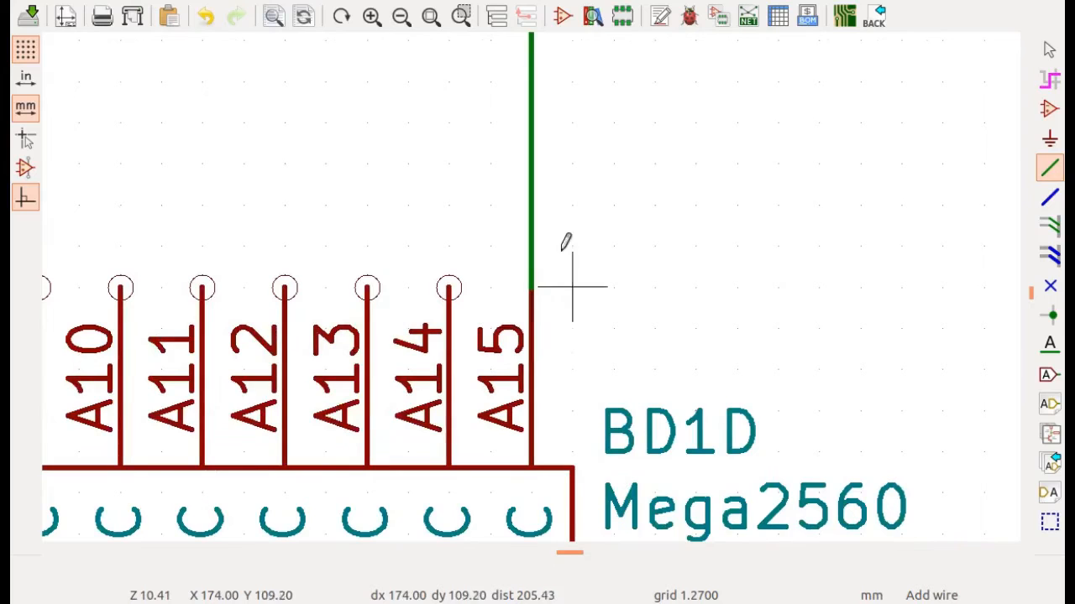
Copy the whole stepped wire between pins D0 and A15, leaving the original in place.
scroll(521, 202, "down", 3)
scroll(531, 287, "down", 3)
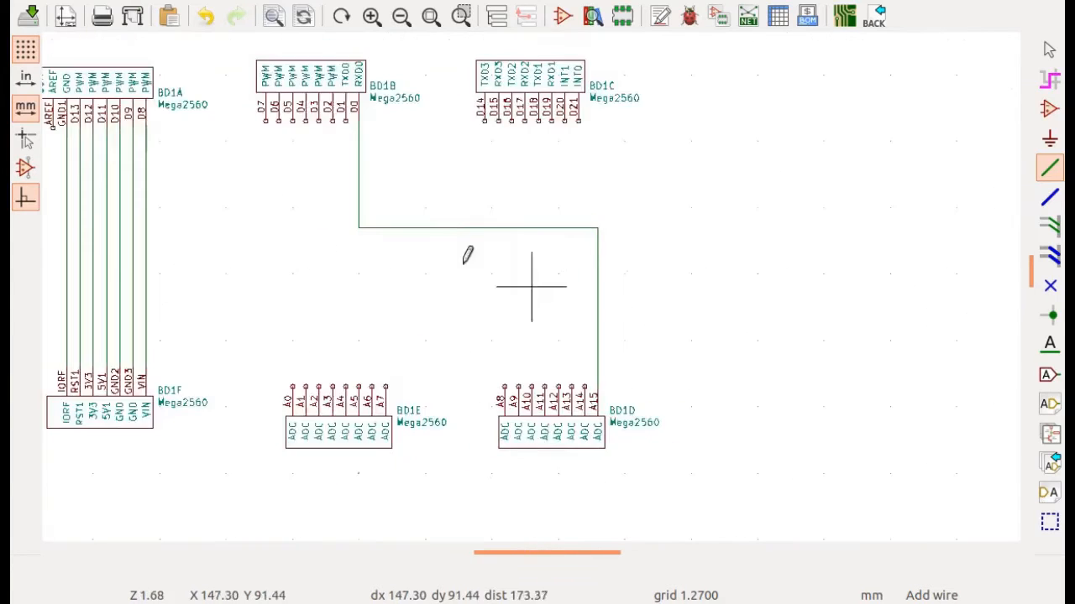
scroll(453, 177, "up", 1)
scroll(576, 321, "up", 3)
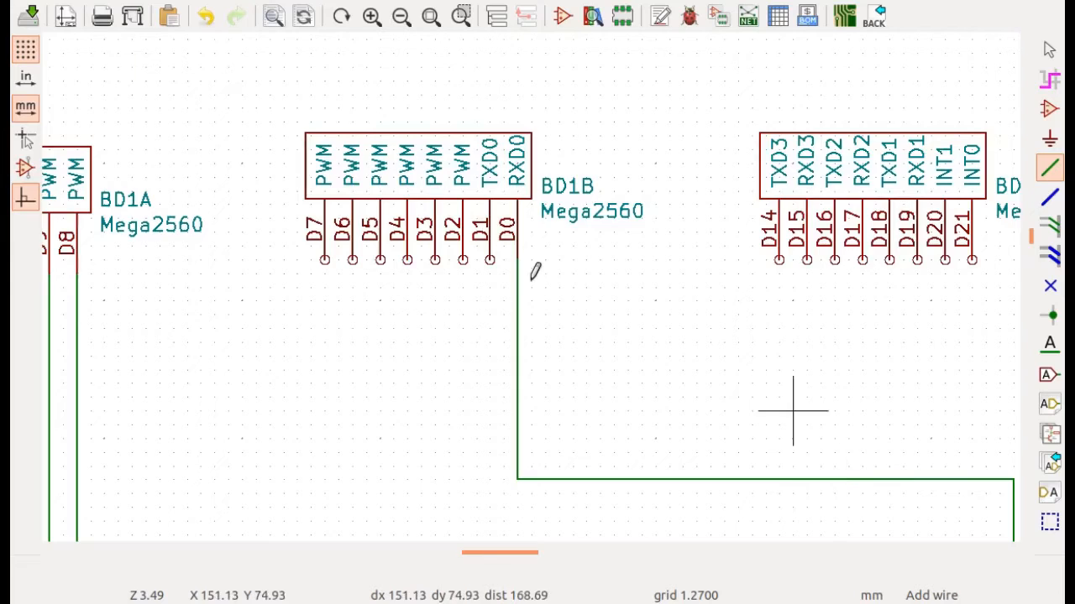
scroll(794, 413, "down", 1)
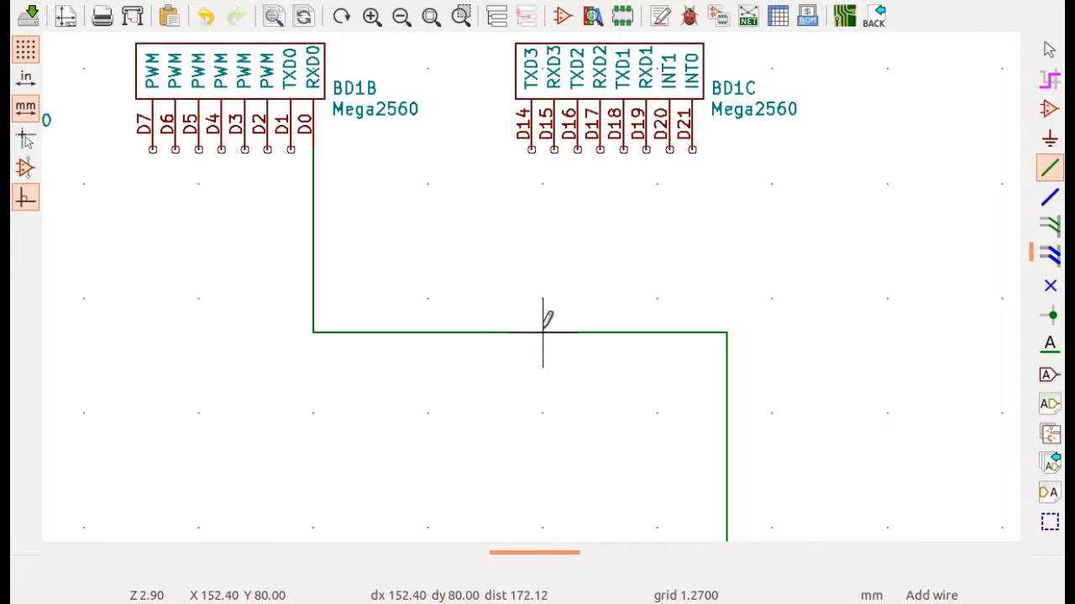
scroll(506, 307, "down", 4)
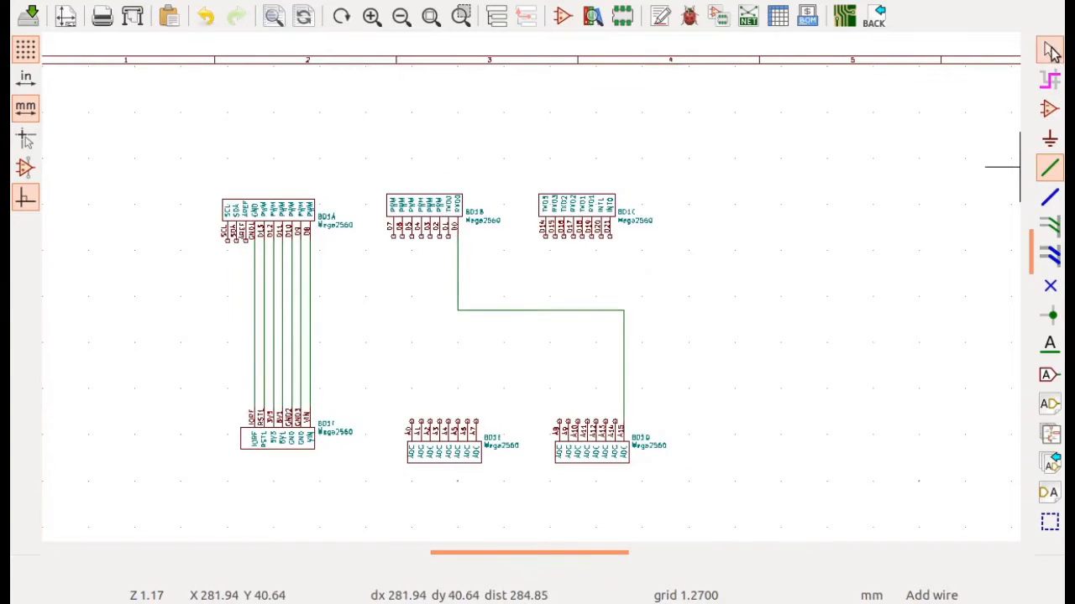
left_click(1051, 50)
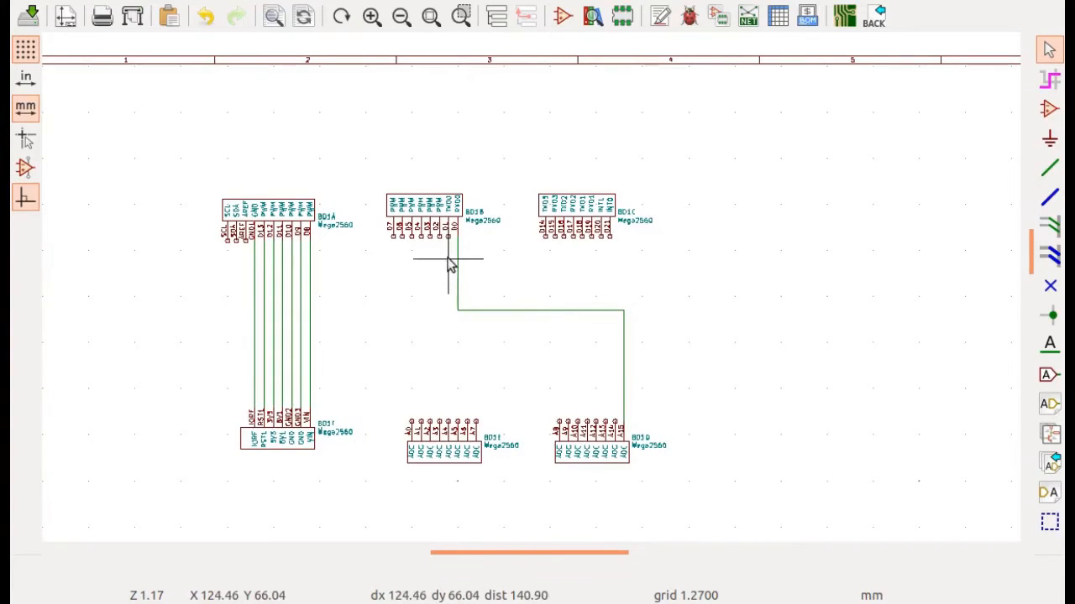
left_click_drag(449, 251, 664, 391)
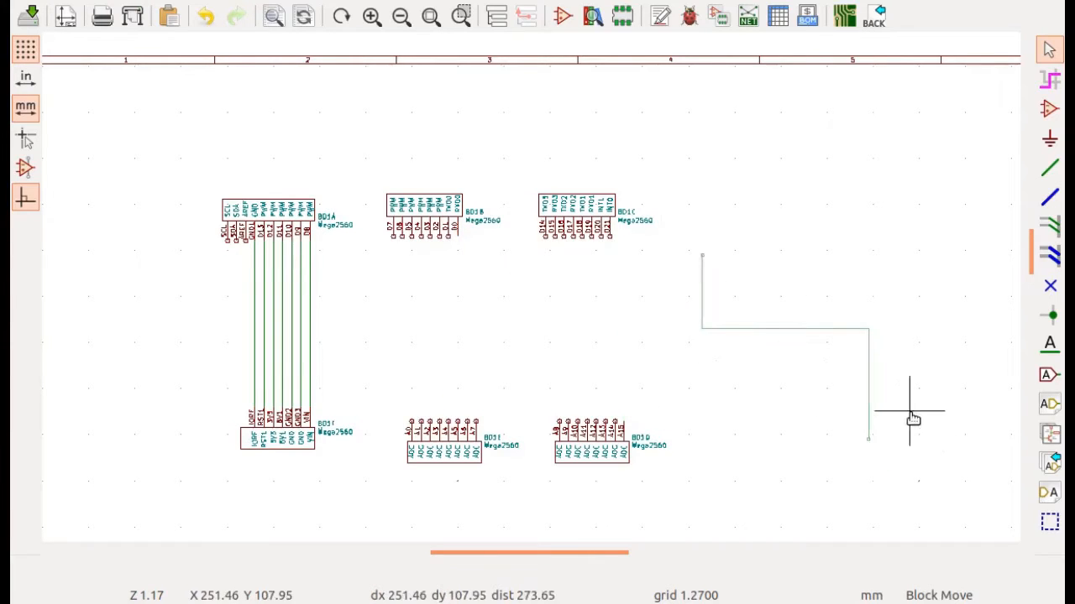
key("Escape")
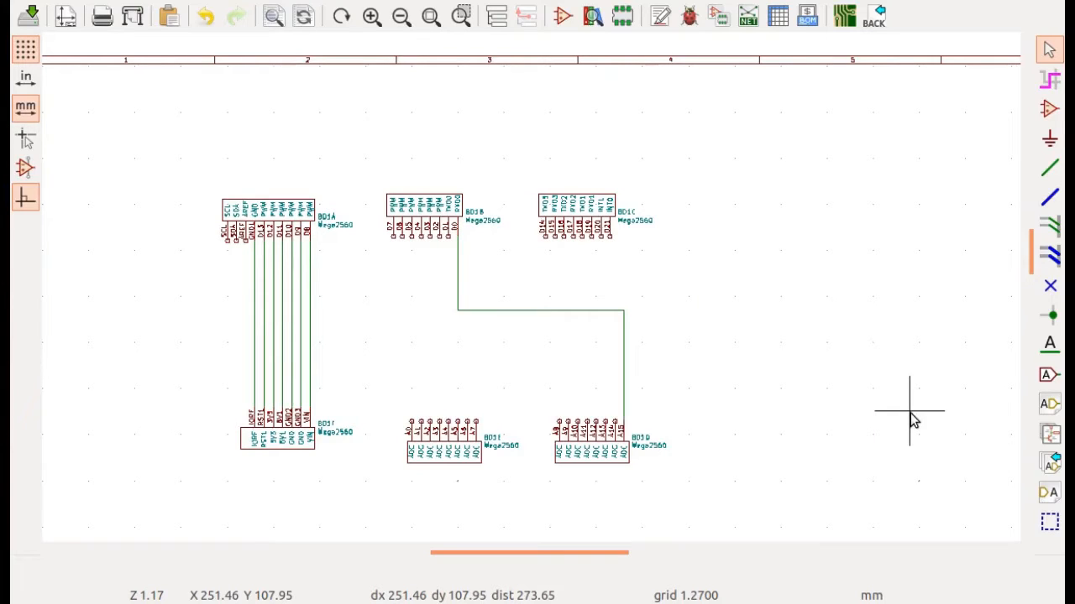
Try pasting the stepped wire between pins D1 and A14, and undo that paste.
key("ctrl+v")
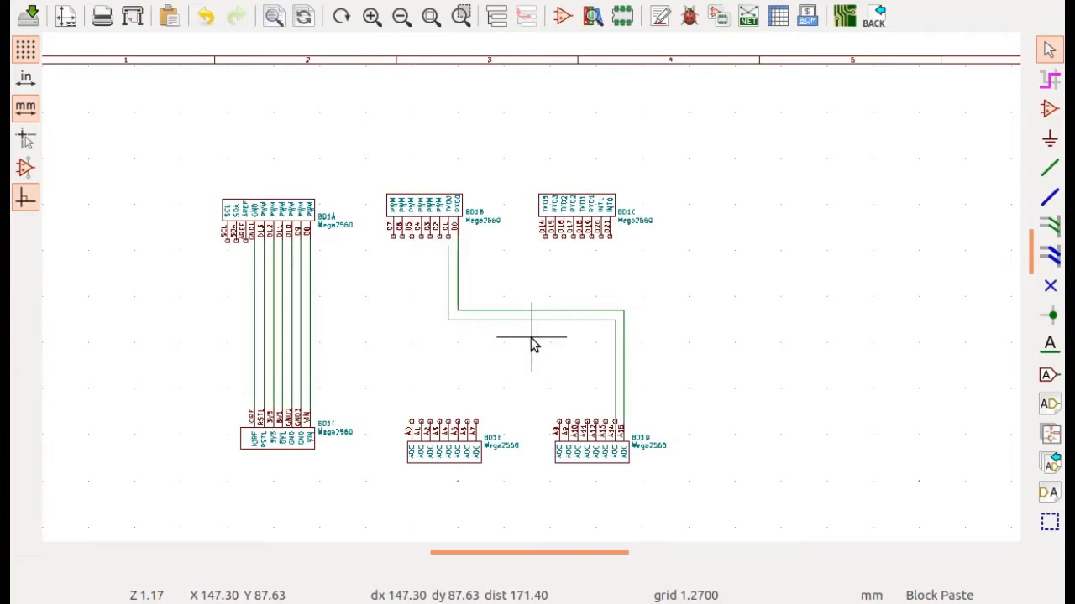
left_click(528, 338)
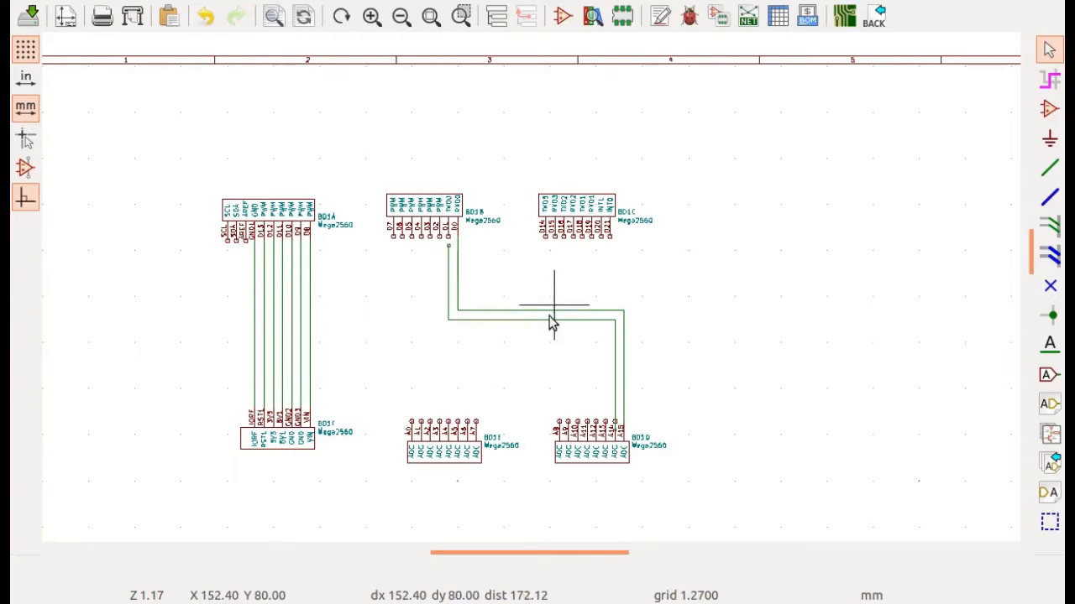
scroll(530, 294, "up", 4)
scroll(530, 294, "up", 3)
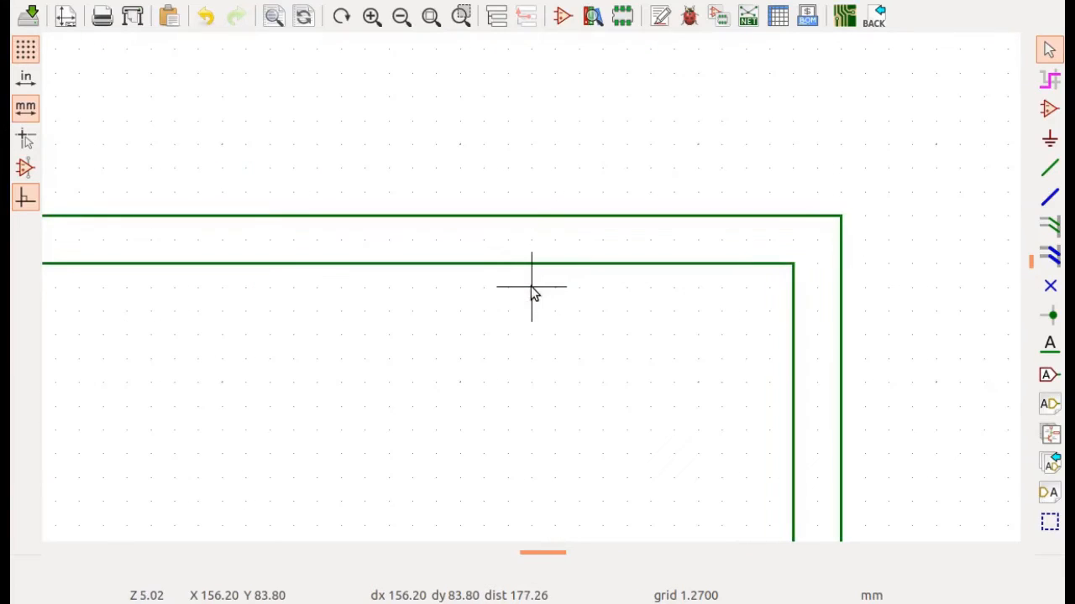
scroll(530, 294, "down", 2)
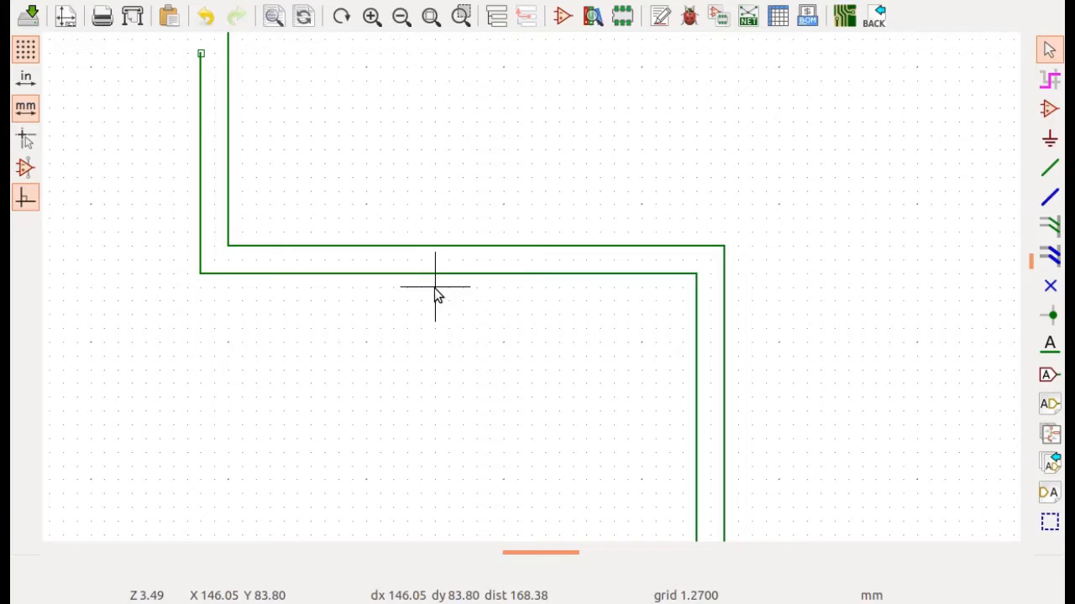
key("ctrl+z")
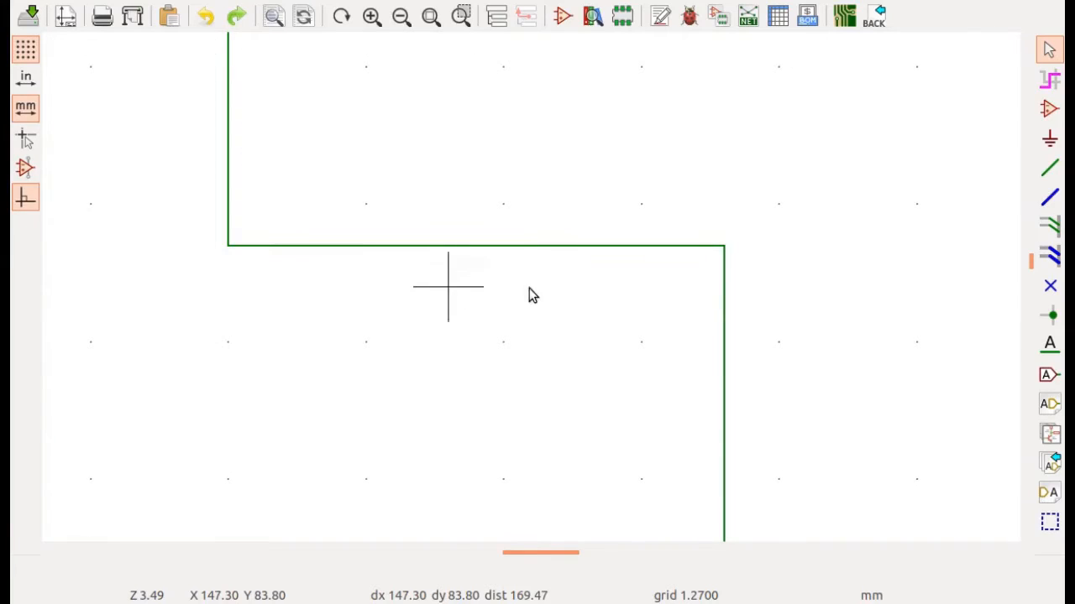
Paste the stepped wire for pins D1 and A14, with its horizontal run closely below the original wire's.
scroll(528, 293, "up", 2)
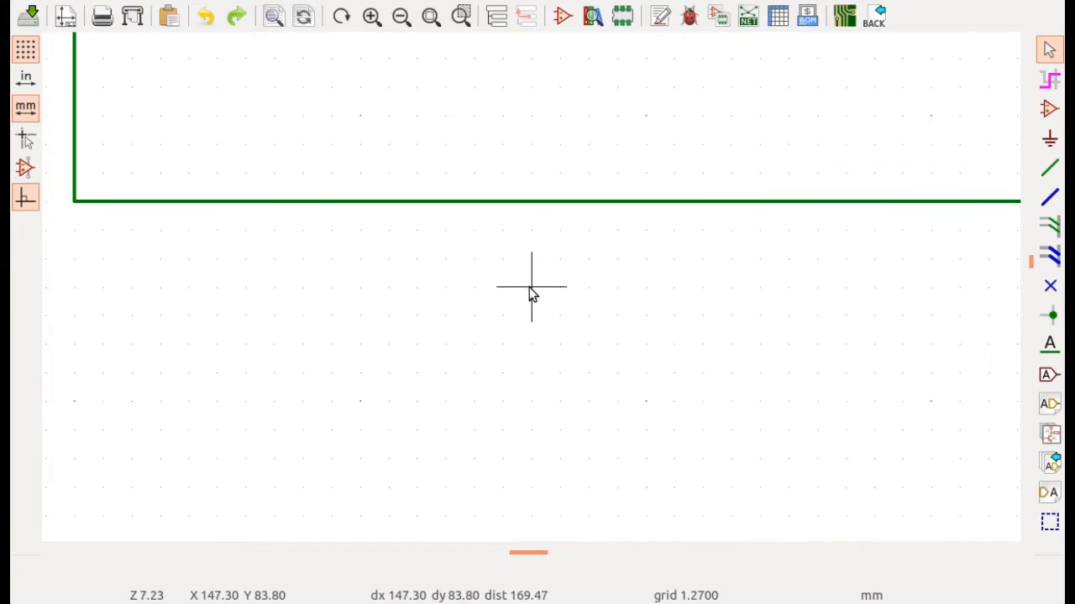
right_click(433, 236)
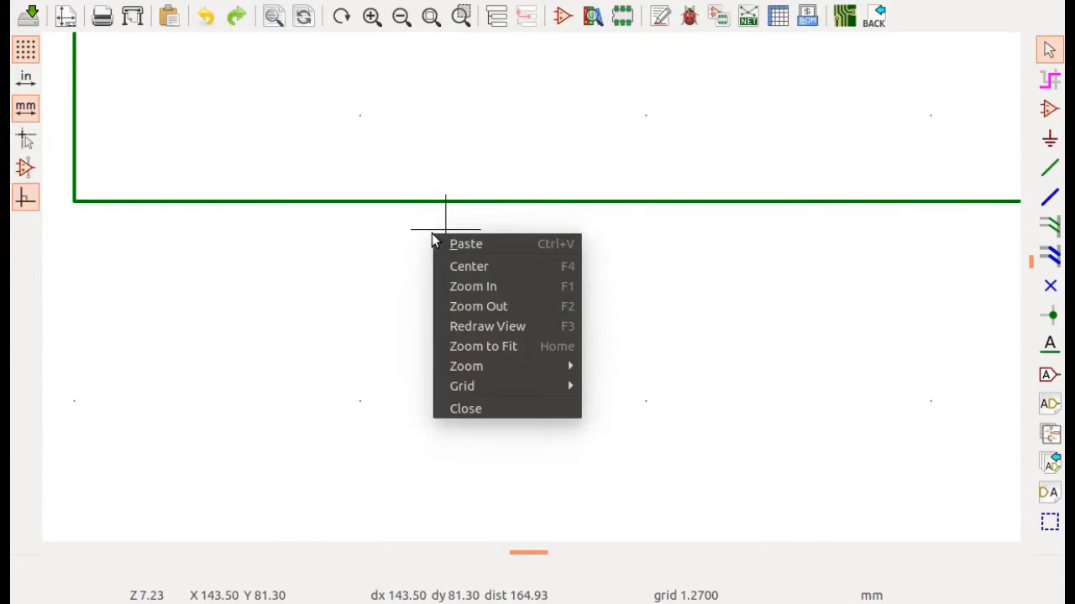
left_click(454, 243)
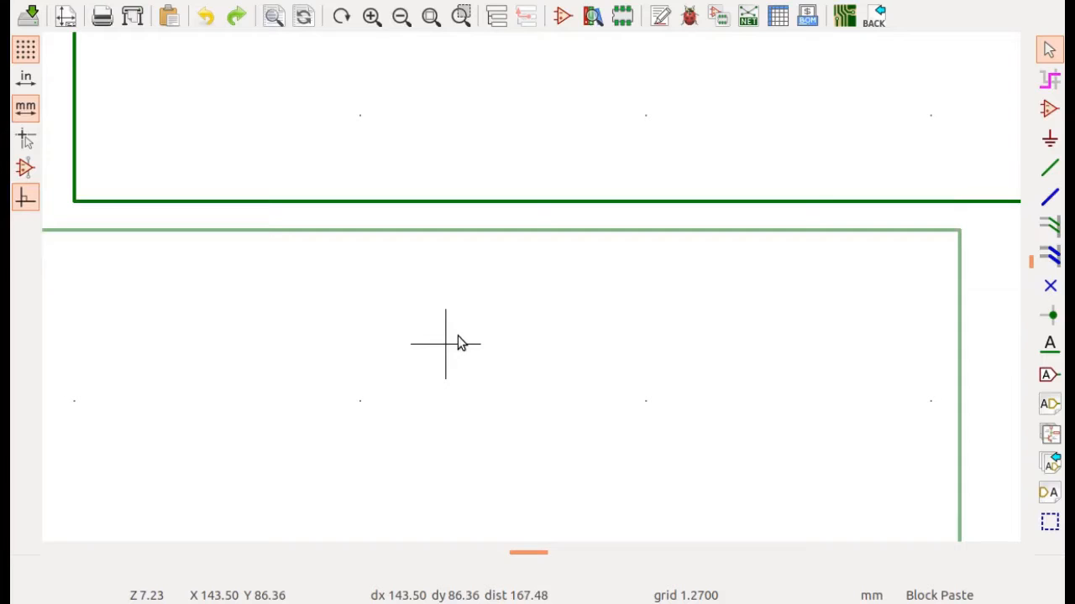
scroll(472, 343, "down", 1)
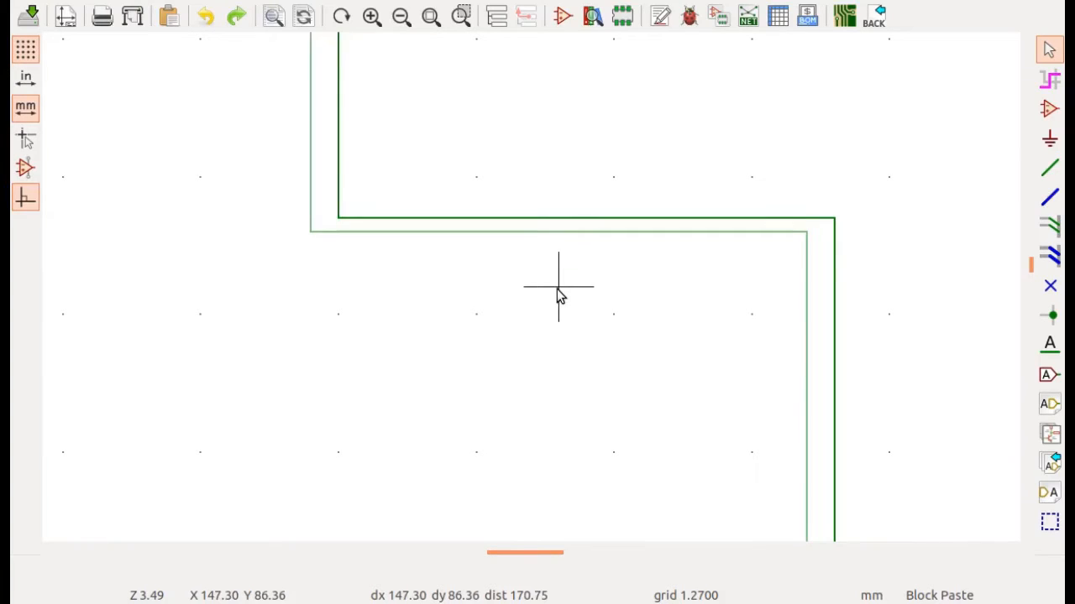
left_click(557, 289)
scroll(587, 329, "down", 1)
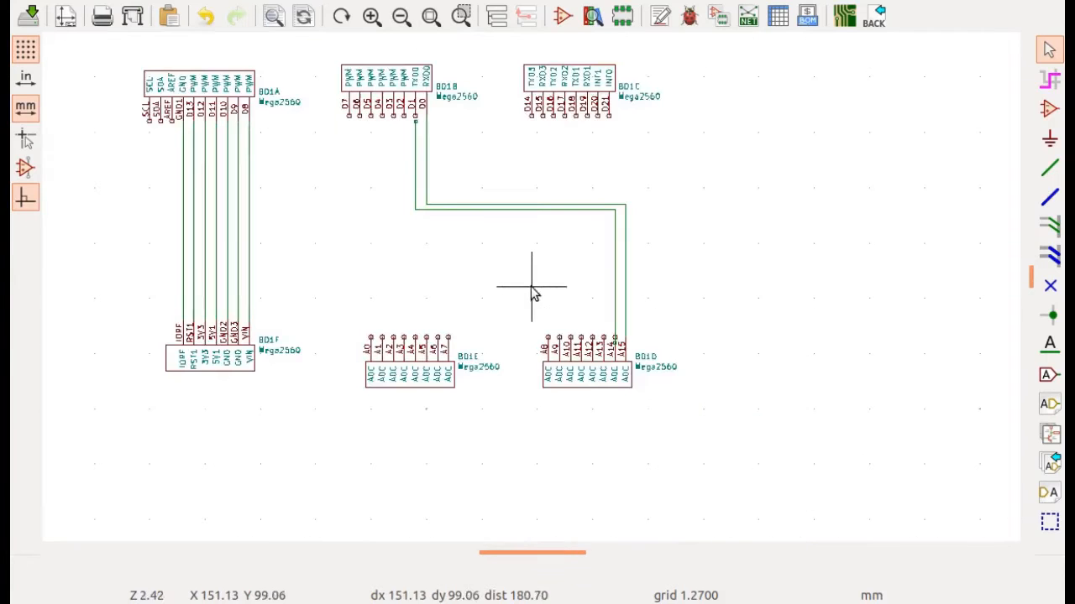
Extend the upper end of the pasted wire up to pin D1 of unit BD1B.
scroll(515, 280, "down", 1)
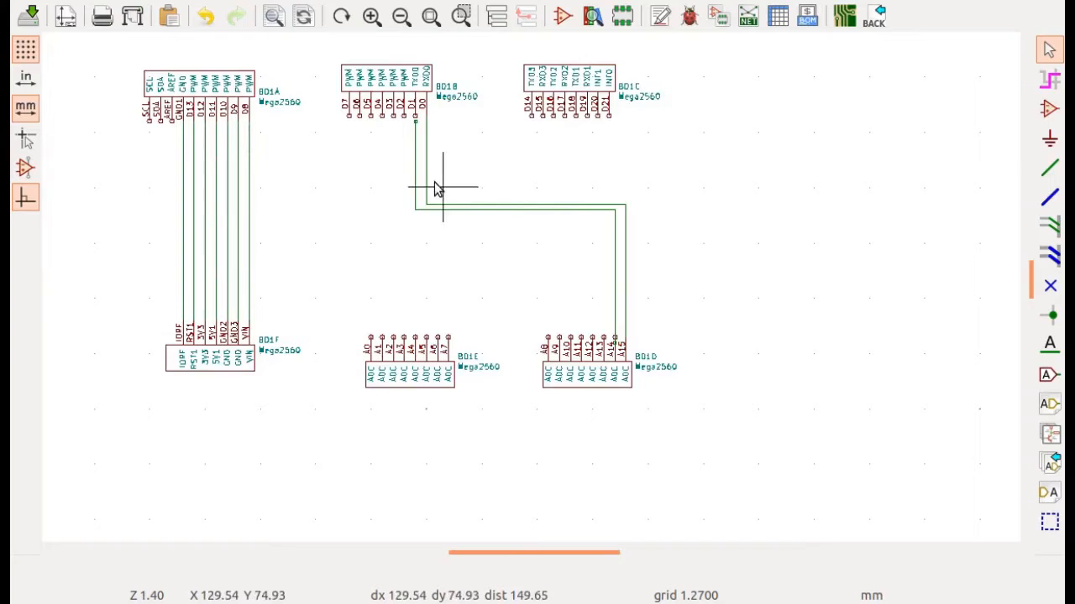
scroll(491, 179, "up", 4)
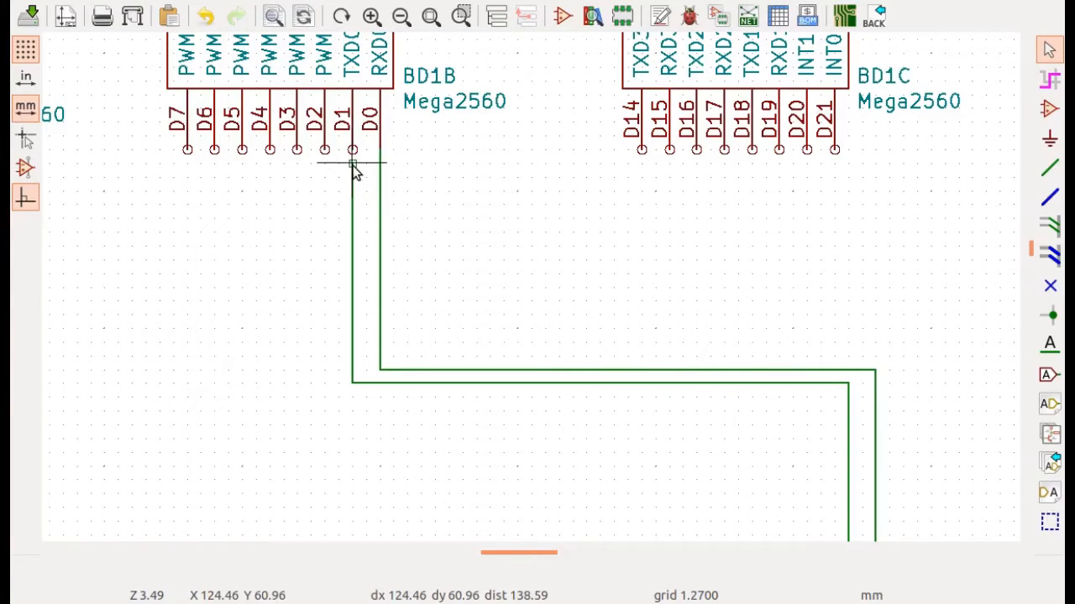
key("g")
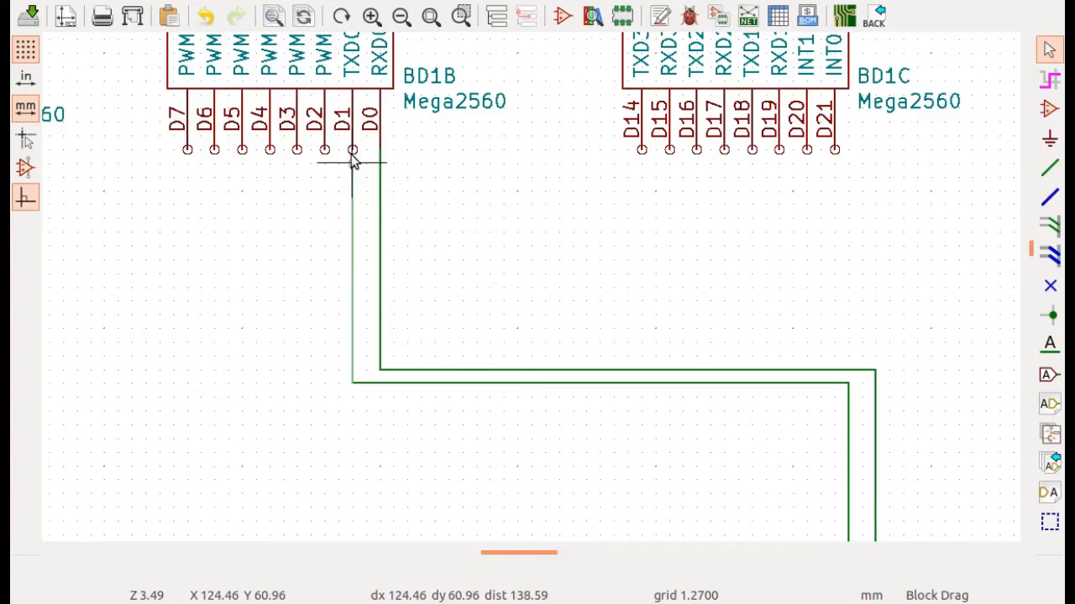
left_click(354, 159)
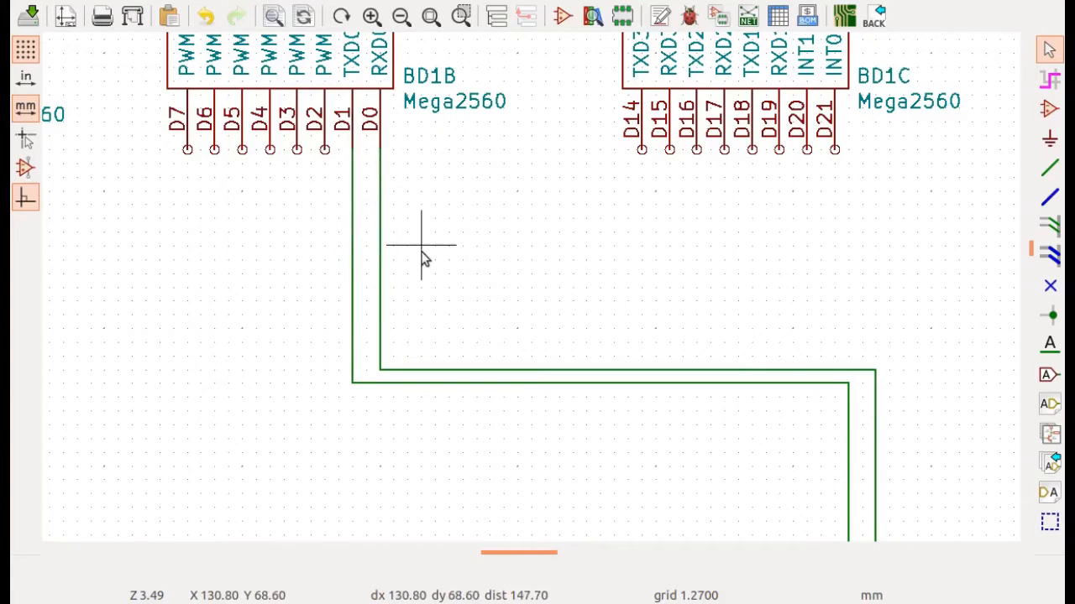
Pull the lower end of the pasted wire back up to the end of pin A14 on unit BD1D.
scroll(531, 294, "down", 2)
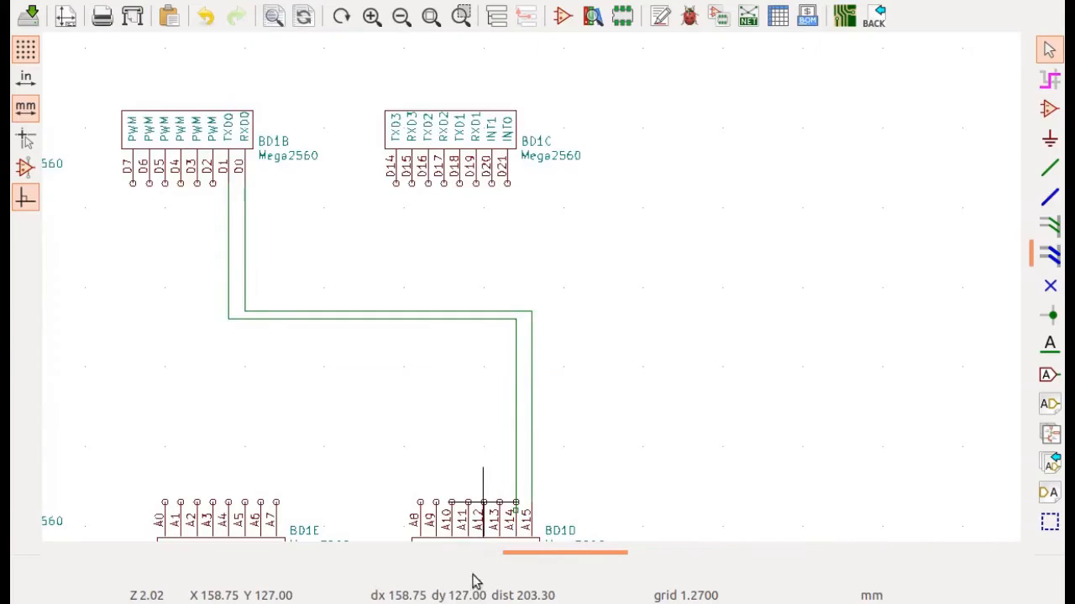
scroll(501, 512, "up", 2)
scroll(532, 329, "up", 3)
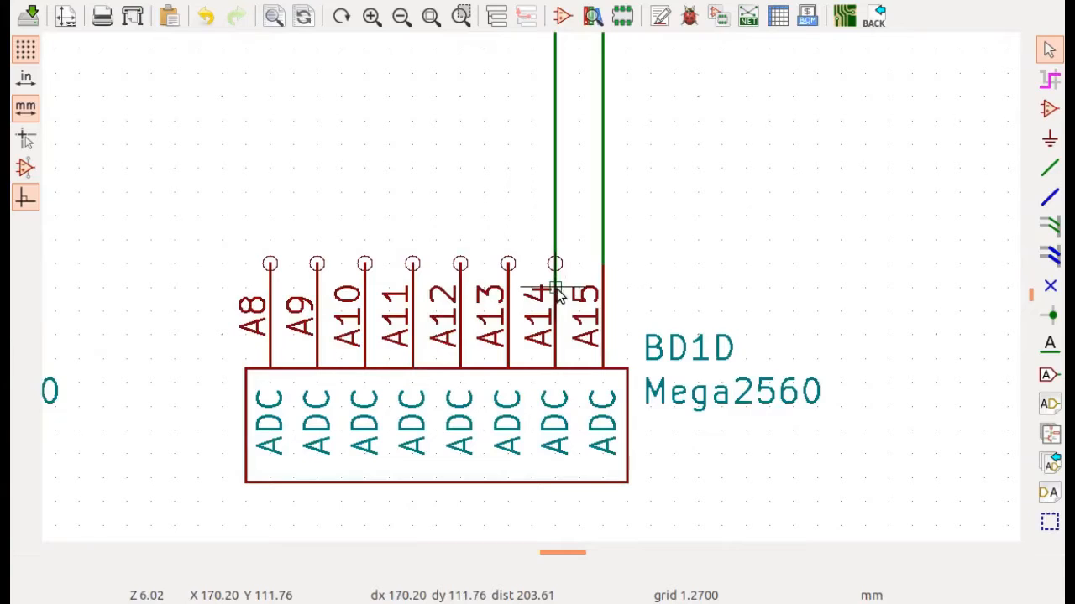
left_click(558, 294)
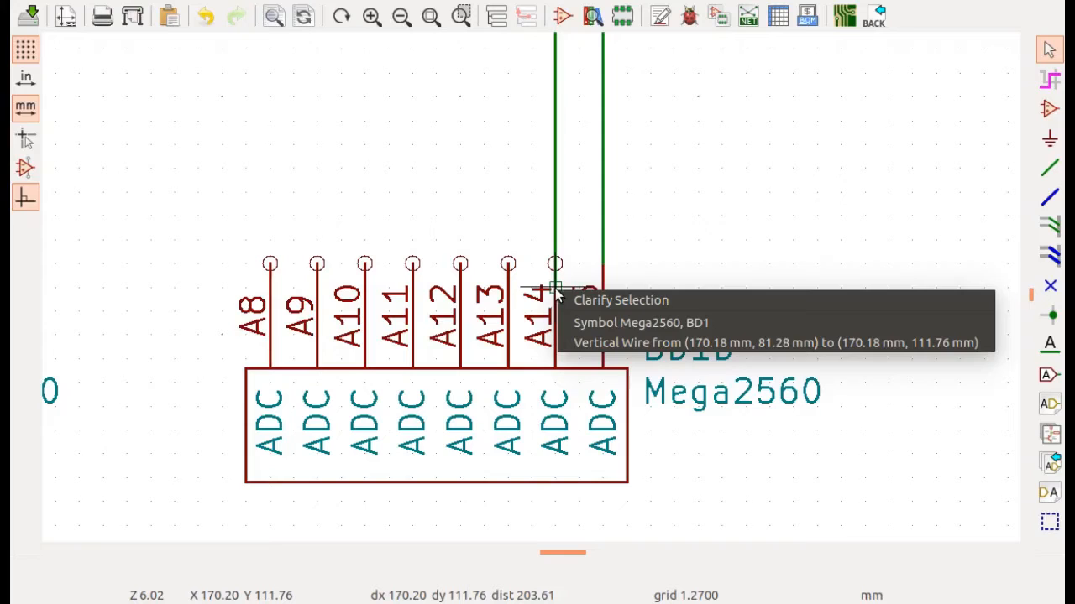
left_click(668, 345)
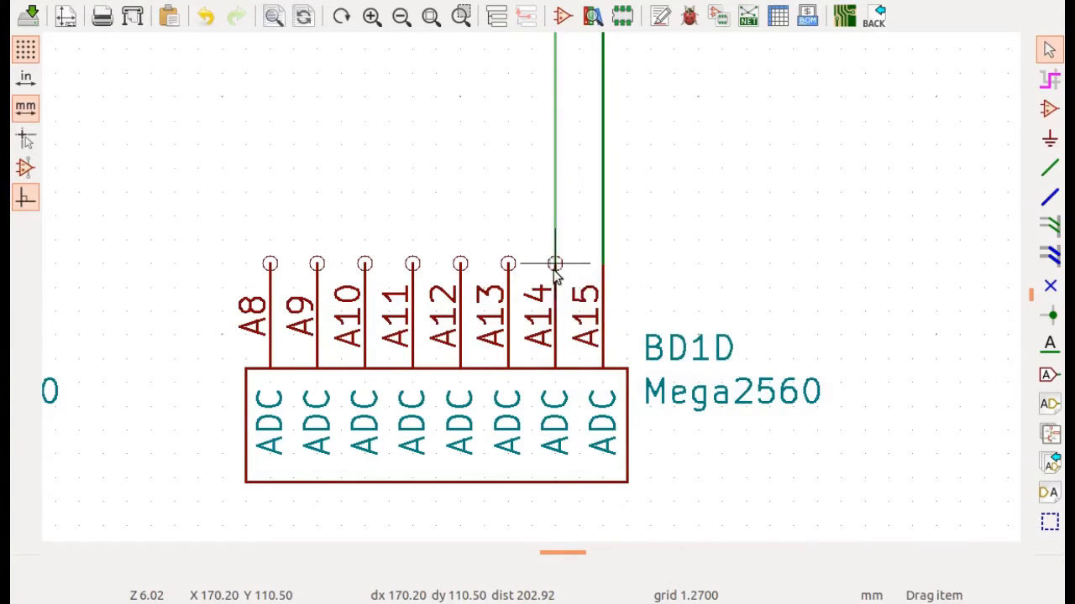
left_click(555, 270)
Copy the pair of stepped wires D0–A15 and D1–A14 and paste it in the empty area right of units BD1C and BD1D.
scroll(727, 271, "down", 1)
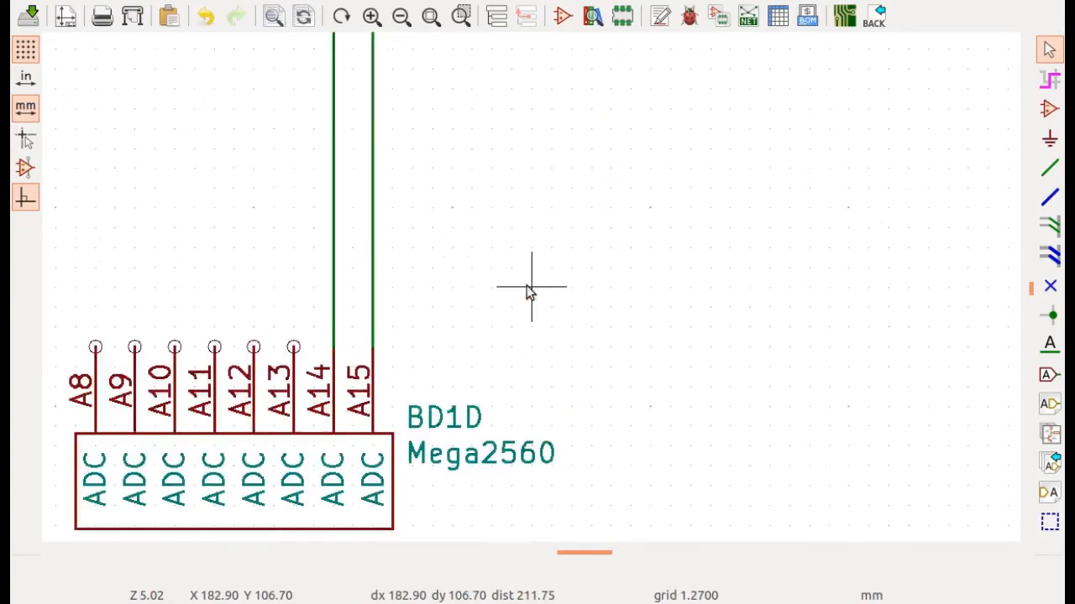
scroll(526, 286, "down", 2)
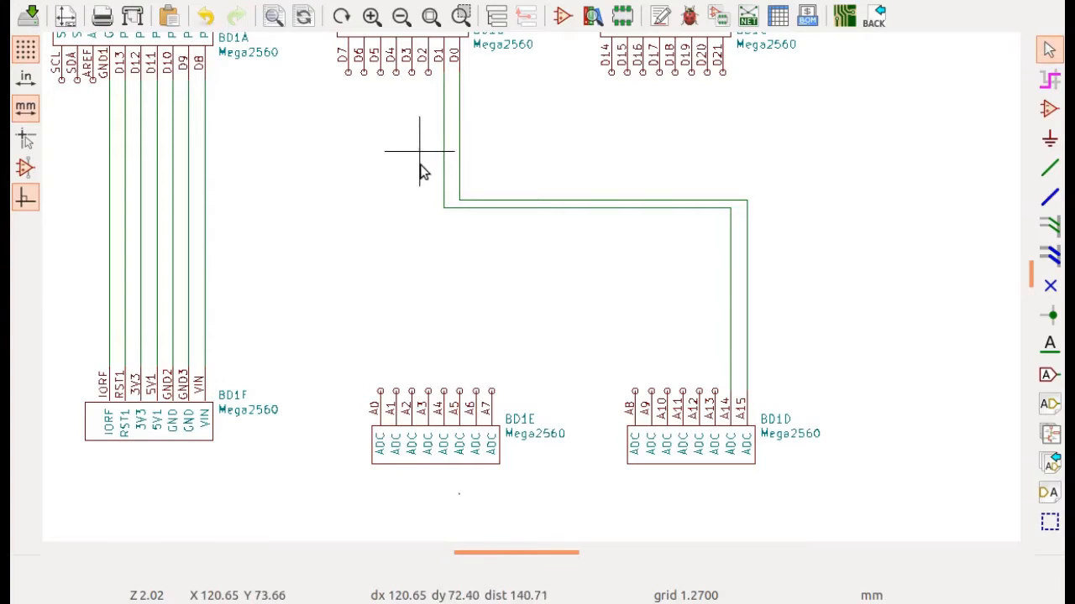
left_click_drag(422, 193, 792, 228)
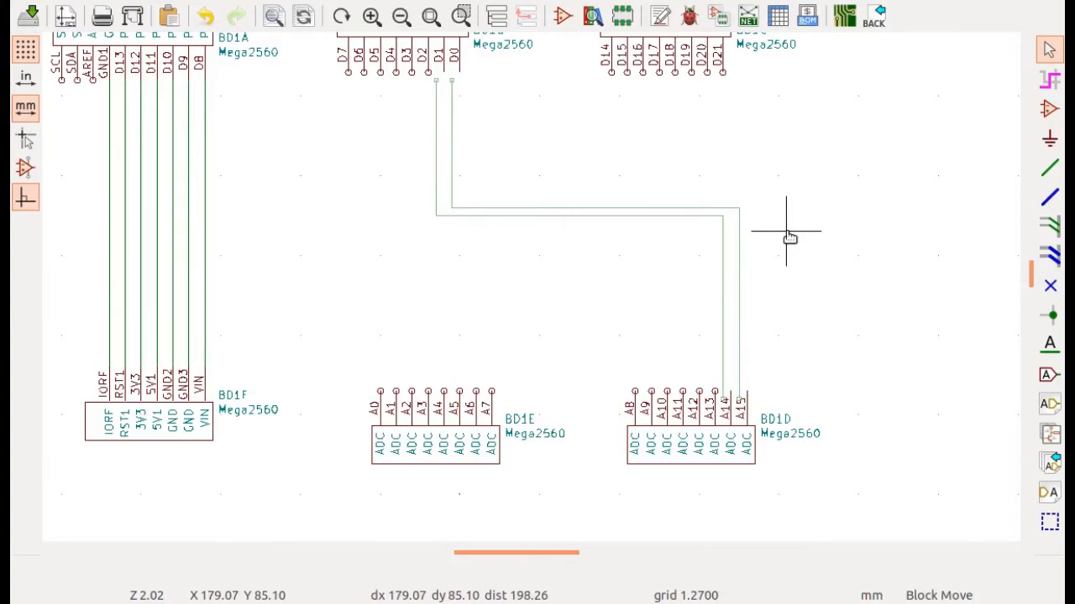
left_click(789, 238)
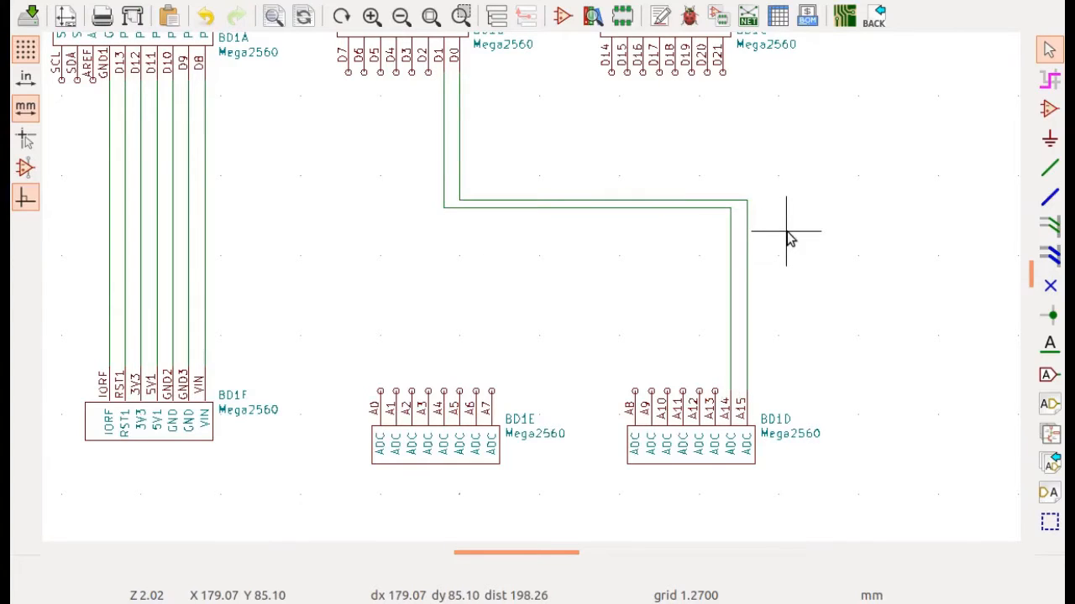
scroll(533, 294, "down", 3)
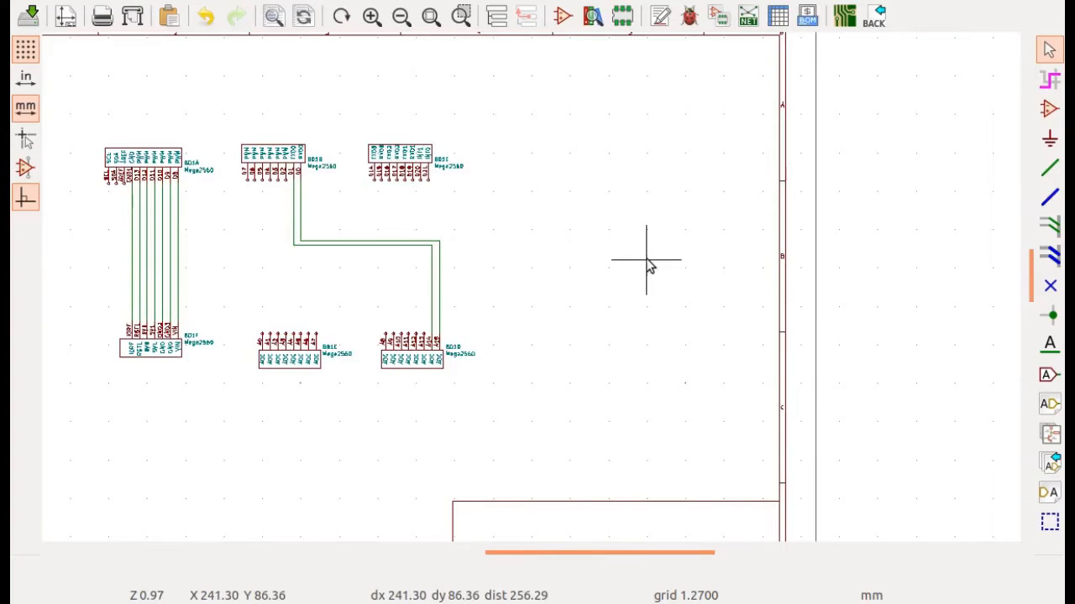
key("ctrl+v")
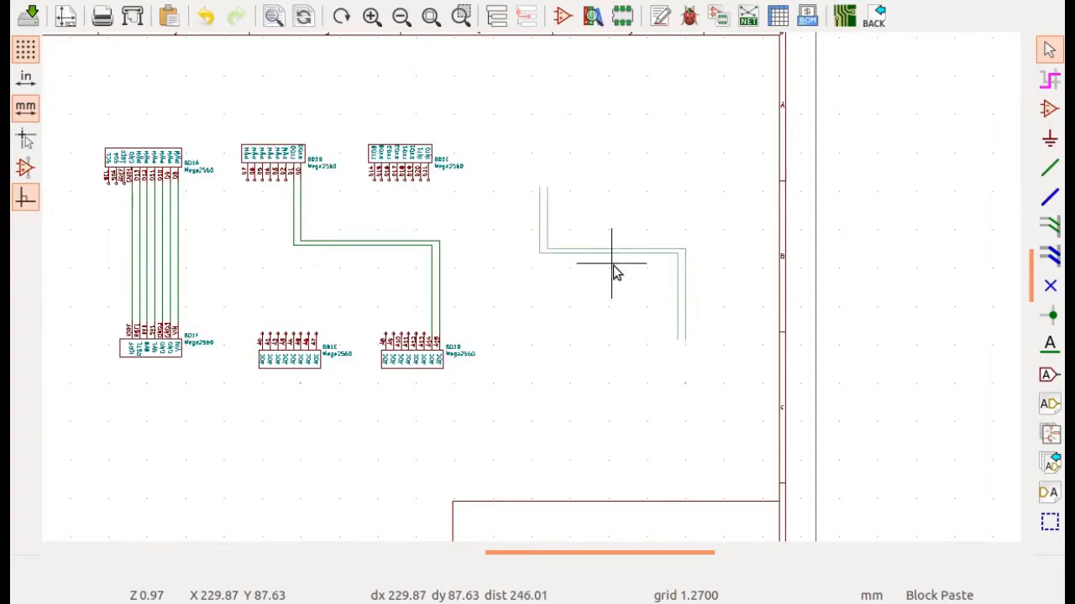
left_click(612, 271)
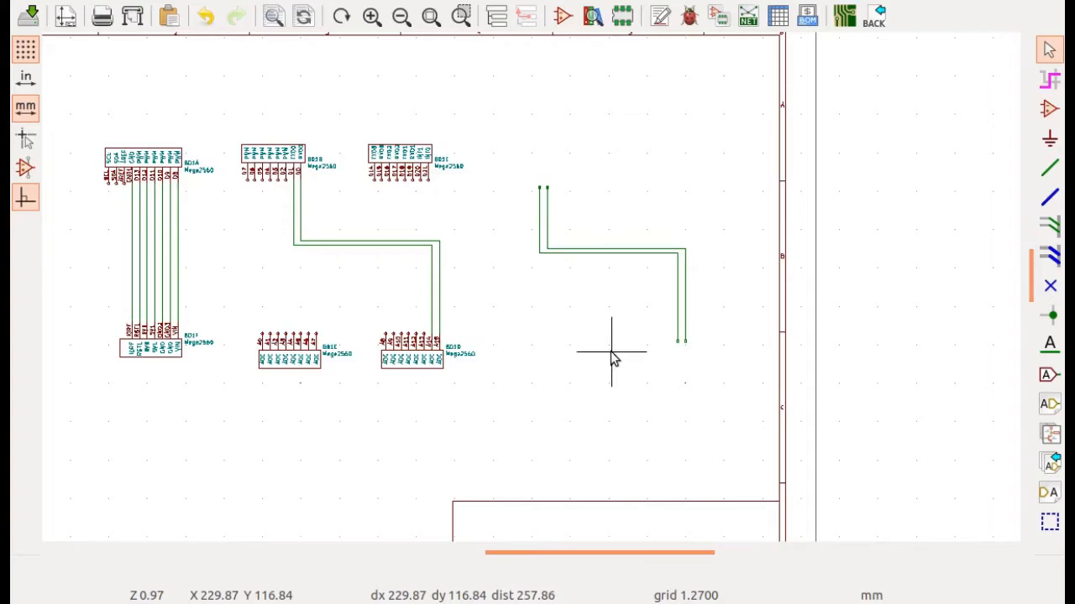
Shorten both wires of the pasted pair by raising their lower ends to about Y 96.5 mm.
left_click_drag(655, 307, 738, 369)
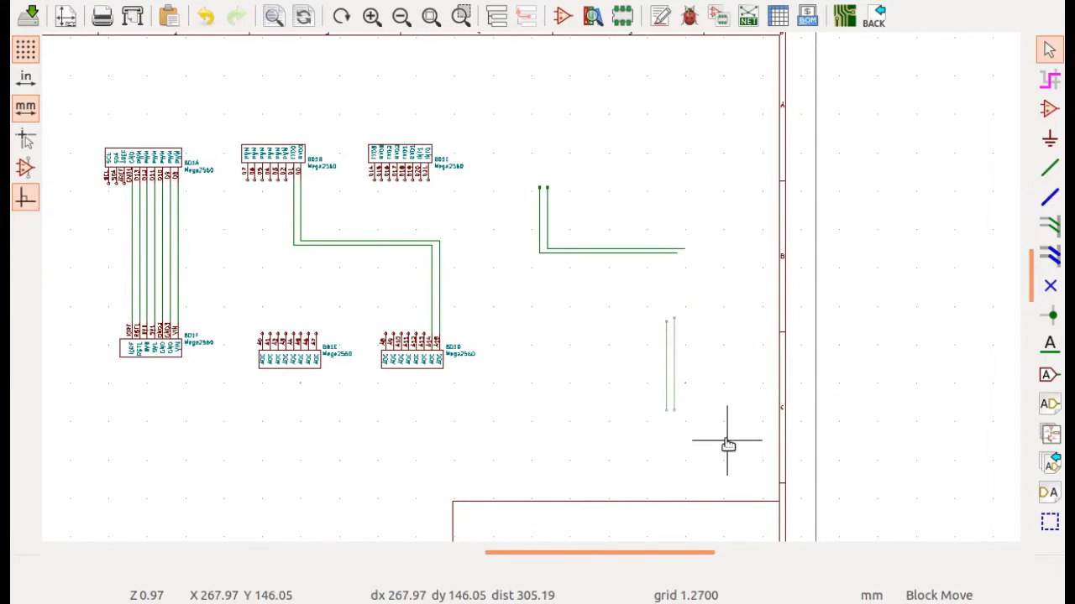
key("Escape")
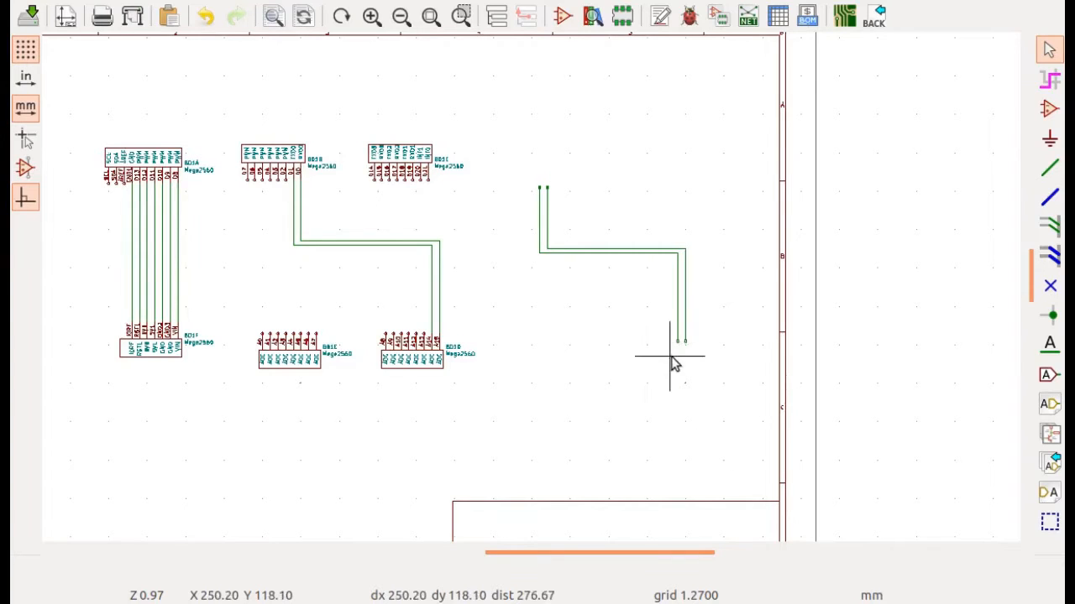
scroll(671, 360, "up", 4)
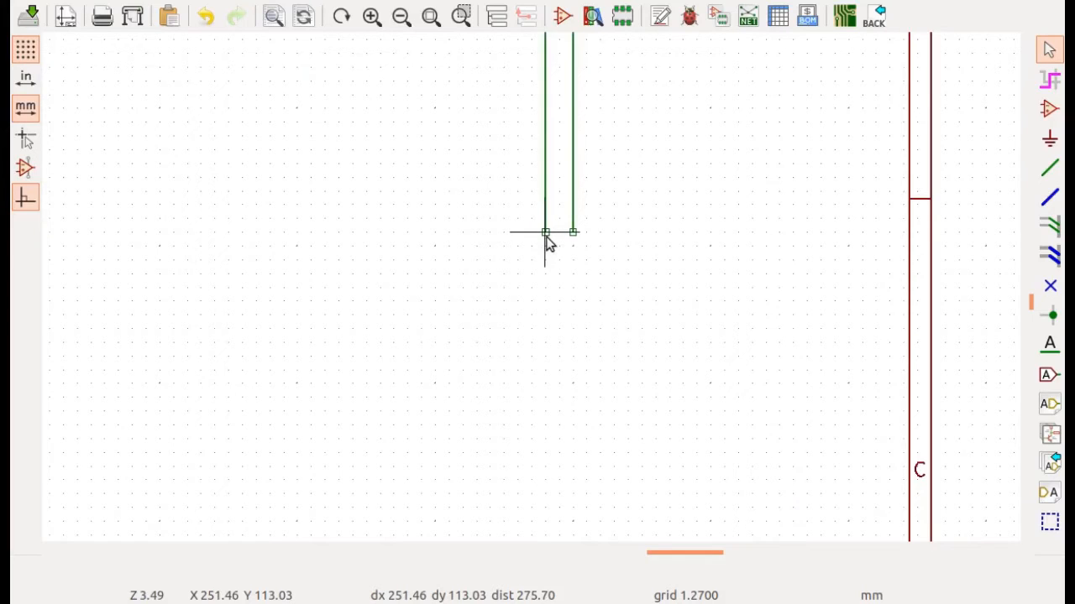
key("g")
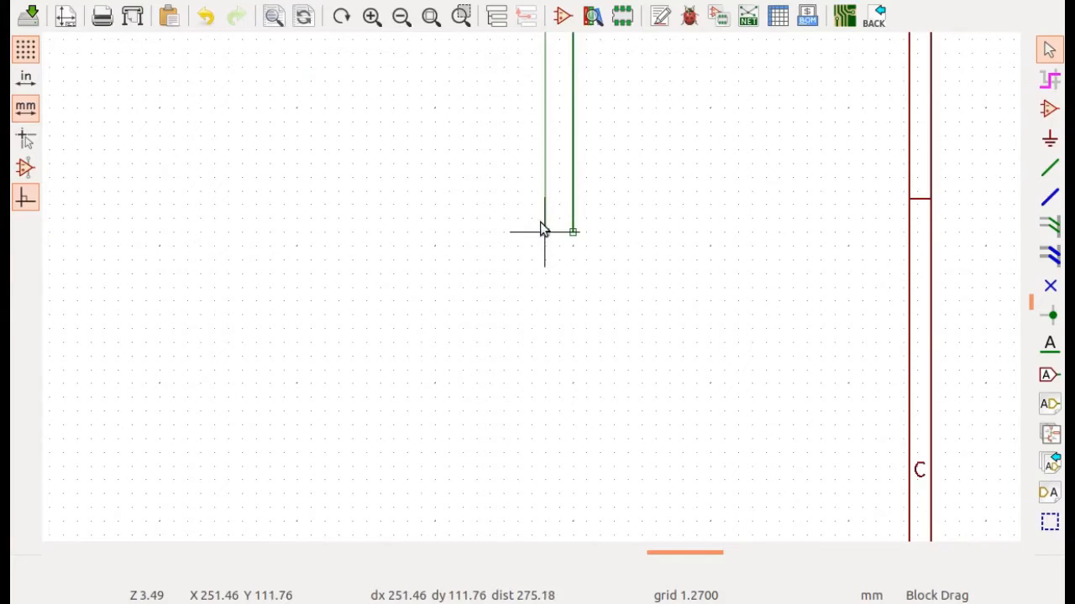
left_click(546, 192)
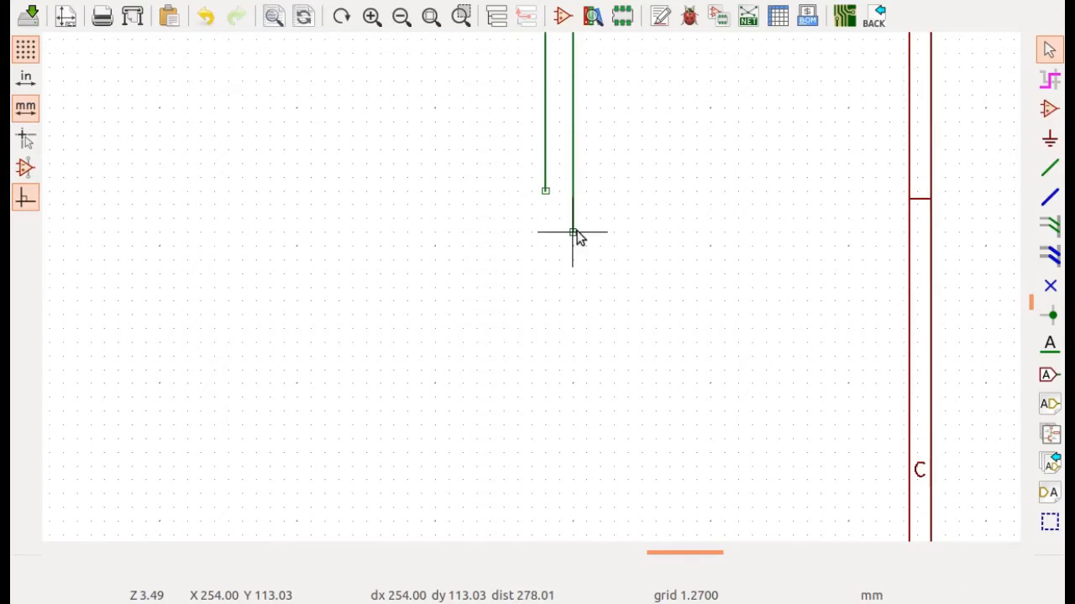
left_click_drag(576, 232, 576, 194, "ctrl")
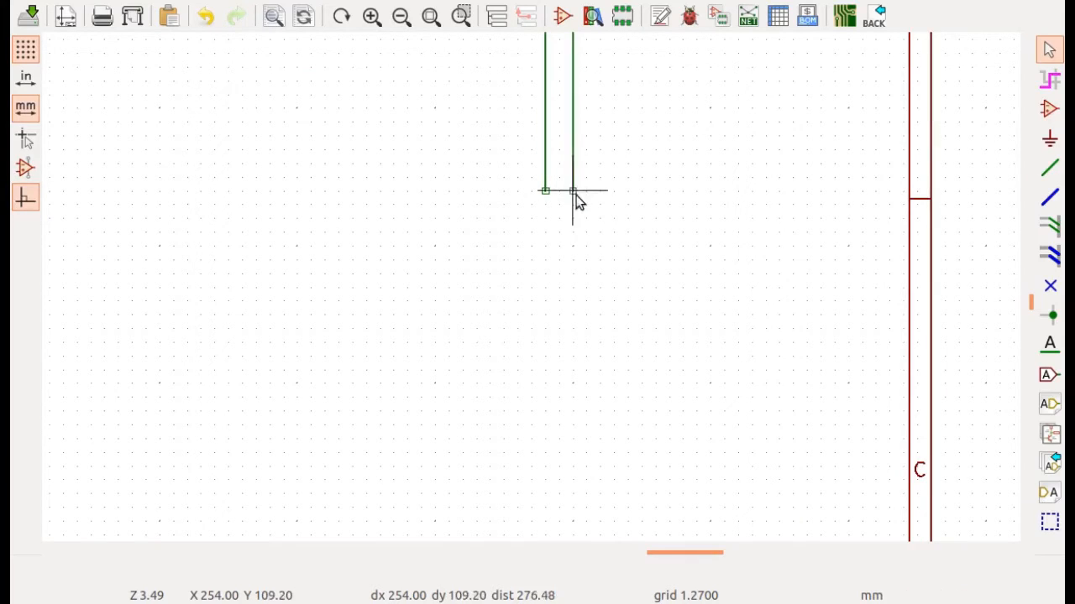
scroll(534, 277, "down", 5)
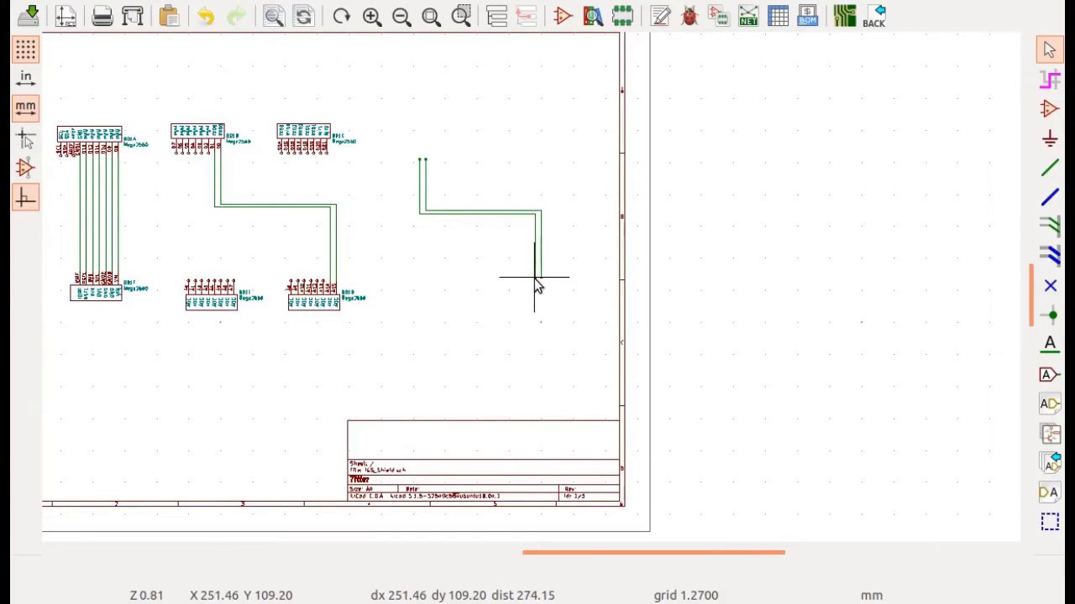
scroll(532, 290, "up", 3)
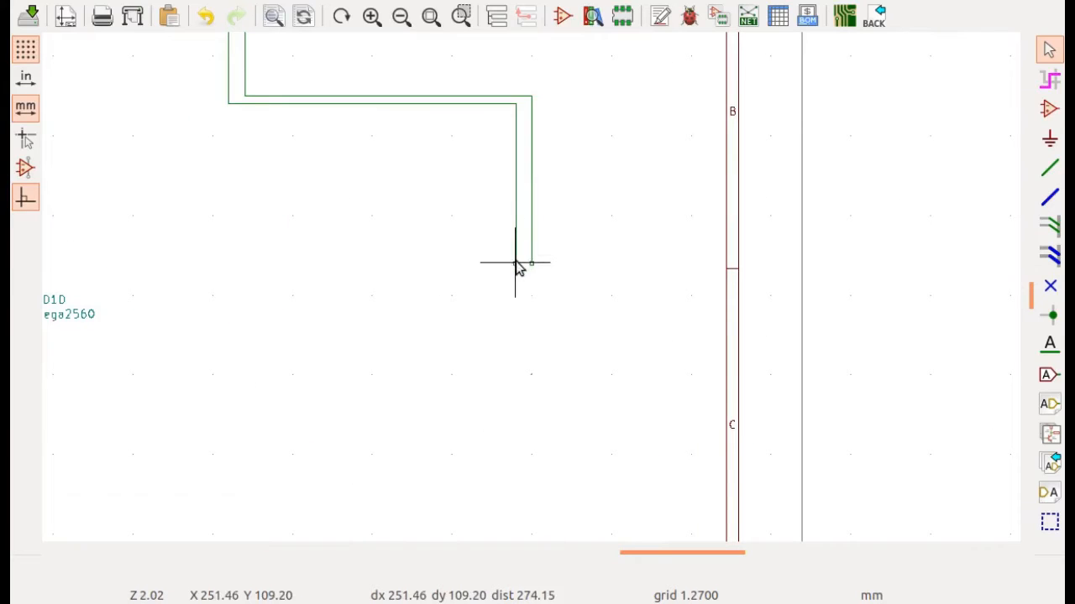
left_click_drag(515, 263, 515, 183)
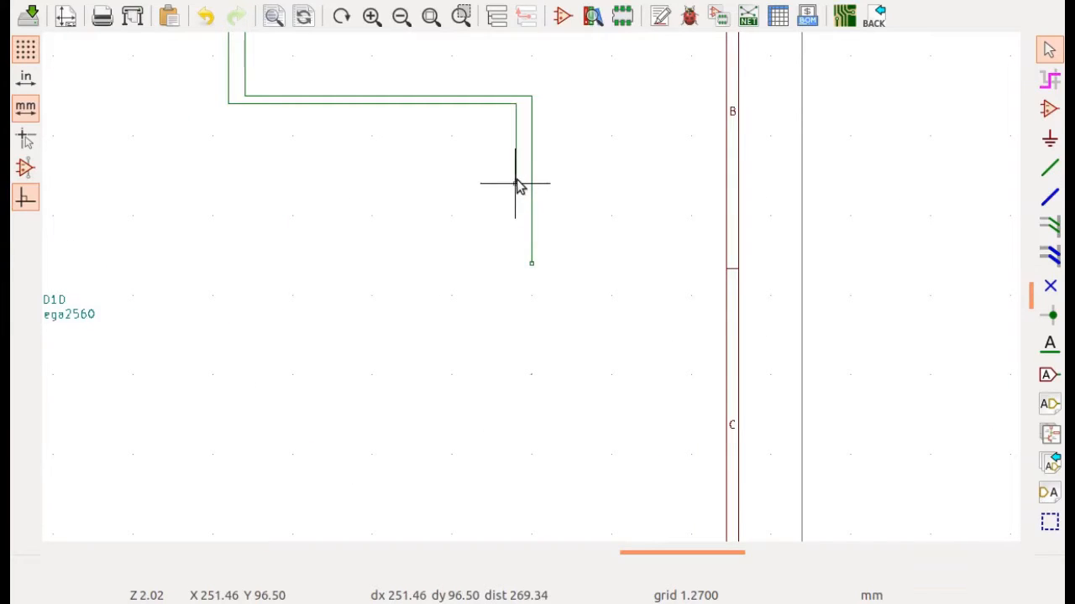
left_click(516, 183)
left_click_drag(531, 263, 532, 182)
left_click(532, 183)
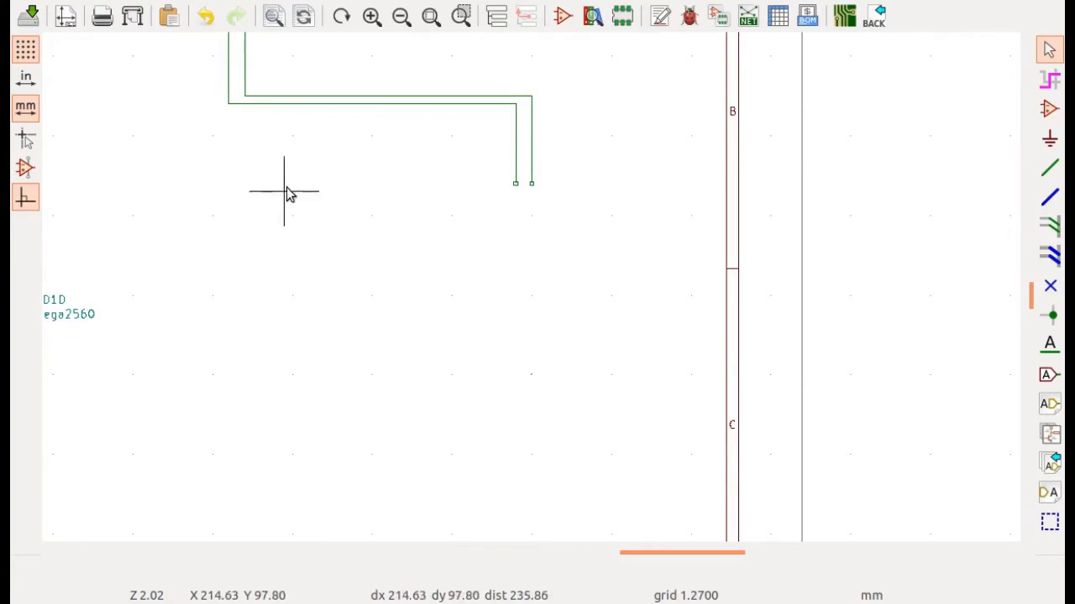
Copy the shortened wire pair and paste it three times between units BD1B and BD1D, aligned with pins D2–D7 and A8–A13.
scroll(283, 192, "down", 2)
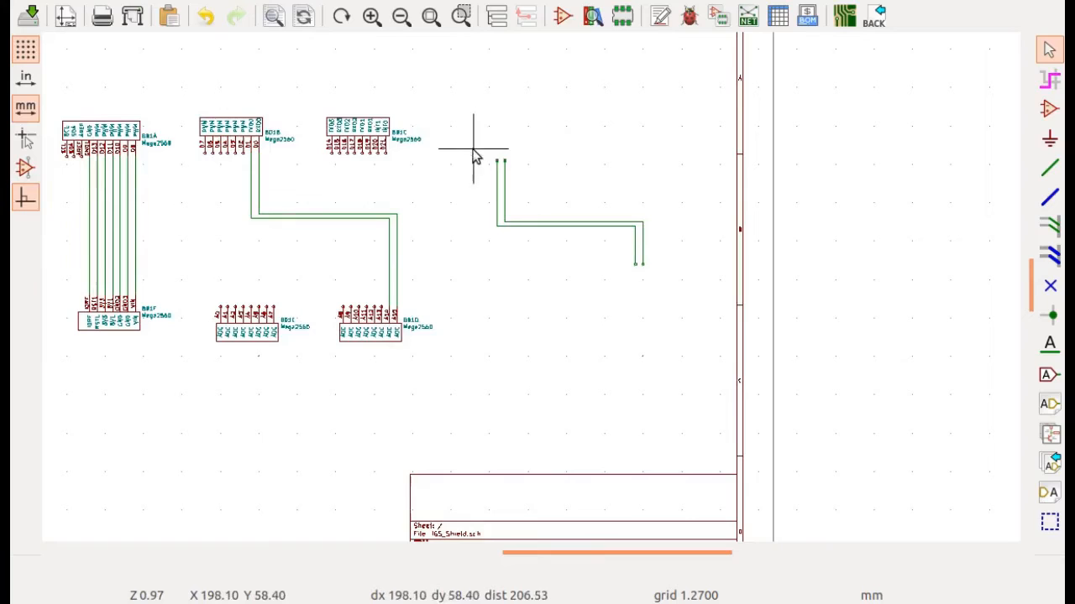
left_click_drag(475, 157, 663, 286)
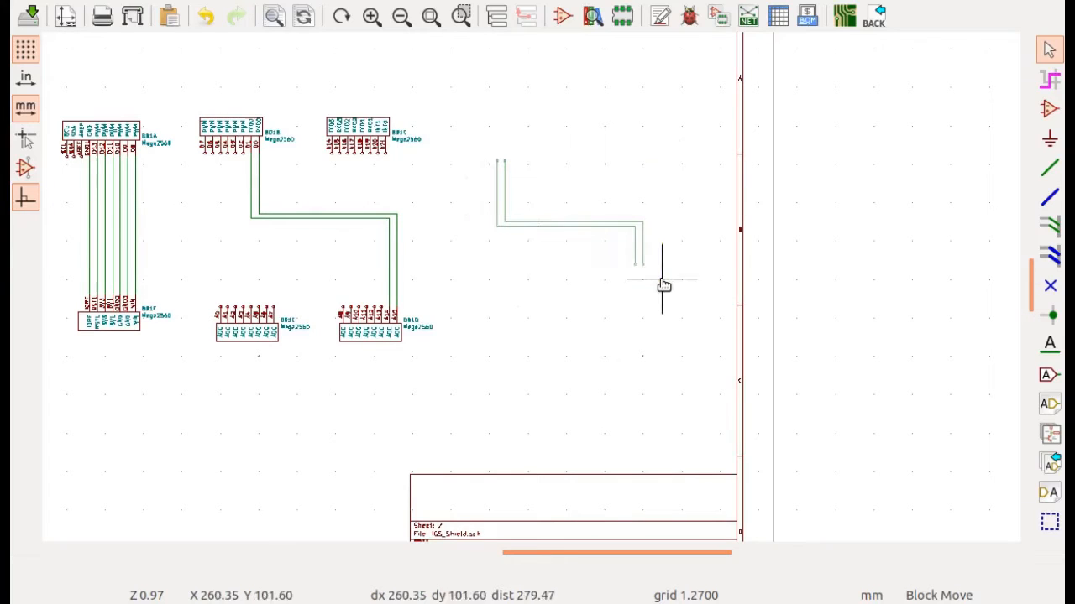
left_click(663, 286)
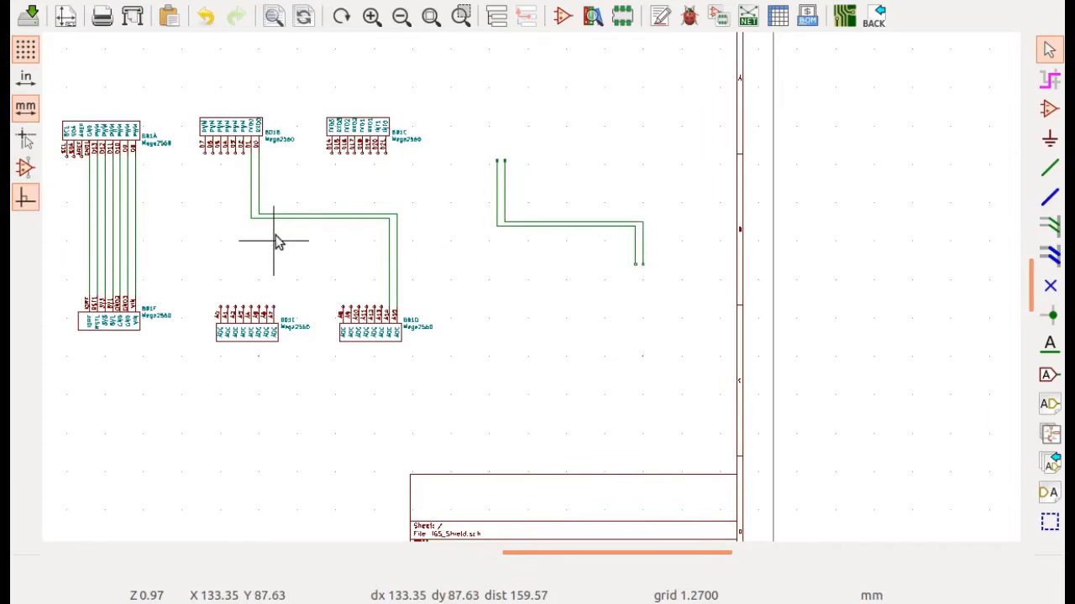
scroll(277, 239, "up", 2)
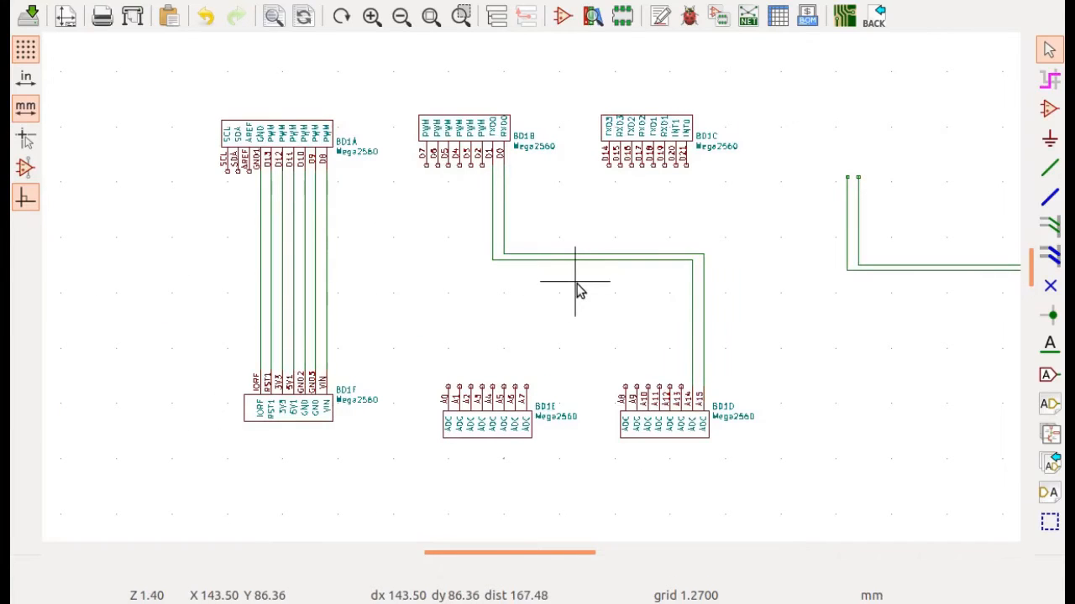
key("ctrl+v")
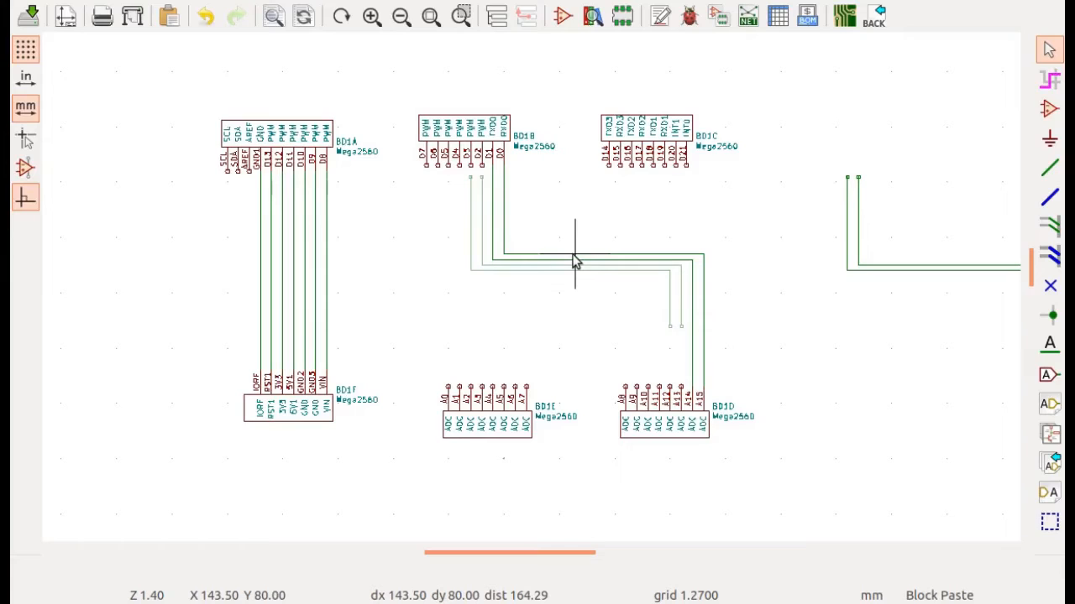
left_click(574, 261)
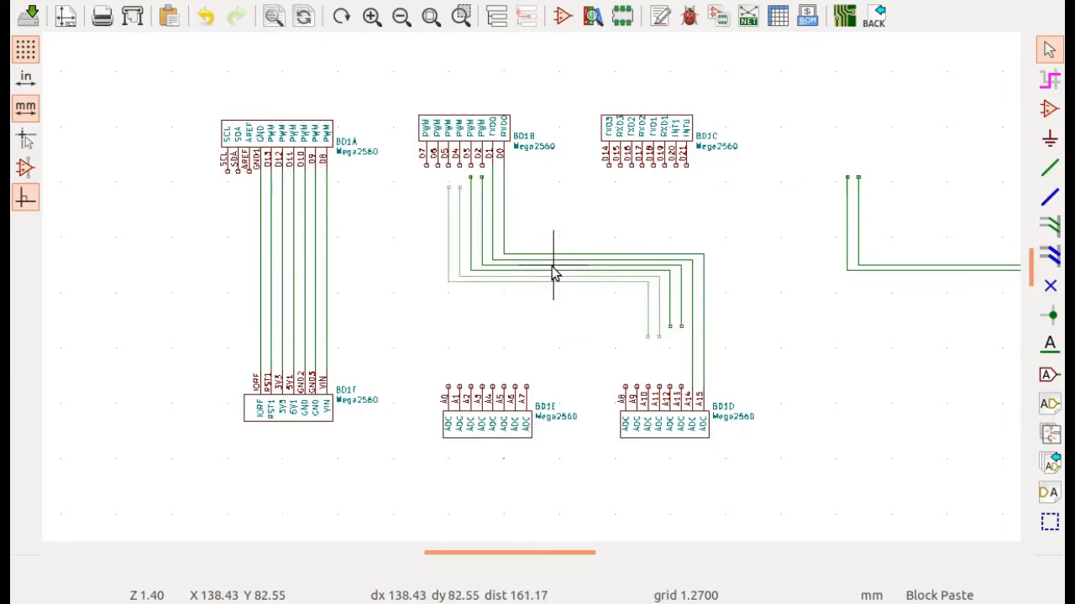
left_click(550, 272)
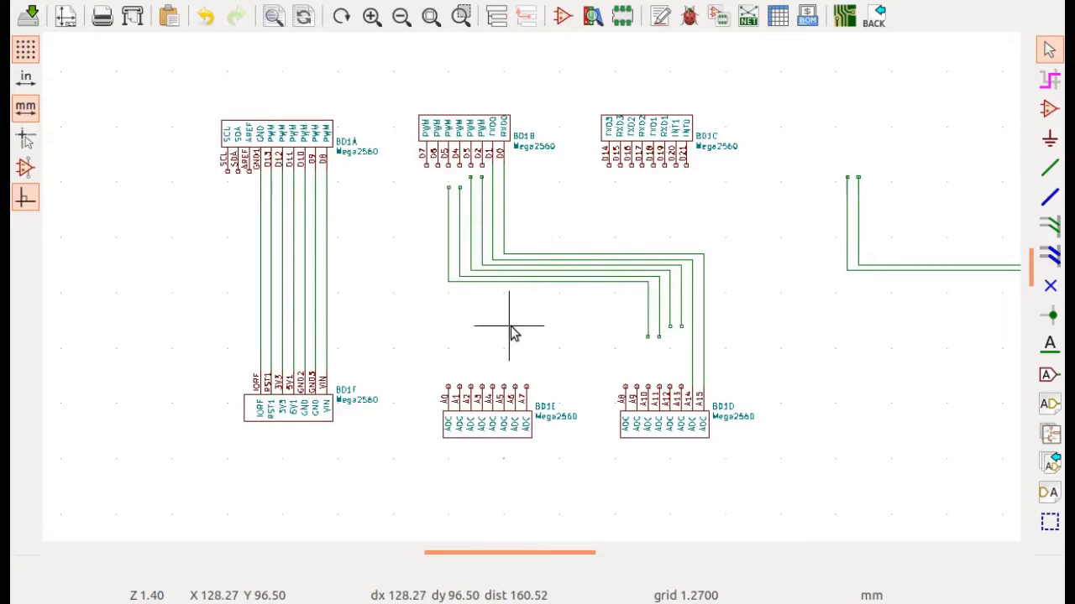
key("ctrl+v")
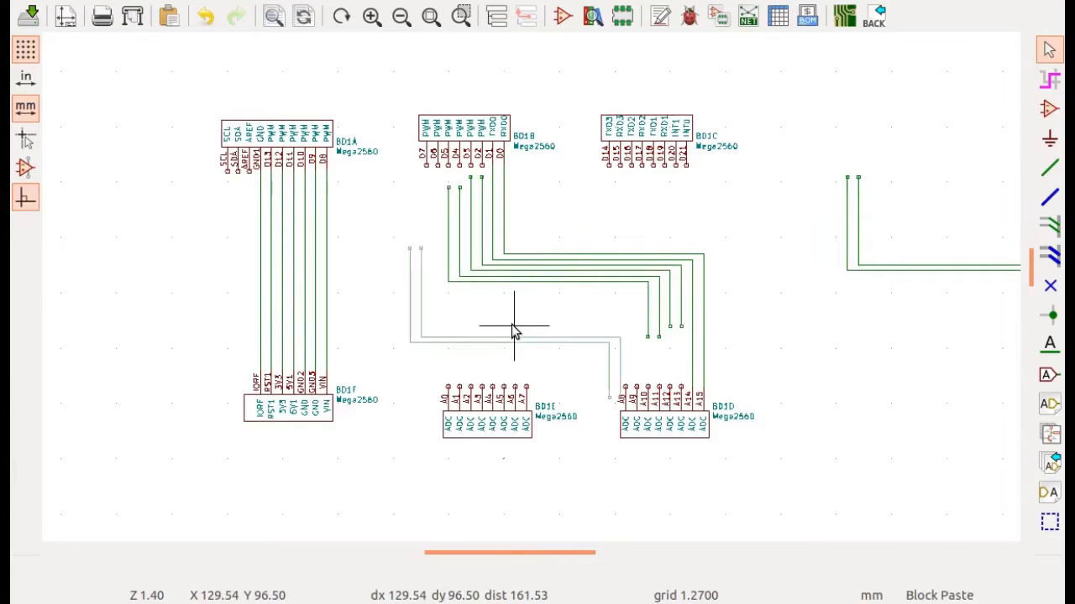
left_click(533, 283)
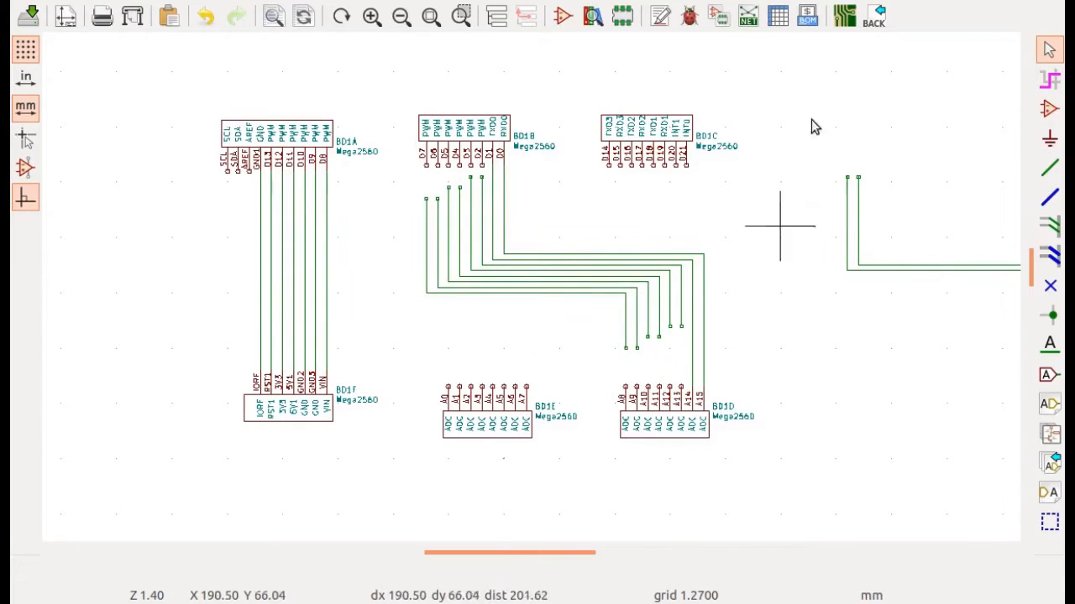
Delete the spare pair of stepped wires from the empty area right of units BD1C and BD1D.
scroll(795, 301, "down", 1)
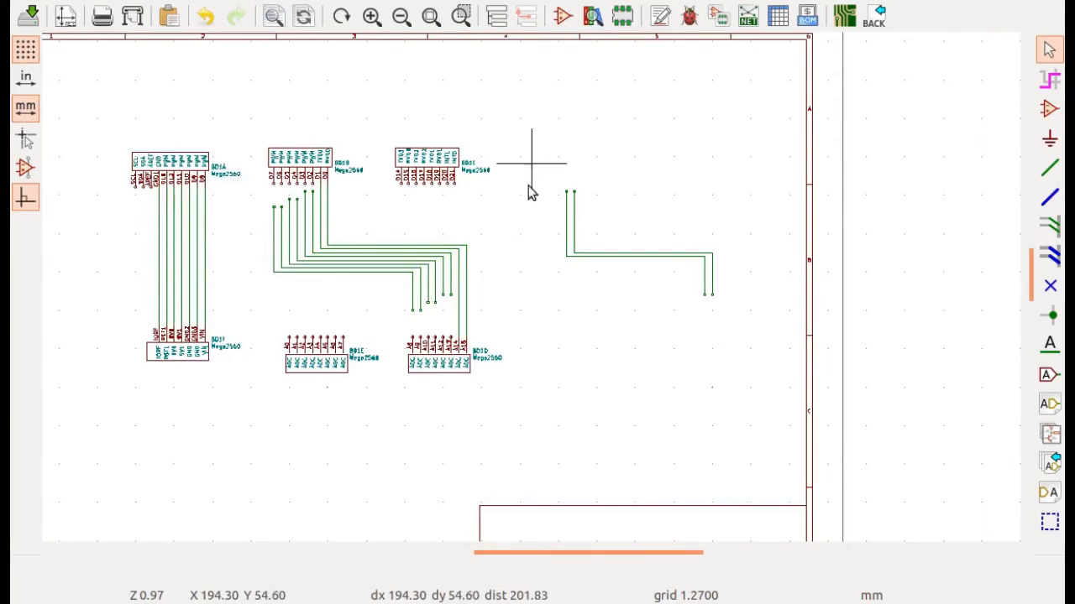
left_click_drag(534, 191, 759, 334)
key("Delete")
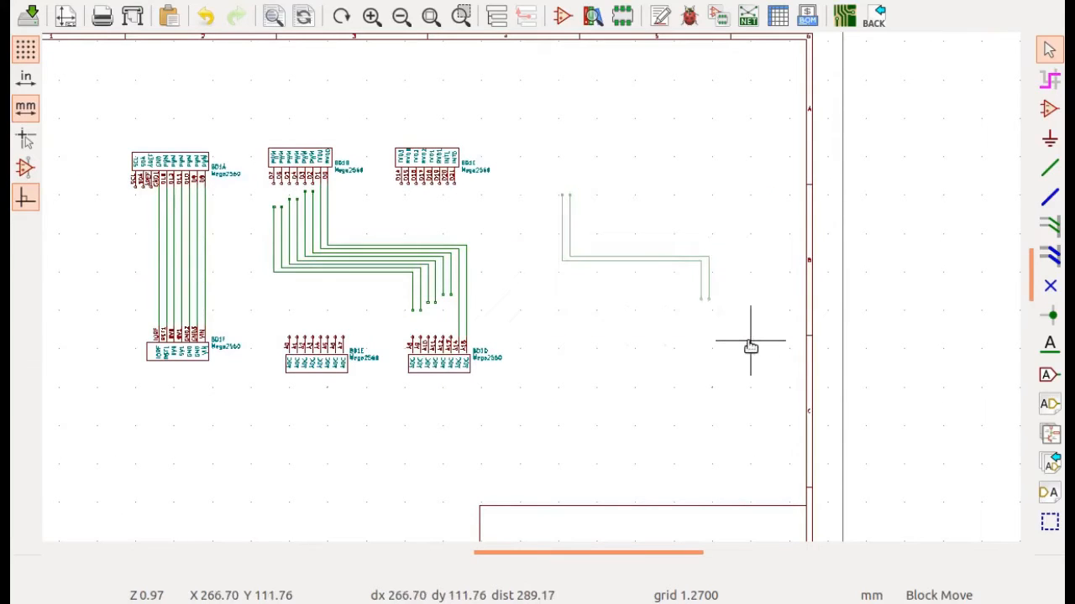
Extend the lower ends of four pasted wires down to pins A13, A12, A11 and A10 of unit BD1D.
scroll(341, 311, "up", 3)
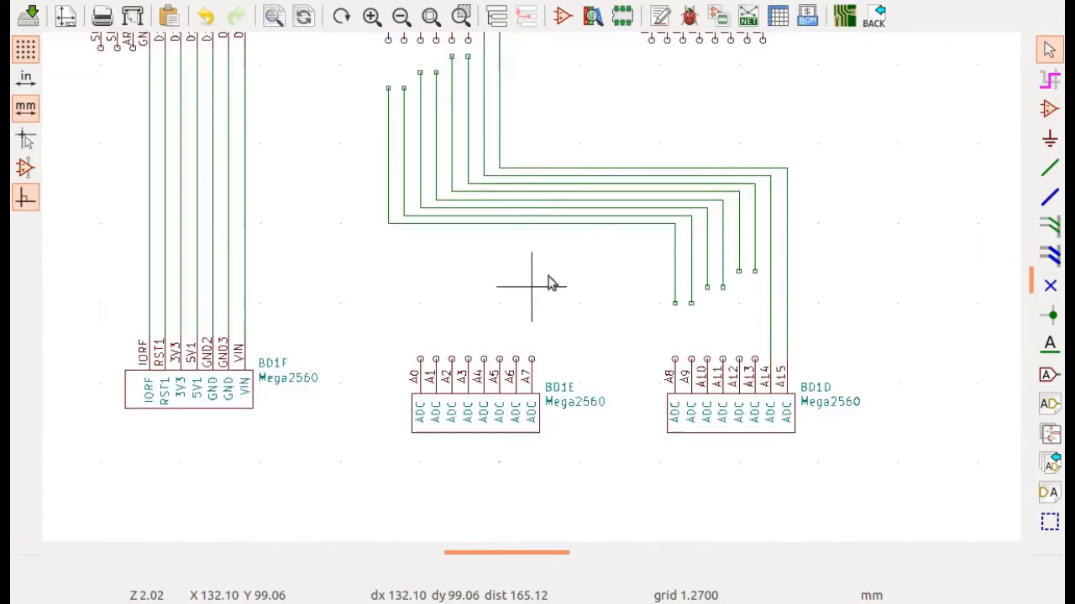
scroll(755, 384, "up", 1)
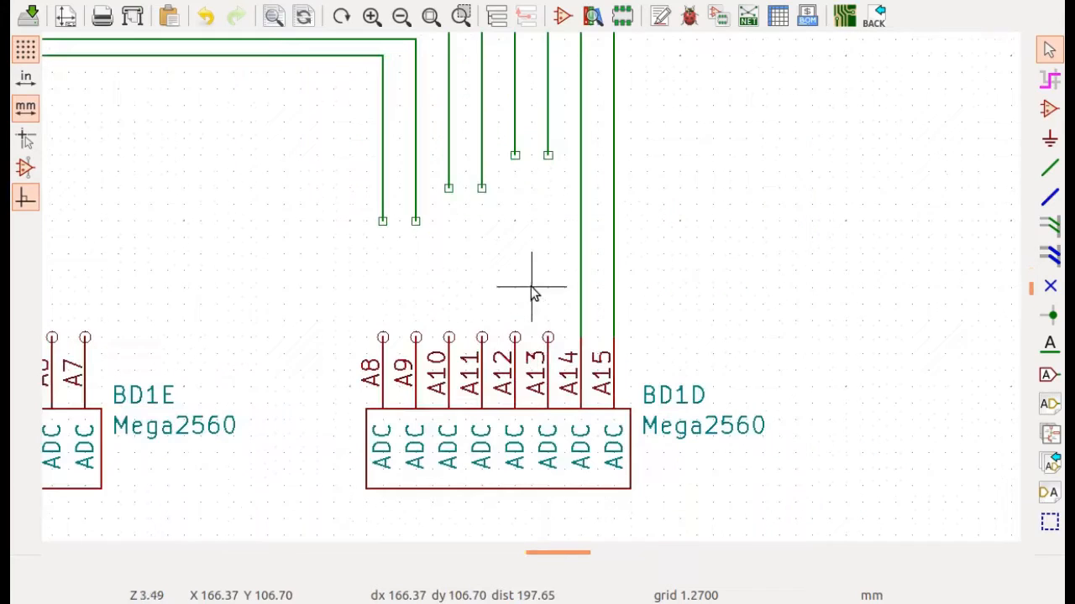
scroll(531, 287, "up", 1)
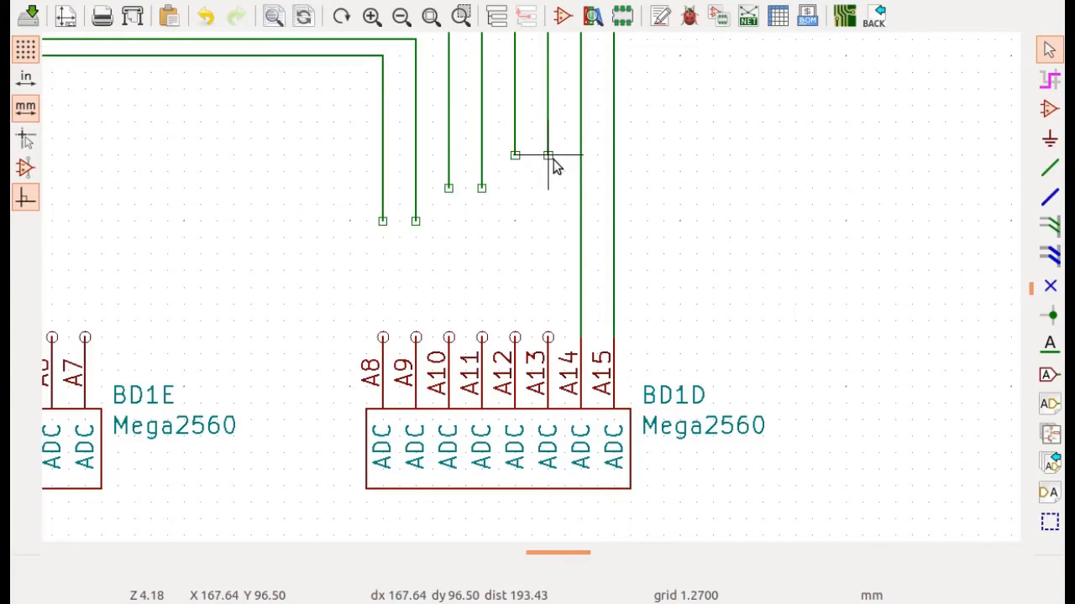
left_click_drag(552, 159, 547, 335)
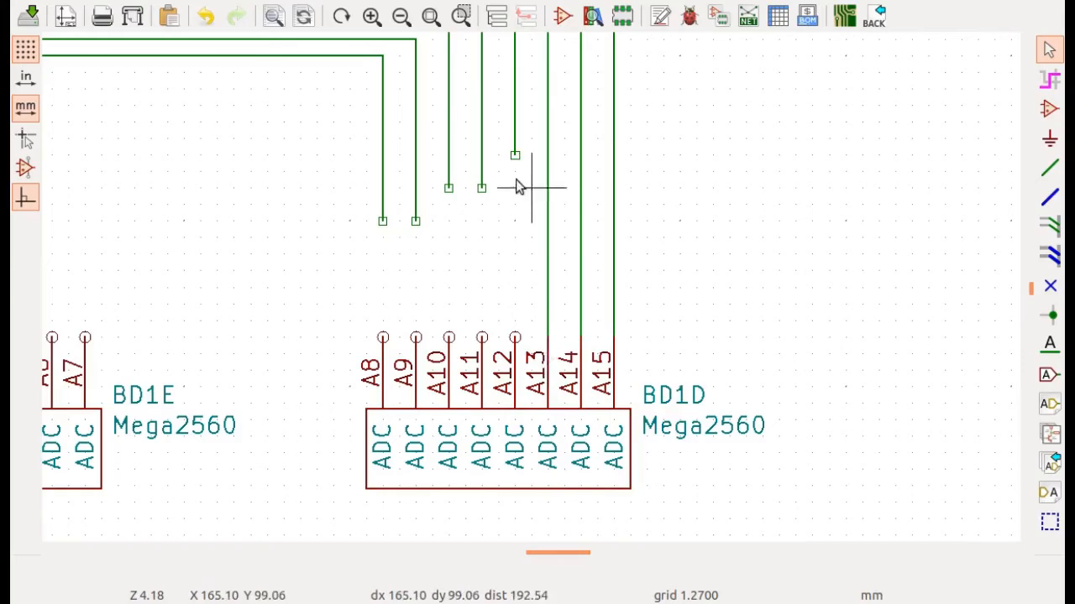
left_click_drag(516, 156, 514, 336)
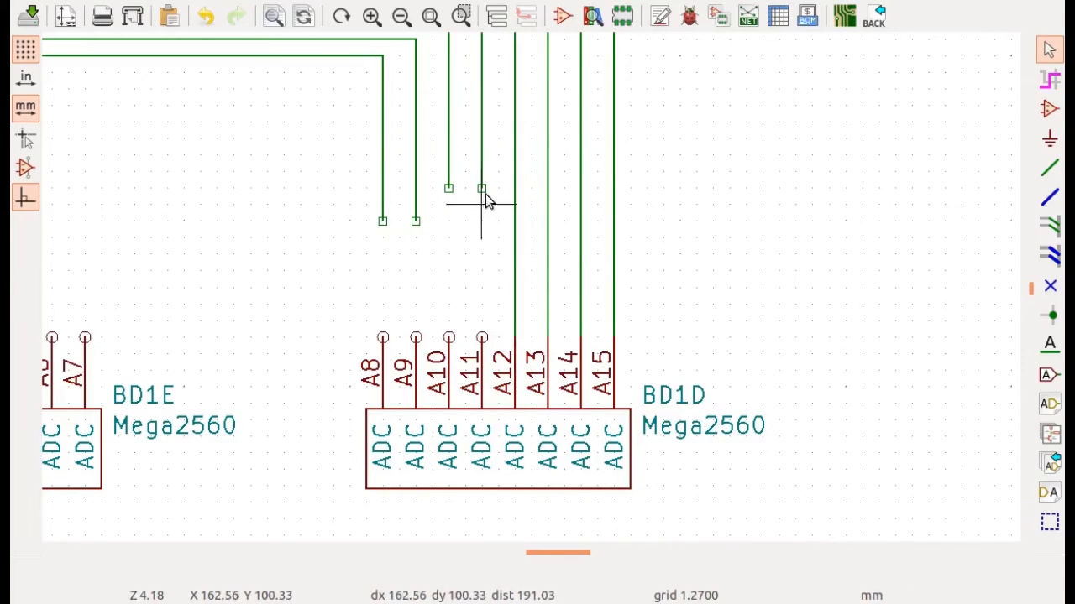
left_click_drag(481, 190, 481, 337)
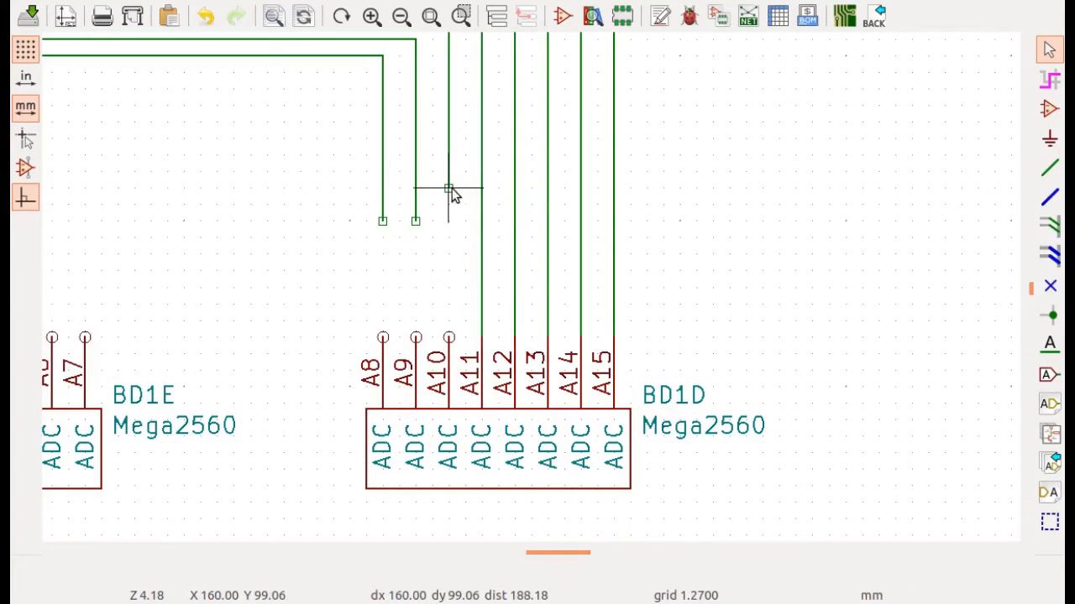
left_click_drag(449, 189, 449, 337)
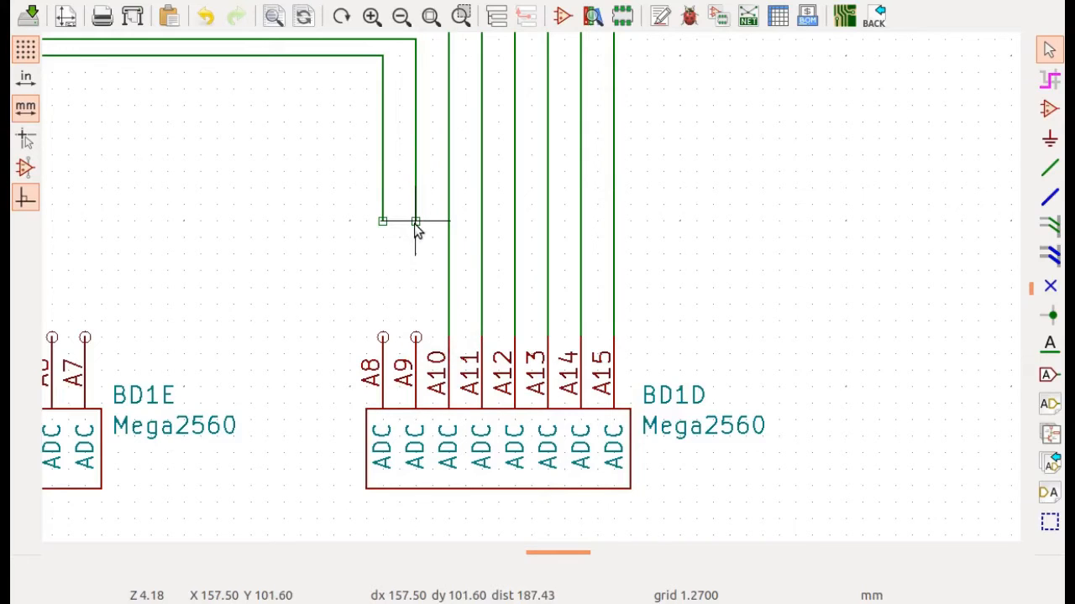
Extend the lower ends of the remaining two pasted wires down to the ends of pins A9 and A8 of unit BD1D.
left_click_drag(415, 221, 424, 363)
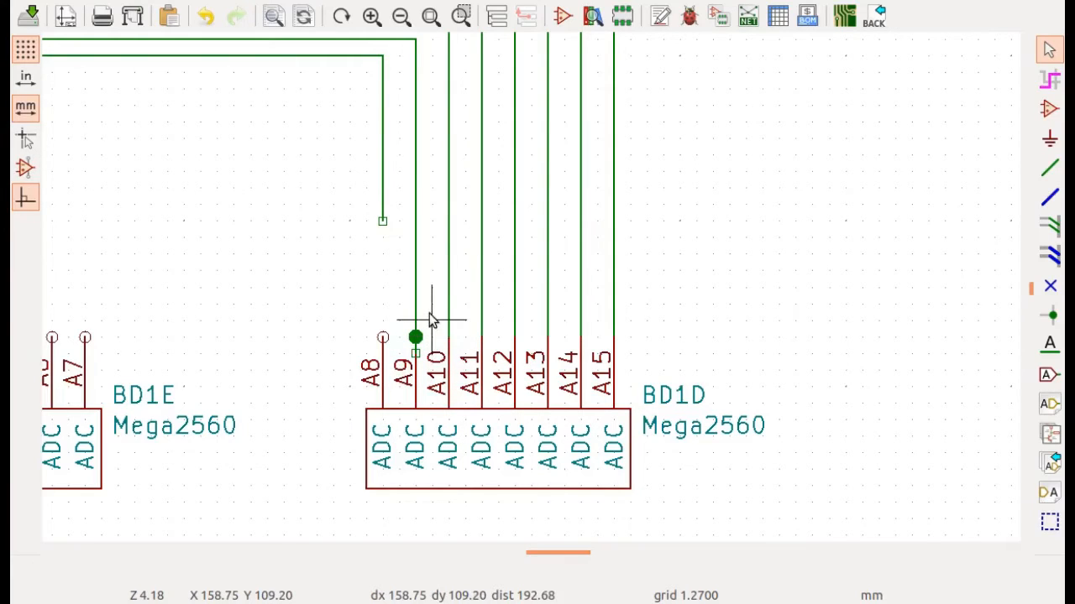
key("ctrl+z")
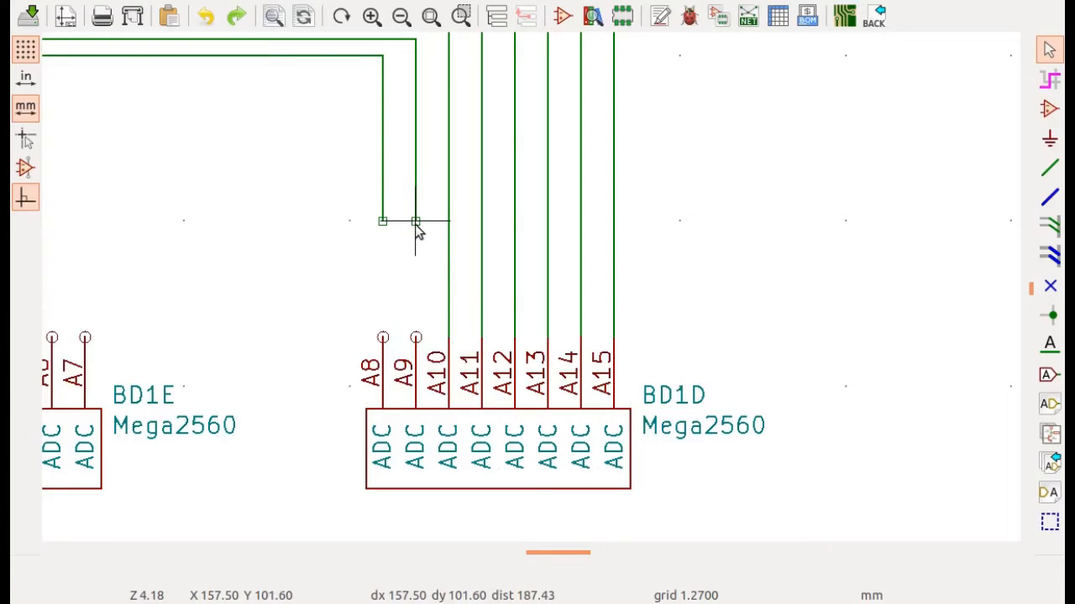
key("g")
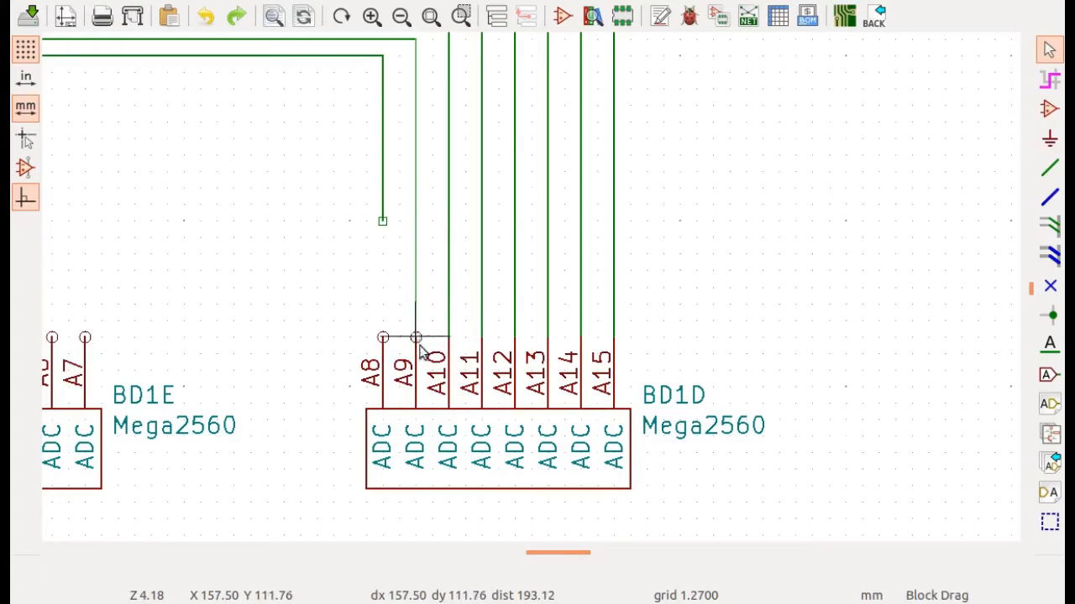
left_click(416, 338)
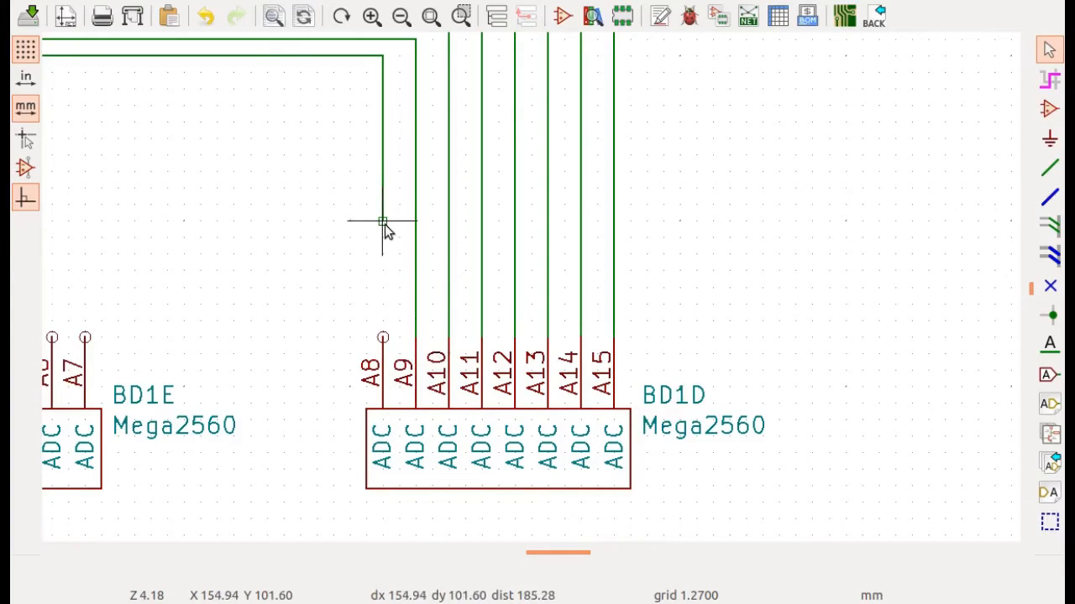
key("g")
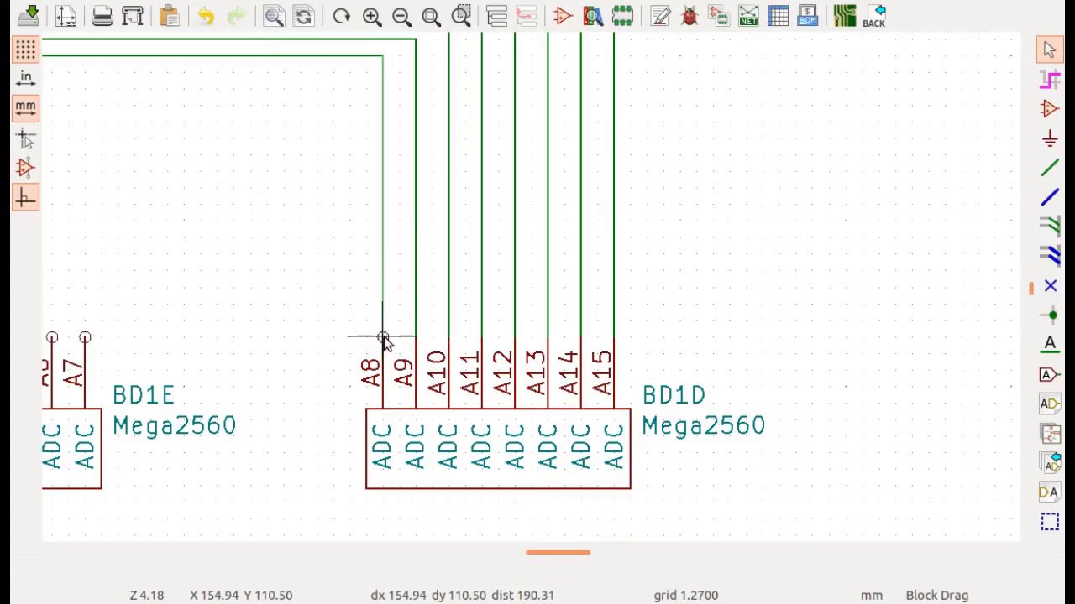
left_click(383, 338)
Extend the upper ends of three pasted wires up to pins D7, D6 and D5 of unit BD1B.
scroll(308, 305, "down", 2)
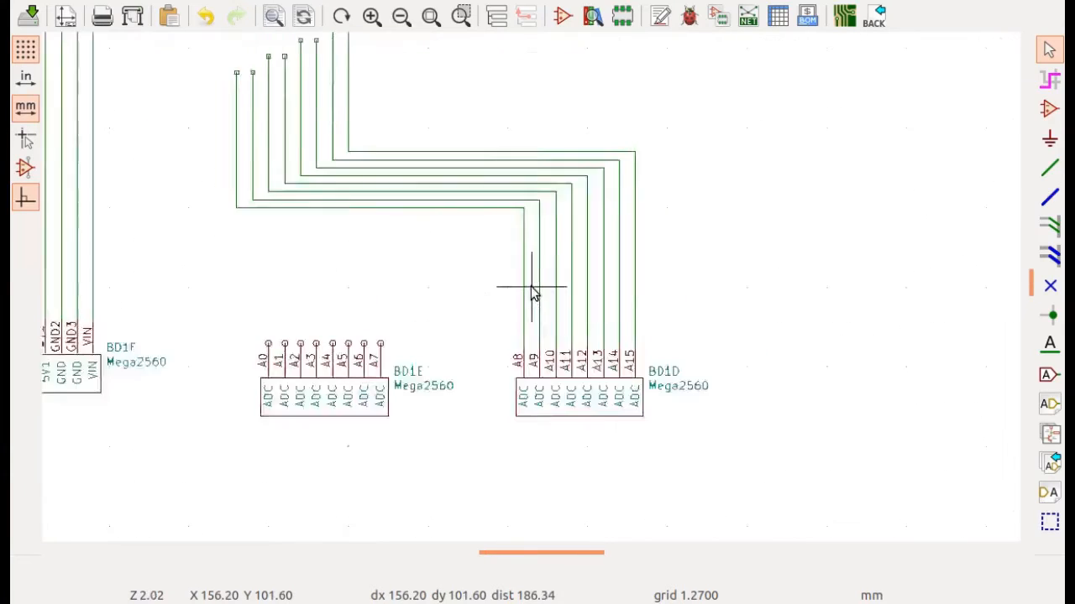
scroll(531, 292, "down", 2)
scroll(328, 132, "up", 4)
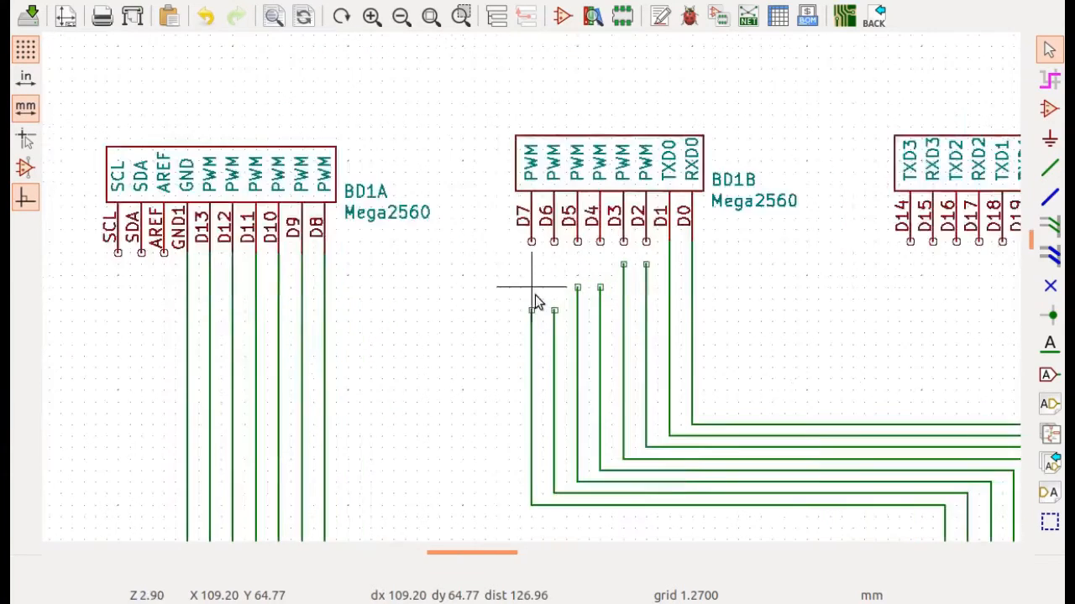
scroll(537, 303, "up", 1)
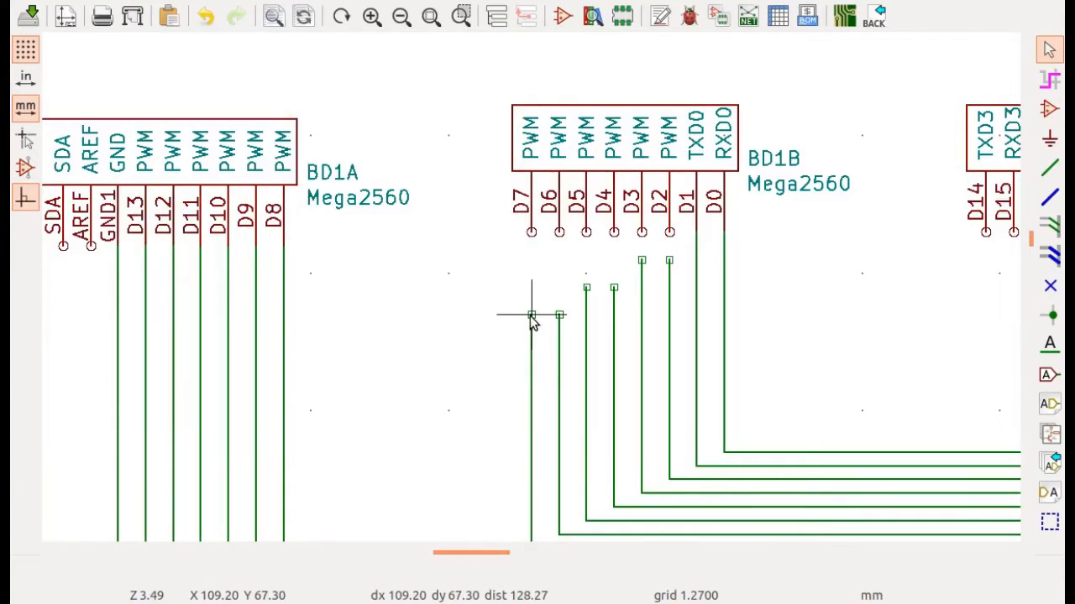
key("g")
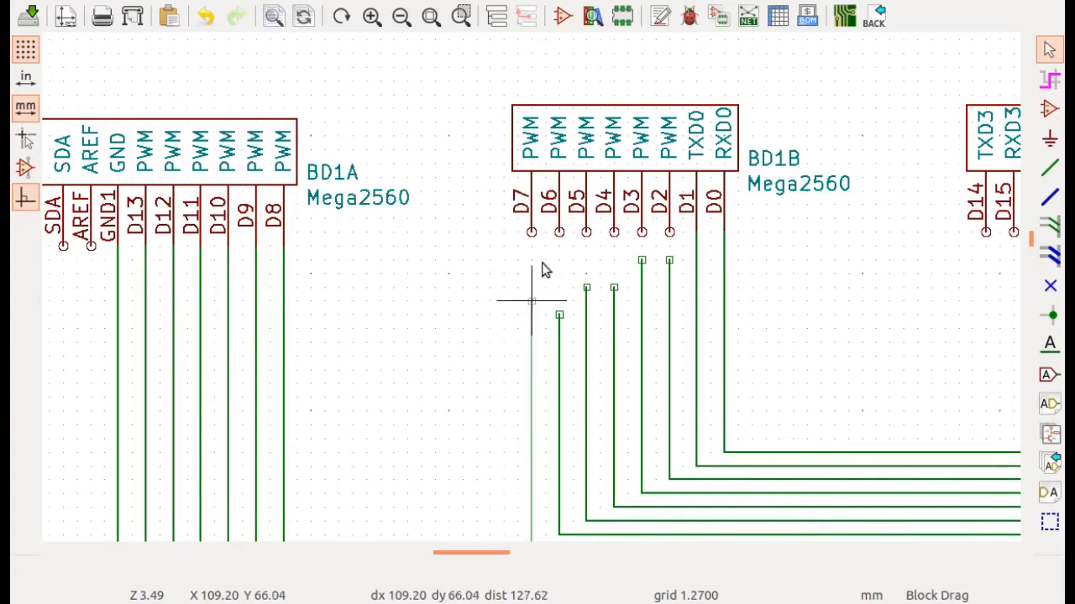
left_click(532, 239)
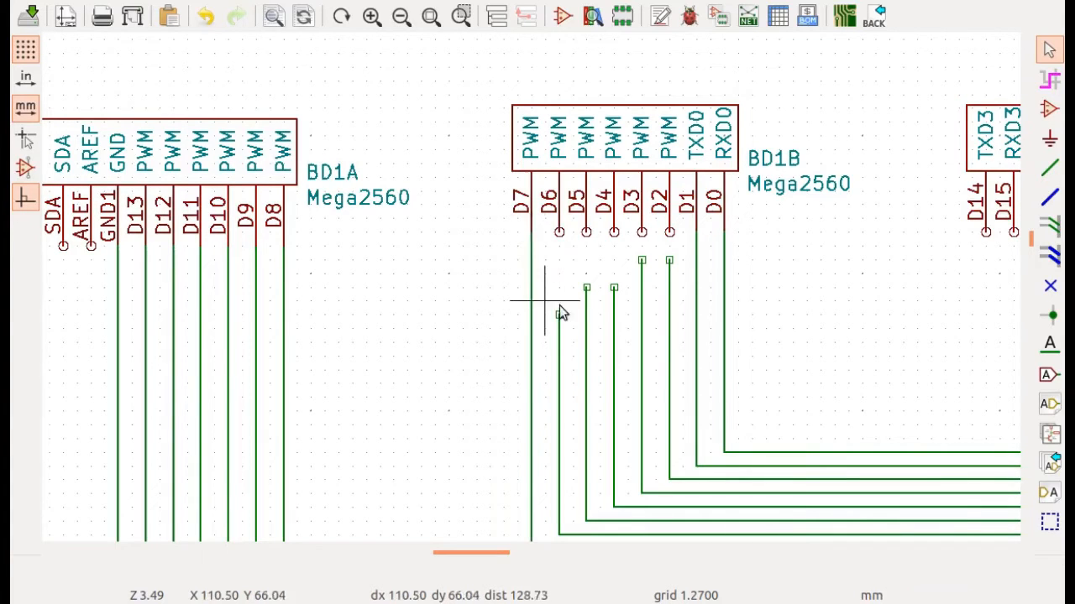
key("g")
left_click(560, 241)
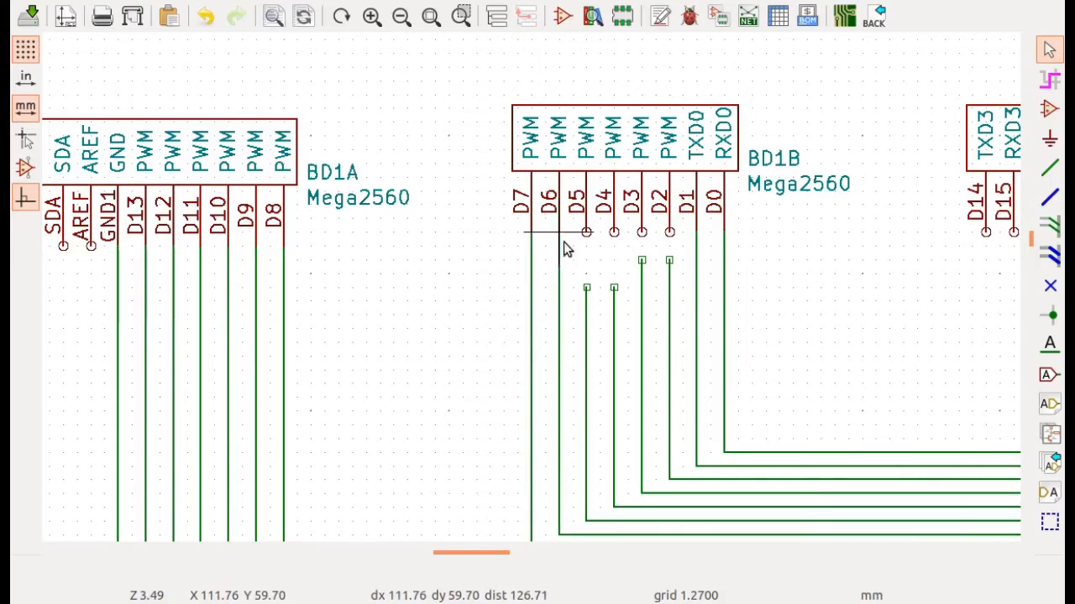
key("g")
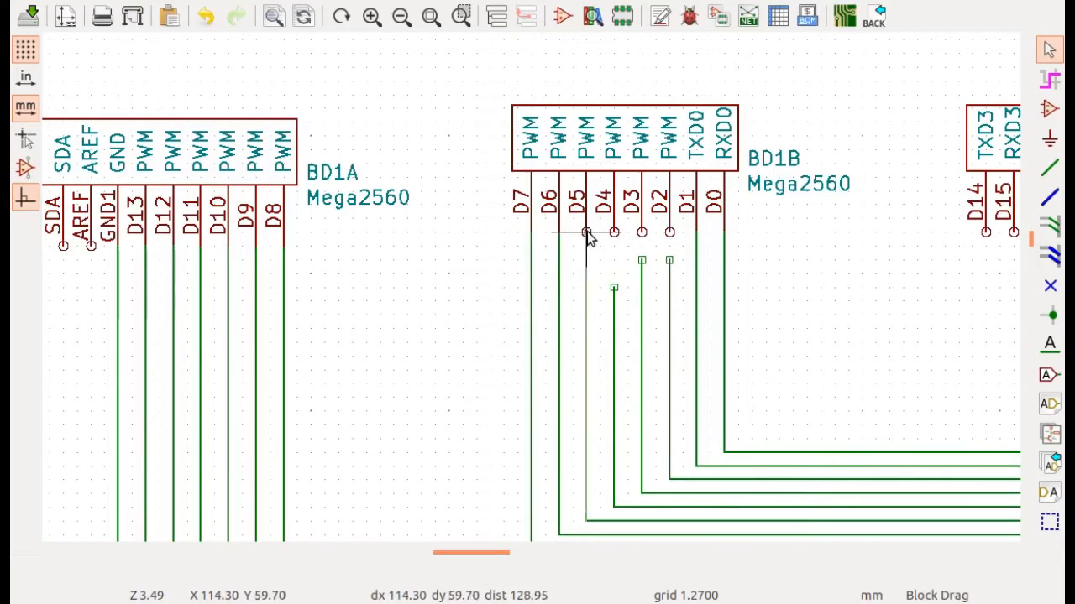
left_click(587, 235)
Extend the upper ends of the last three pasted wires up to pins D4, D3 and D2 of unit BD1B.
key("g")
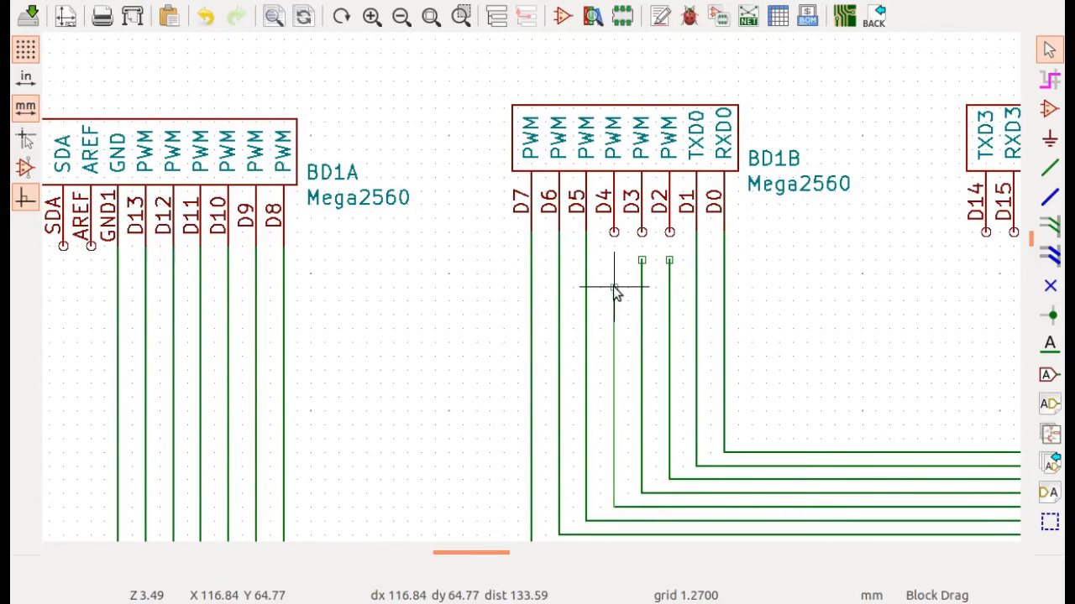
left_click(614, 232)
key("g")
left_click(642, 233)
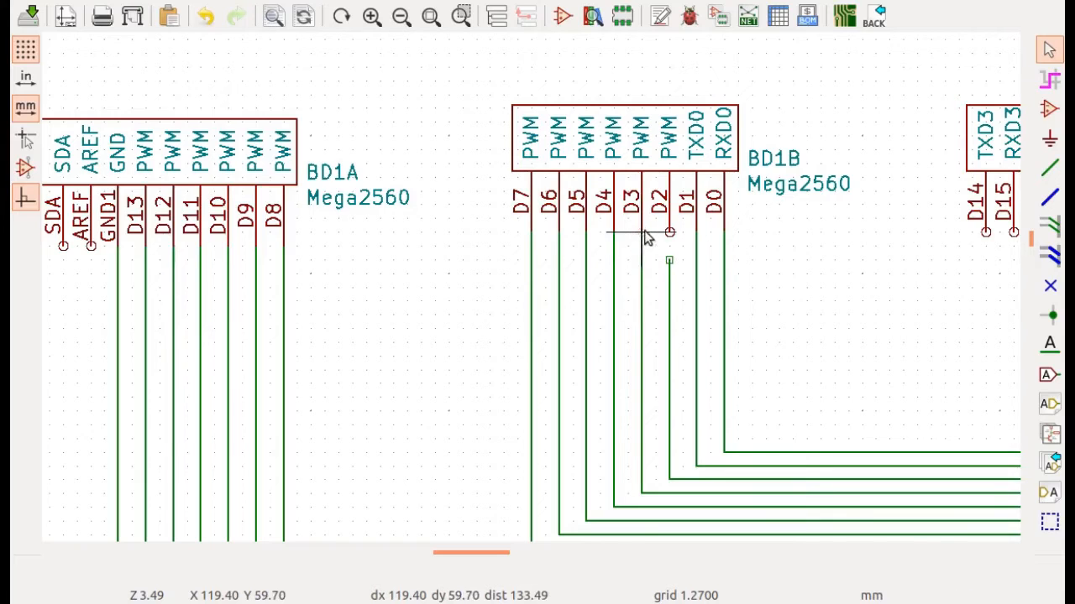
key("g")
left_click(669, 232)
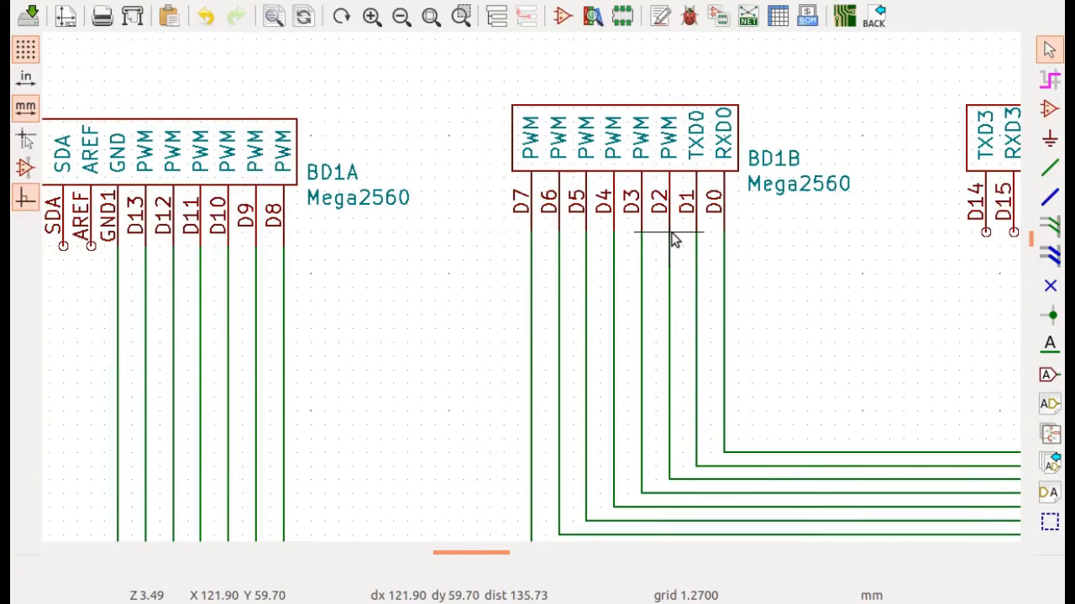
Draw a wire from pin D14 of unit BD1C down and across to pin A7 of unit BD1E.
scroll(669, 232, "down", 4)
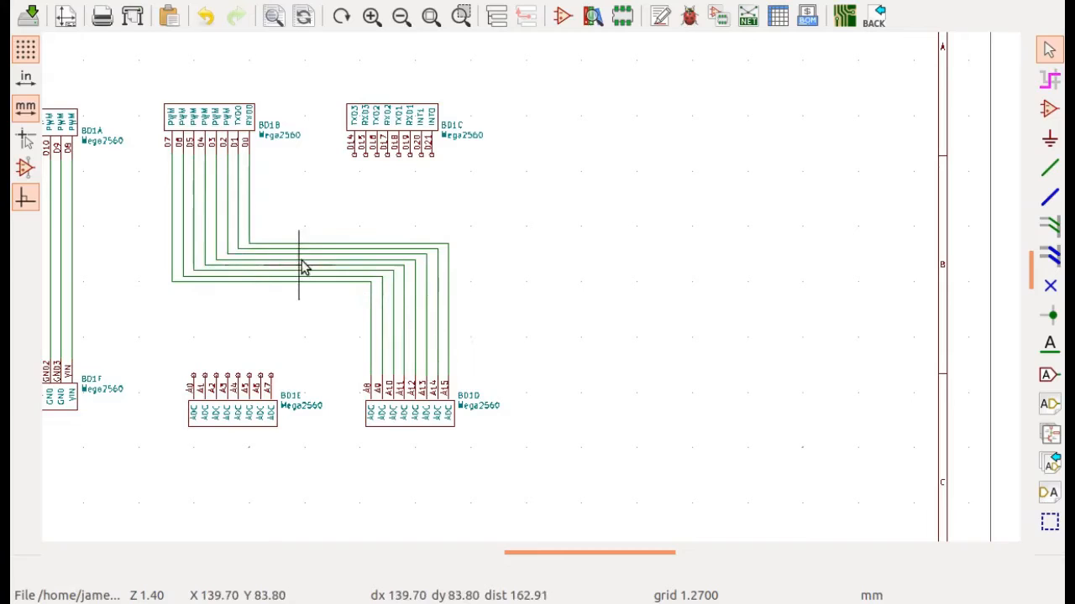
left_click(1047, 169)
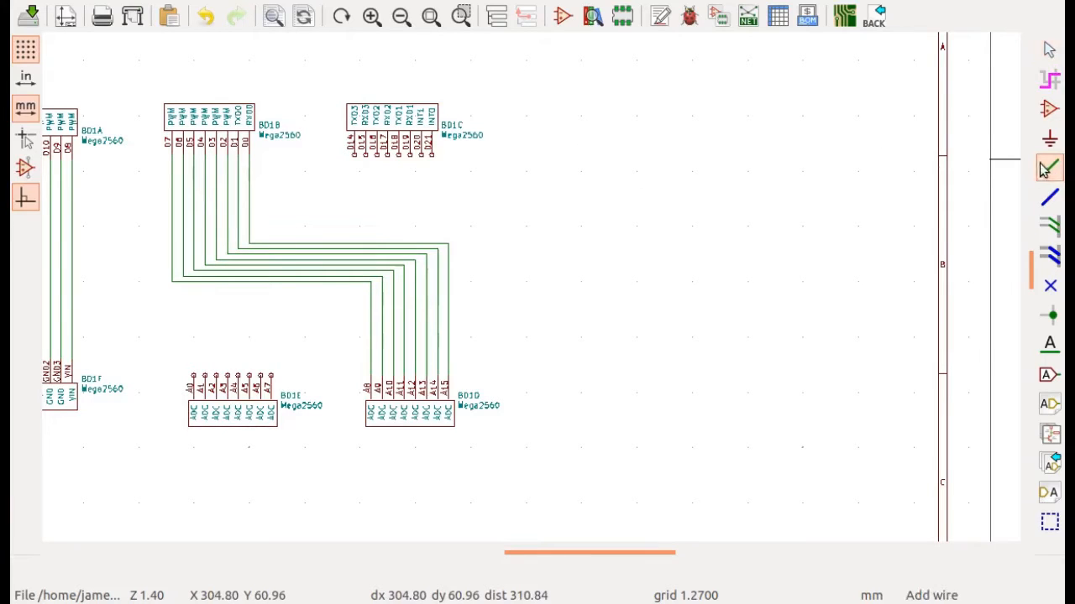
left_click(348, 154)
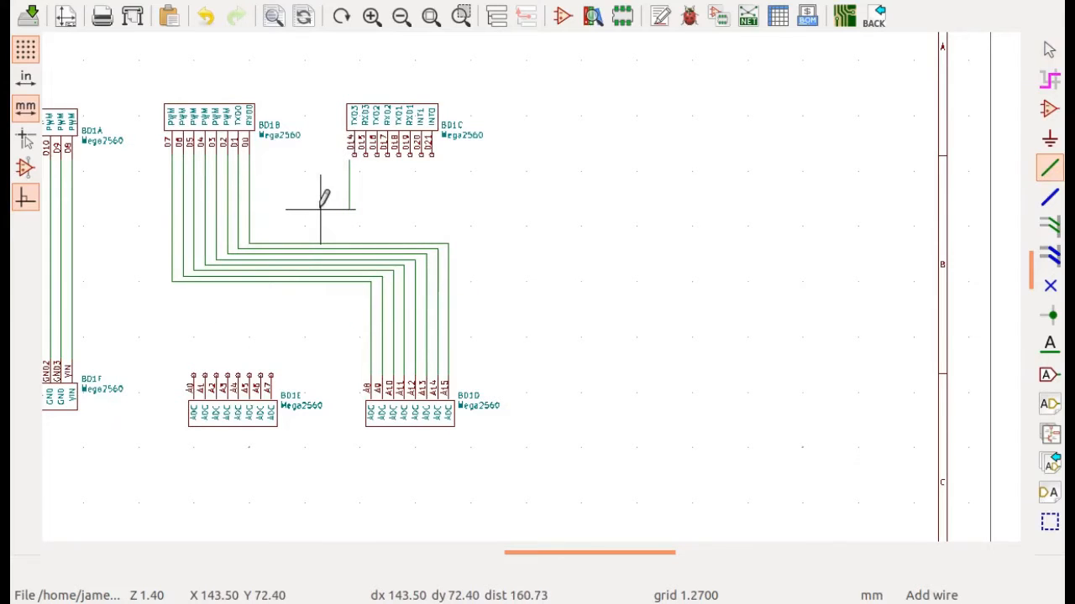
scroll(336, 193, "up", 5)
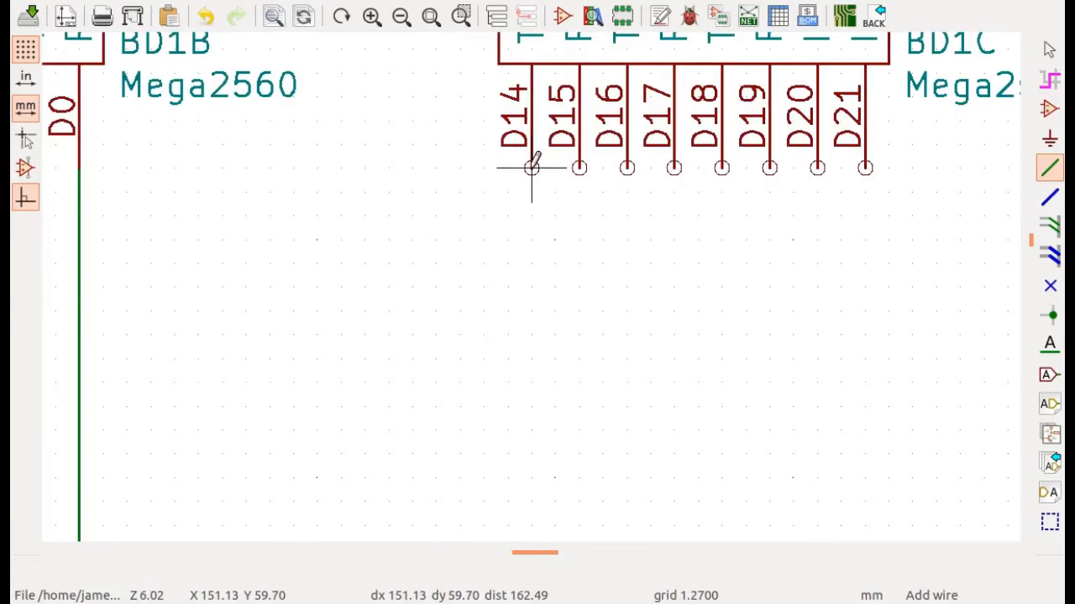
scroll(365, 372, "down", 6)
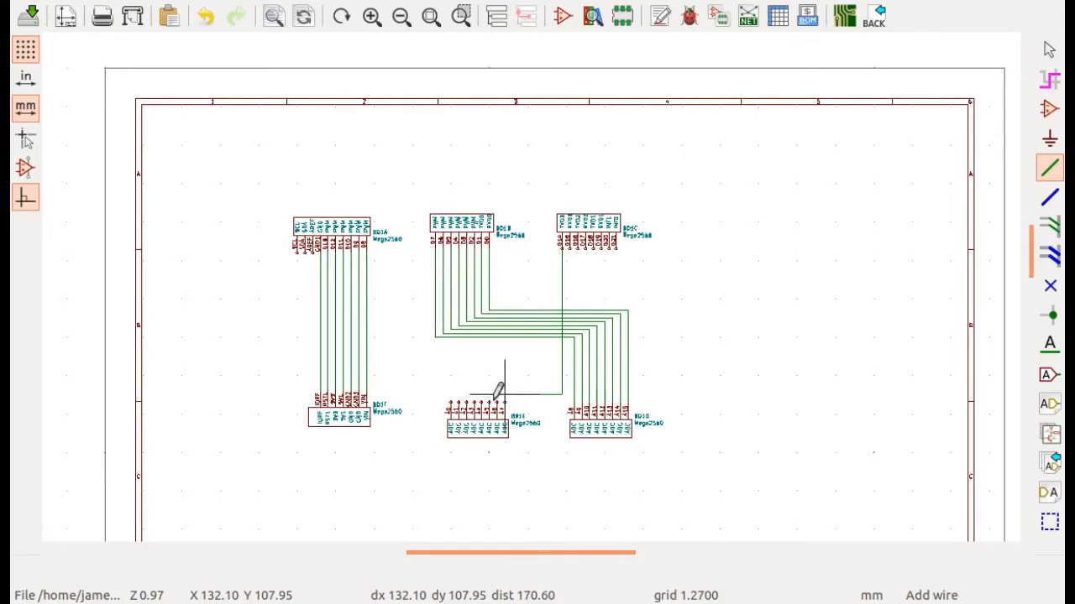
scroll(502, 388, "down", 1)
scroll(569, 260, "up", 5)
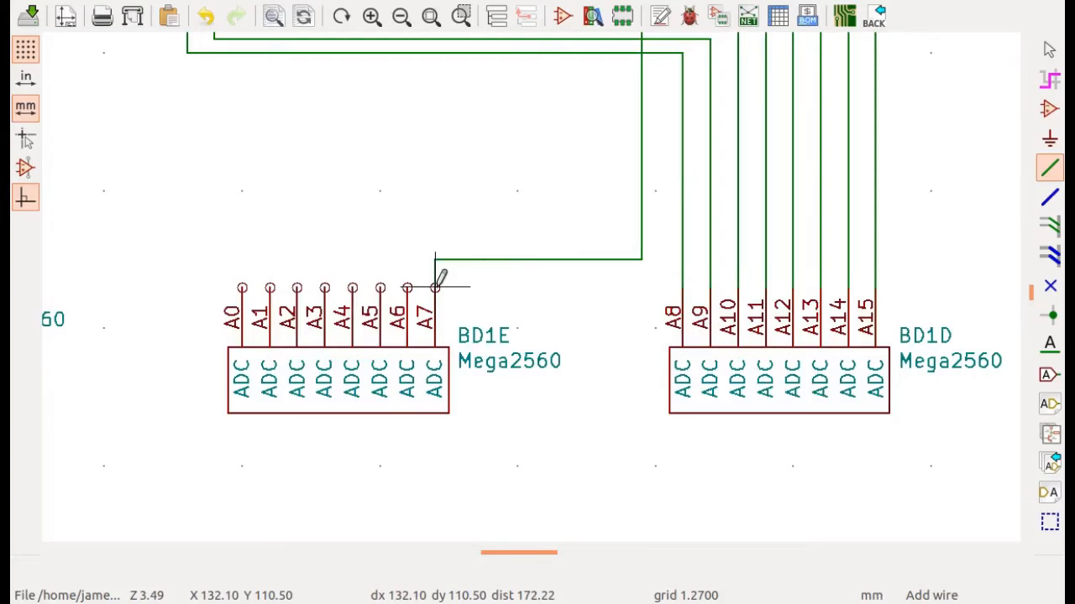
left_click(436, 286)
scroll(559, 299, "down", 4)
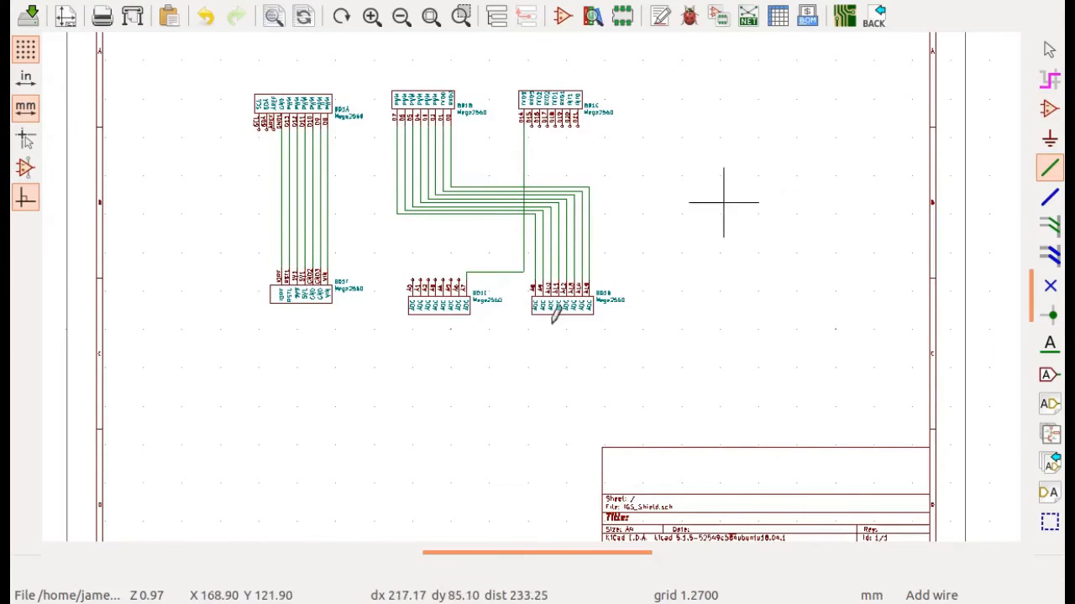
scroll(457, 273, "up", 2)
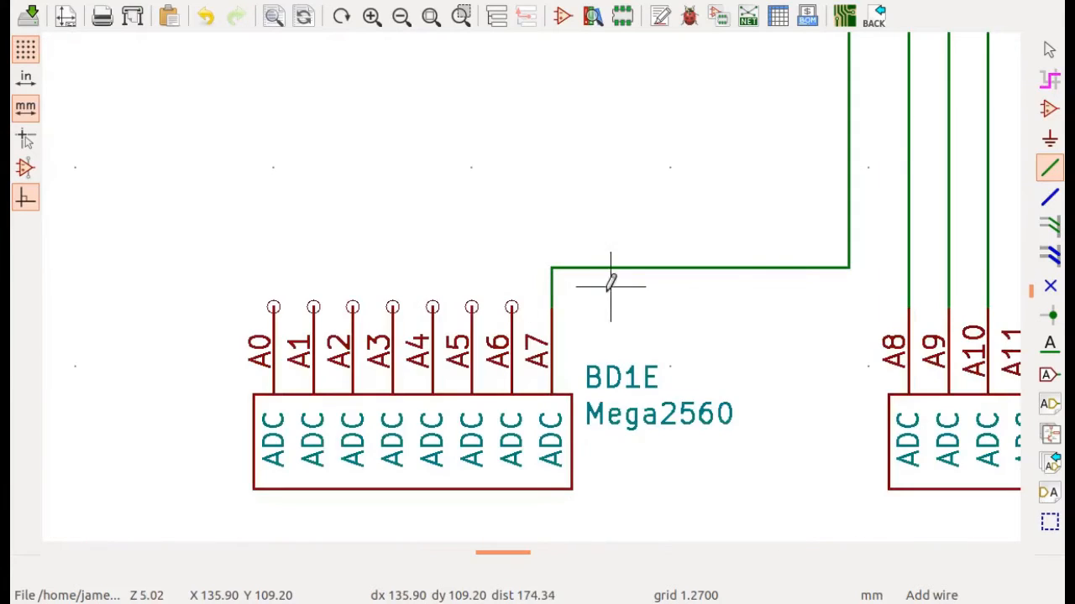
left_click(511, 306)
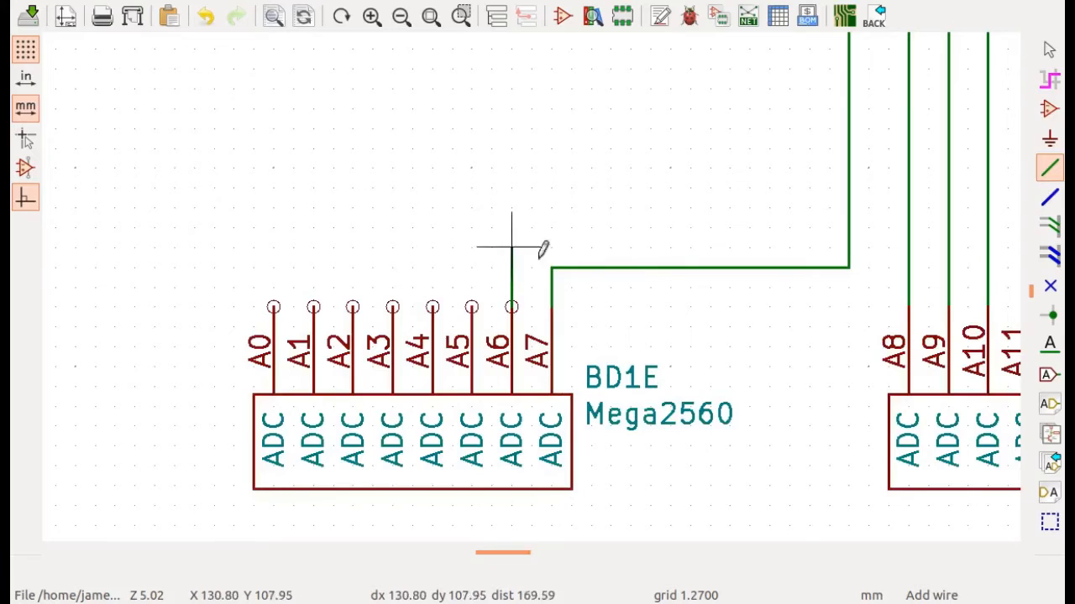
left_click(512, 247)
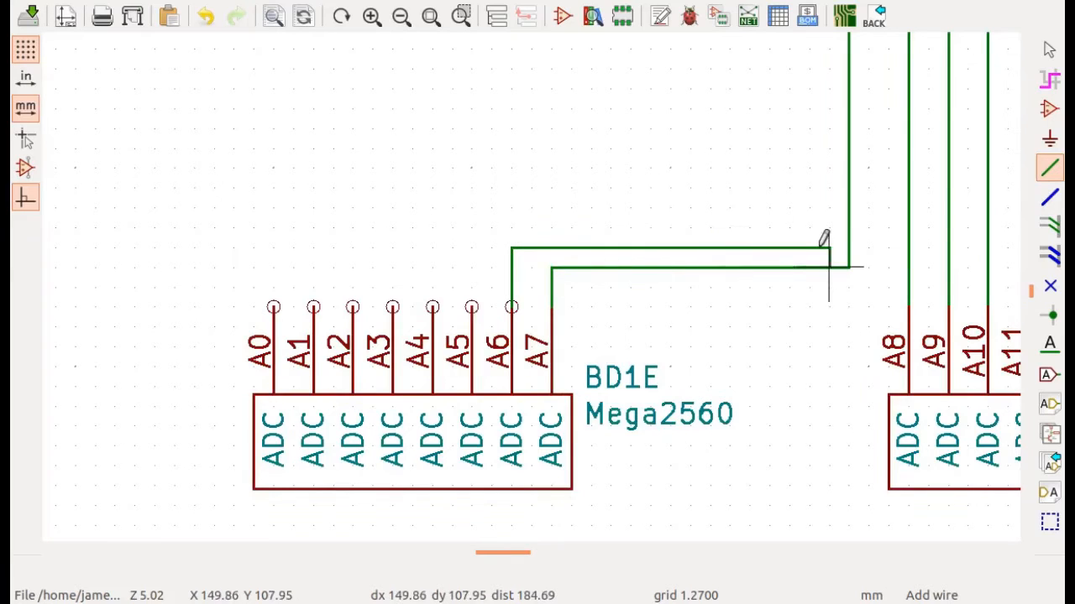
left_click(846, 247)
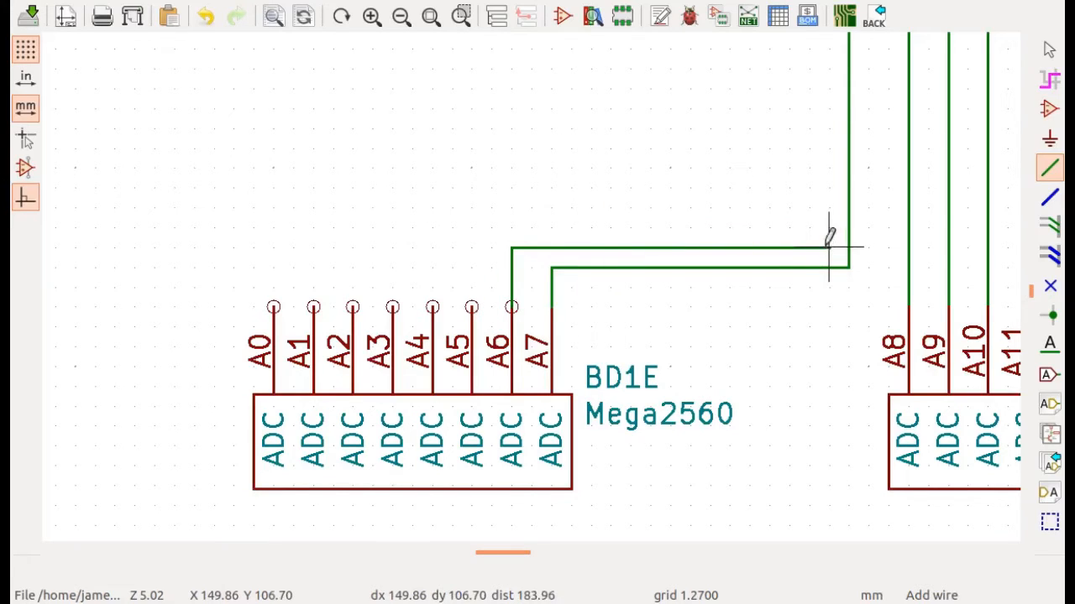
key("Escape")
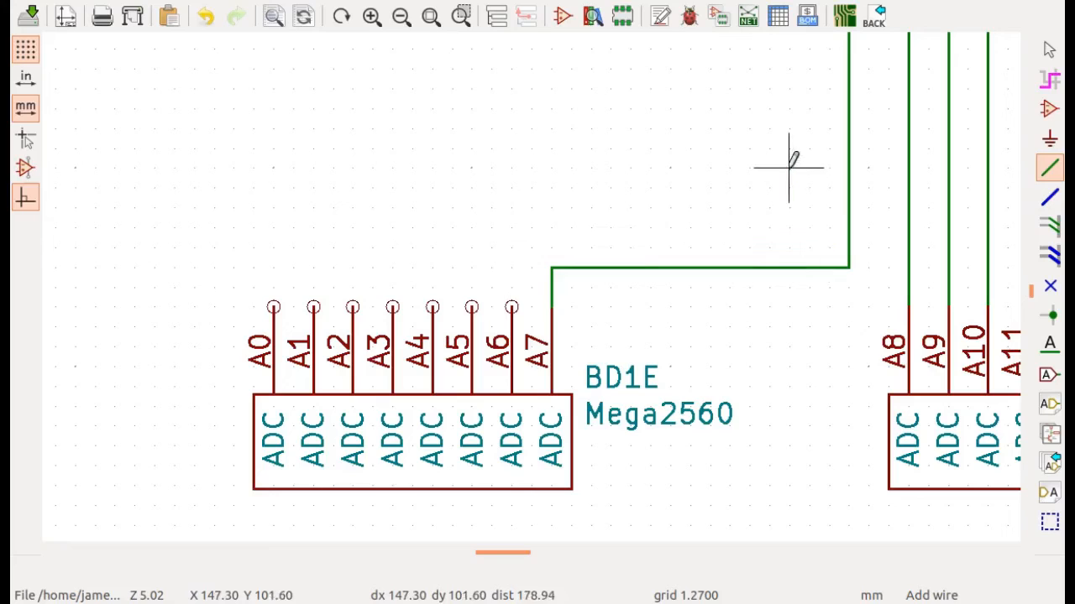
Draw open-ended wires up and across from pins A6, A5 and A4 of unit BD1E, each ending one grid step shorter toward the D14 wire.
left_click(512, 308)
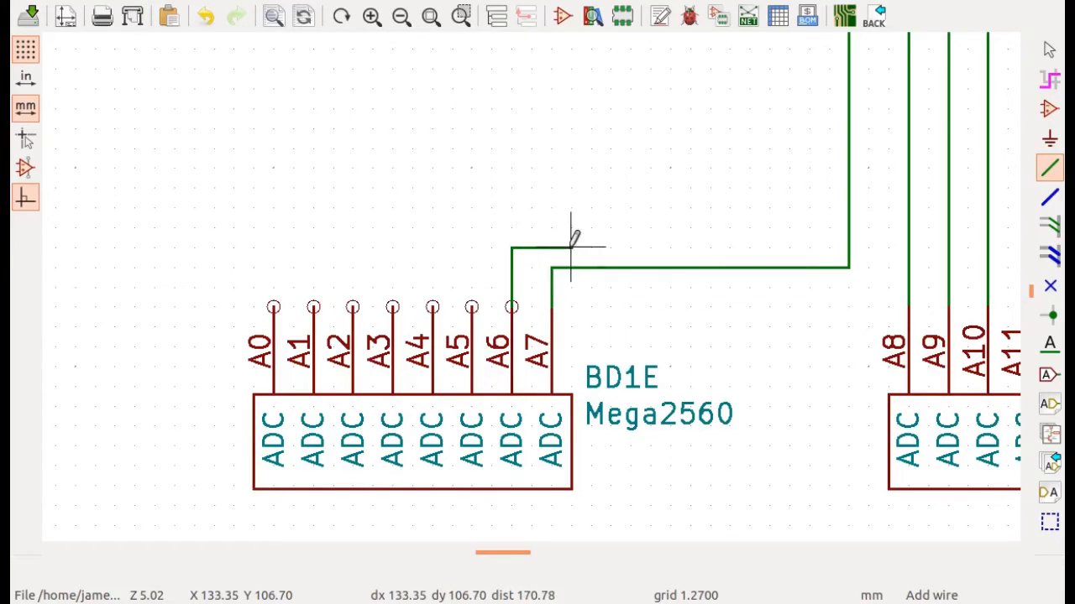
double_click(830, 248)
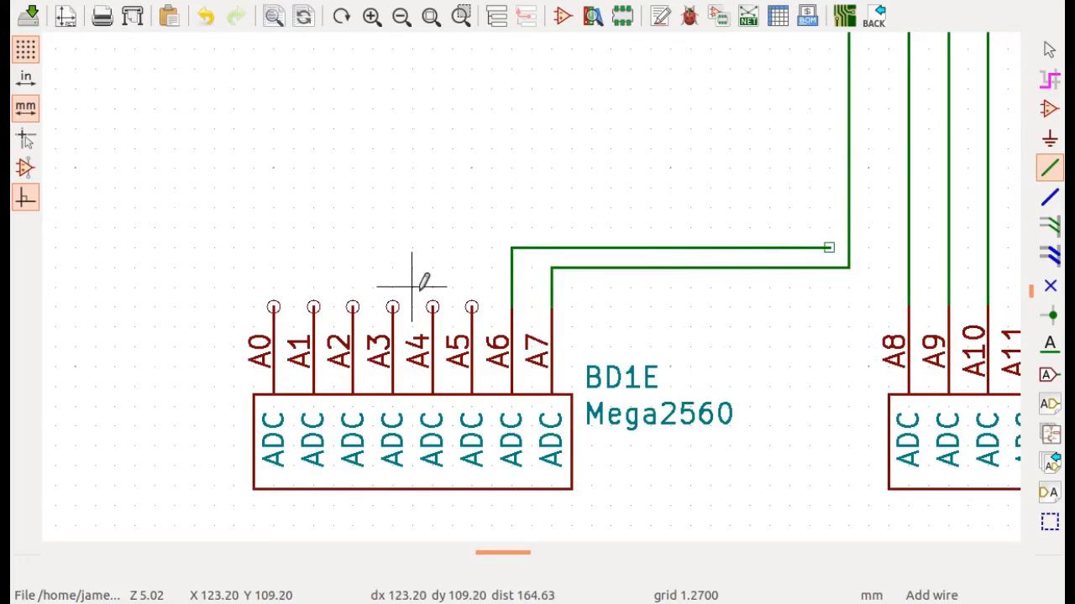
left_click(471, 307)
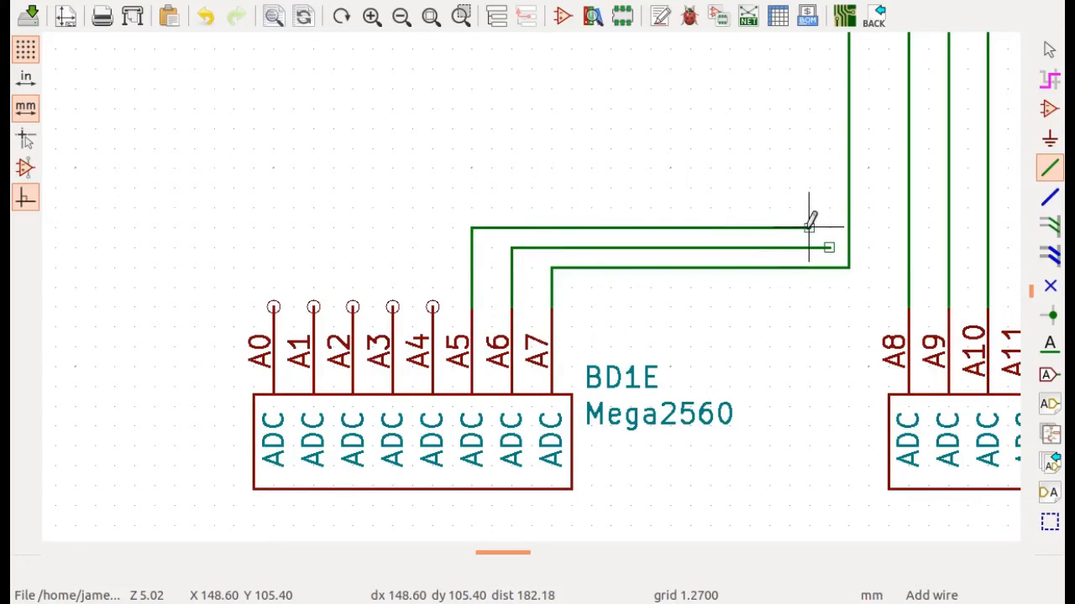
double_click(809, 227)
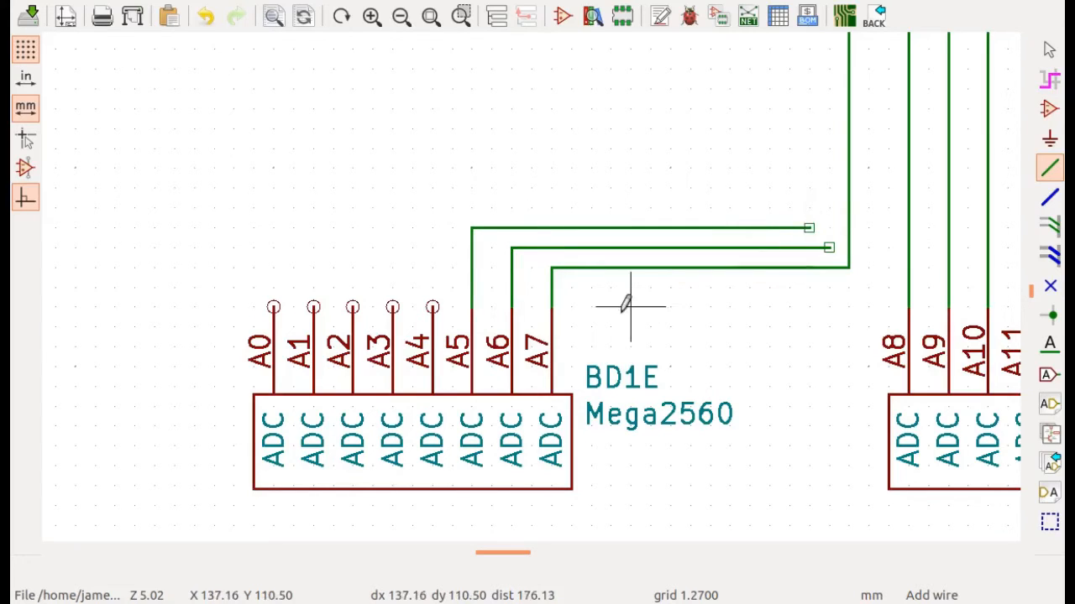
left_click(433, 307)
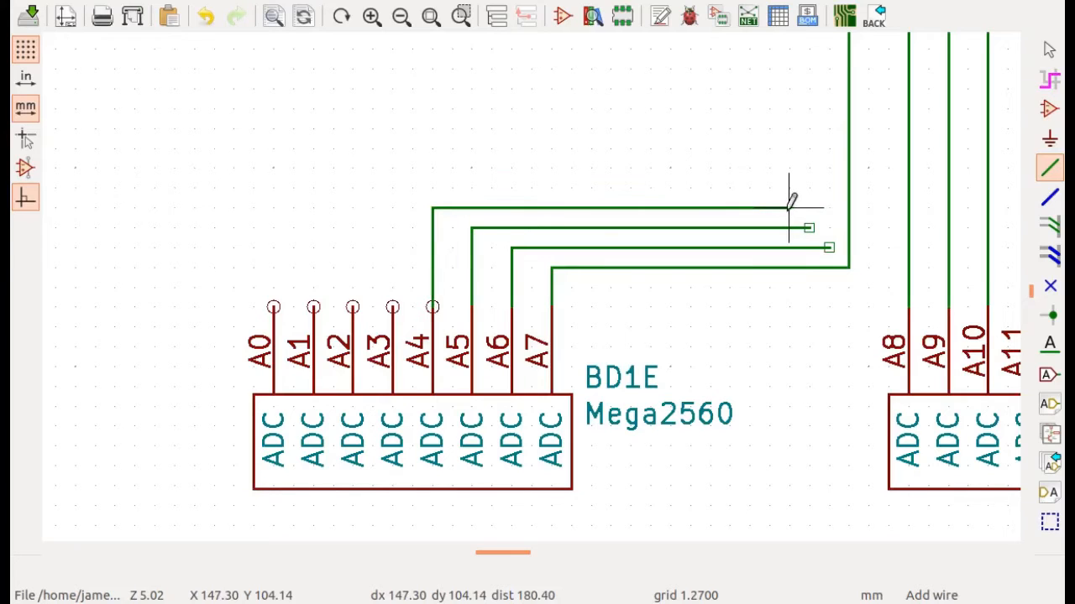
double_click(789, 207)
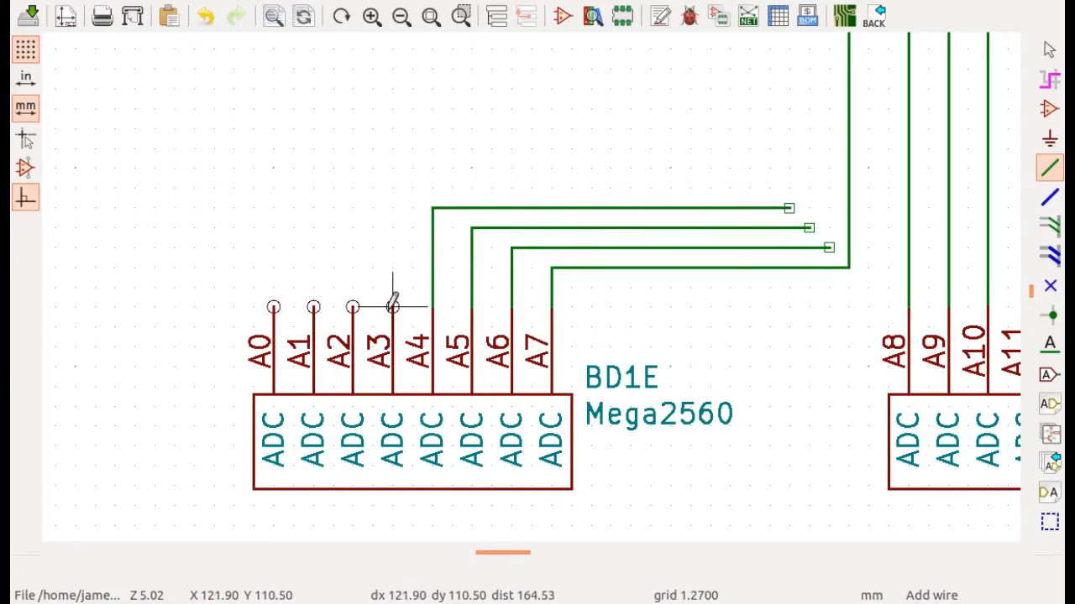
Continue the staggered open-ended wires from pins A3, A2, A1 and A0 of unit BD1E, one grid step apart.
left_click(393, 307)
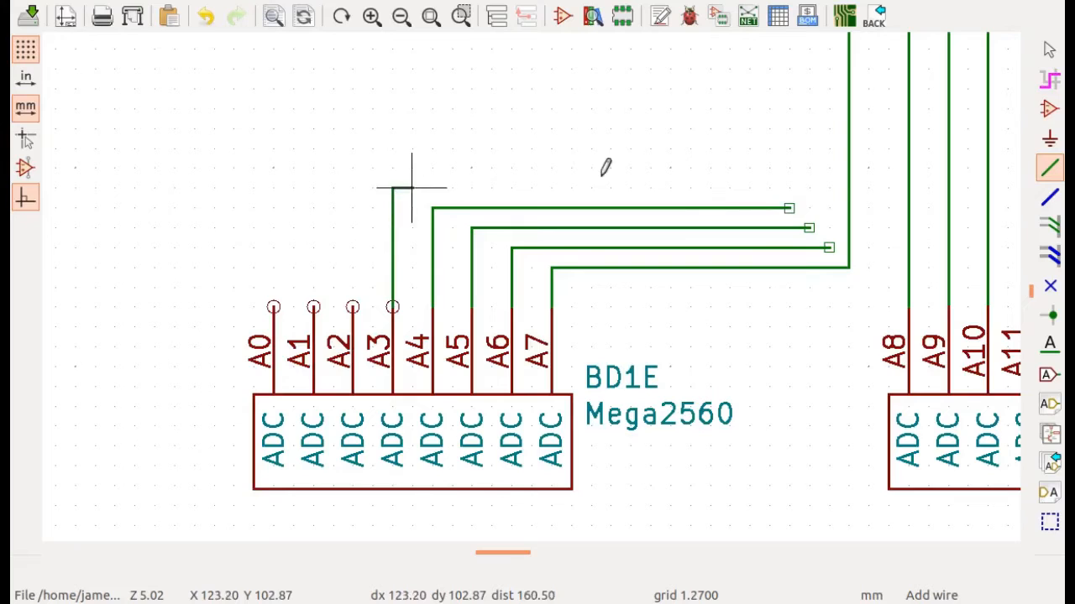
double_click(769, 188)
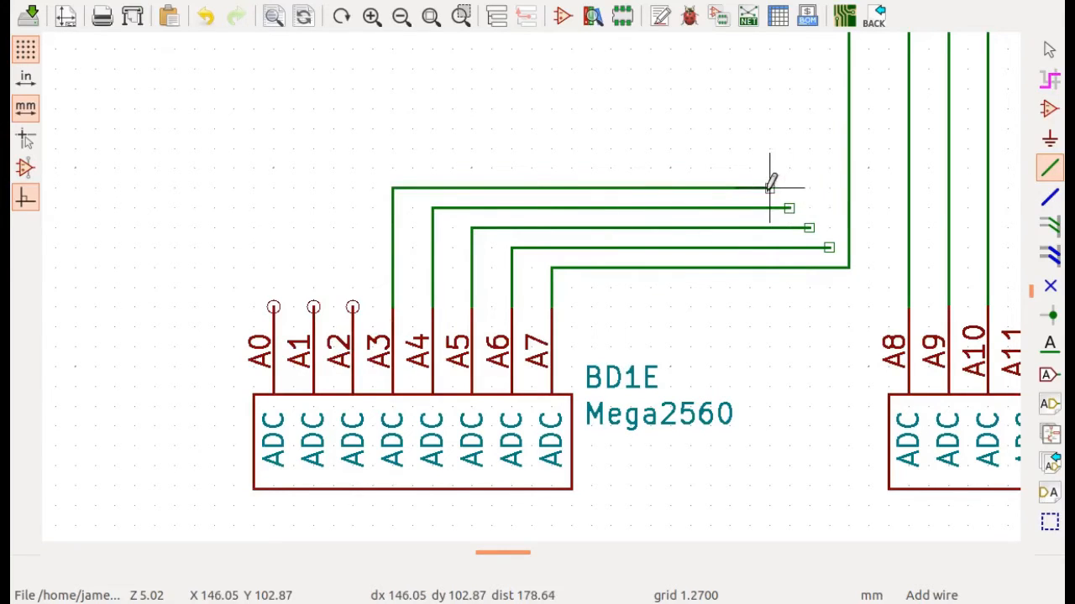
left_click(352, 306)
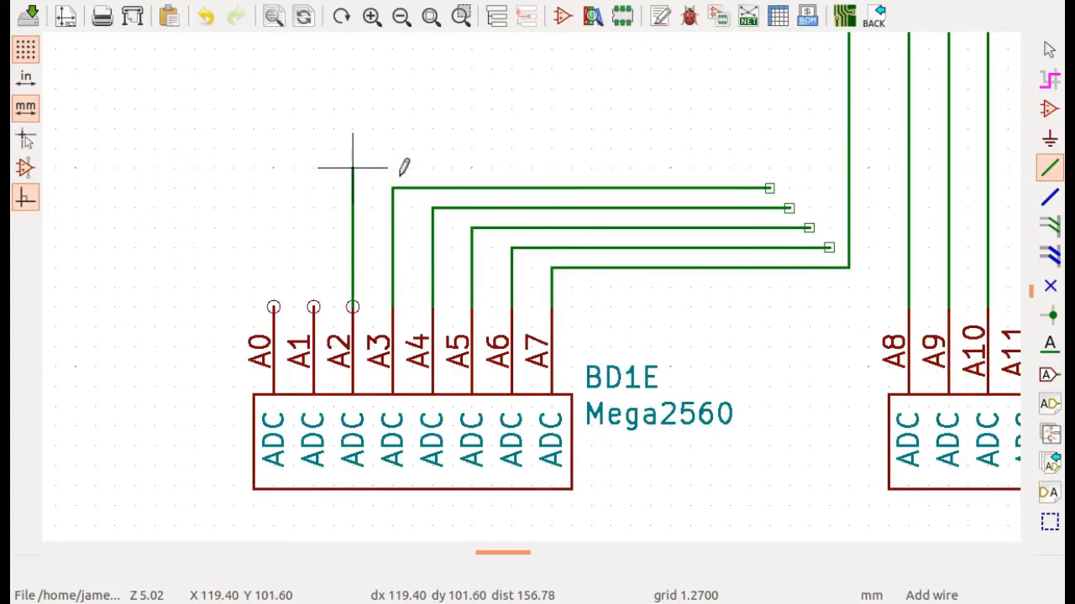
double_click(750, 168)
left_click(313, 306)
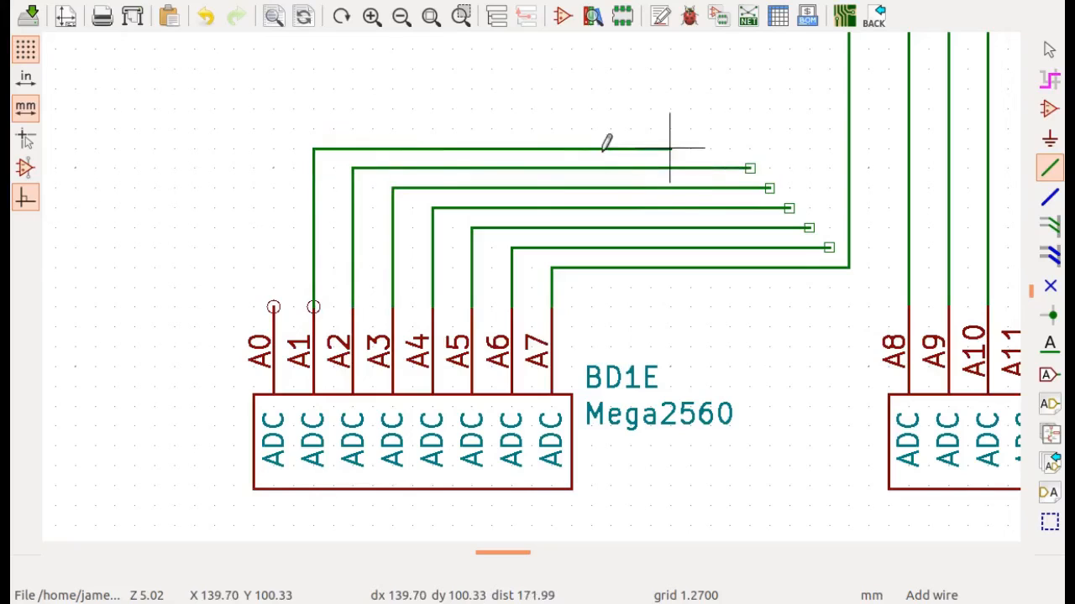
double_click(730, 149)
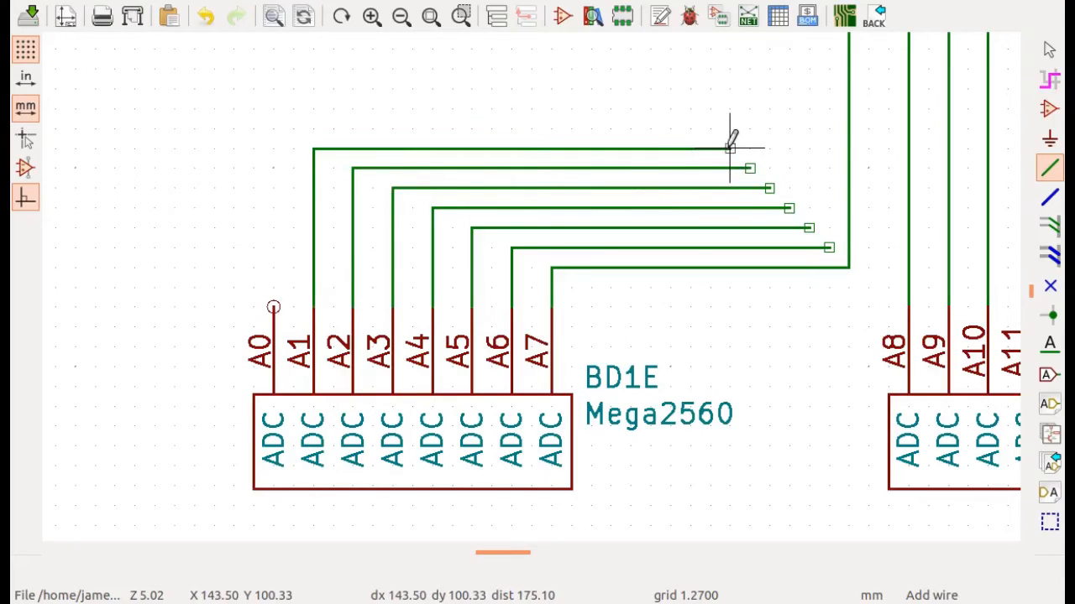
left_click(274, 306)
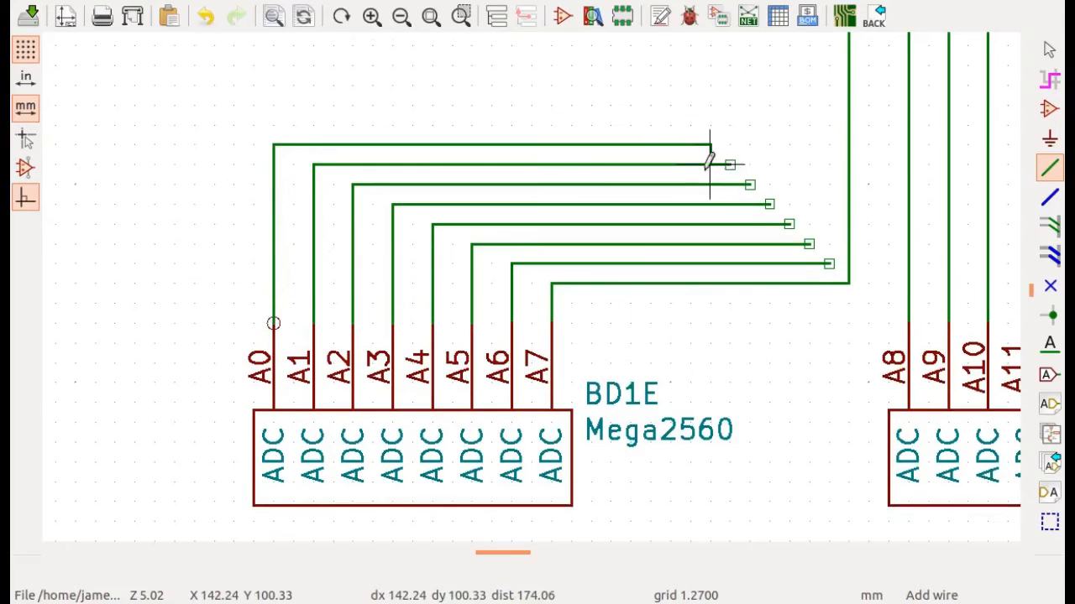
double_click(711, 145)
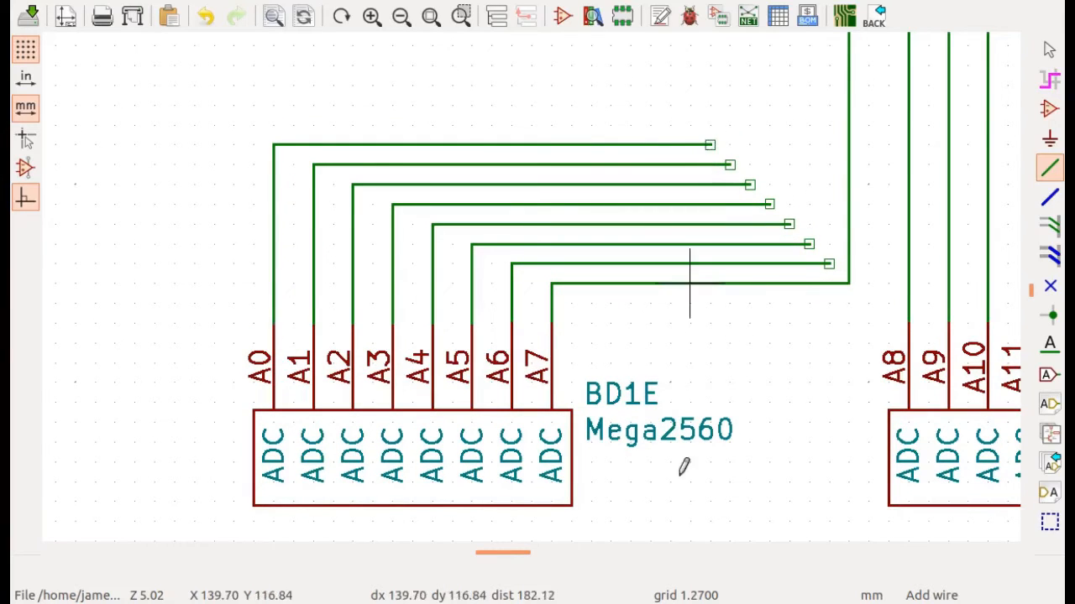
scroll(587, 302, "down", 2)
scroll(534, 277, "down", 3)
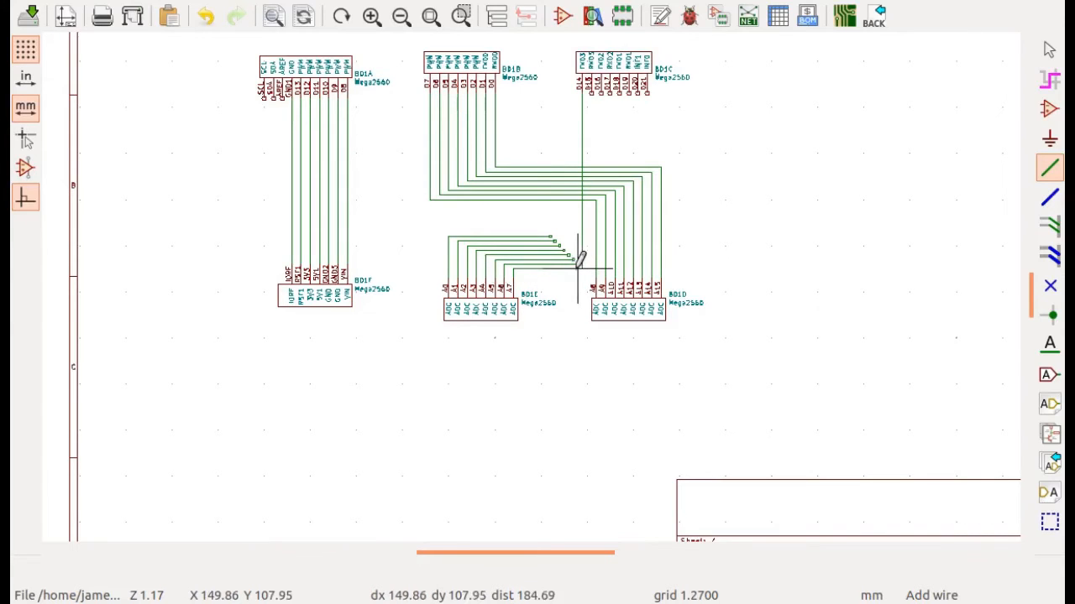
scroll(557, 231, "up", 5)
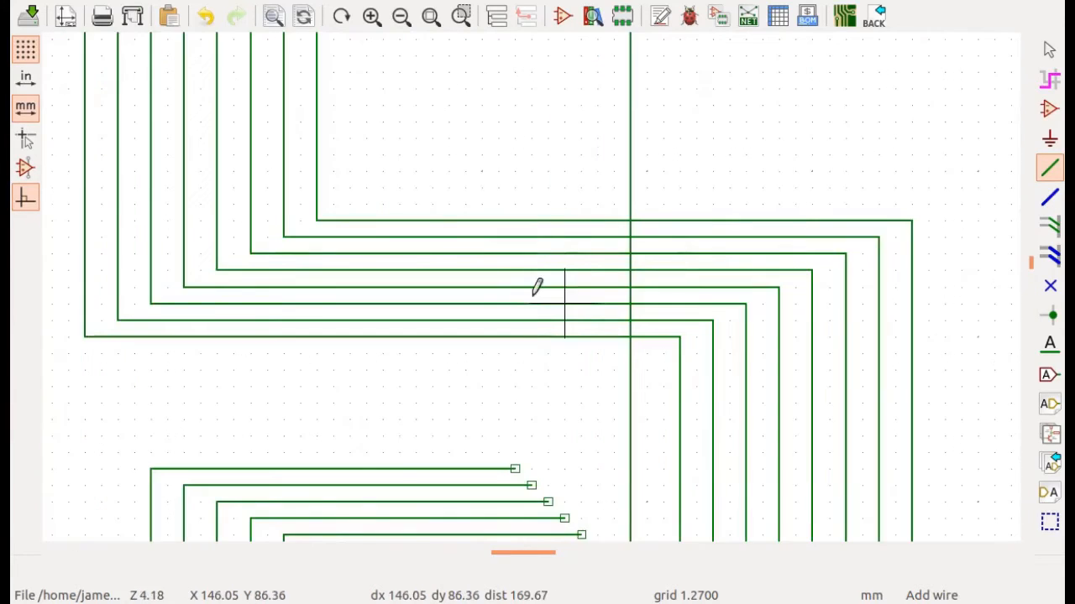
scroll(535, 289, "down", 3)
scroll(537, 277, "up", 2)
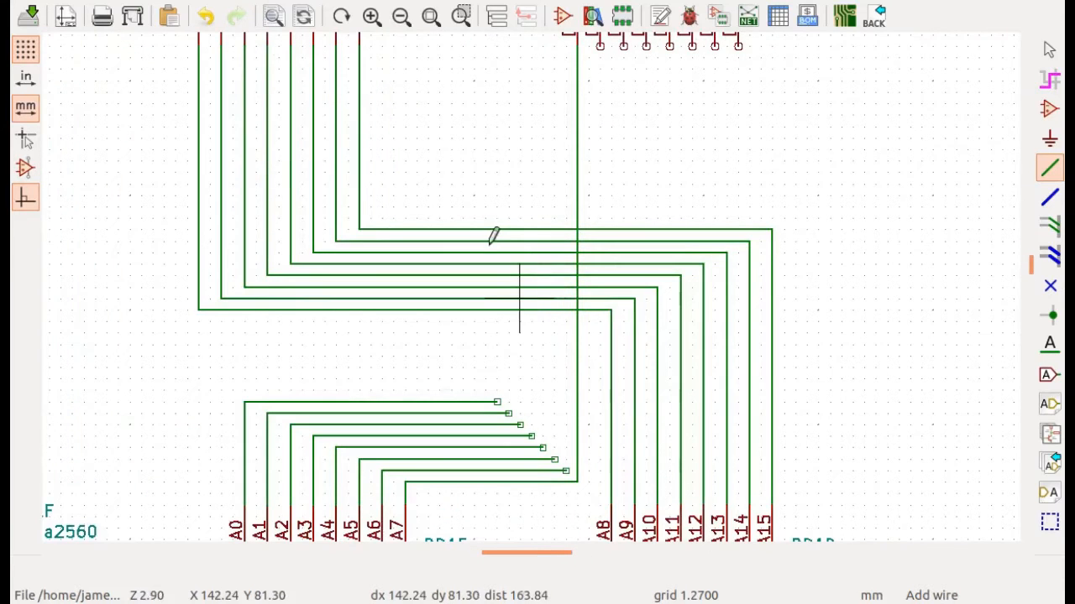
scroll(491, 242, "down", 1)
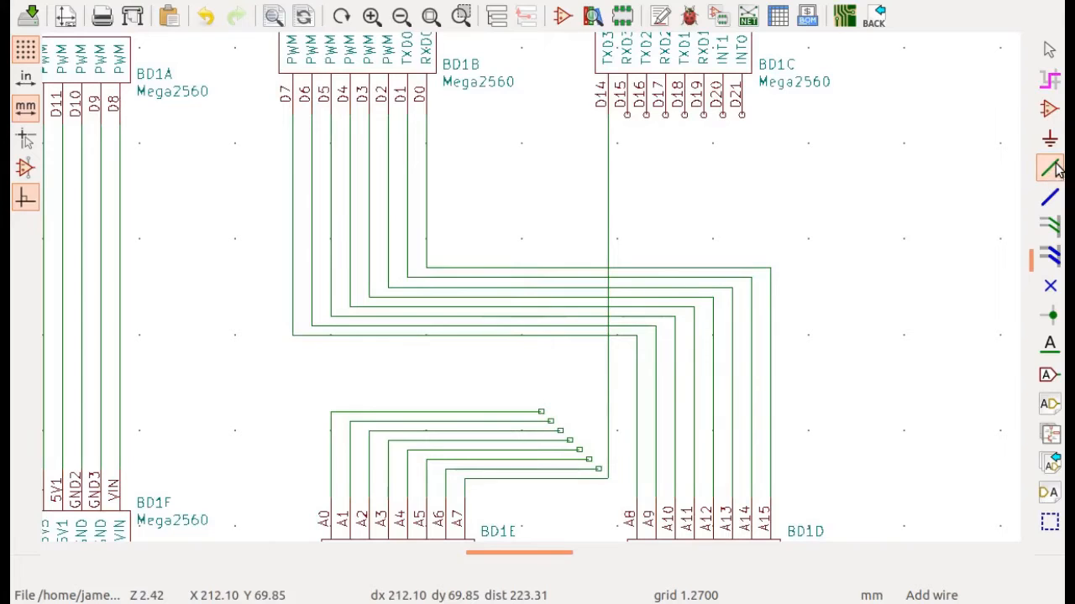
left_click(599, 468)
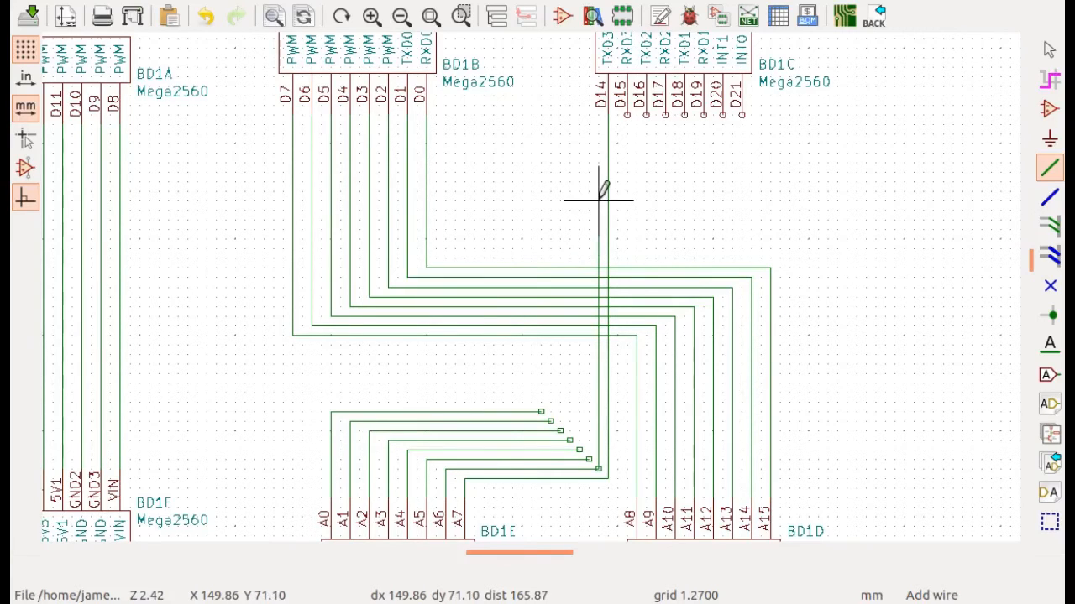
key("Escape")
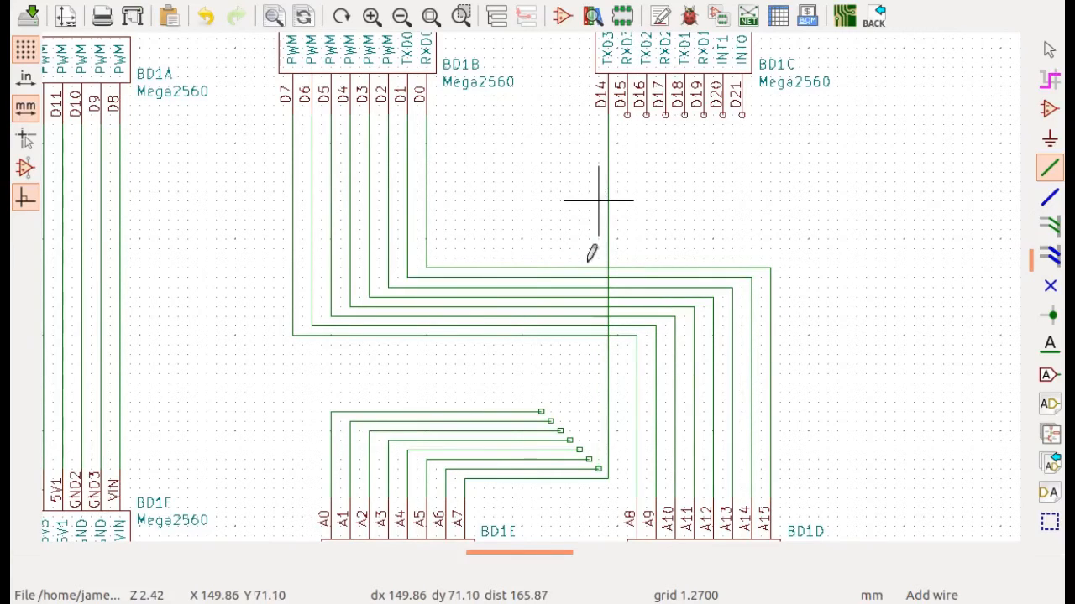
Route a wire from the open end of the A0 wire up and across to pin D15 of unit BD1C.
left_click(541, 412)
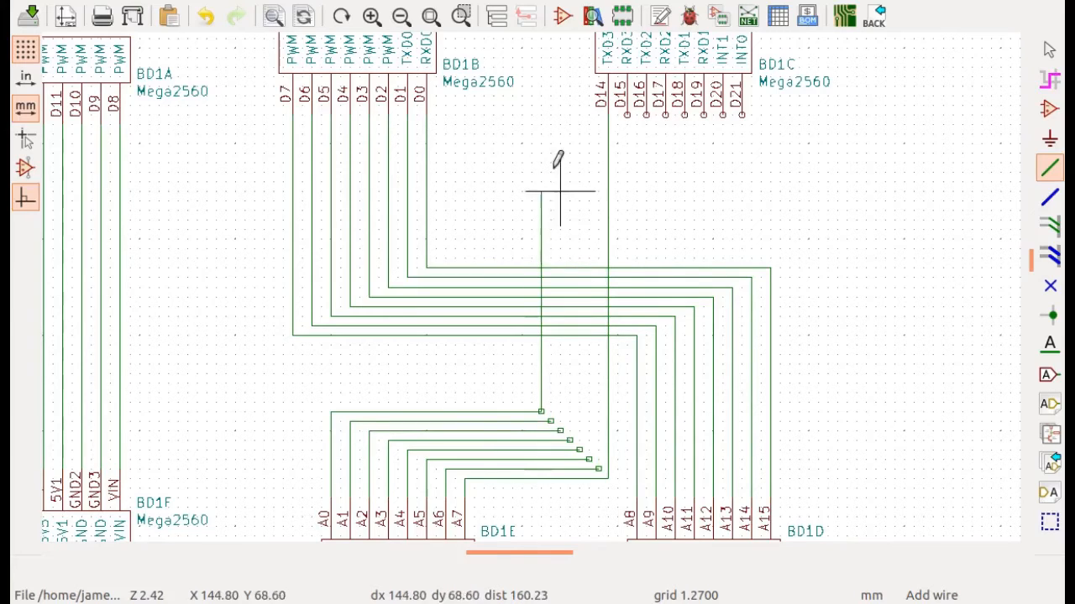
left_click(541, 134)
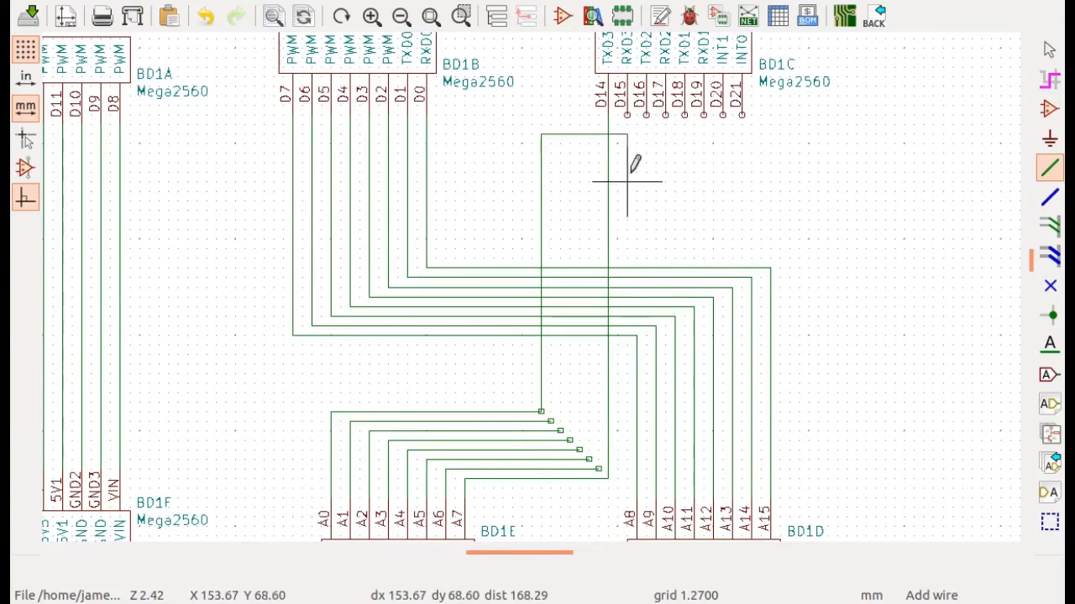
left_click(628, 115)
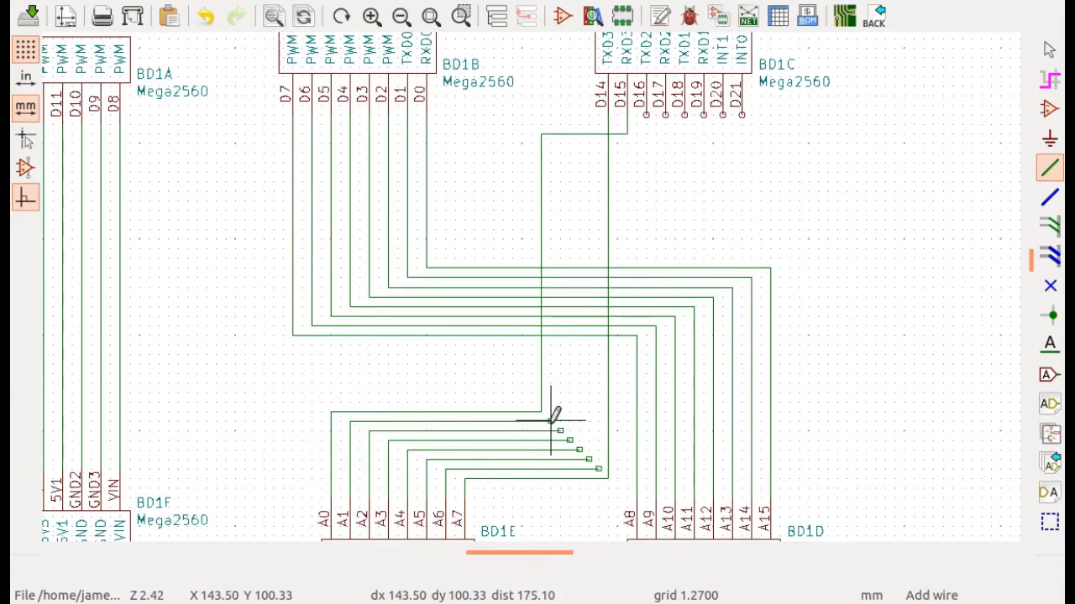
Route wires from the open ends of the A1 and A2 wires up and across to pins D16 and D17 of unit BD1C.
left_click(551, 420)
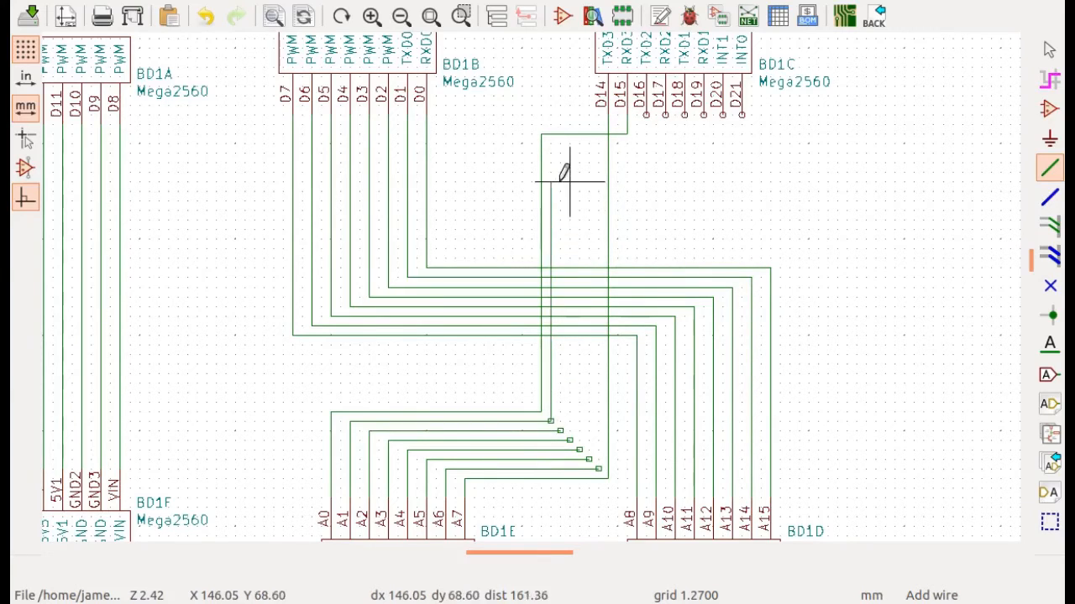
left_click(551, 143)
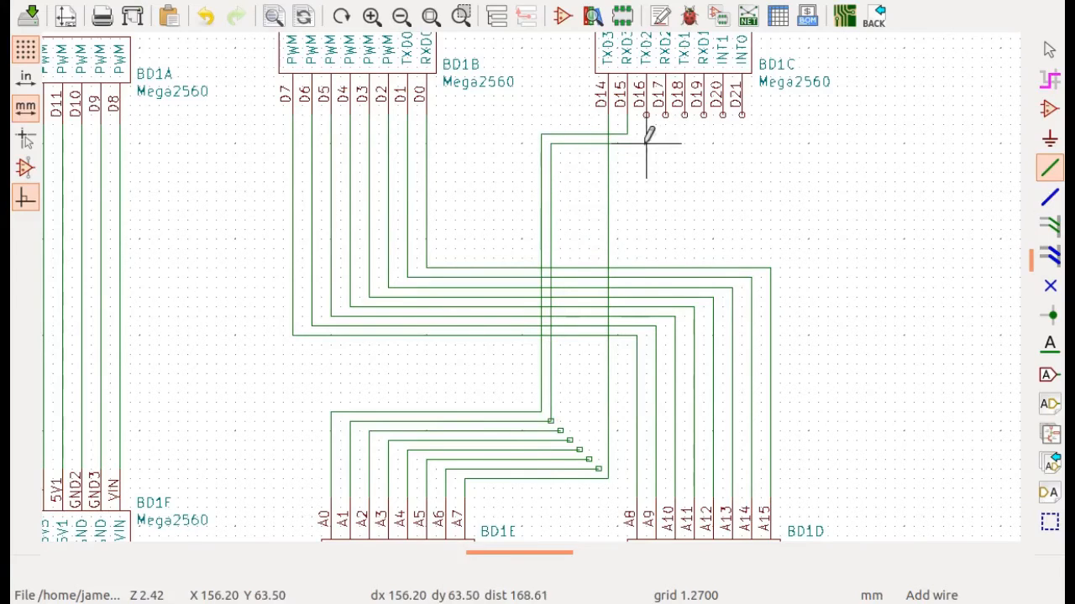
left_click(647, 115)
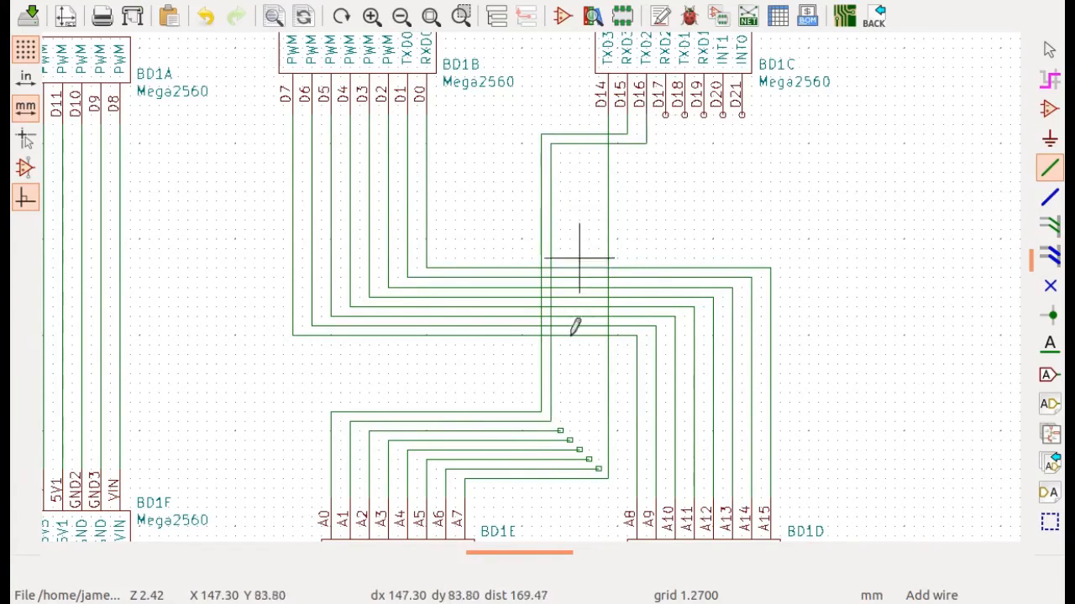
left_click(561, 429)
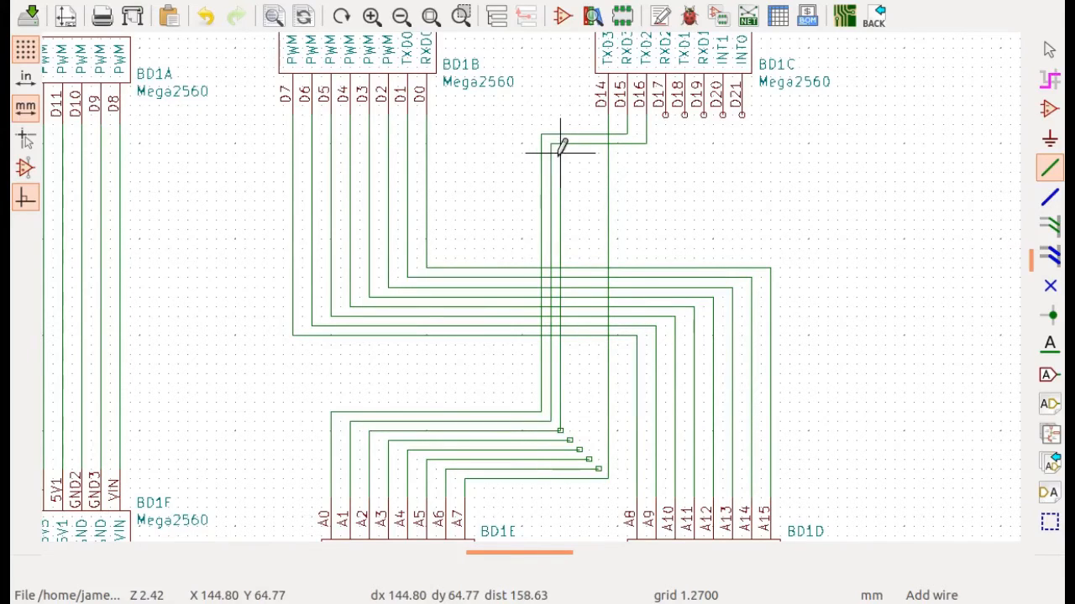
left_click(560, 153)
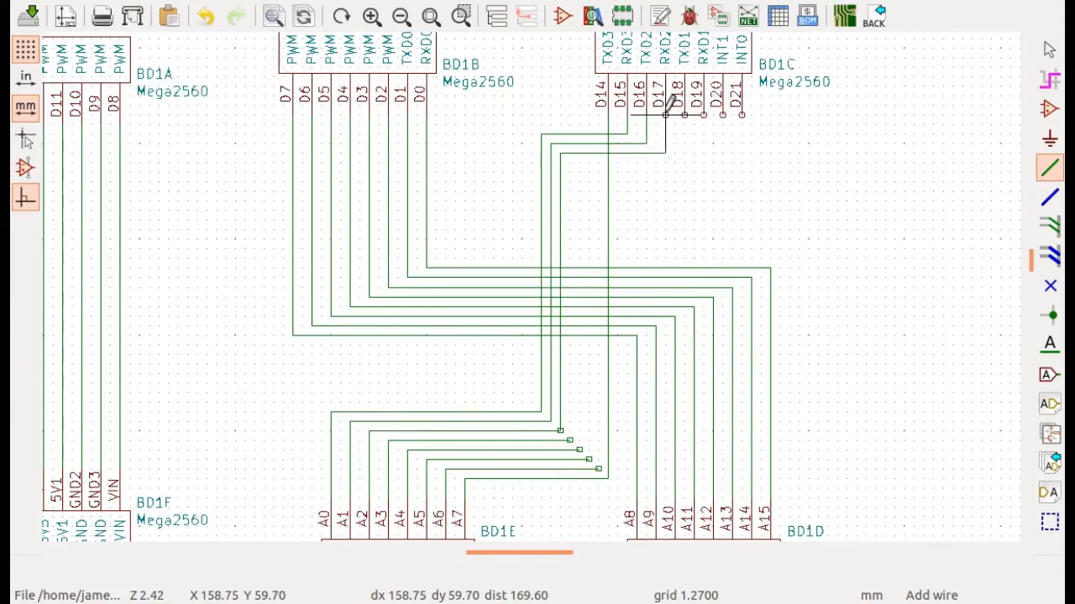
left_click(665, 118)
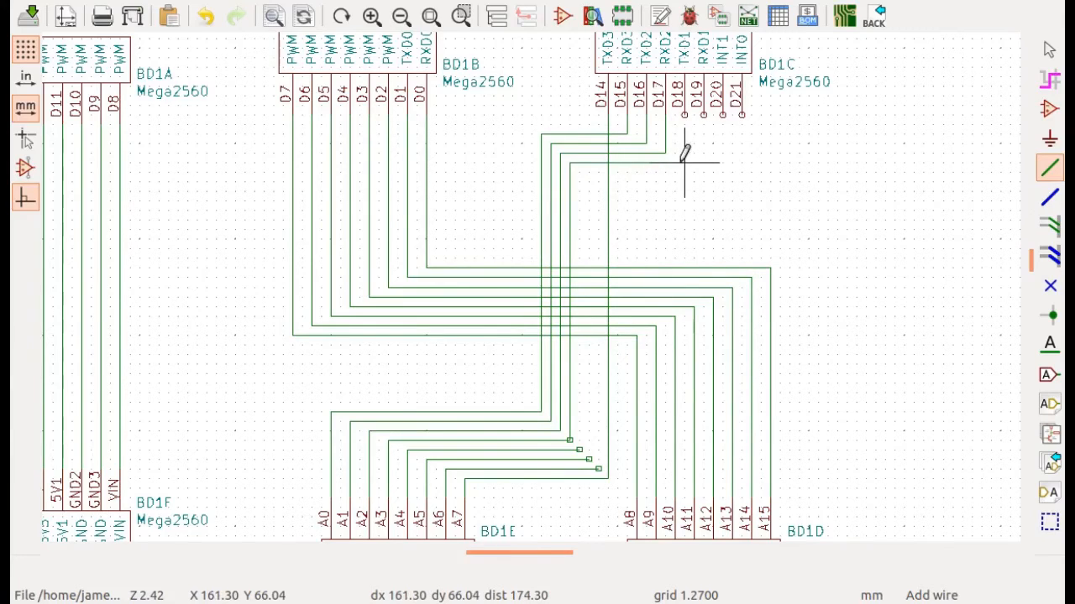
Connect the open ends of the A3, A4 and A5 wires to pins D18, D19 and D20 of unit BD1C, staggered one grid step apart.
left_click(684, 115)
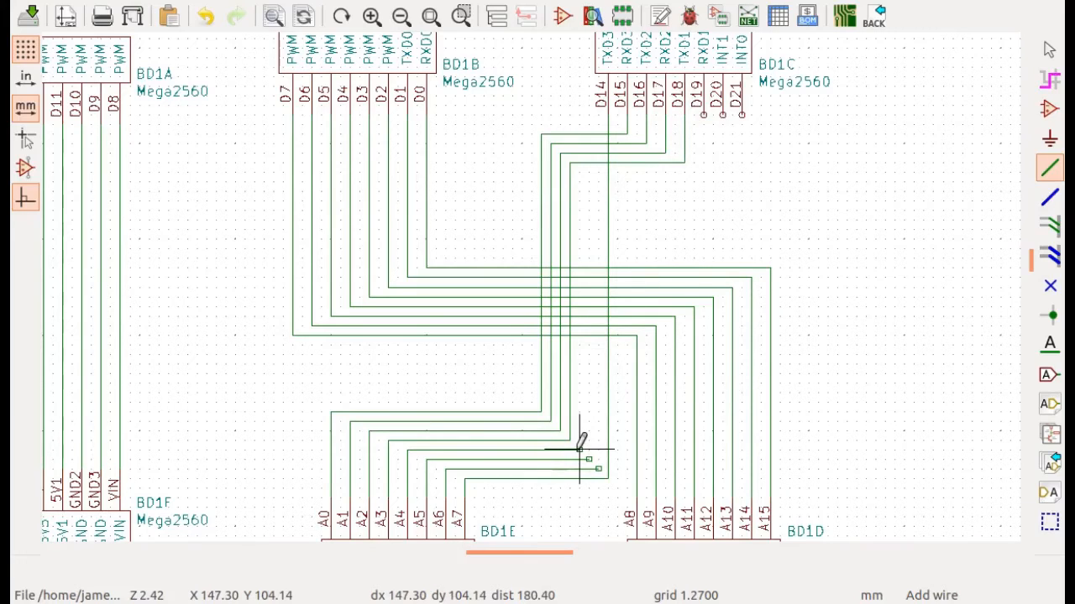
left_click(579, 450)
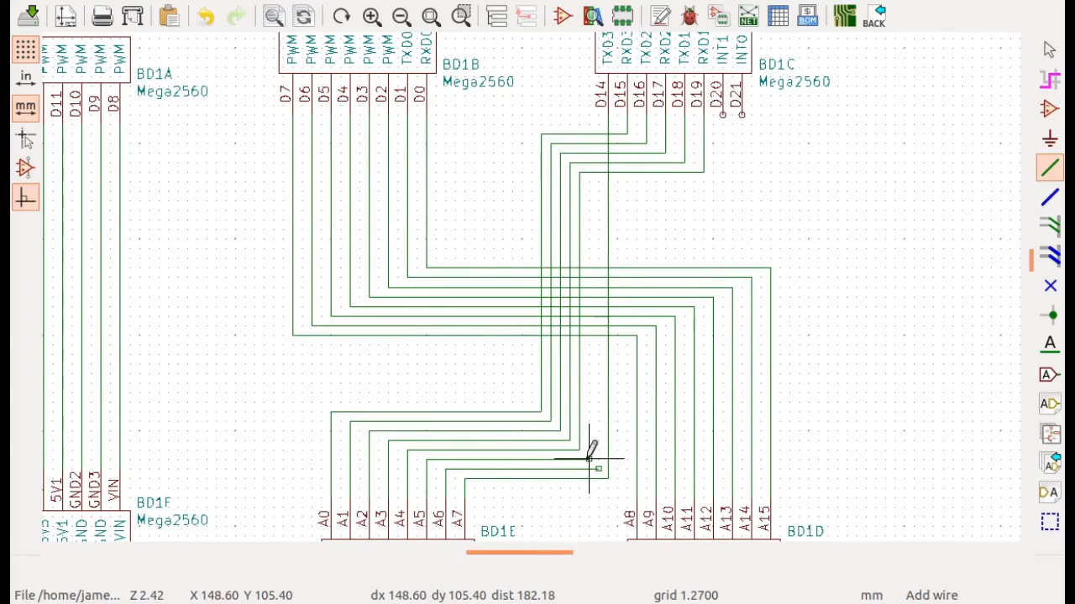
left_click(589, 182)
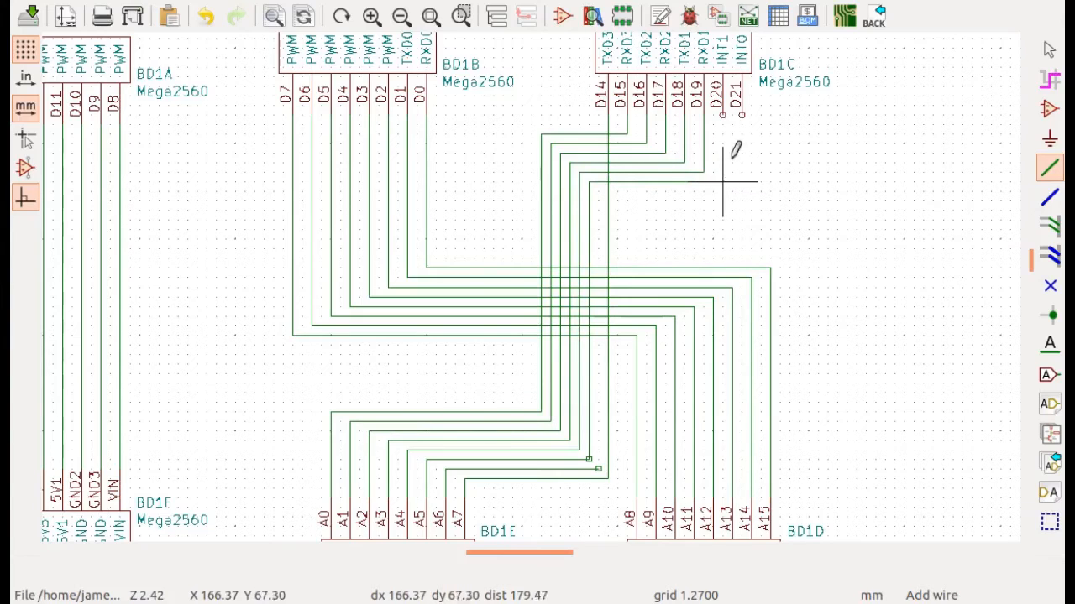
left_click(722, 109)
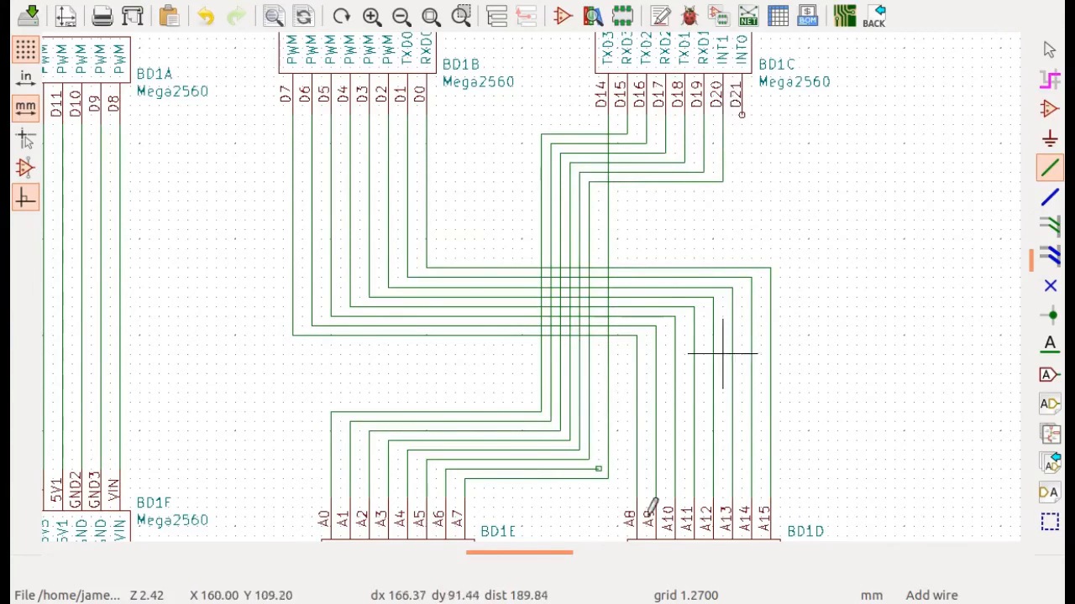
Route a wire from the open end of the A6 wire up and across to pin D21 of unit BD1C.
left_click(598, 469)
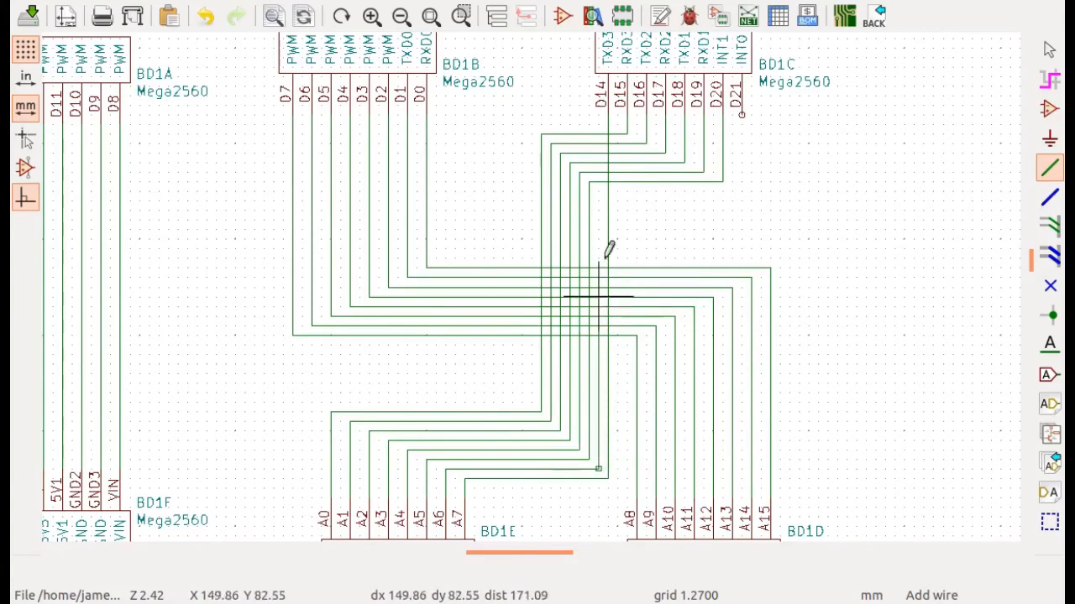
left_click(607, 191)
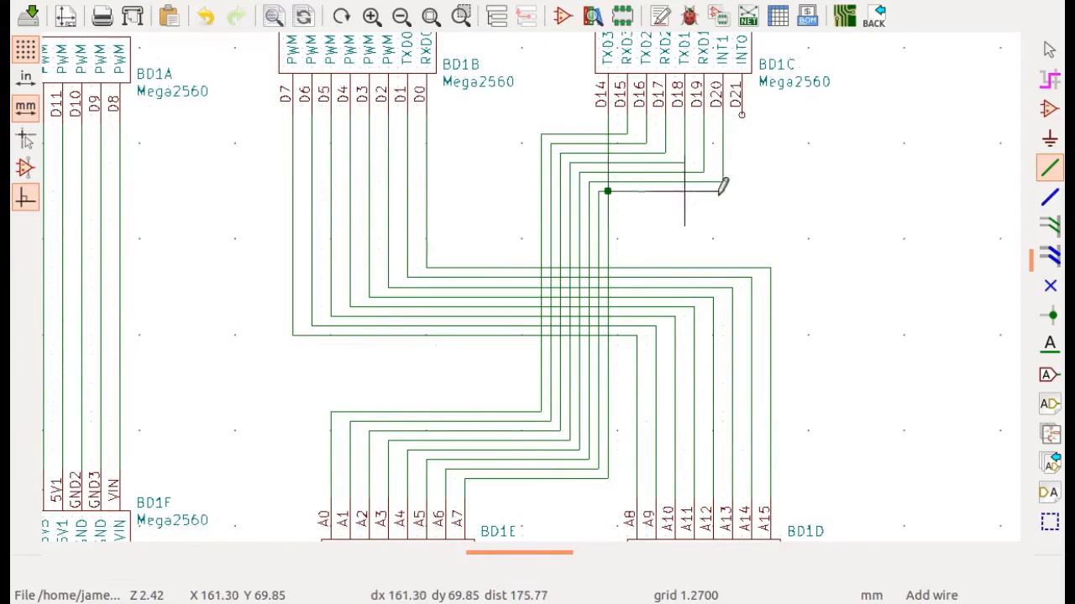
left_click(742, 103)
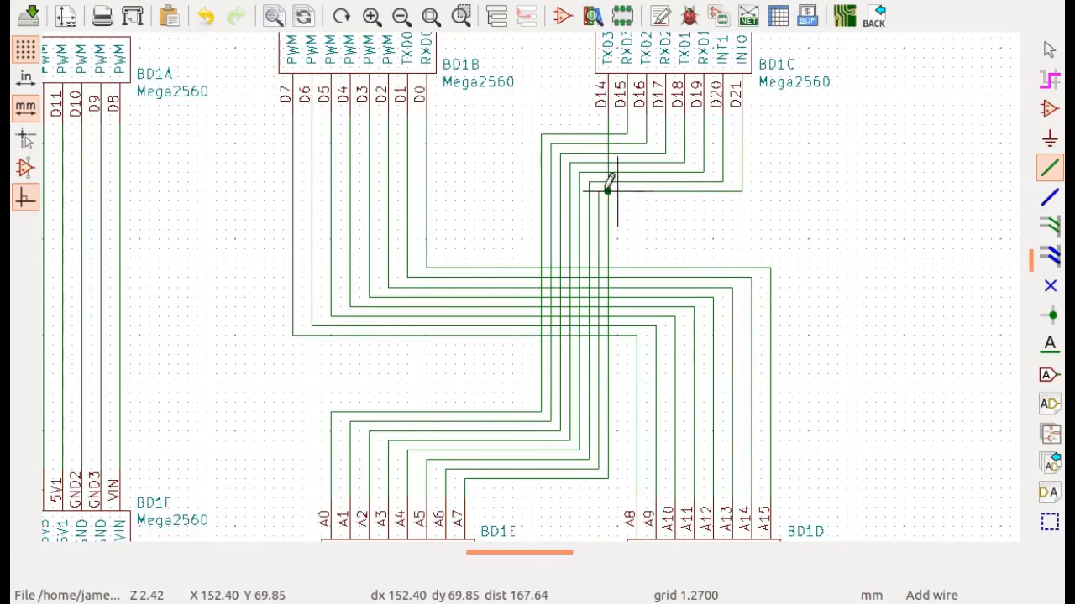
Delete the junction where the D21 wire crosses the vertical D14 wire.
left_click(1050, 49)
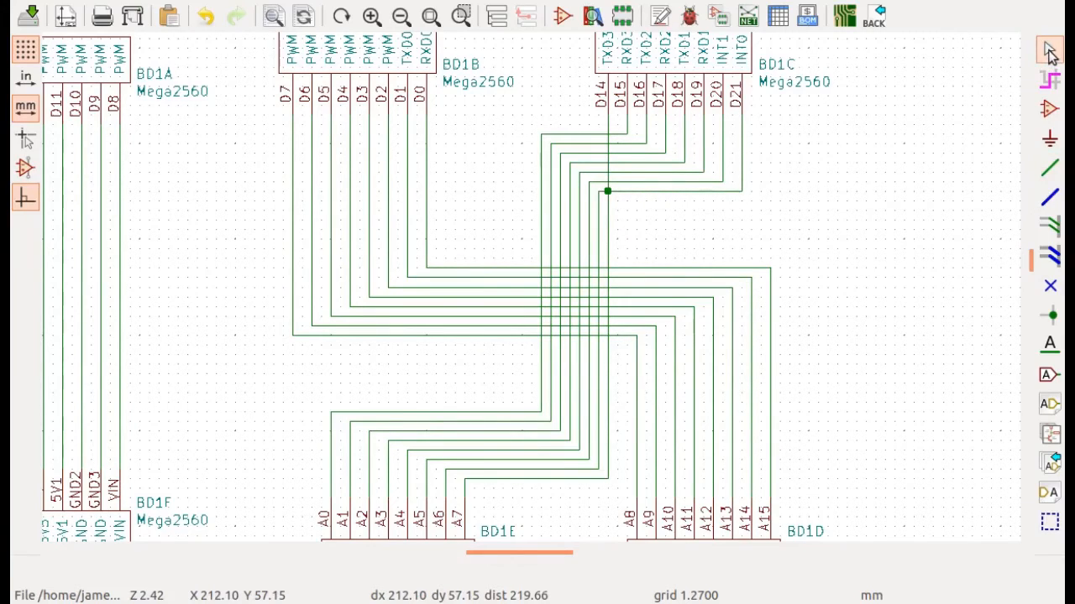
left_click(608, 192)
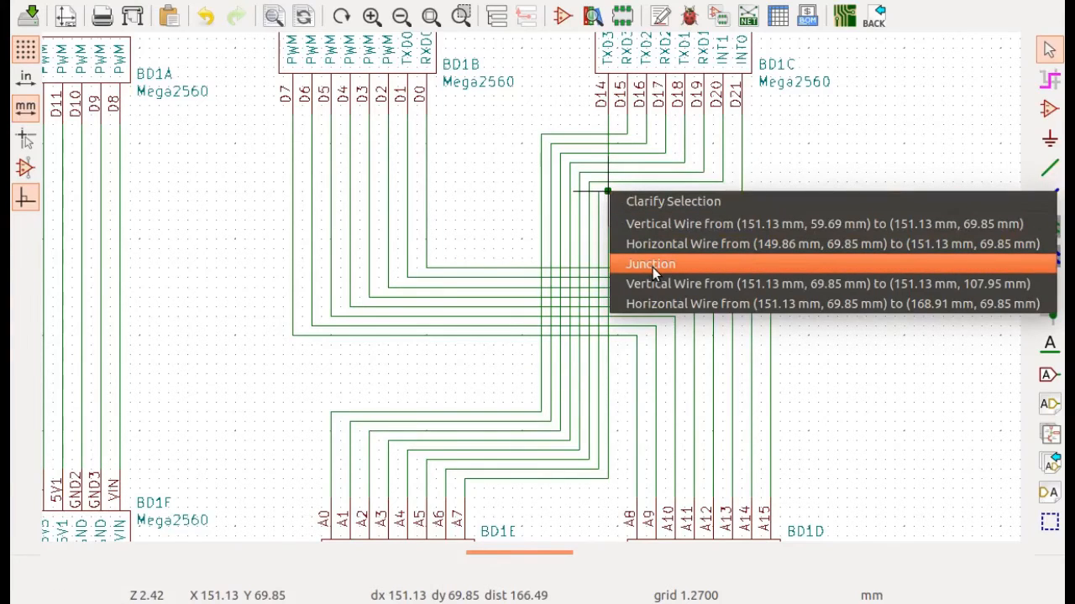
left_click(652, 267)
right_click(607, 191)
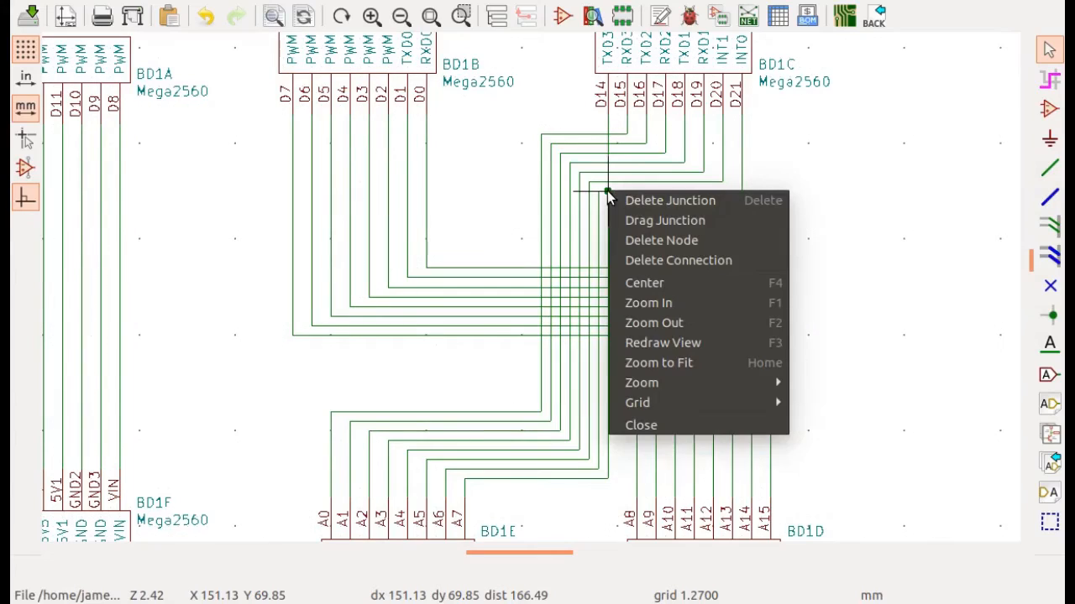
left_click(655, 200)
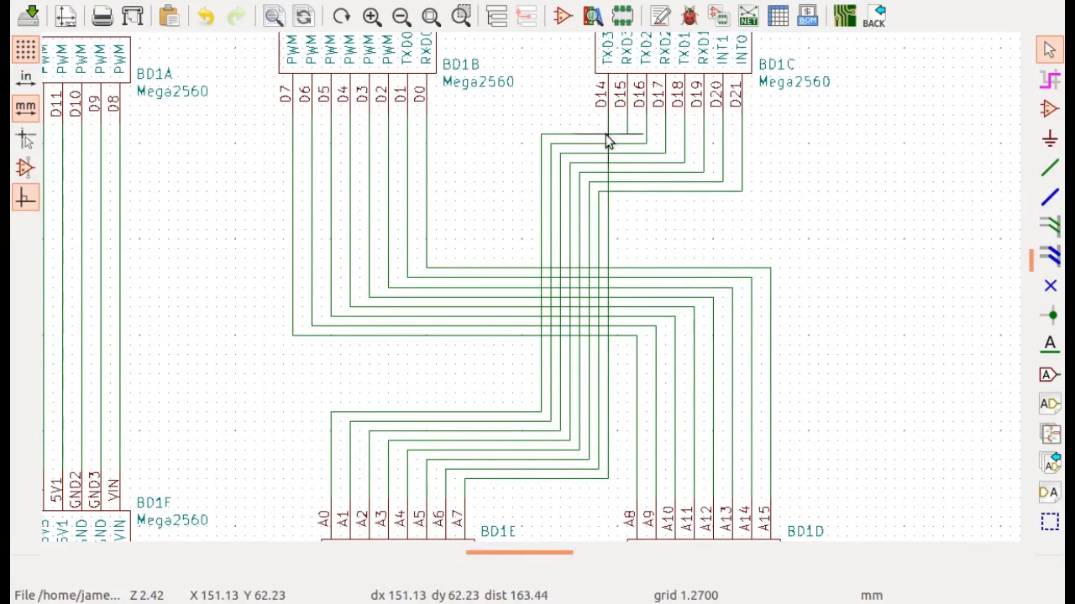
Look over the whole sheet to review the wiring between all the Mega2560 units.
scroll(546, 283, "down", 3)
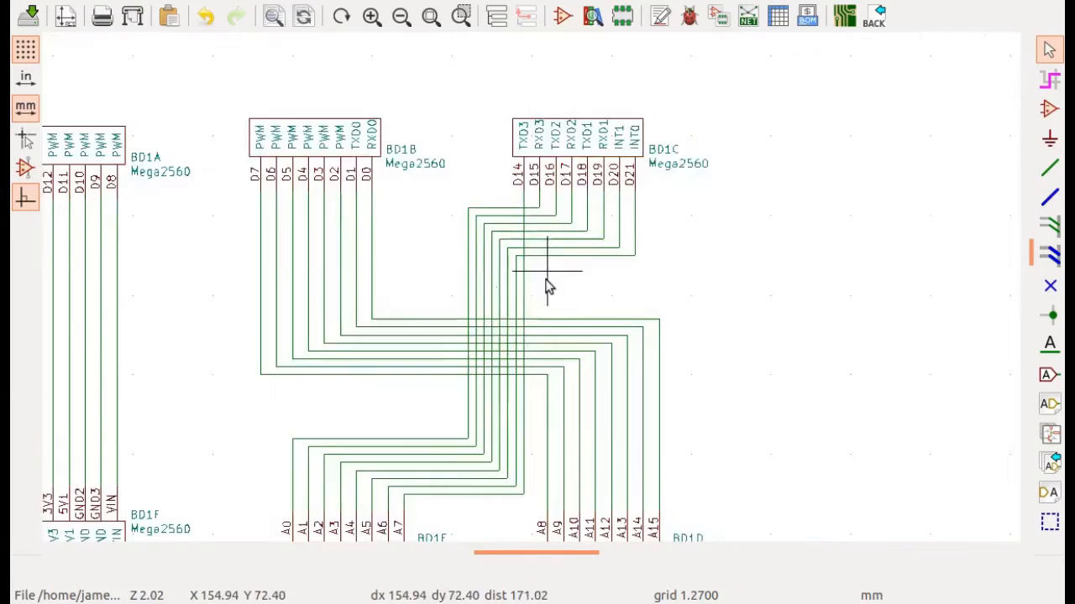
scroll(619, 236, "down", 1)
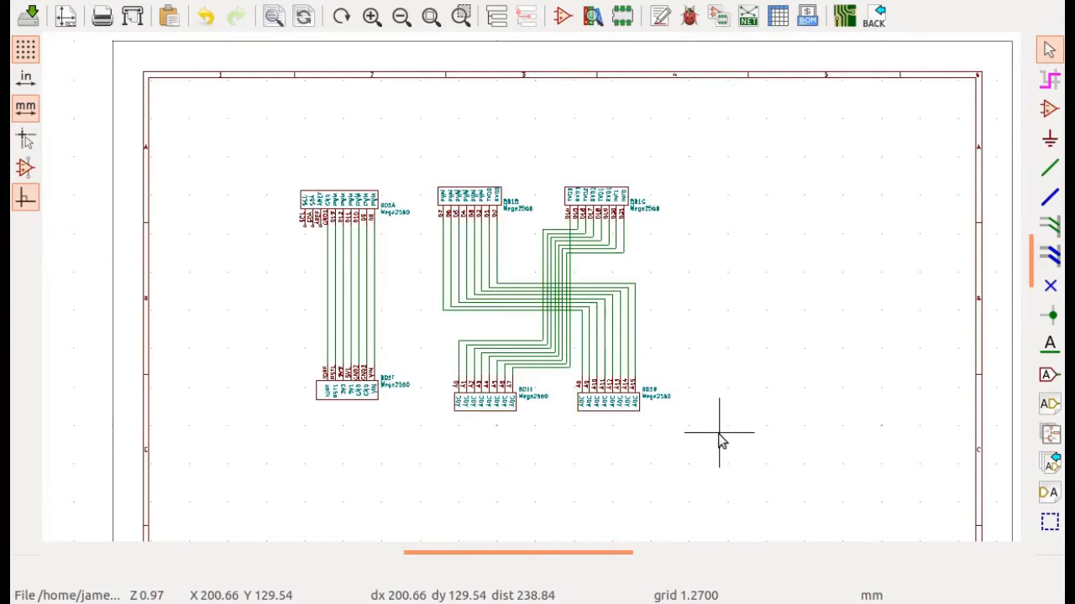
scroll(700, 420, "down", 1)
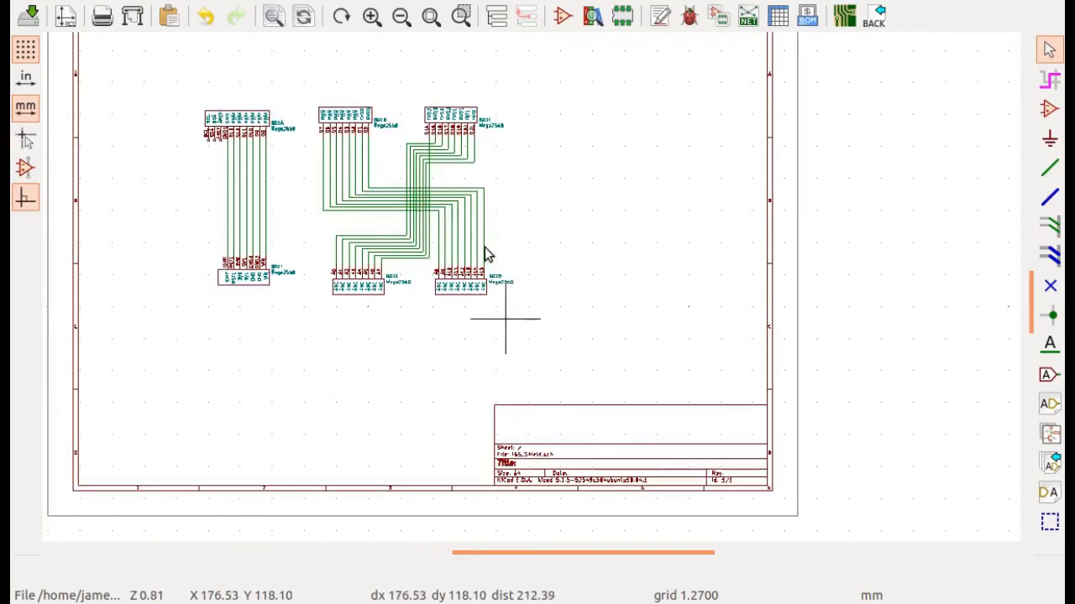
scroll(484, 252, "up", 1)
scroll(532, 293, "up", 1)
scroll(621, 288, "up", 1)
scroll(188, 240, "down", 3)
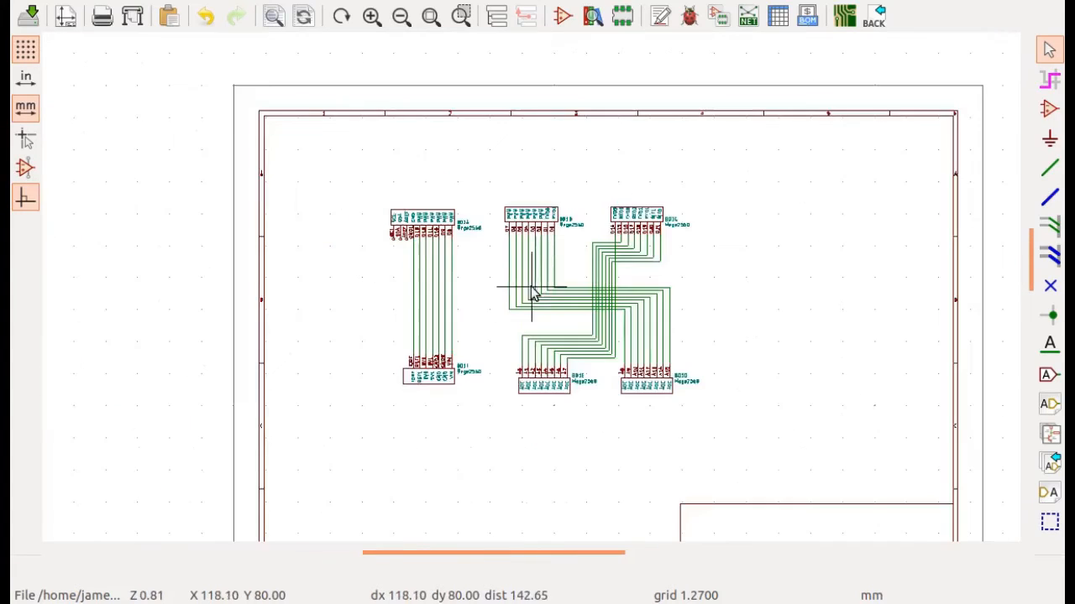
scroll(532, 294, "up", 1)
scroll(532, 293, "up", 4)
scroll(530, 293, "down", 1)
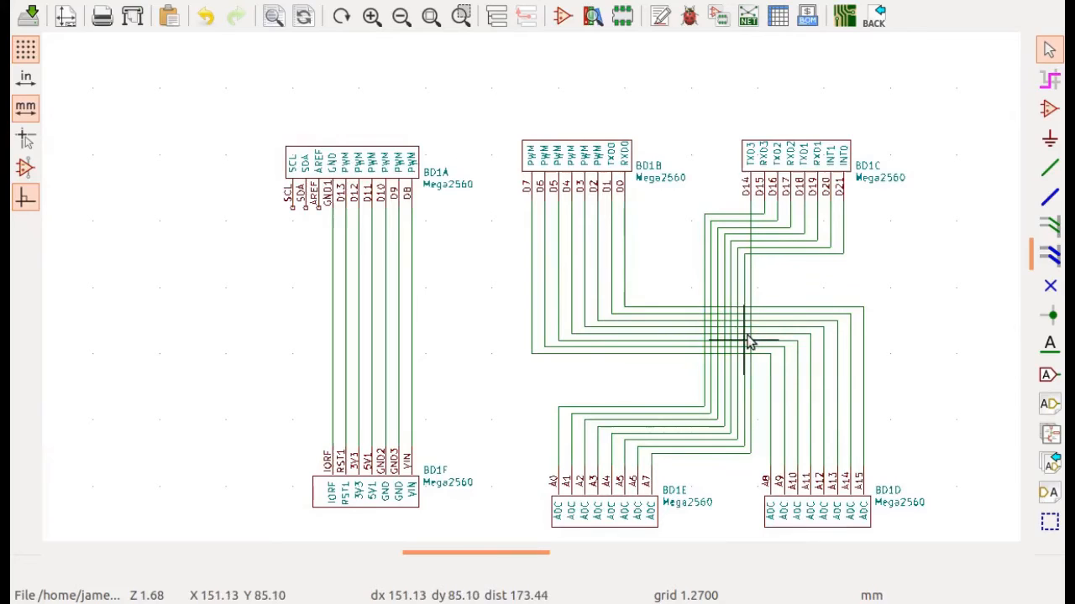
Run the electrical rules check on the schematic and inspect the marked pins of unit BD1A.
left_click(688, 18)
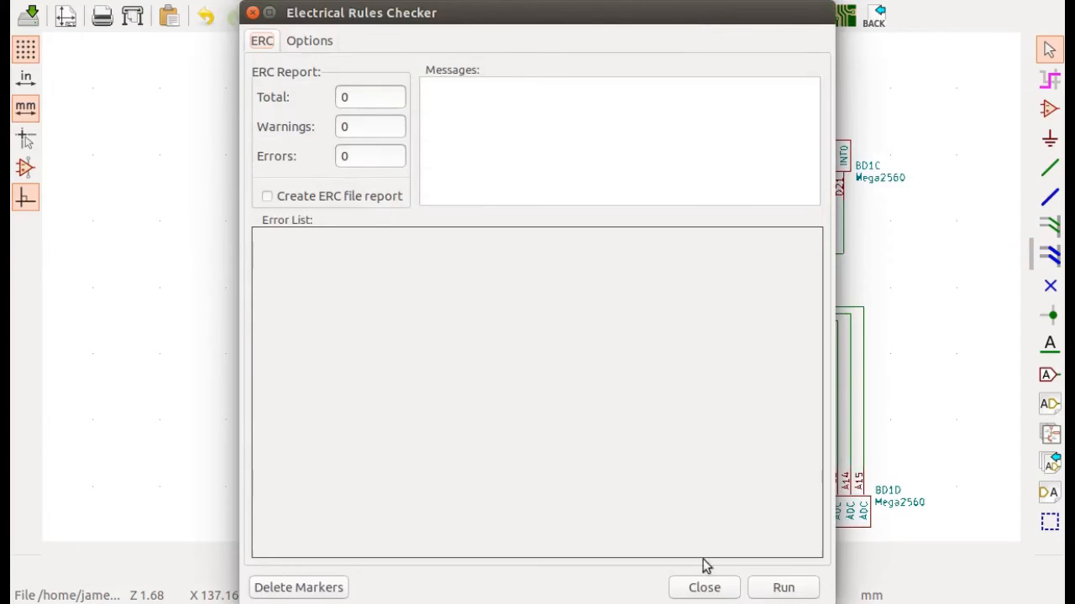
left_click(786, 588)
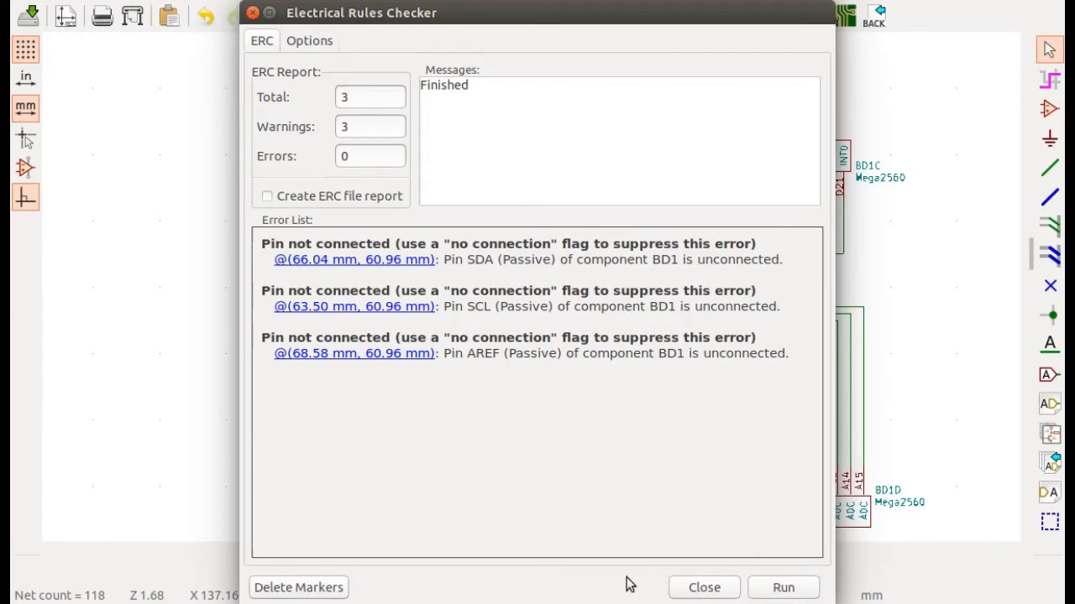
left_click(703, 587)
scroll(286, 205, "up", 3)
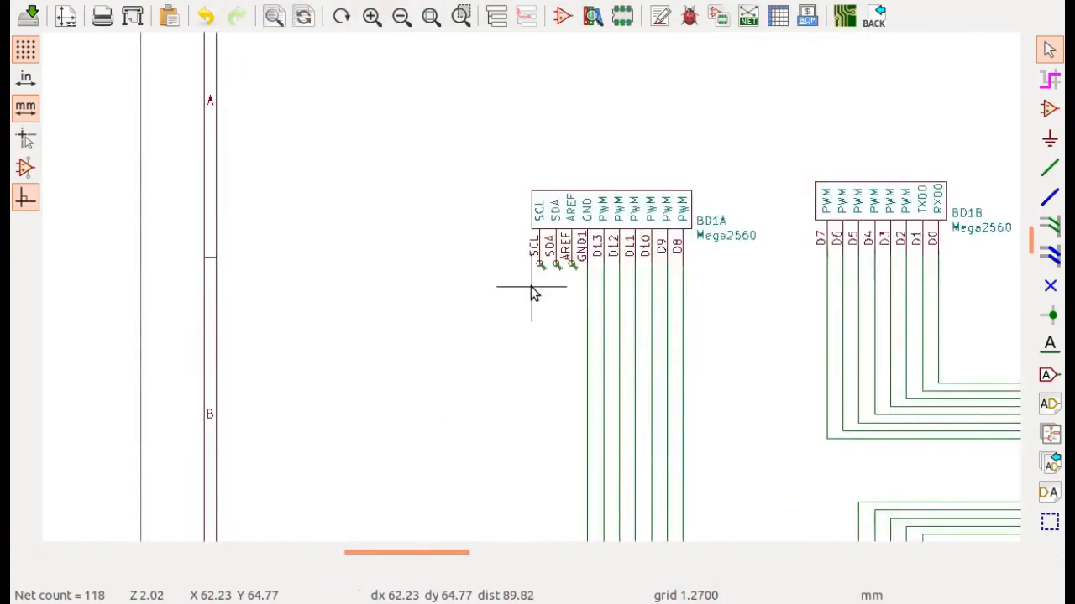
scroll(530, 288, "up", 3)
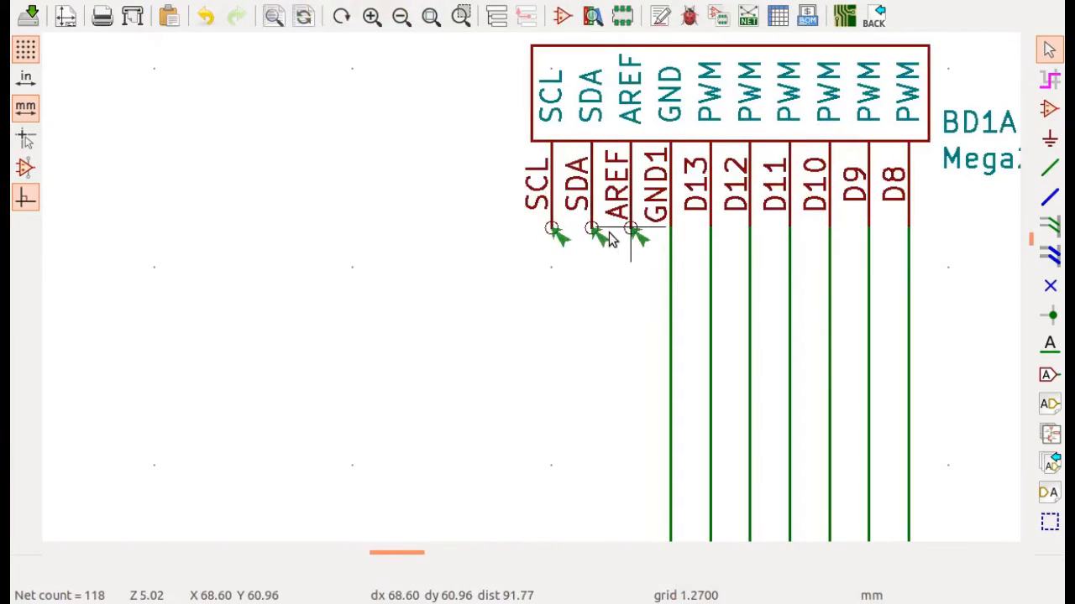
scroll(611, 239, "down", 4)
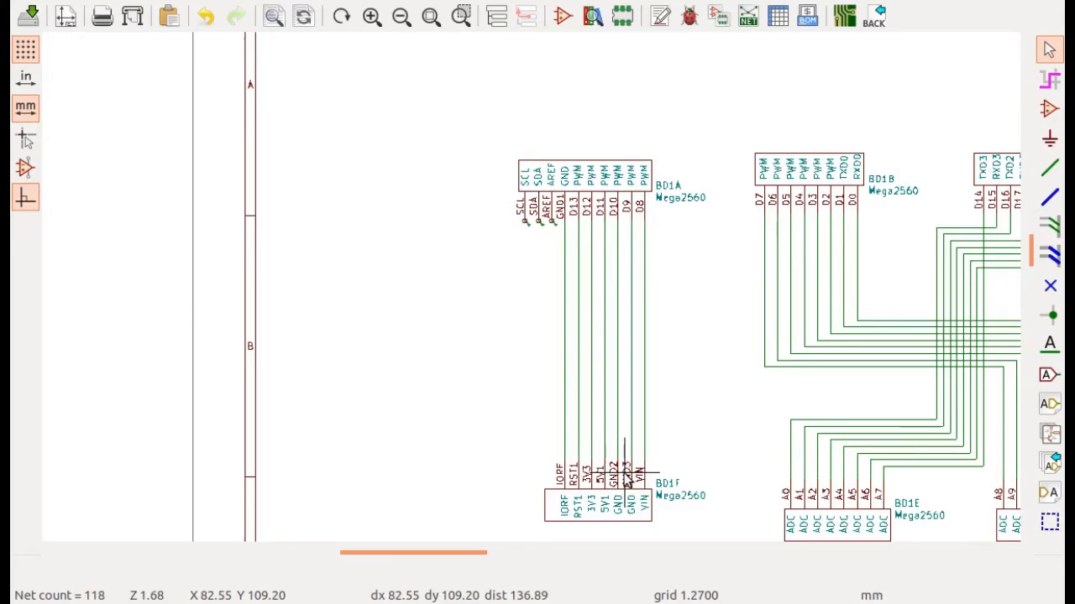
Place no connection flags on the AREF, SDA and SCL pins of unit BD1A.
left_click(1052, 288)
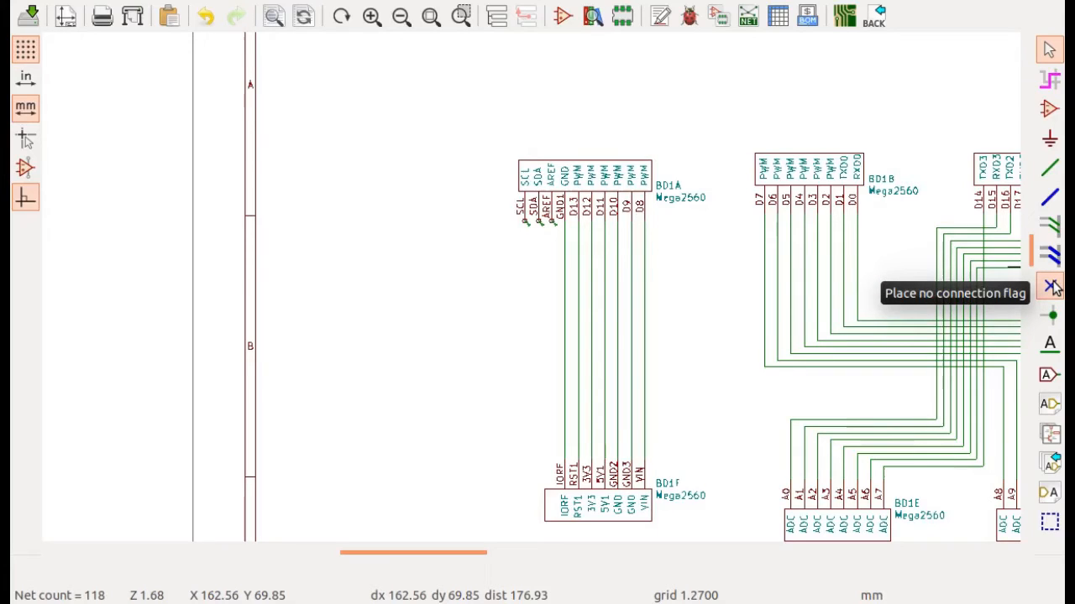
left_click(1052, 289)
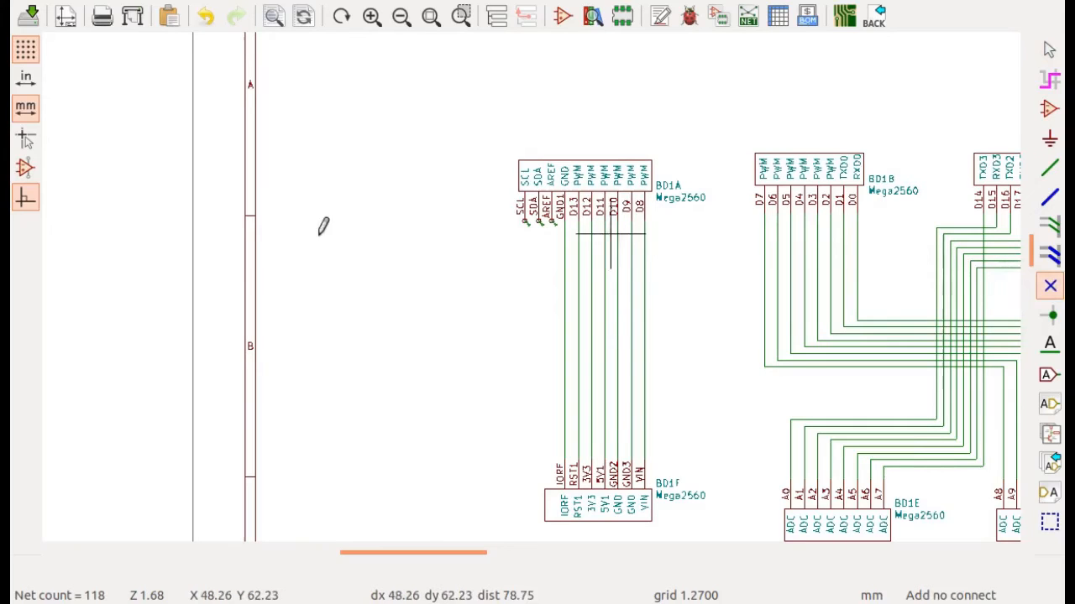
scroll(522, 223, "up", 1)
scroll(532, 287, "up", 4)
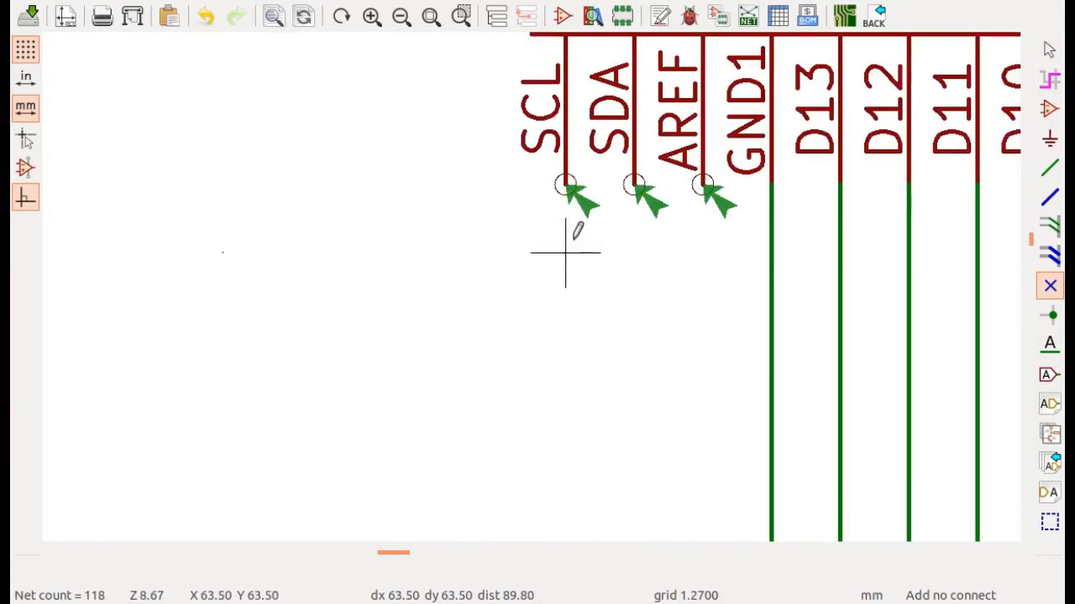
left_click(703, 184)
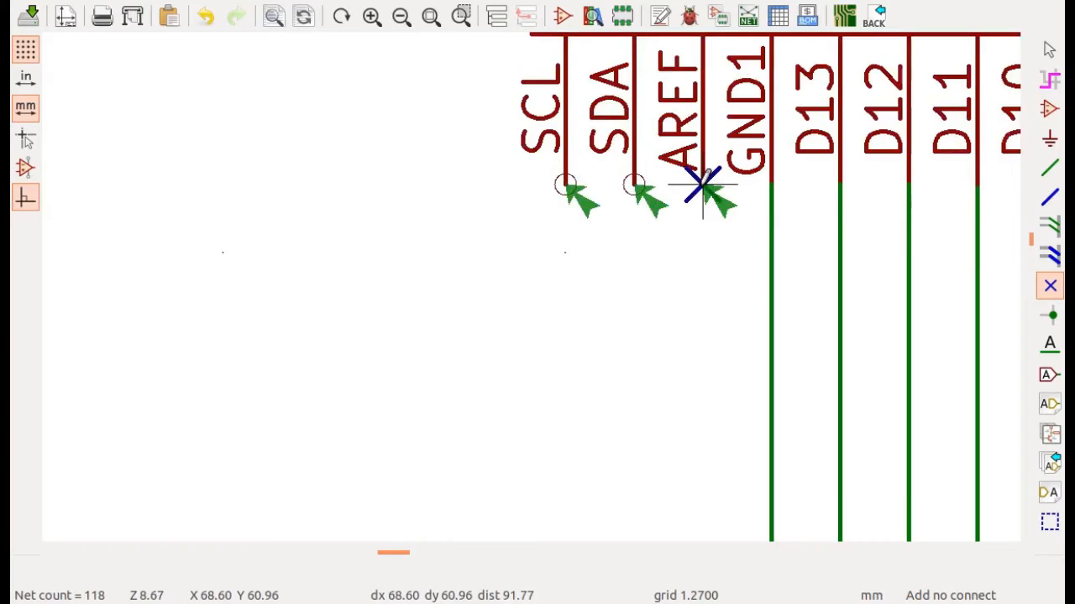
left_click(634, 185)
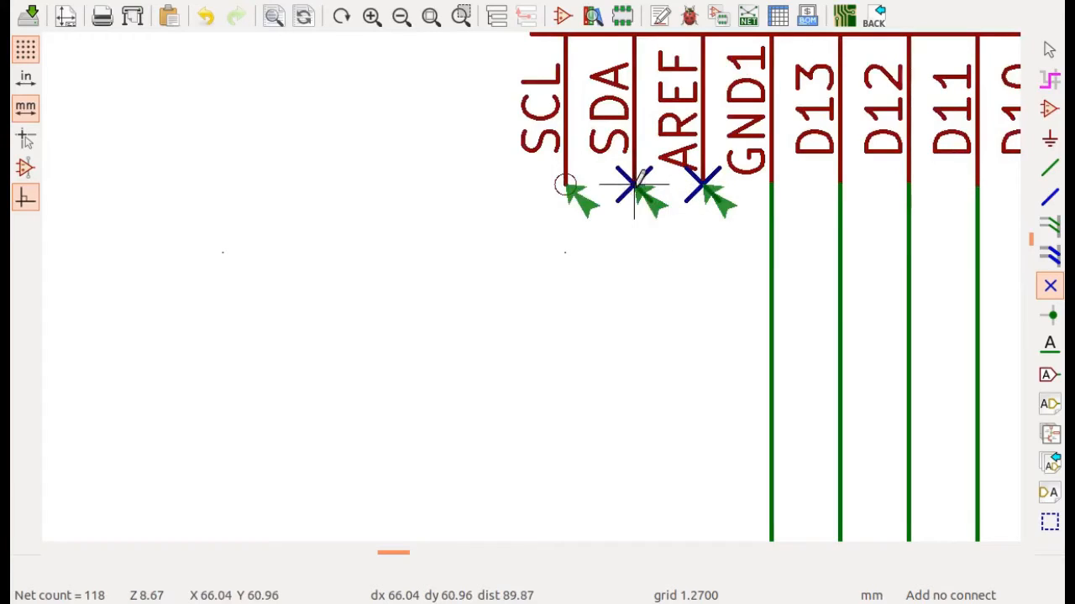
left_click(565, 185)
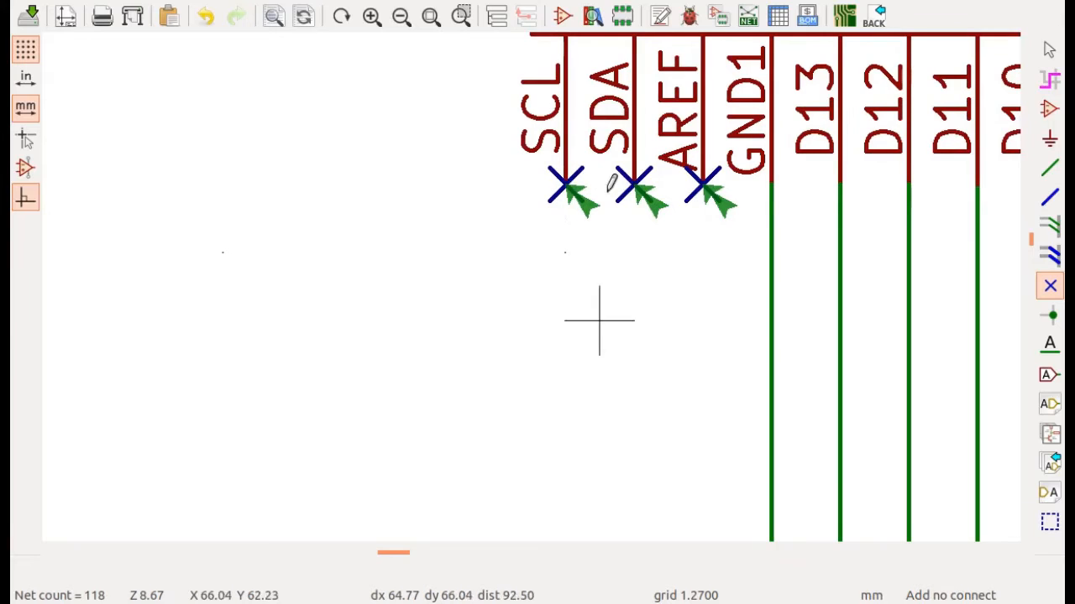
Rerun the electrical rules check on the schematic and close the checker after reviewing the report.
scroll(535, 277, "down", 5)
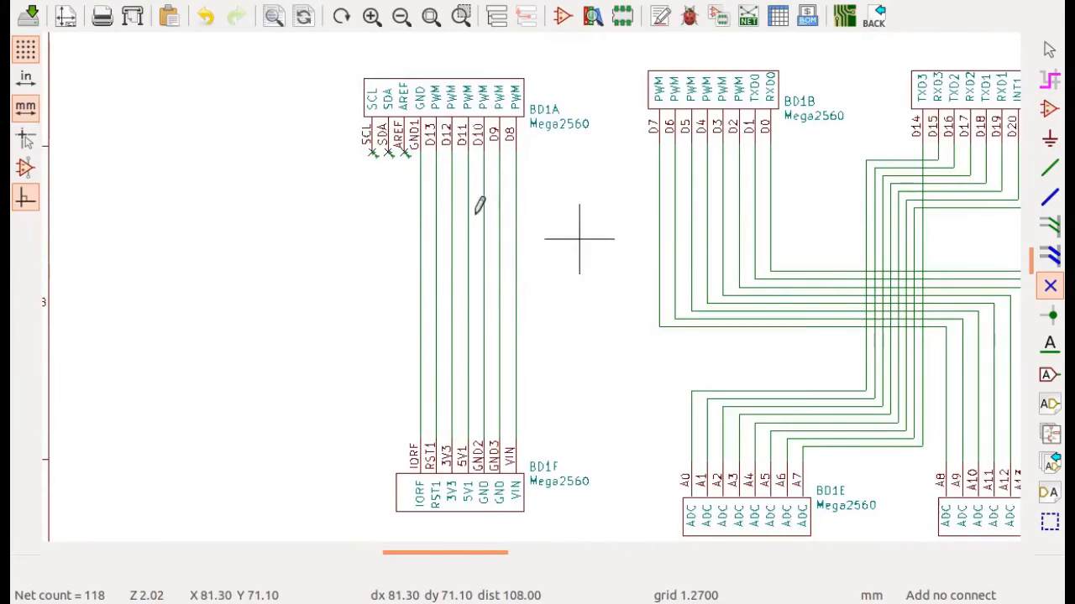
left_click(688, 19)
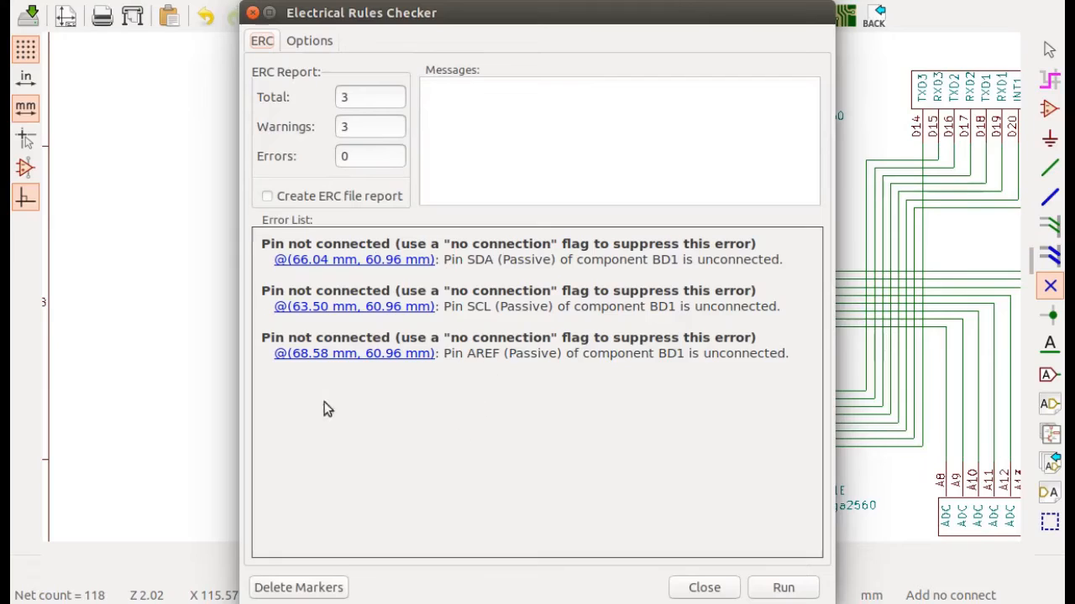
left_click(786, 592)
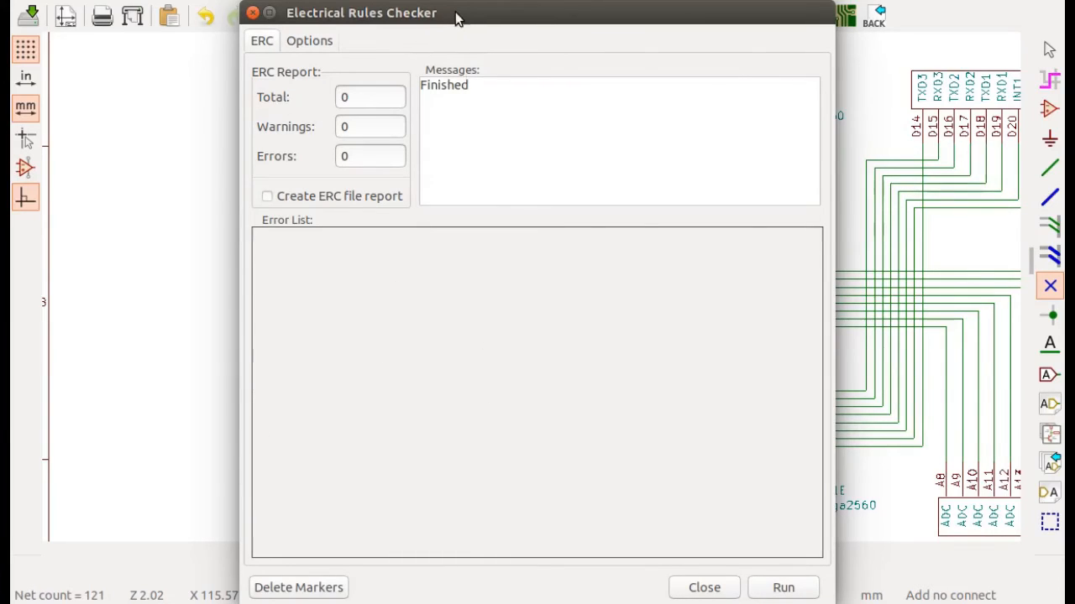
left_click_drag(455, 12, 757, 12)
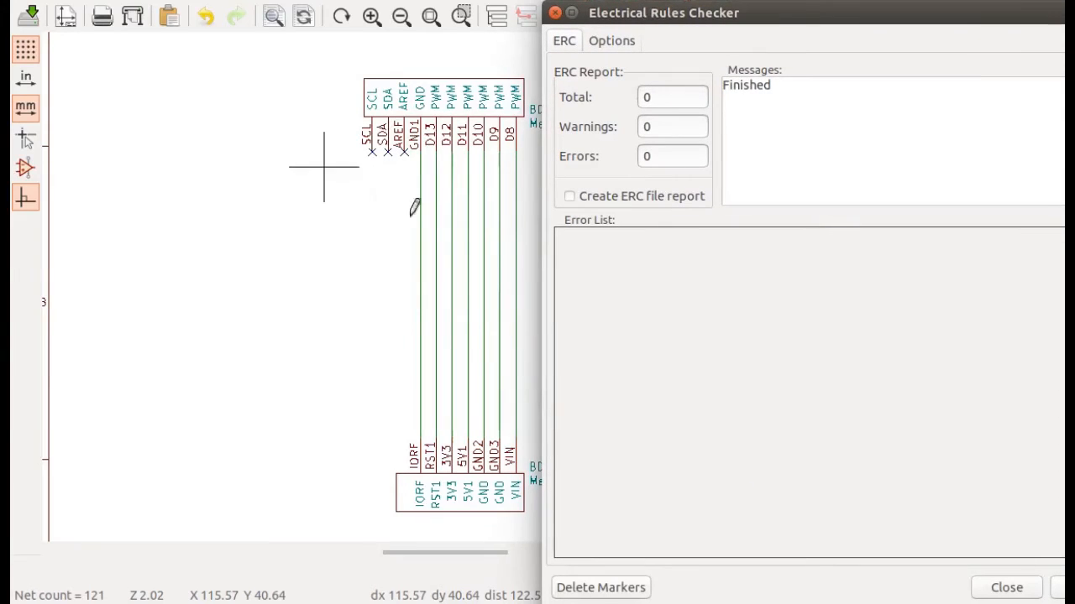
left_click_drag(903, 10, 685, 31)
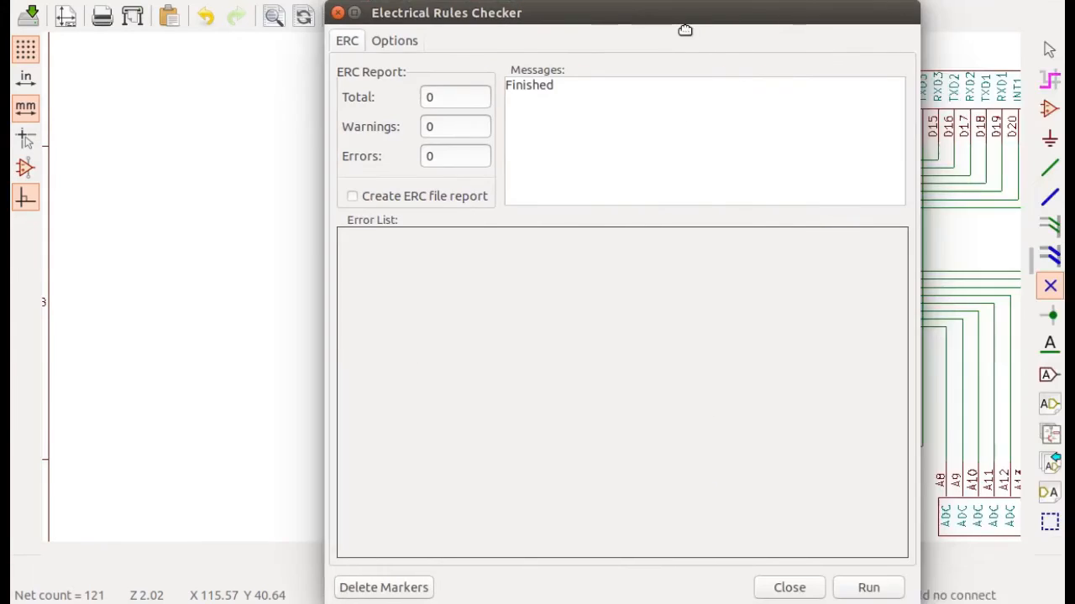
left_click(780, 591)
Save the schematic and generate its netlist in the default Pcbnew format as IGS_Shield.net.
scroll(775, 242, "down", 4)
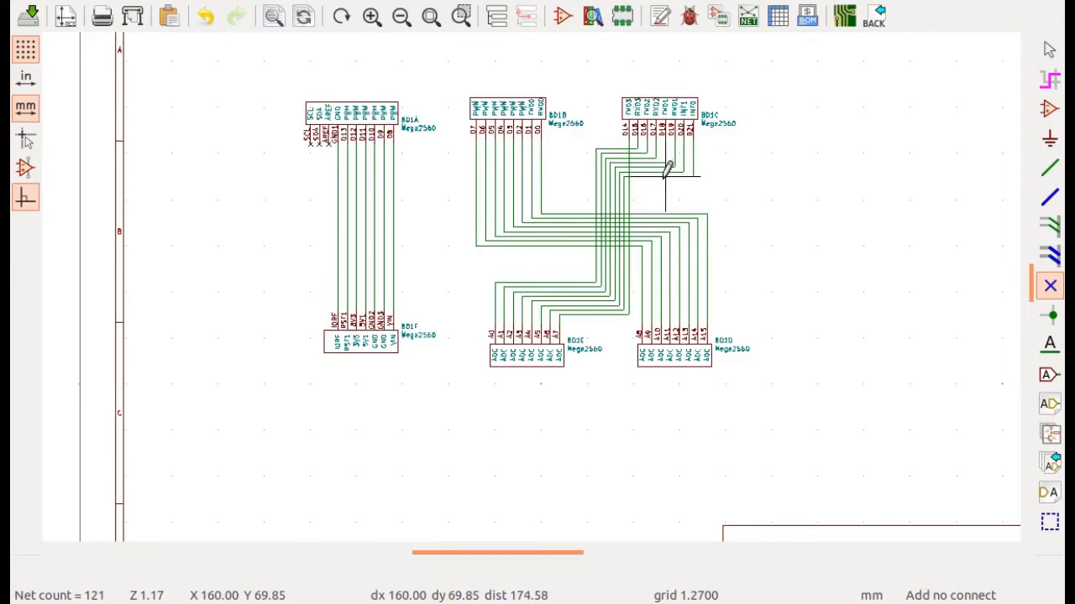
left_click(31, 17)
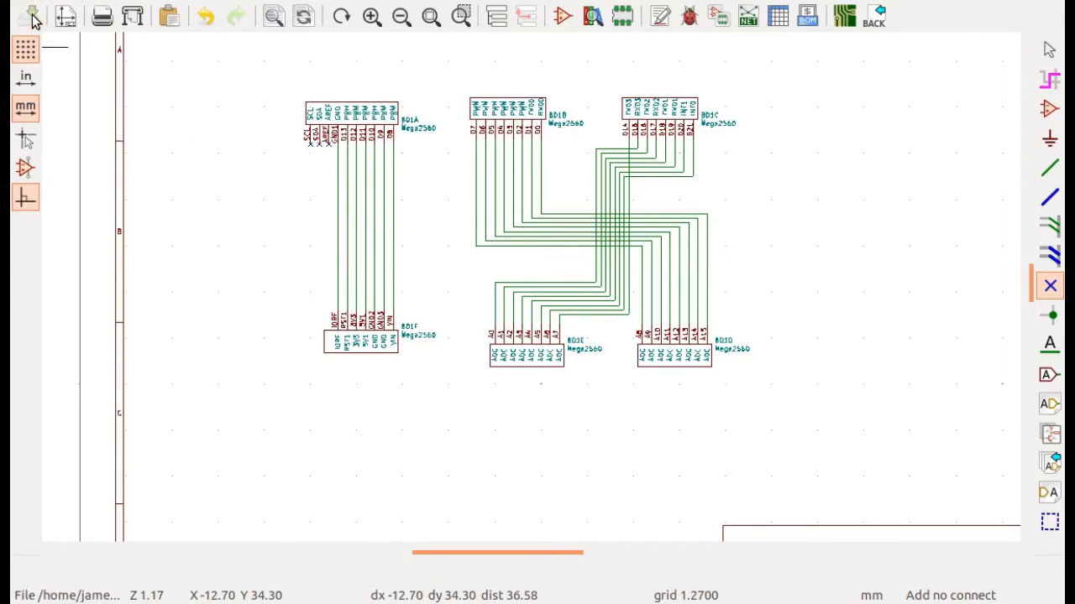
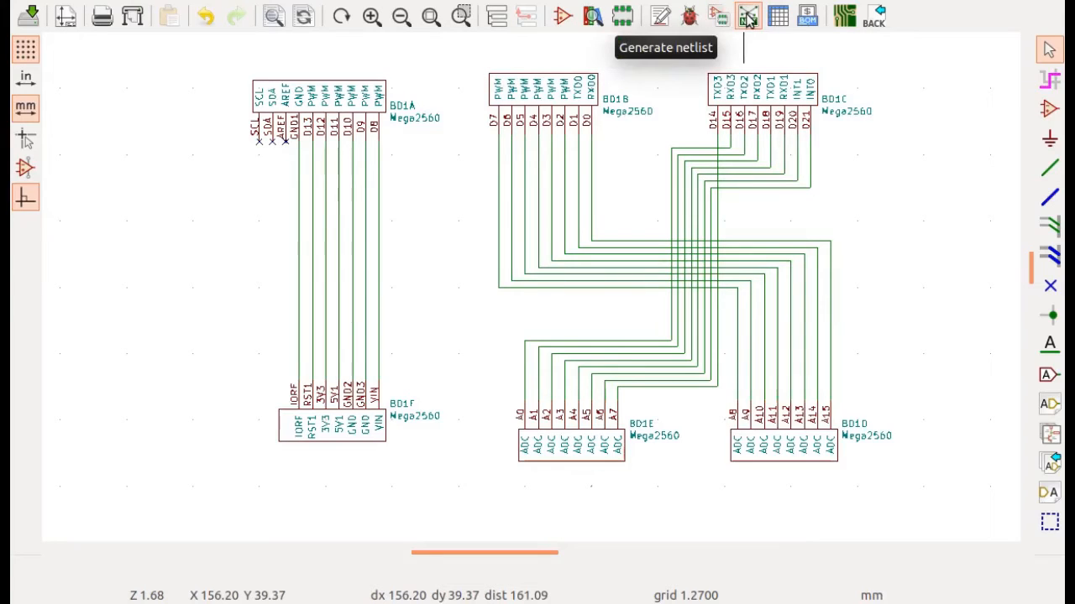
left_click(748, 20)
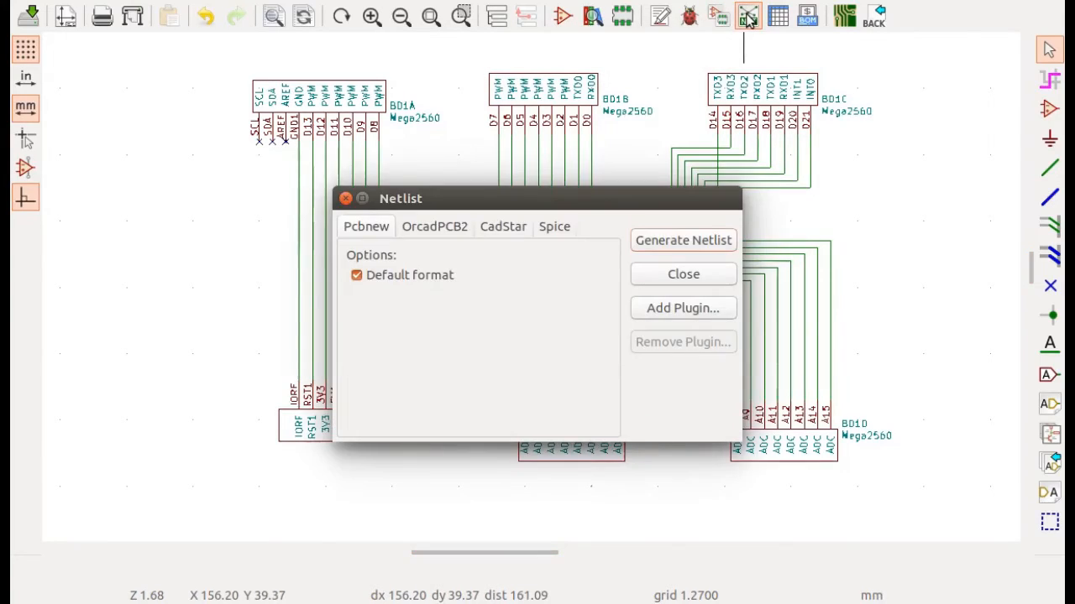
left_click(682, 242)
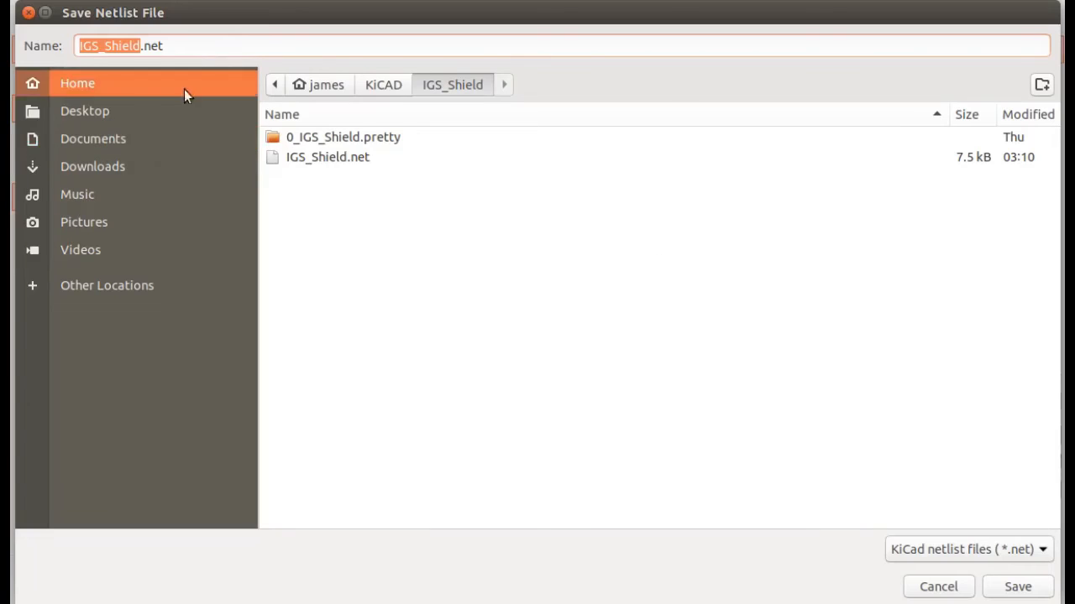
left_click(1017, 587)
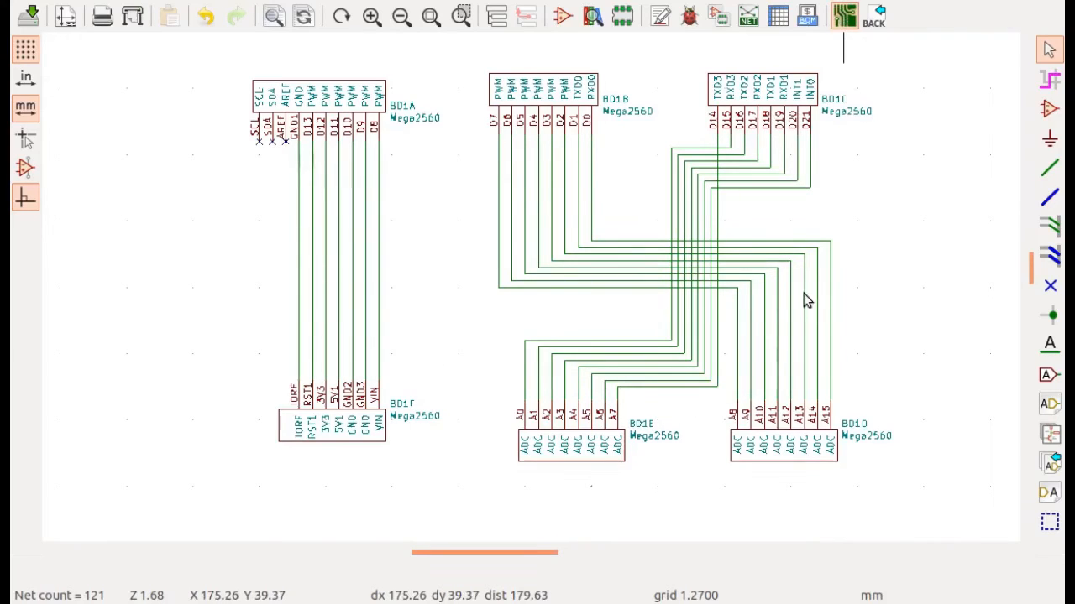
Switch to the PCB editor, update the board from the schematic and place the Mega2560 shield footprint inside the sheet.
left_click(844, 15)
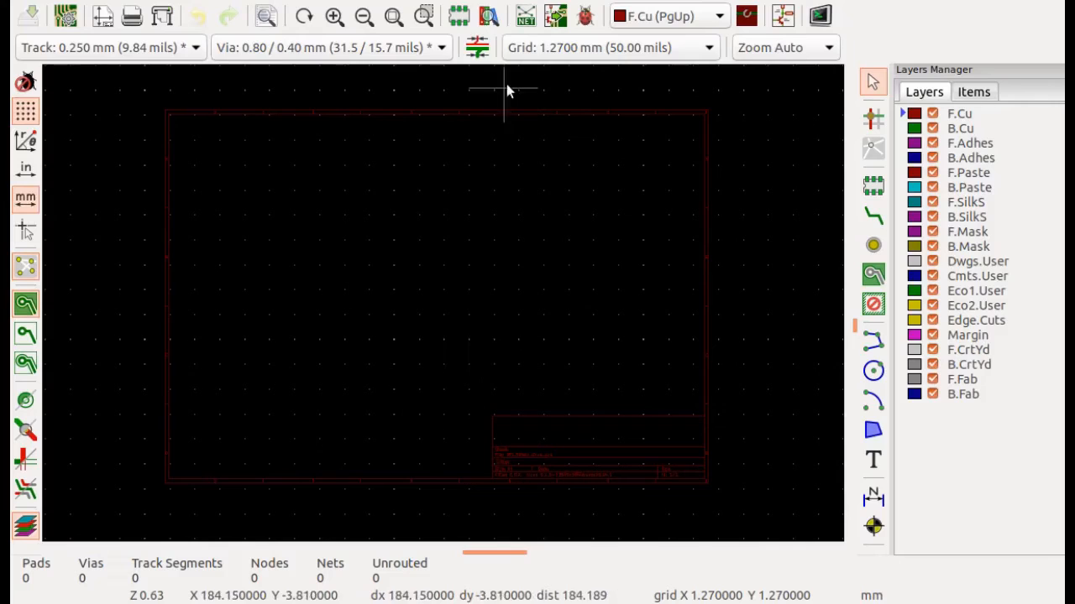
left_click(555, 17)
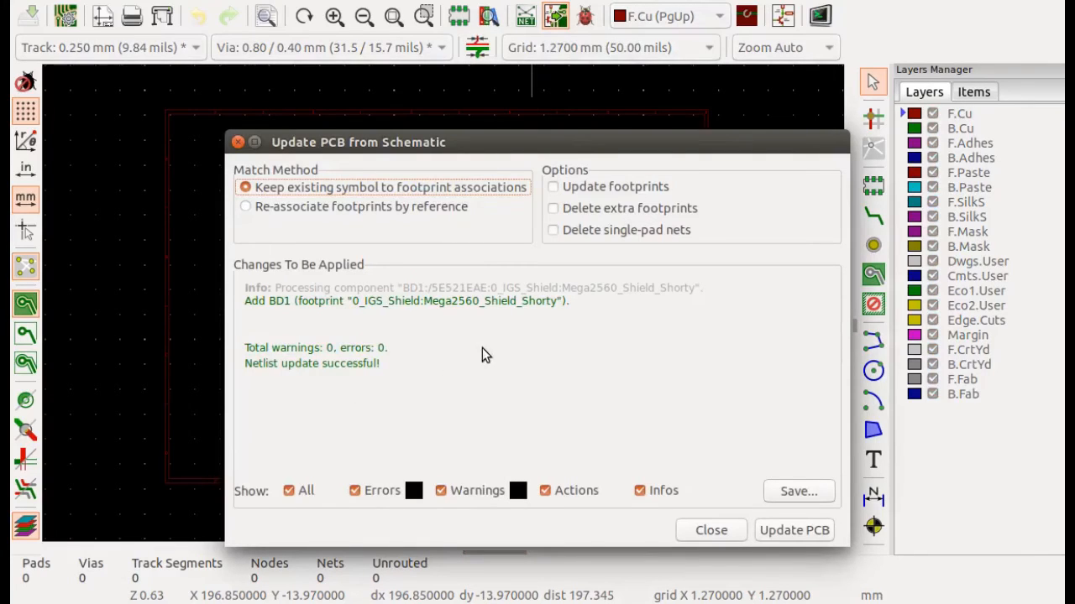
left_click(794, 534)
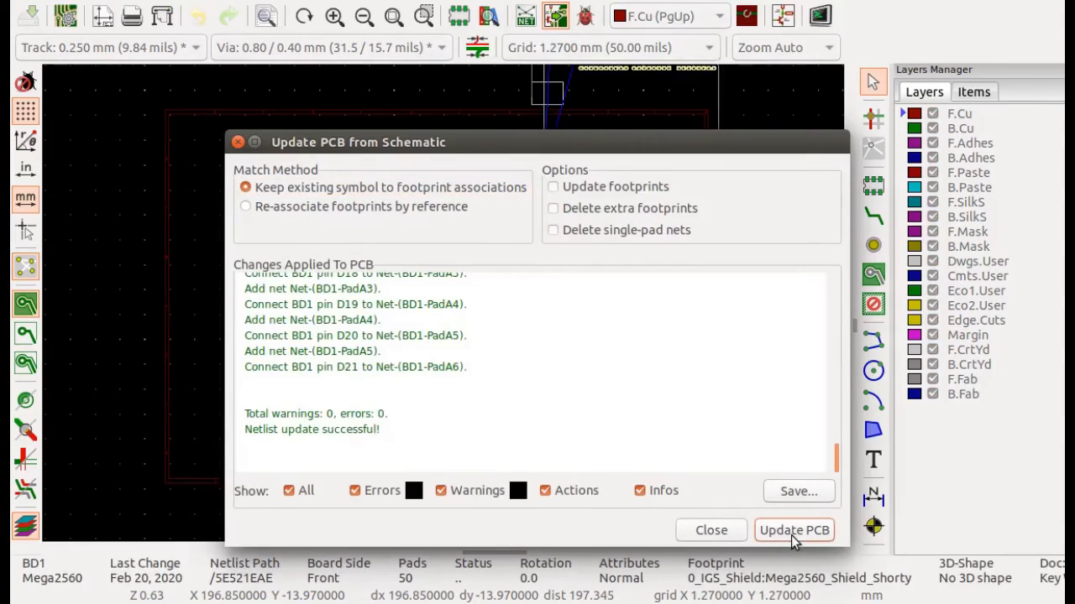
left_click(713, 533)
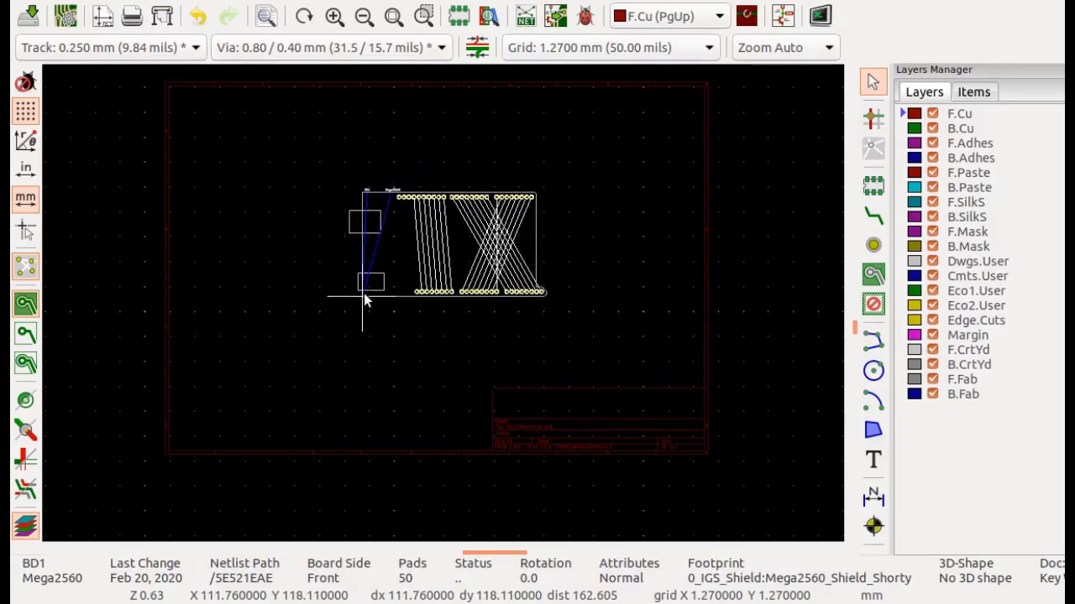
left_click(364, 292)
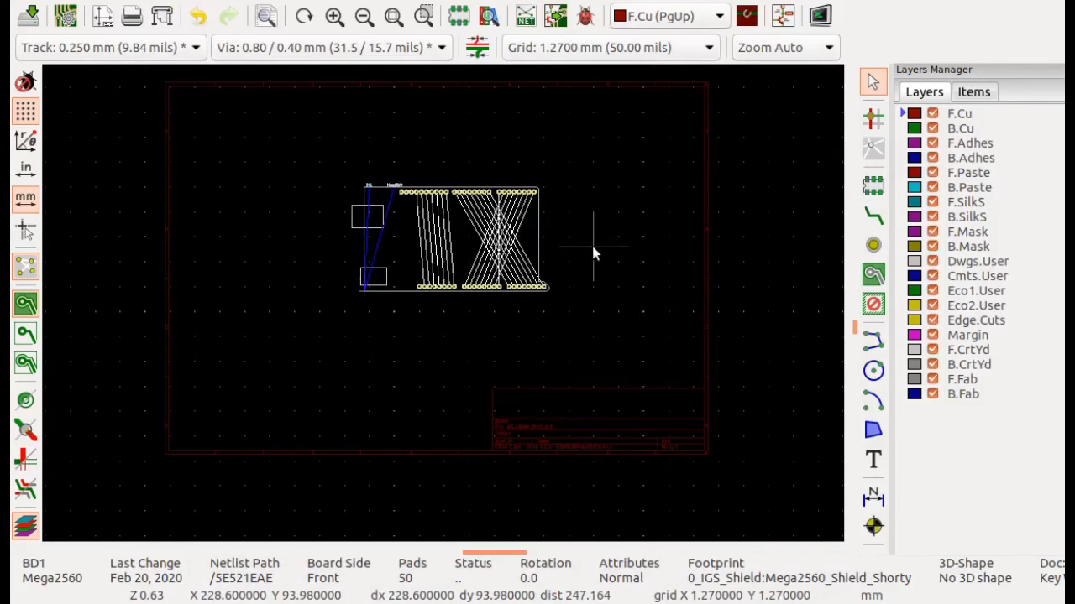
Examine the footprint's pad connections by hiding the board ratsnest and showing it again.
key("Home")
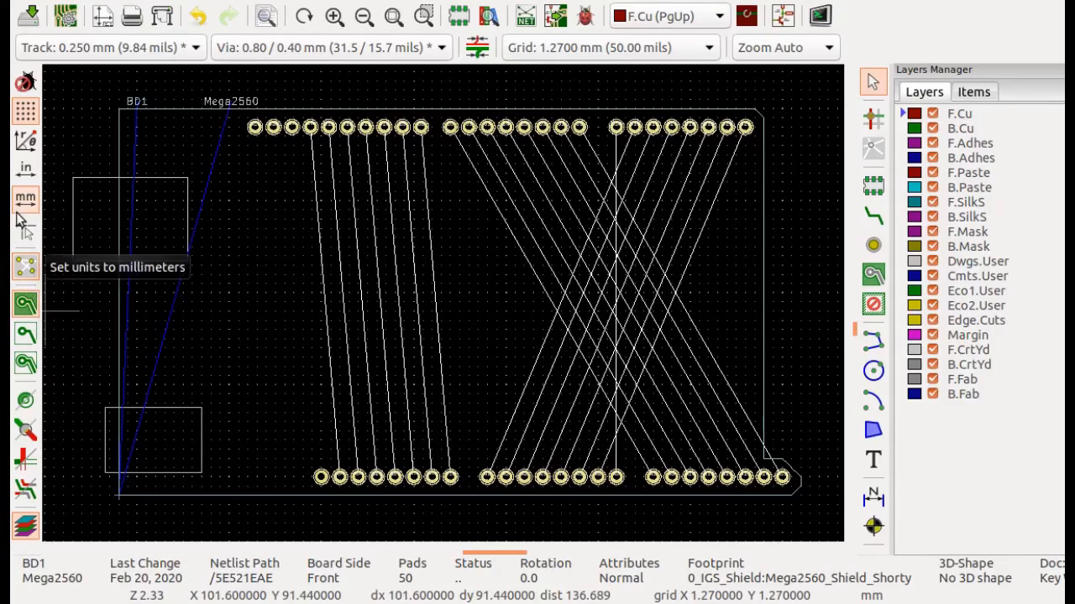
left_click(25, 269)
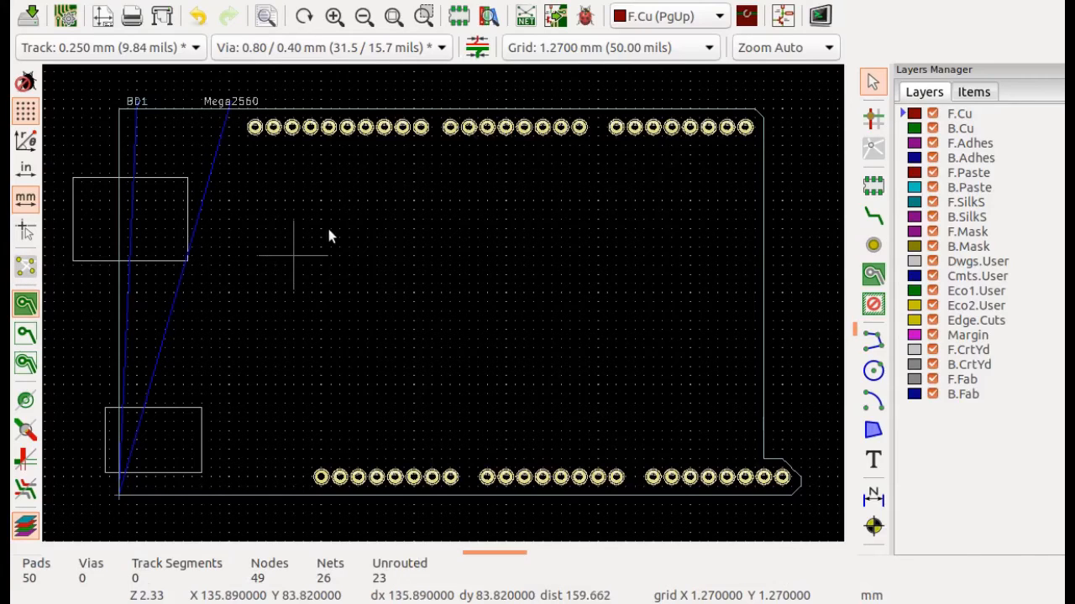
left_click(25, 269)
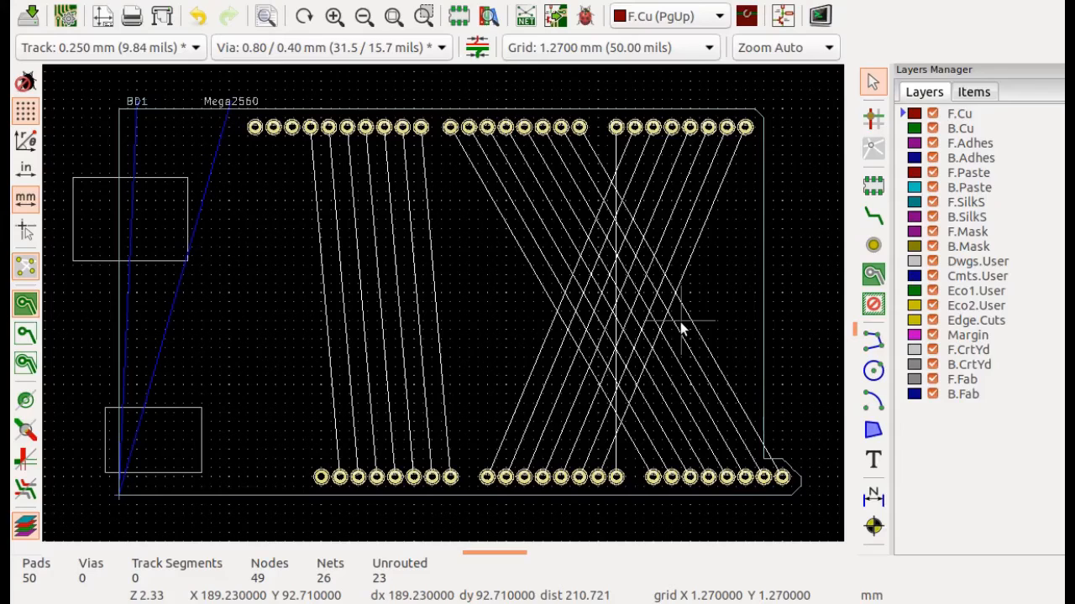
Delete the entire Mega2560 shield footprint from the board and save the board file.
scroll(597, 257, "down", 3)
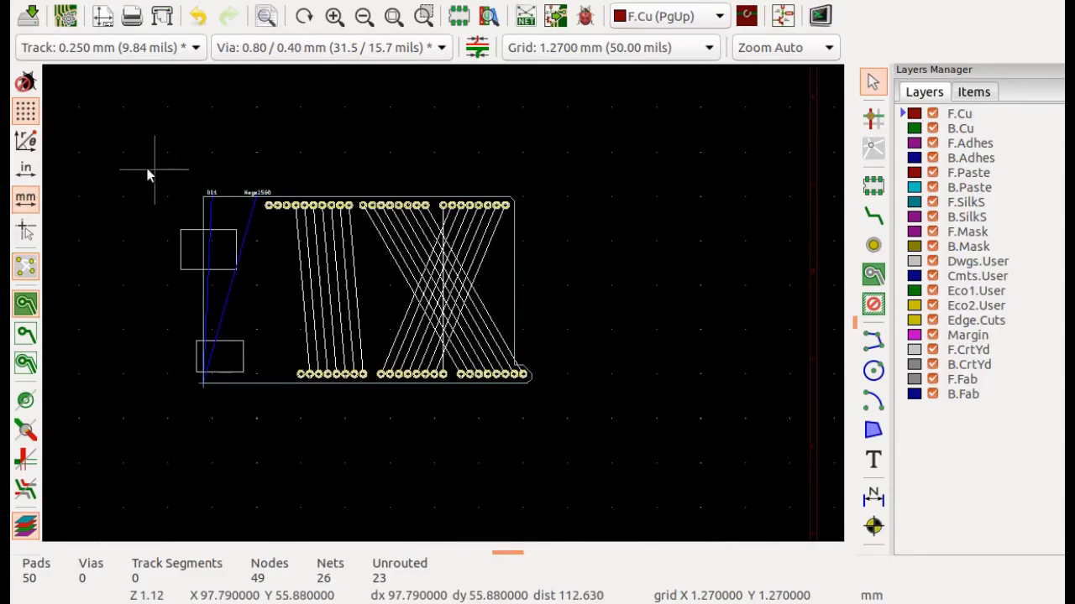
left_click(873, 83)
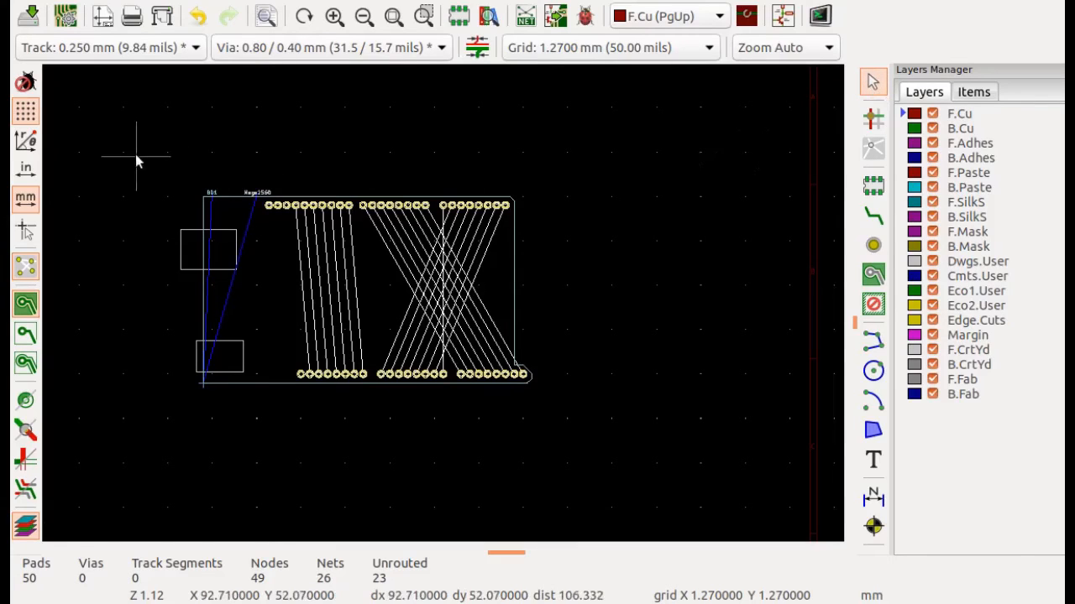
left_click_drag(139, 147, 591, 419)
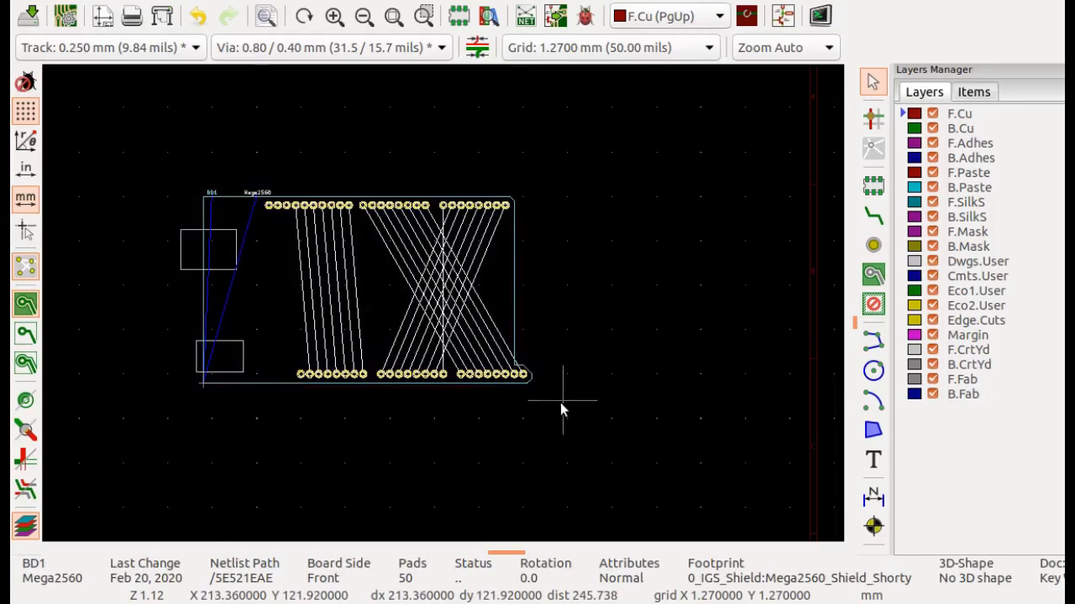
key("Delete")
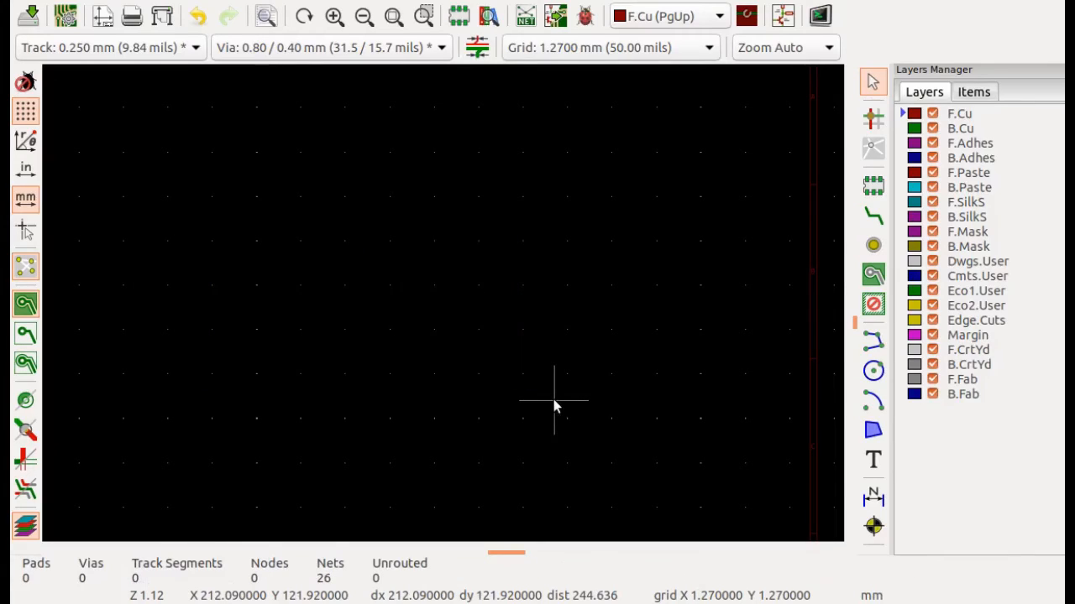
left_click(30, 17)
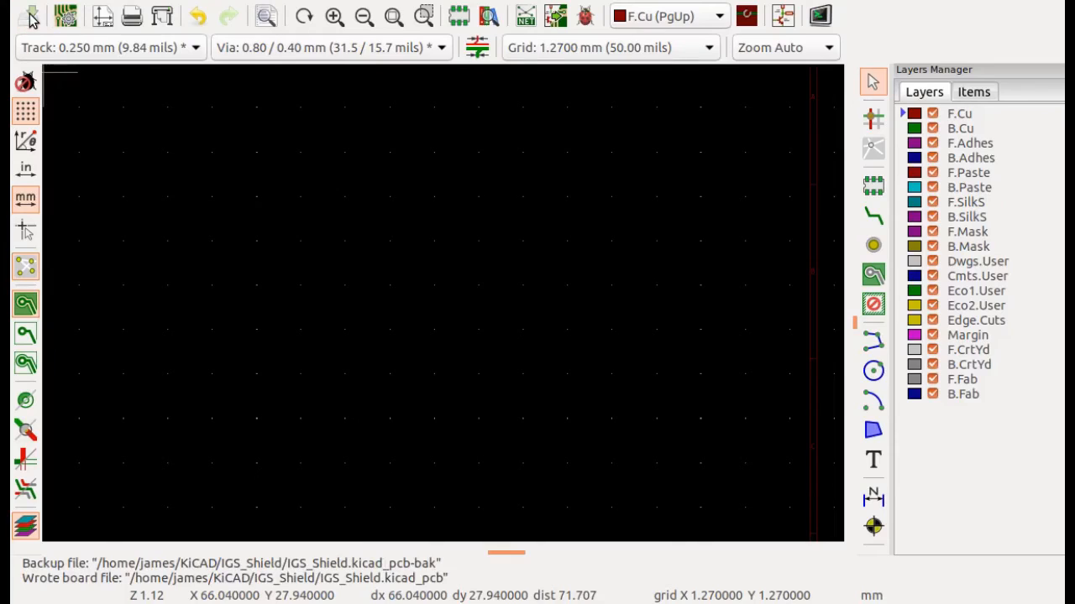
Return to the schematic and shift unit BD1F up about 38 mm towards BD1A, keeping its wires attached.
scroll(572, 365, "down", 5)
scroll(302, 267, "up", 1)
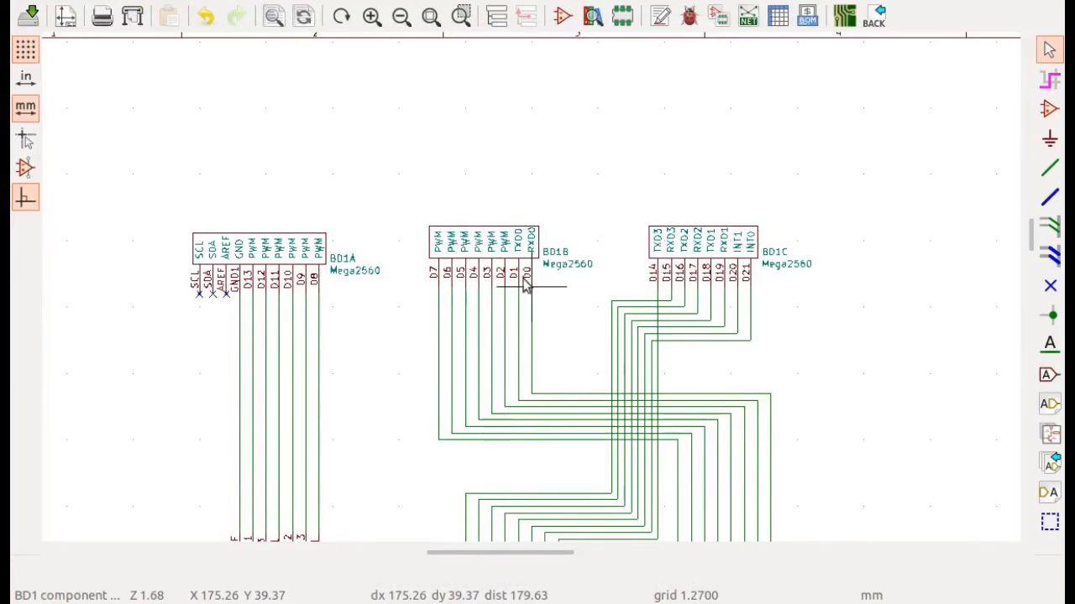
scroll(466, 315, "down", 2)
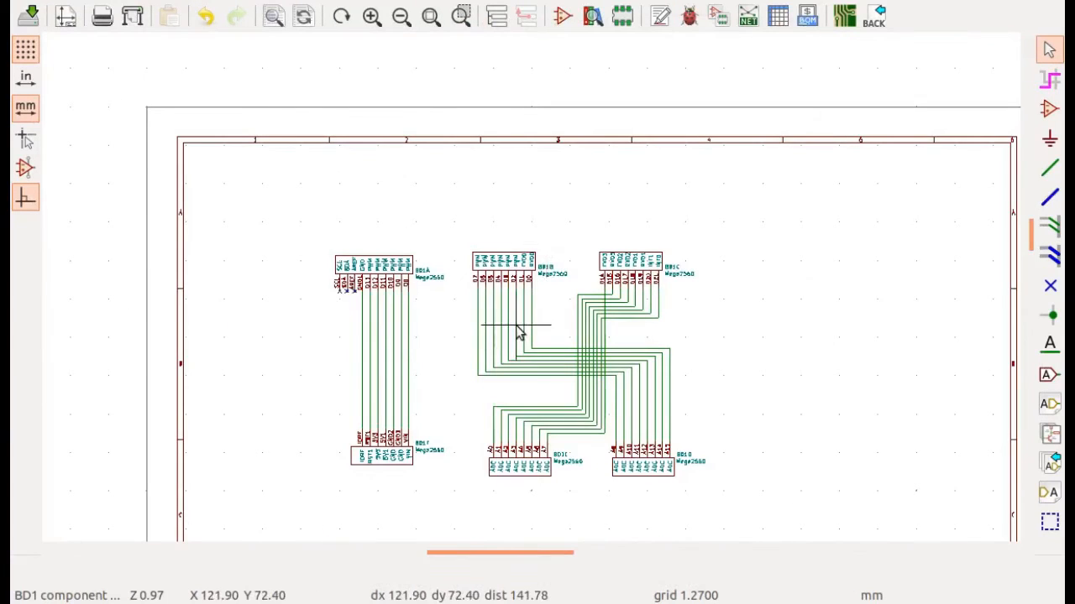
scroll(519, 333, "down", 1)
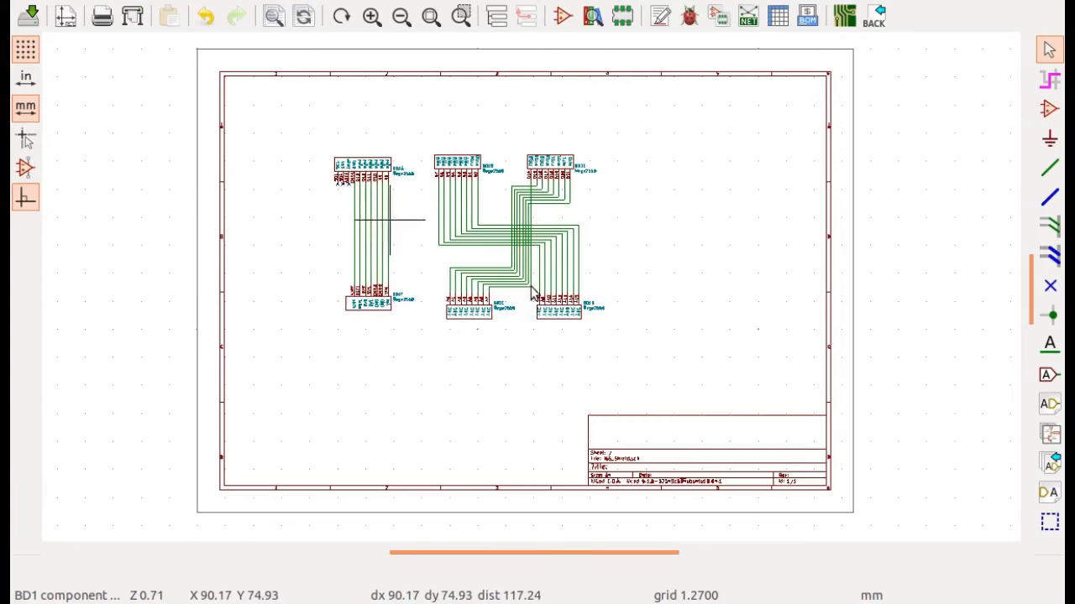
scroll(531, 294, "up", 5)
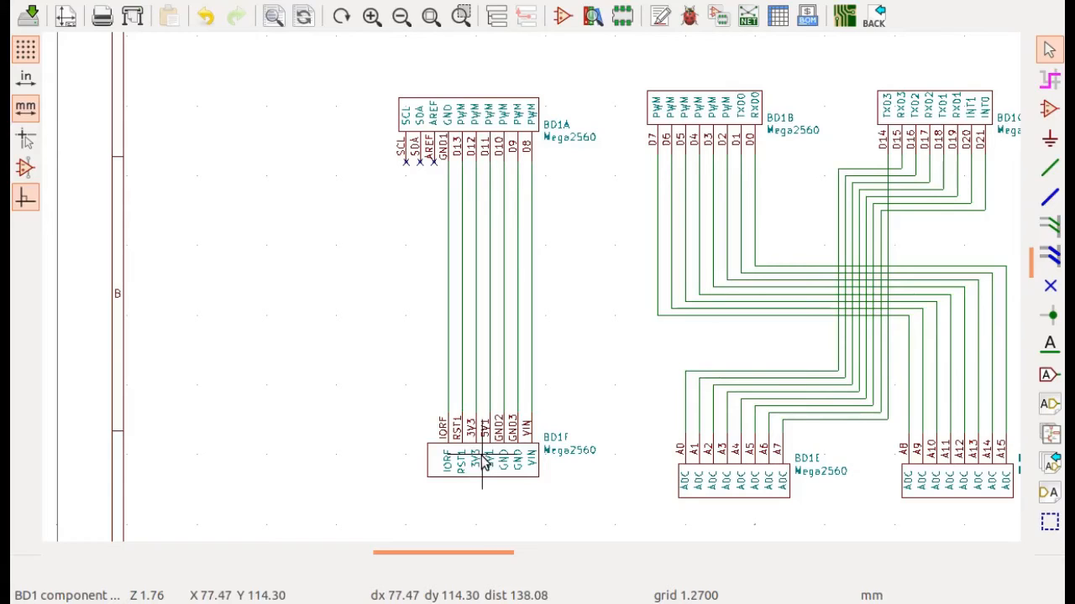
key("g")
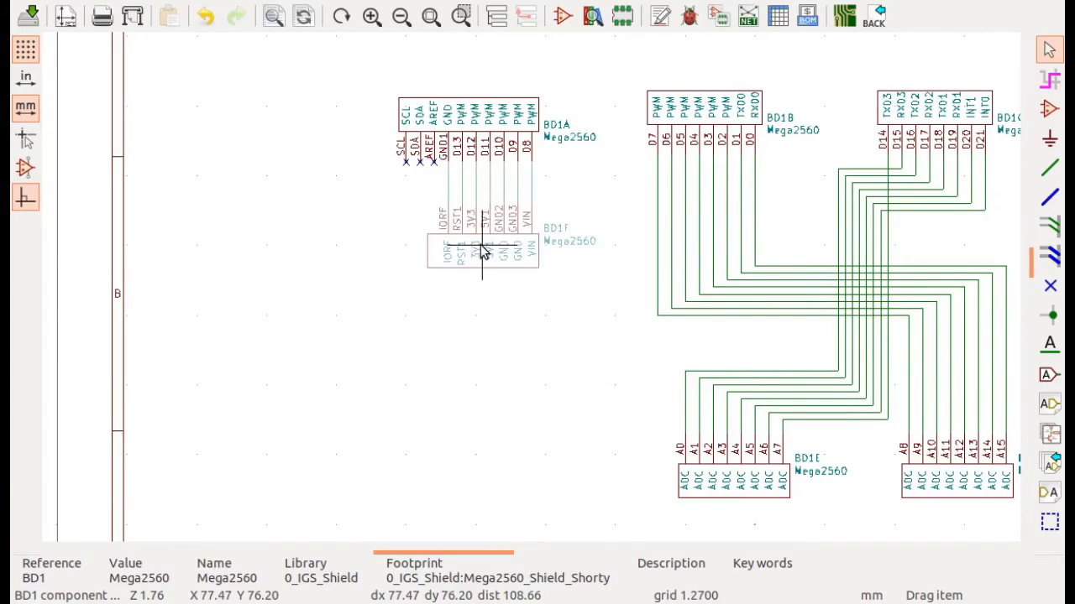
left_click(482, 252)
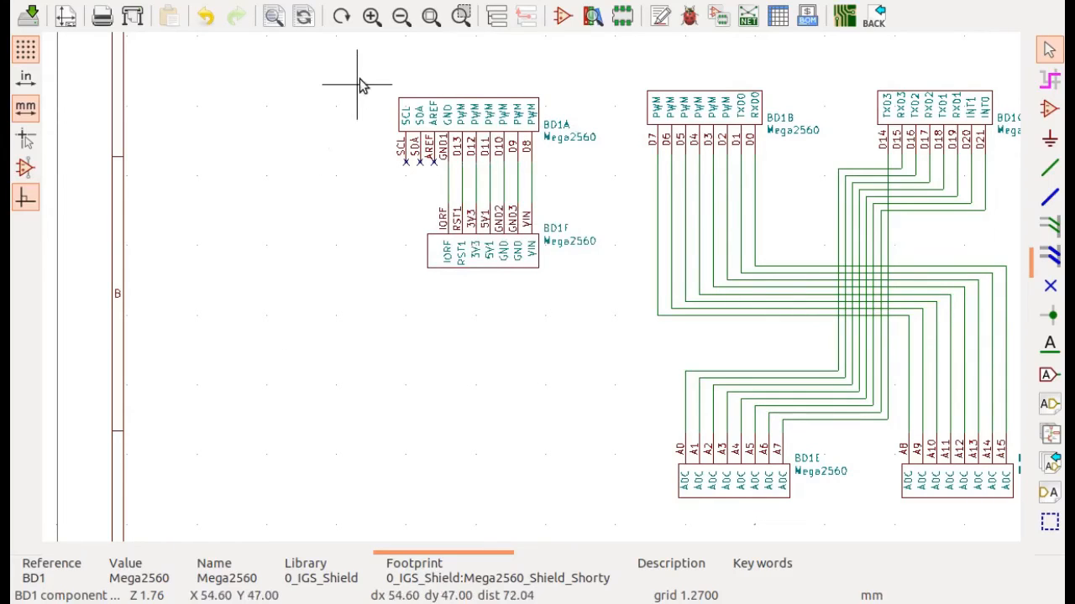
Rotate the block of units BD1A and BD1F 90 degrees counterclockwise and place it further left on the sheet.
left_click_drag(356, 71, 566, 294)
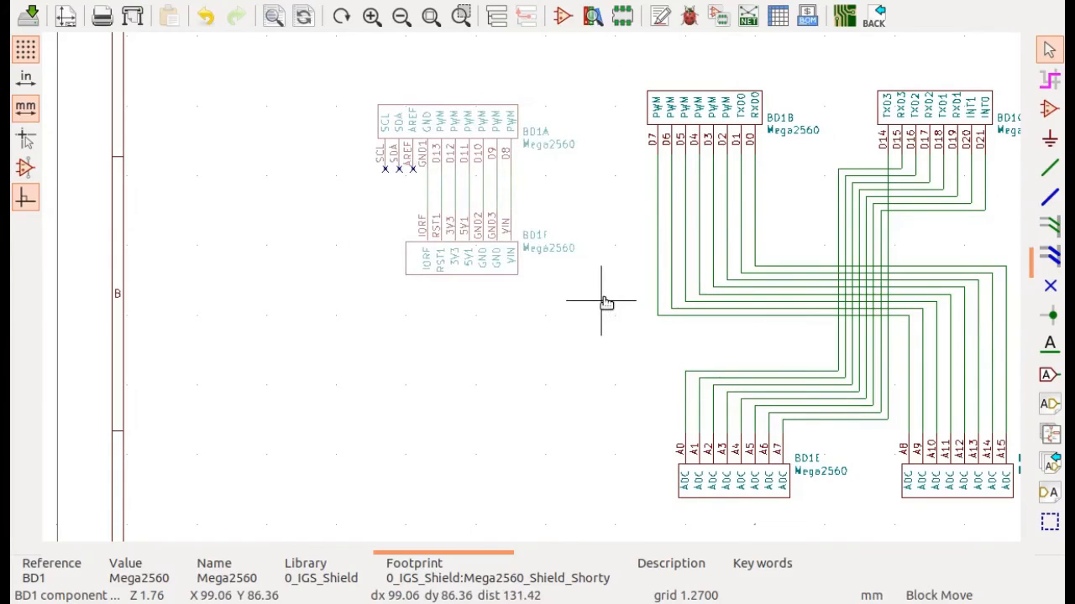
key("r")
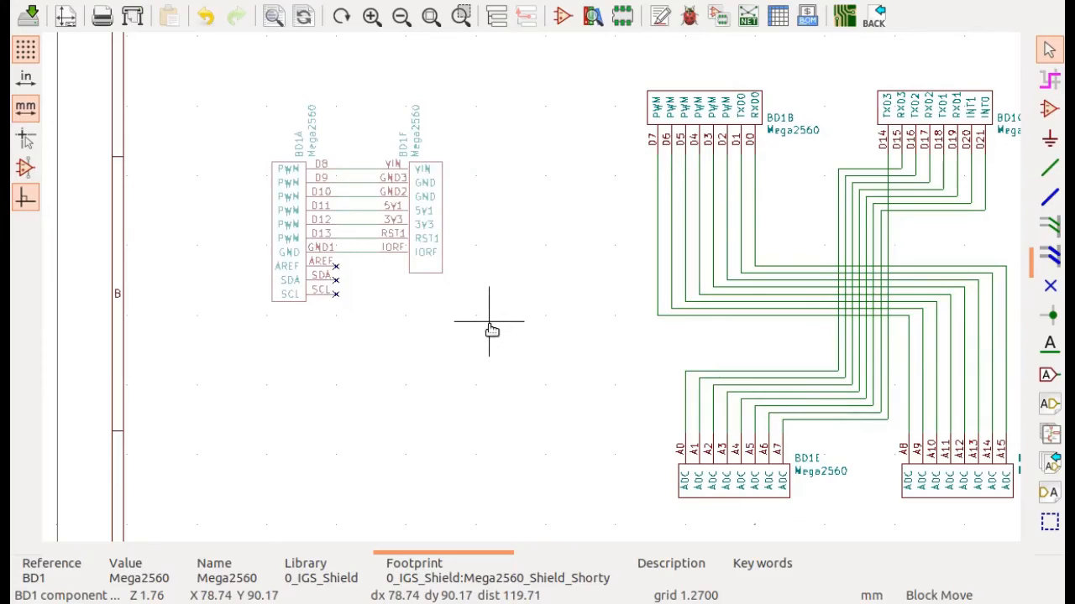
left_click(492, 328)
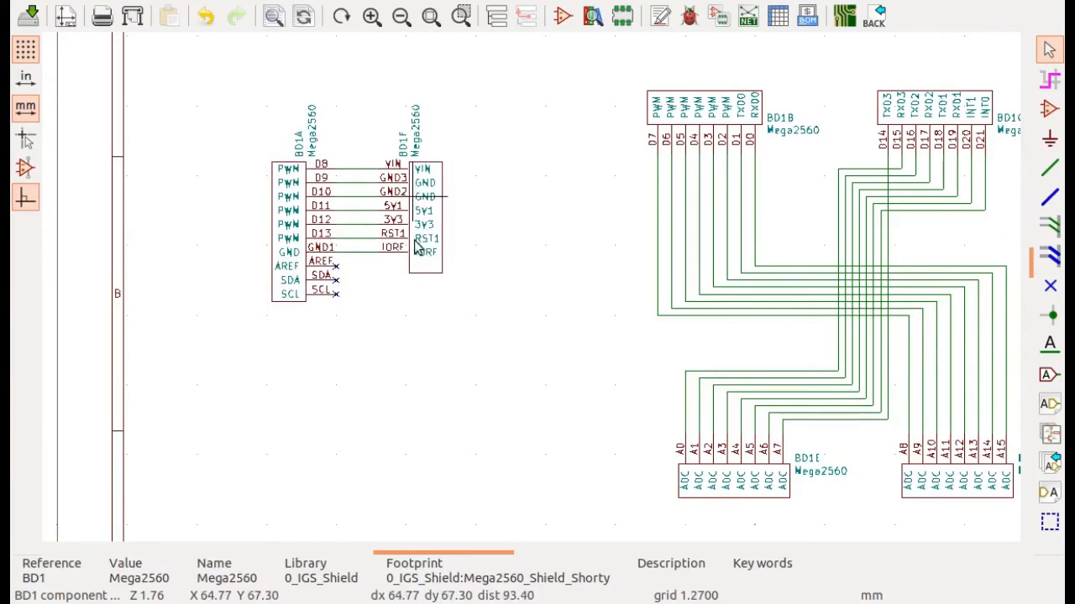
Shift unit BD1B down and unit BD1D up about 16.5 mm each, keeping their wires attached.
scroll(531, 288, "down", 3)
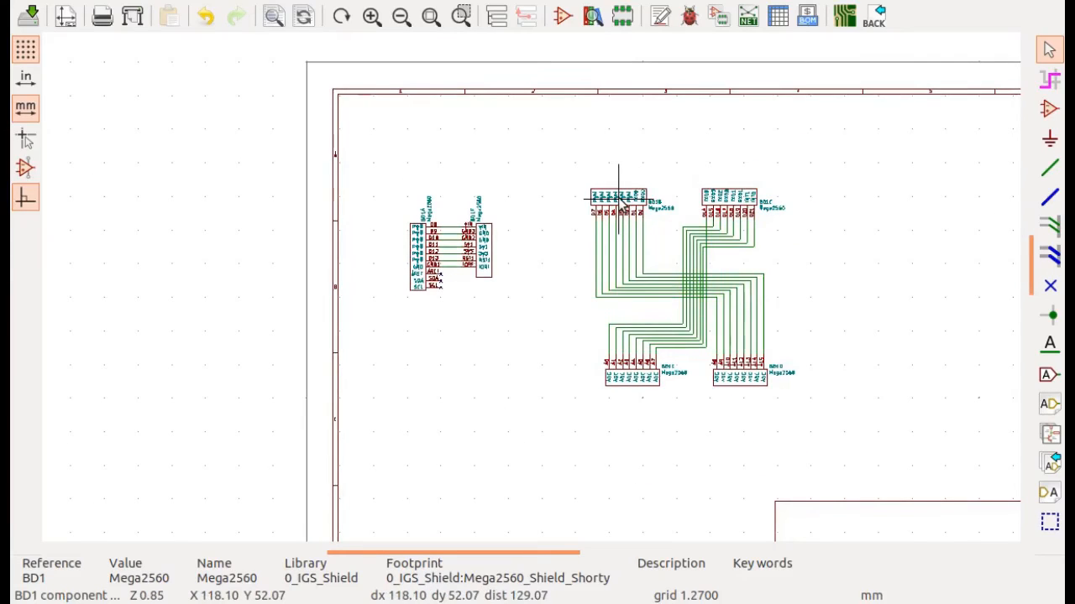
left_click(622, 204)
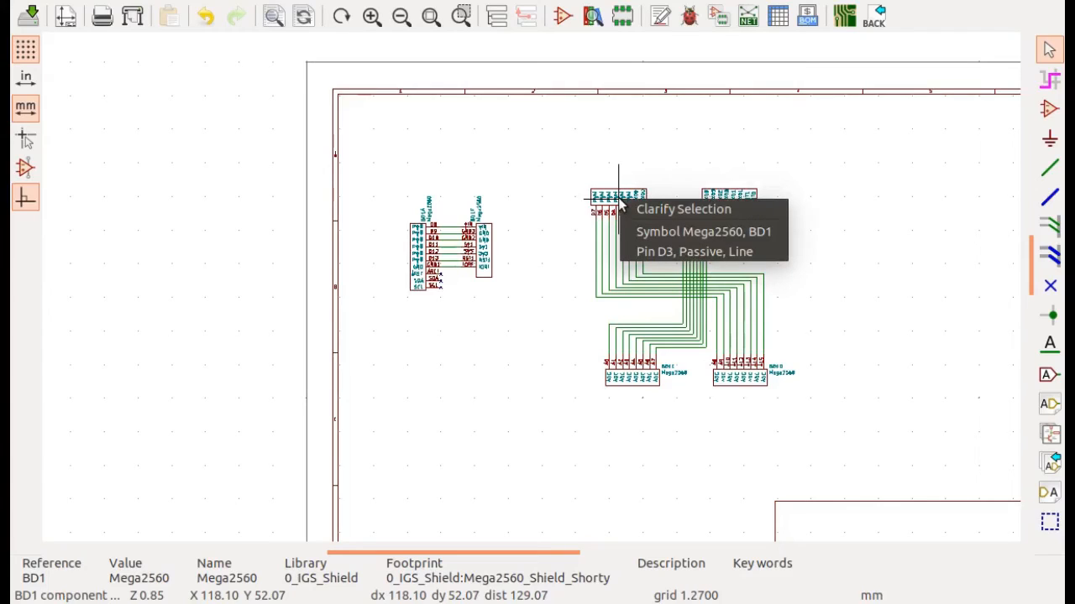
left_click(668, 144)
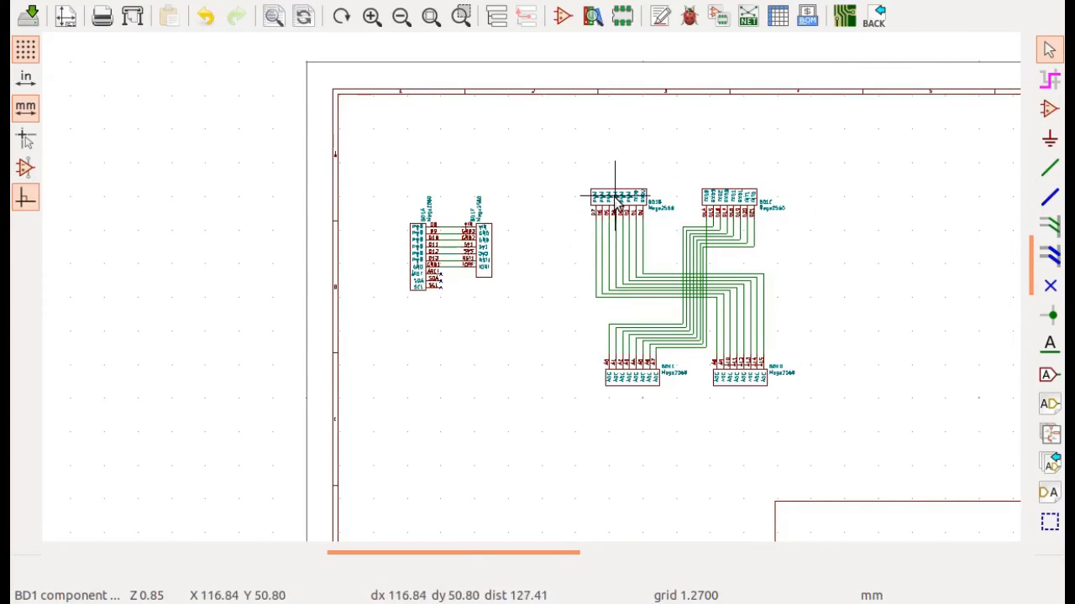
key("g")
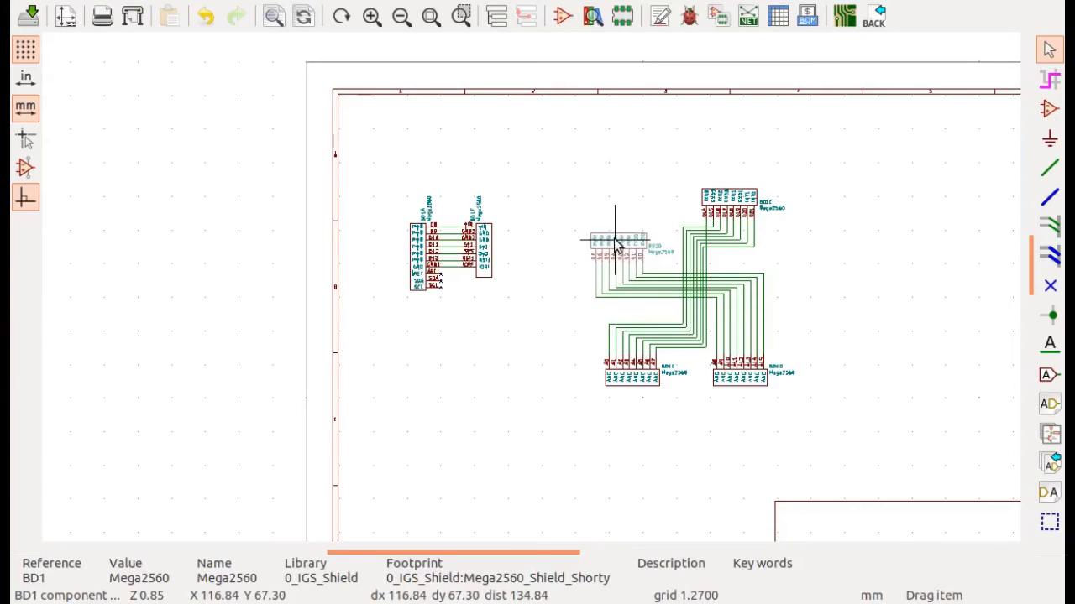
left_click(648, 267)
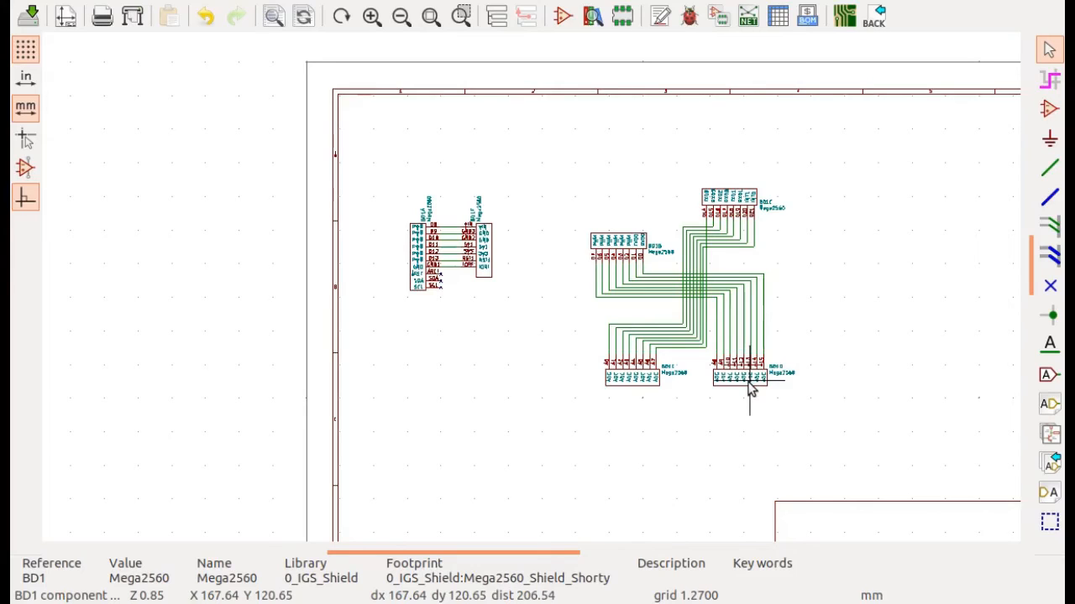
key("g")
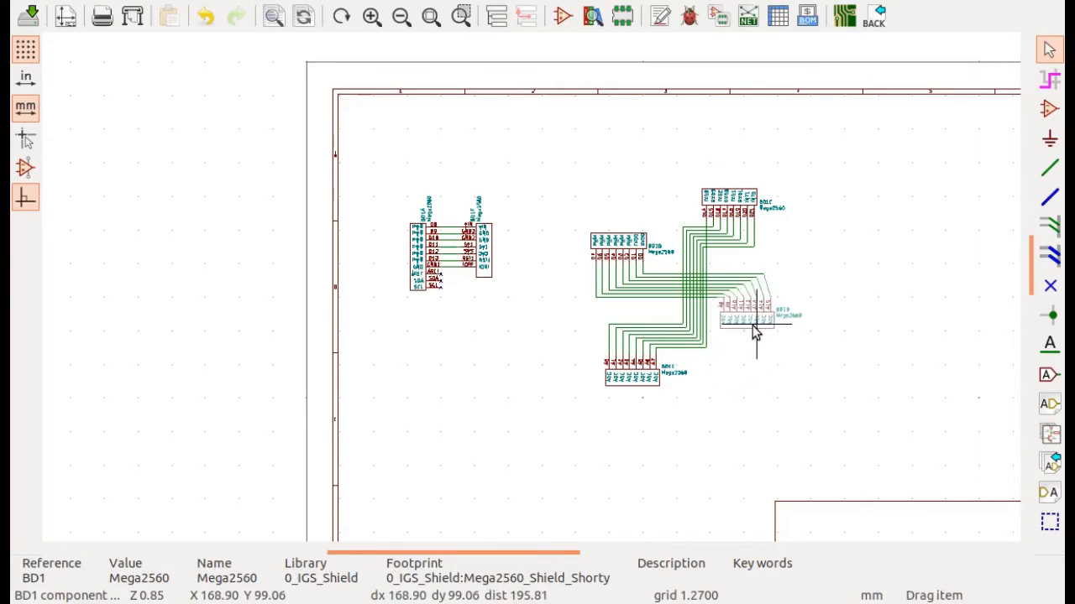
left_click(750, 343)
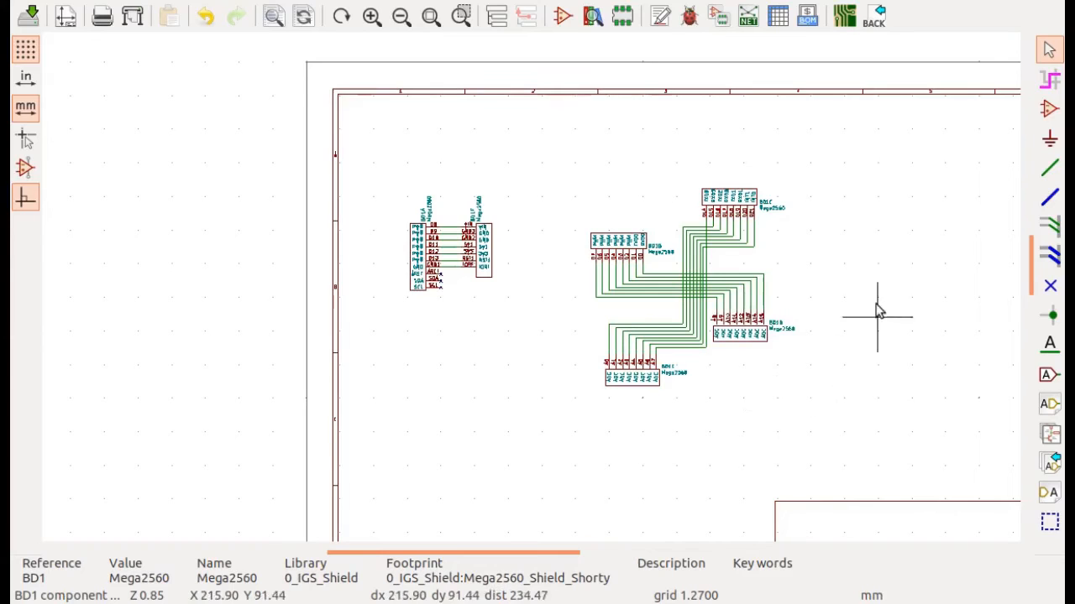
Move the vertical wires of the BD1C-BD1E connection right into free space, and place BD1C with its horizontal wires onto their upper ends.
scroll(823, 285, "up", 4)
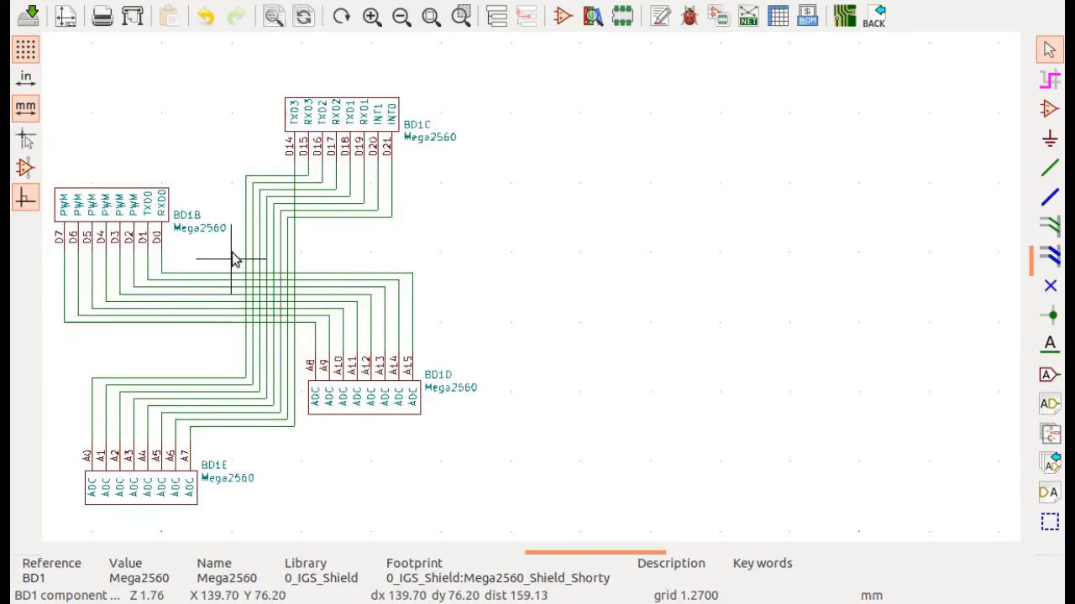
left_click_drag(239, 257, 309, 265)
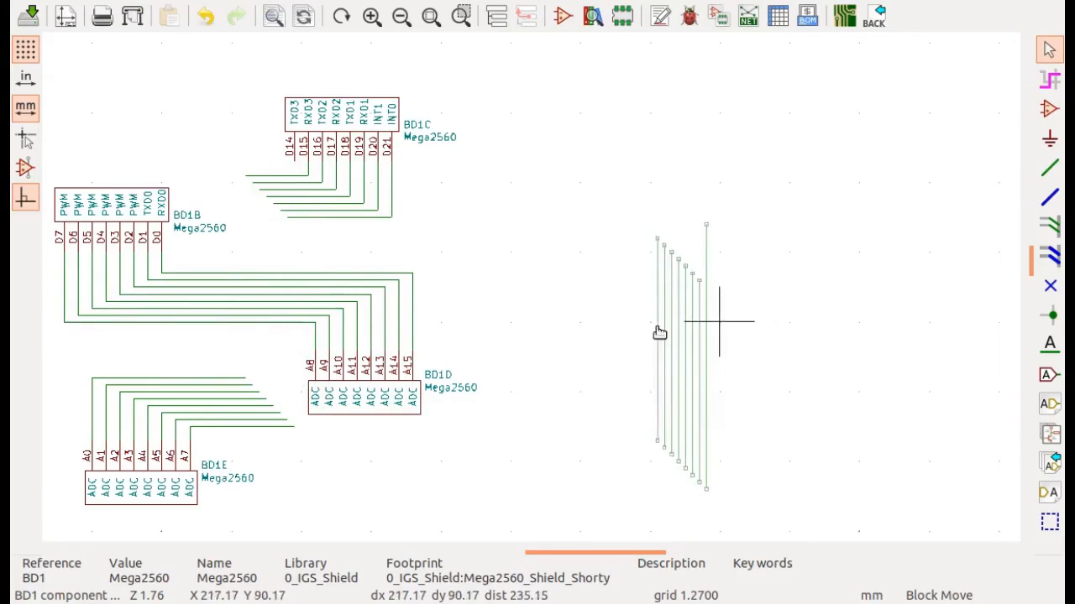
left_click(720, 317)
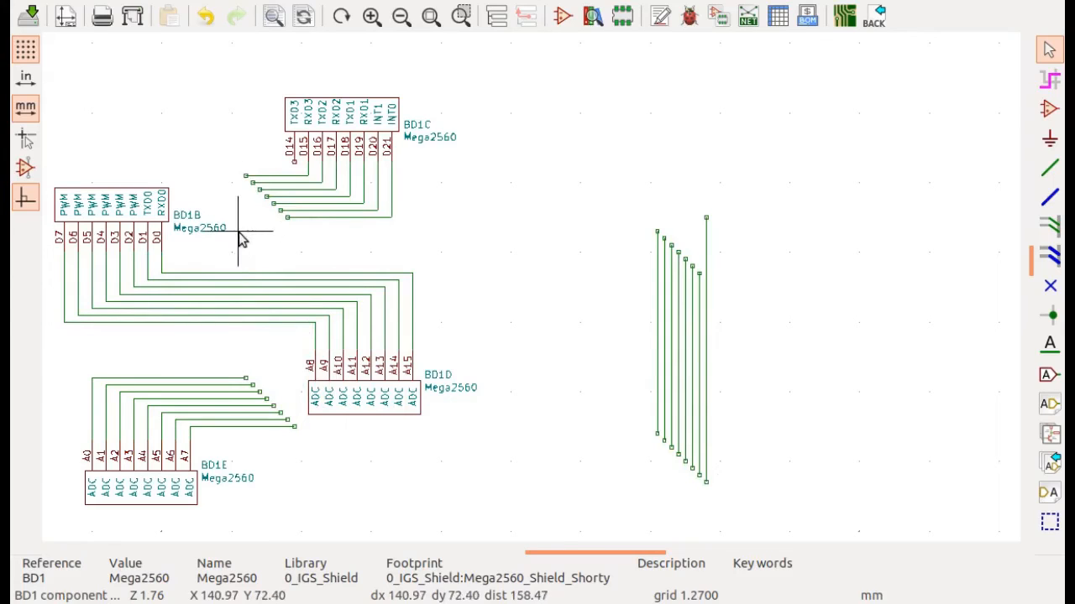
left_click_drag(319, 67, 478, 79)
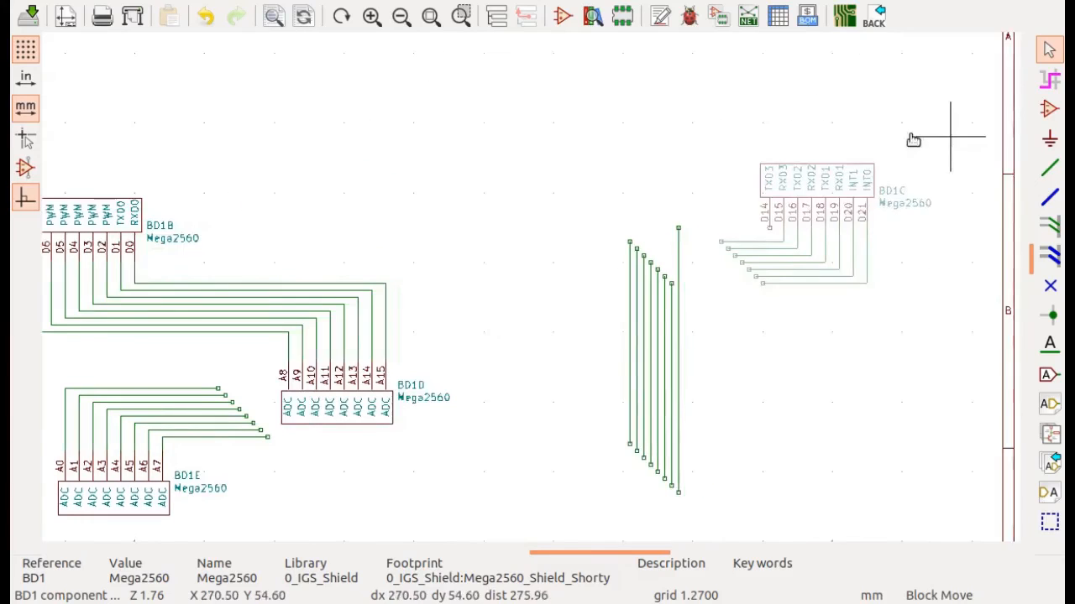
left_click(855, 136)
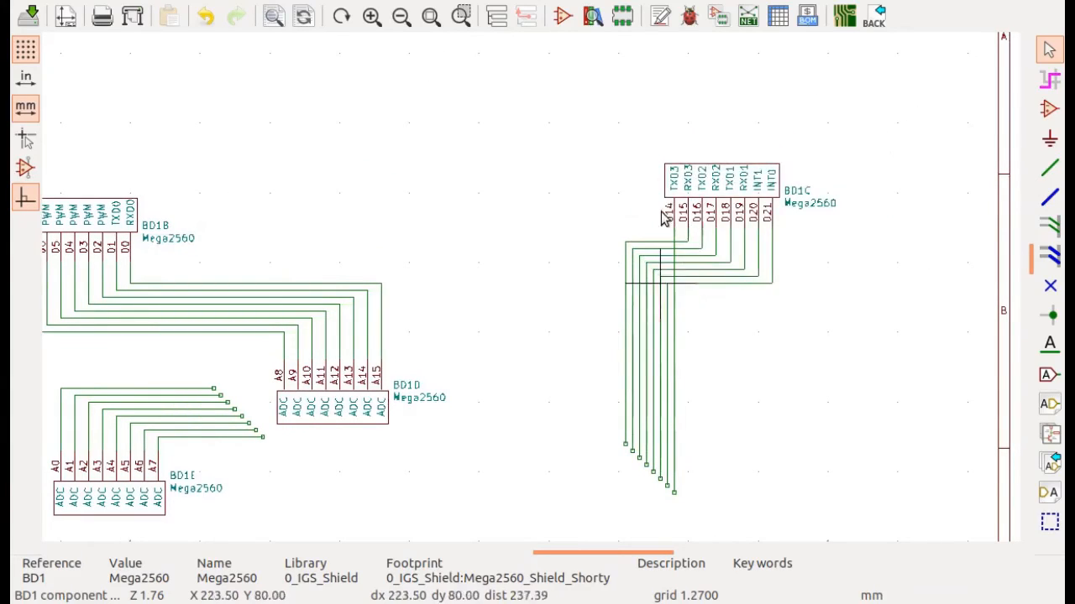
scroll(302, 243, "down", 1)
scroll(535, 487, "up", 2)
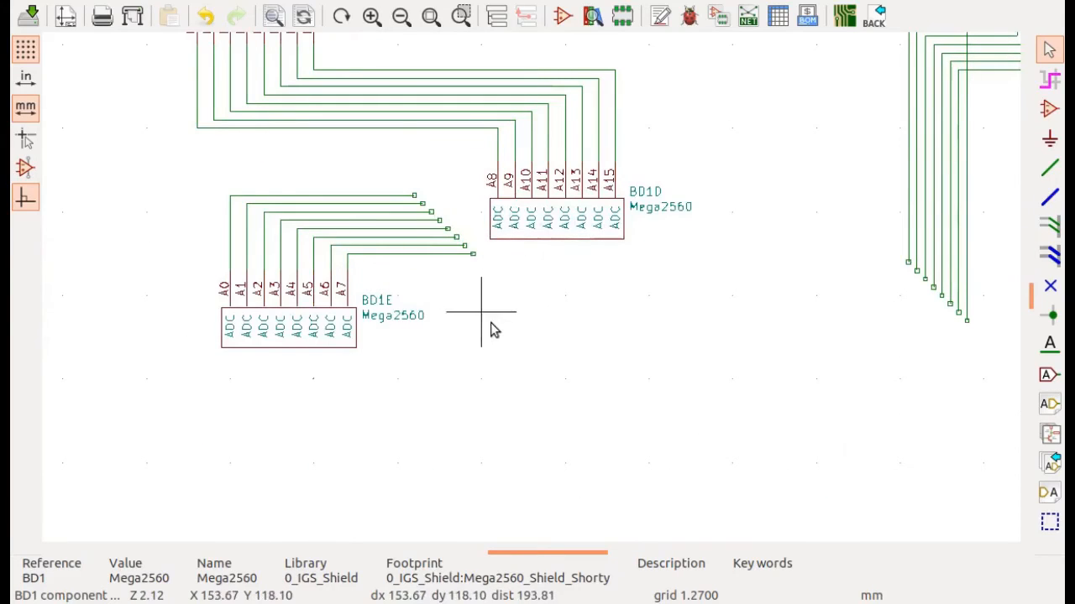
left_click_drag(489, 321, 180, 211)
left_click_drag(179, 251, 180, 253)
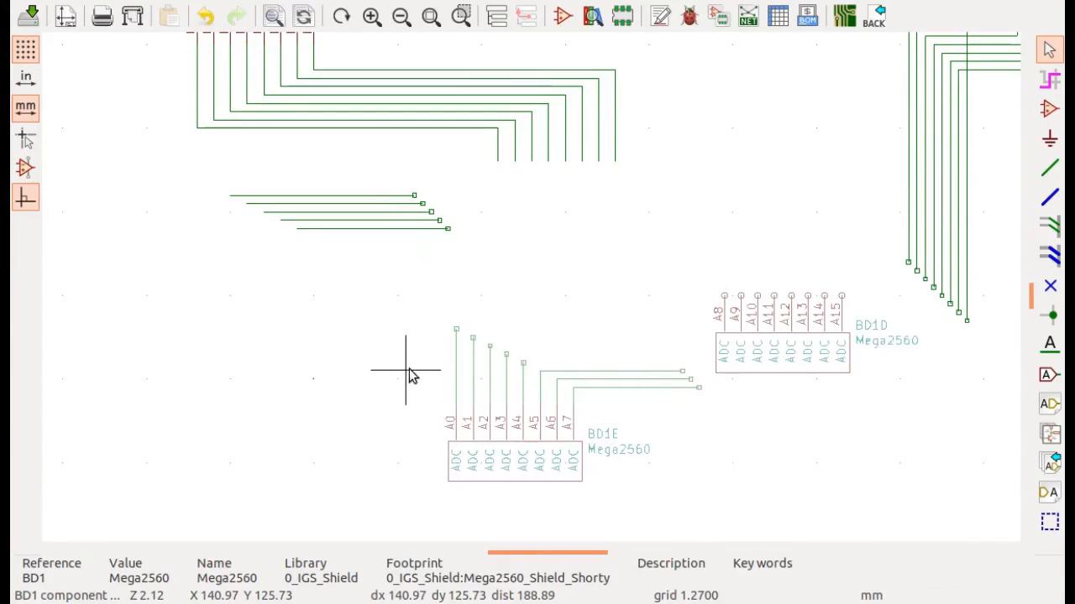
key("Escape")
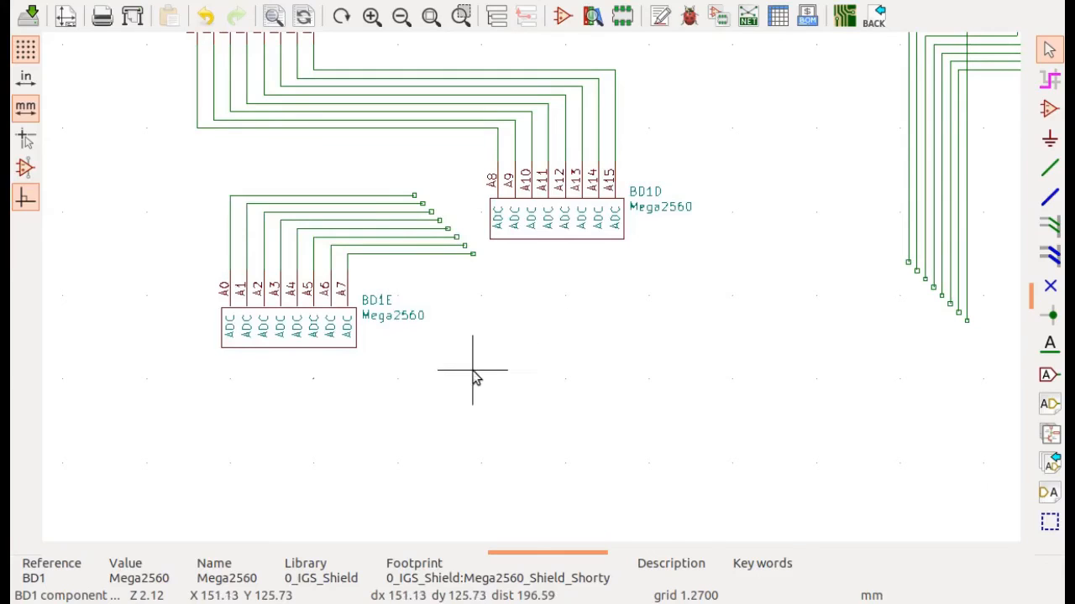
Move unit BD1E with all its wires right so they meet the lower ends of BD1C's vertical wires.
left_click_drag(473, 371, 196, 160)
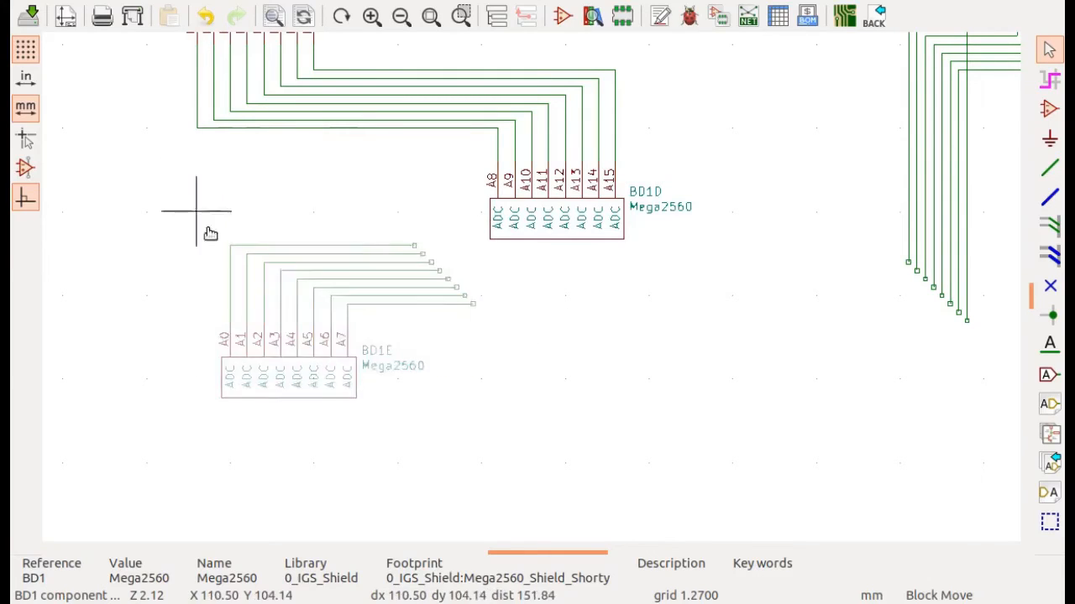
left_click(691, 233)
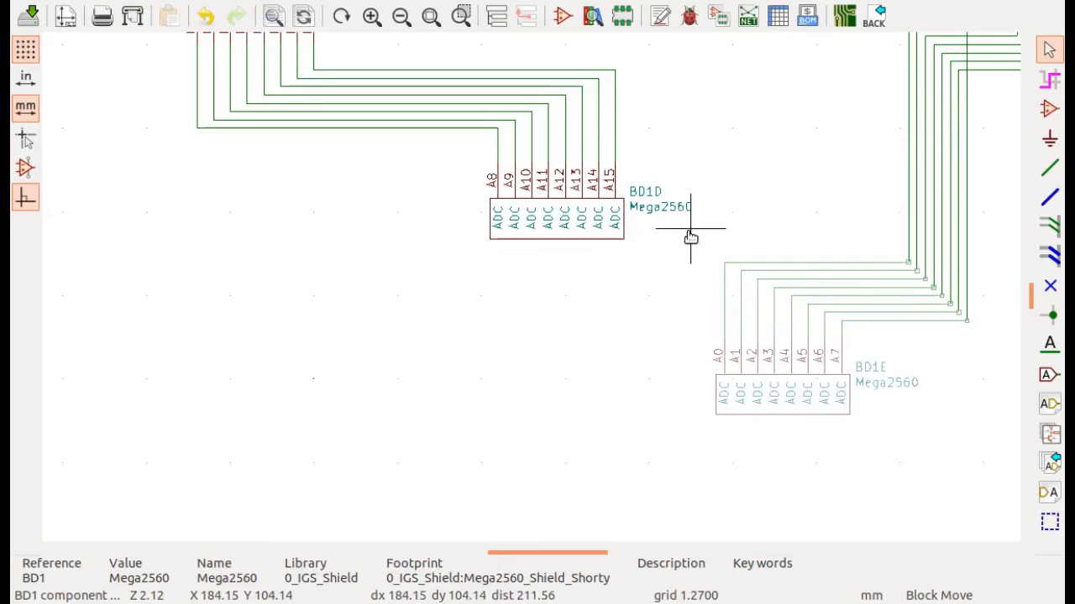
left_click(690, 237)
scroll(798, 233, "down", 2)
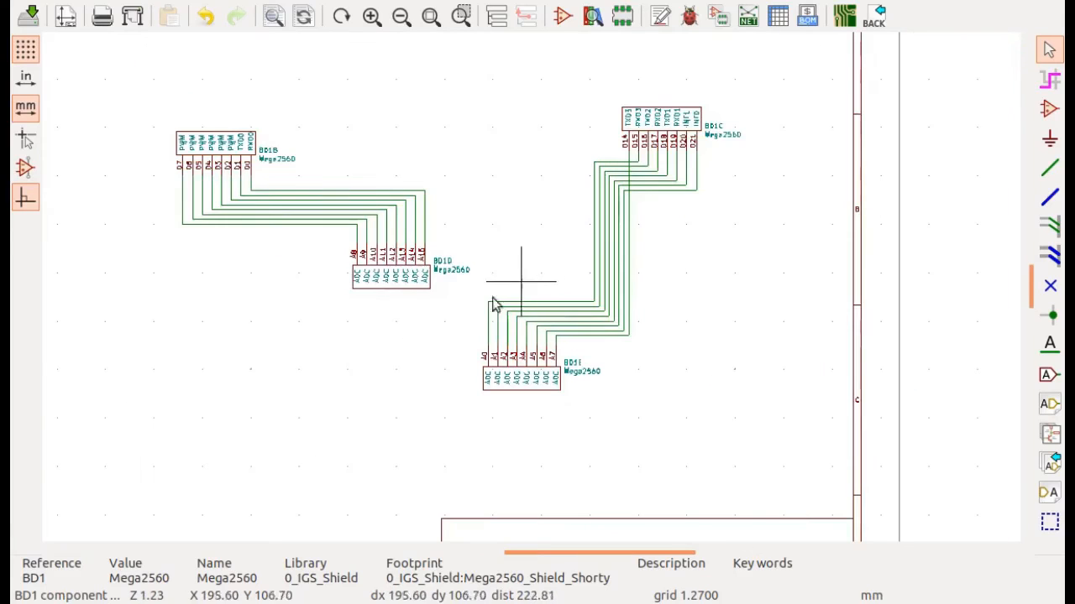
scroll(264, 284, "up", 2)
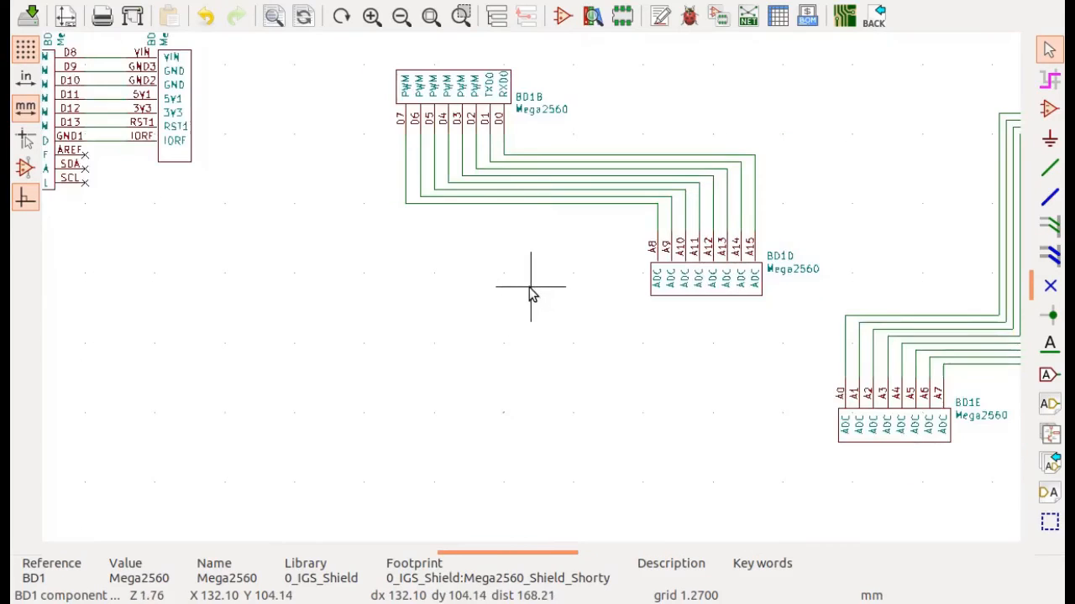
key("Home")
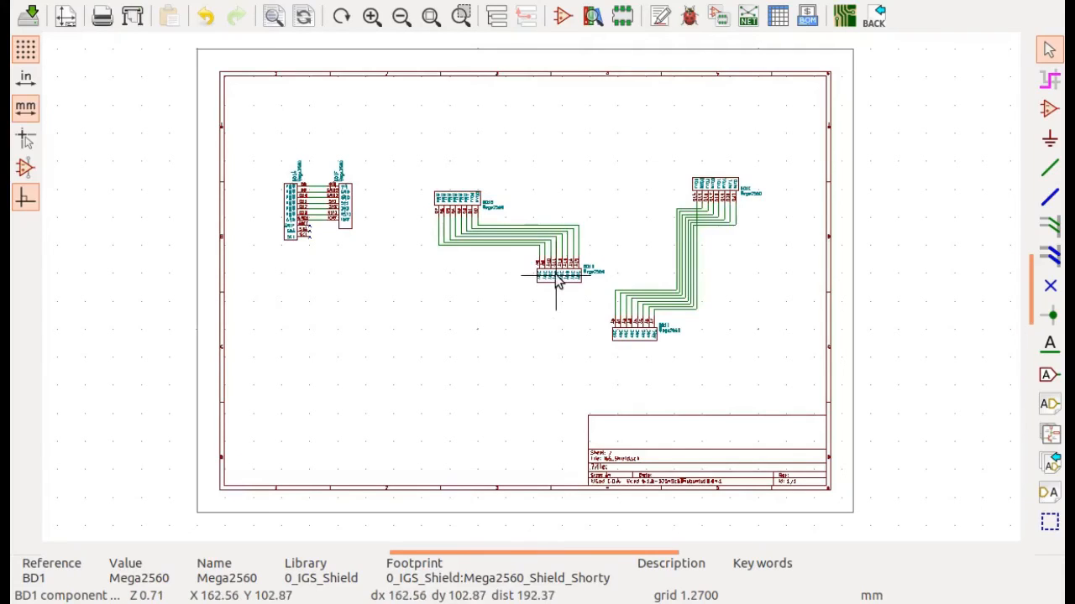
key("g")
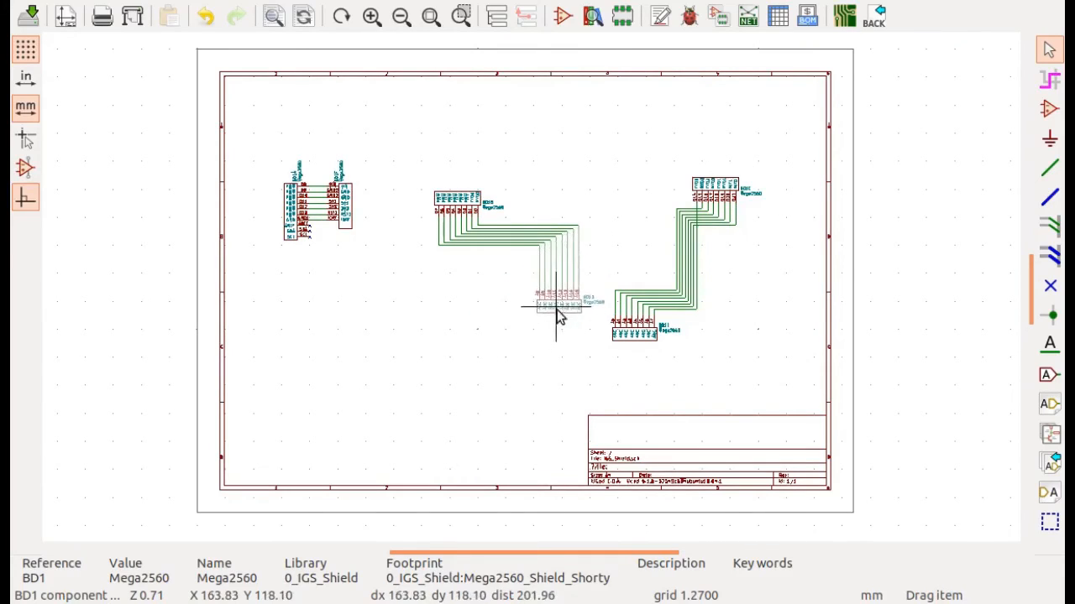
left_click(554, 277)
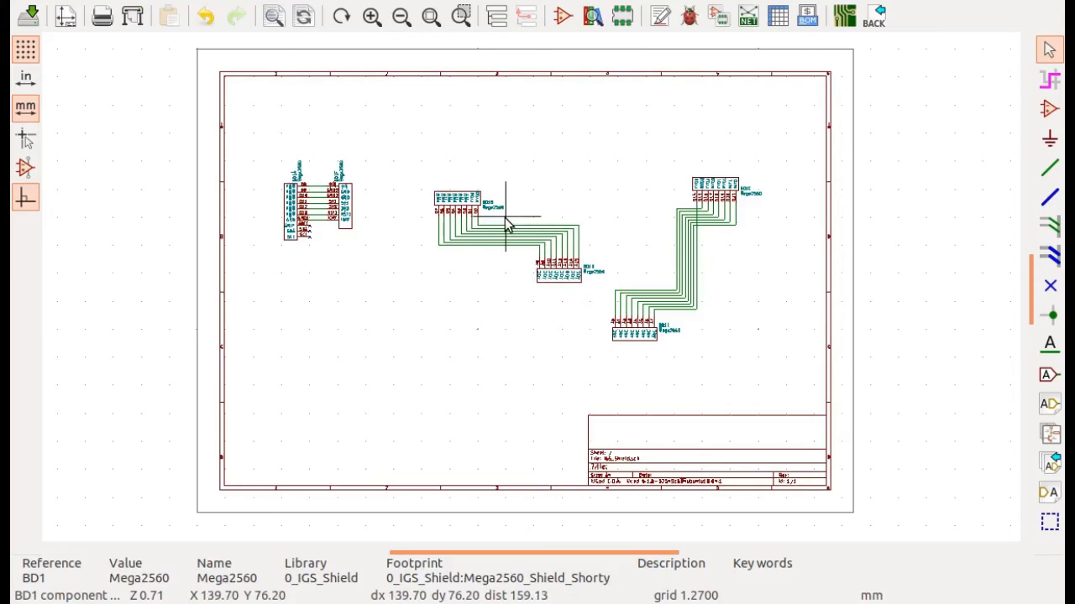
left_click_drag(507, 225, 507, 277)
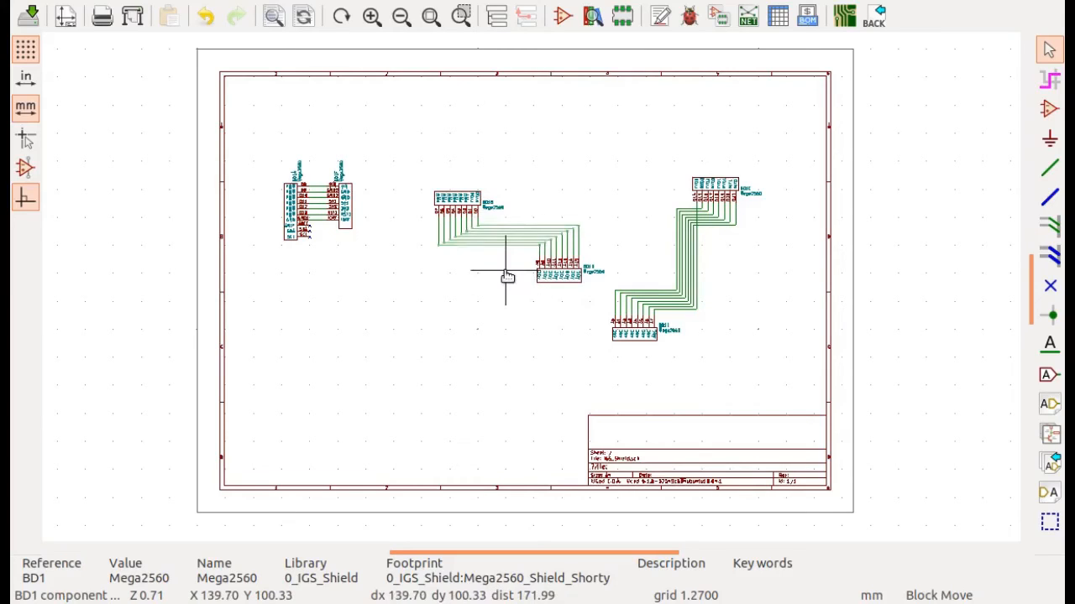
left_click(505, 271)
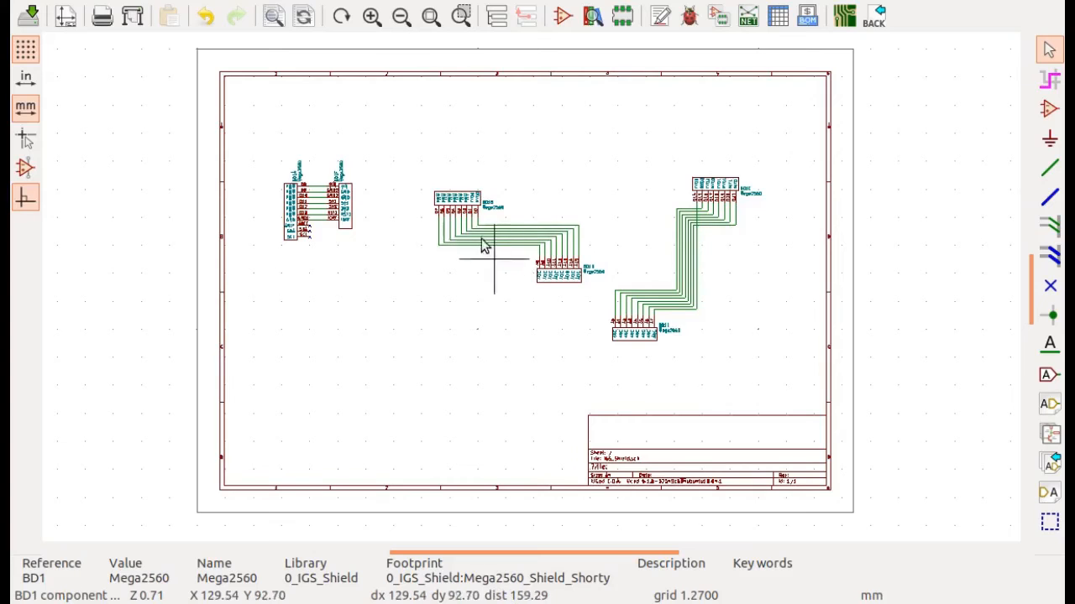
Delete the horizontal wires between BD1B and BD1D, and move BD1D with its vertical wires directly below BD1B so the wires join.
scroll(506, 271, "up", 5)
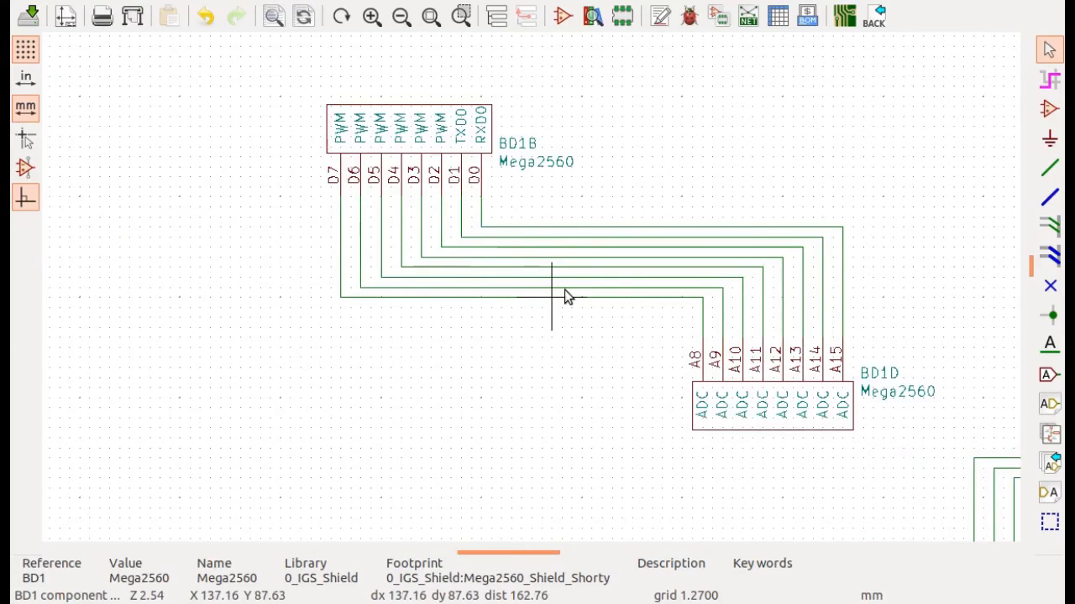
left_click_drag(569, 212, 593, 337)
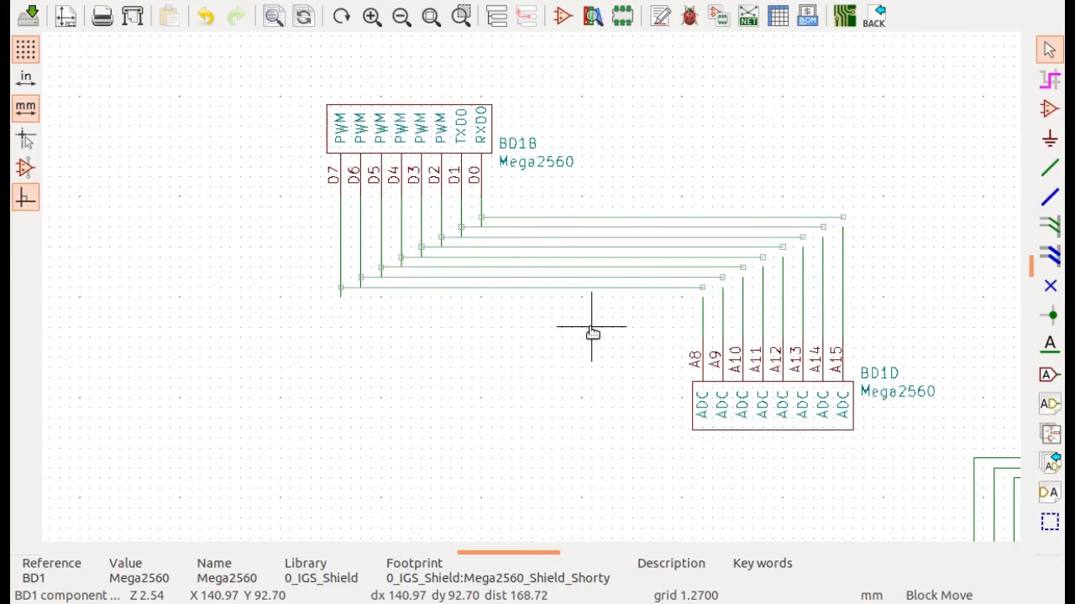
key("Delete")
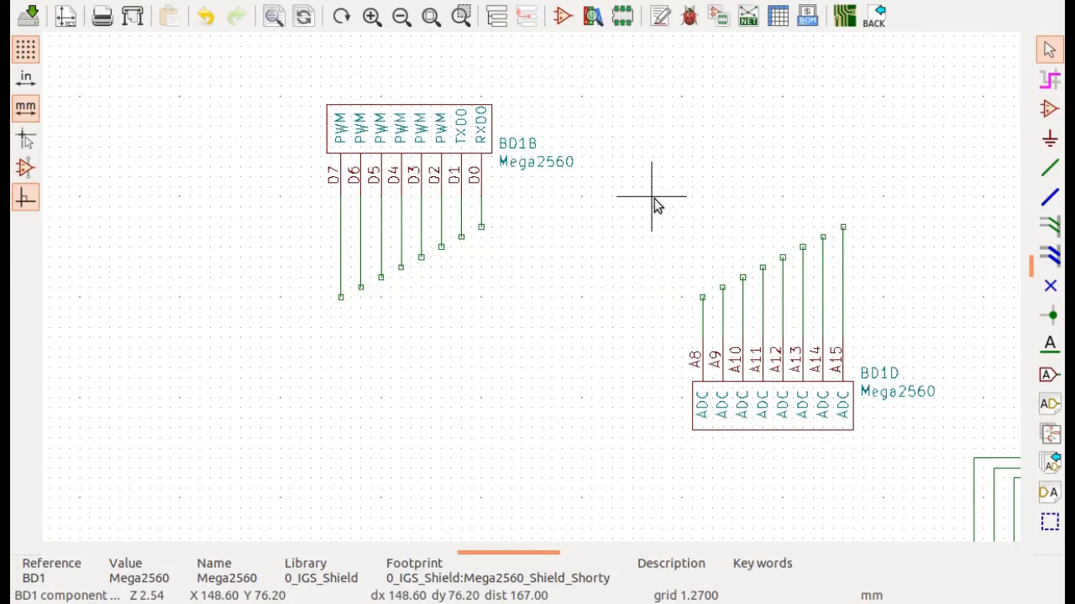
left_click_drag(652, 197, 962, 458)
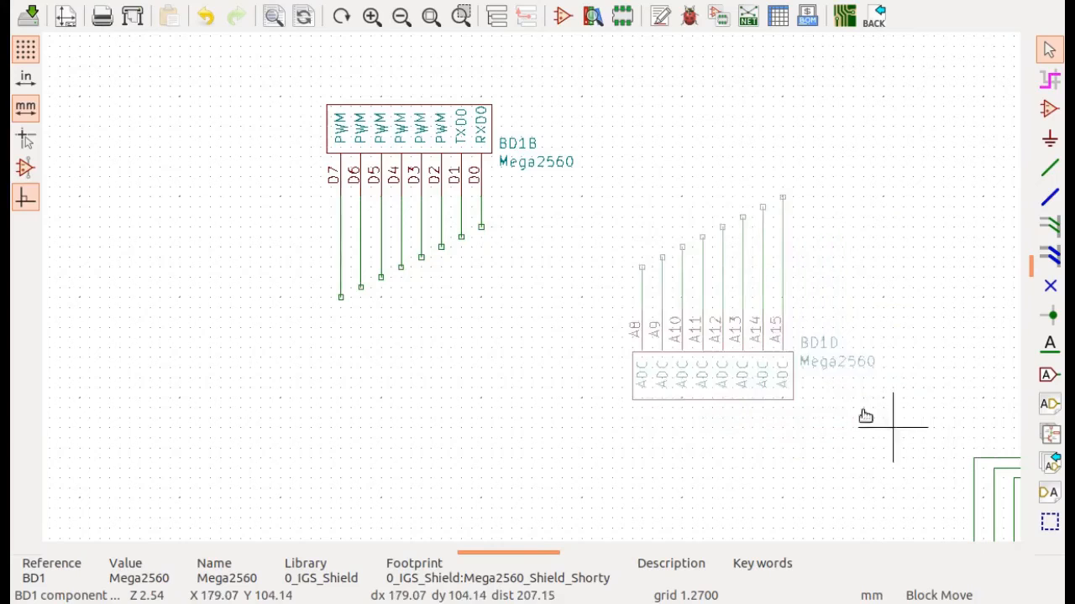
left_click(591, 460)
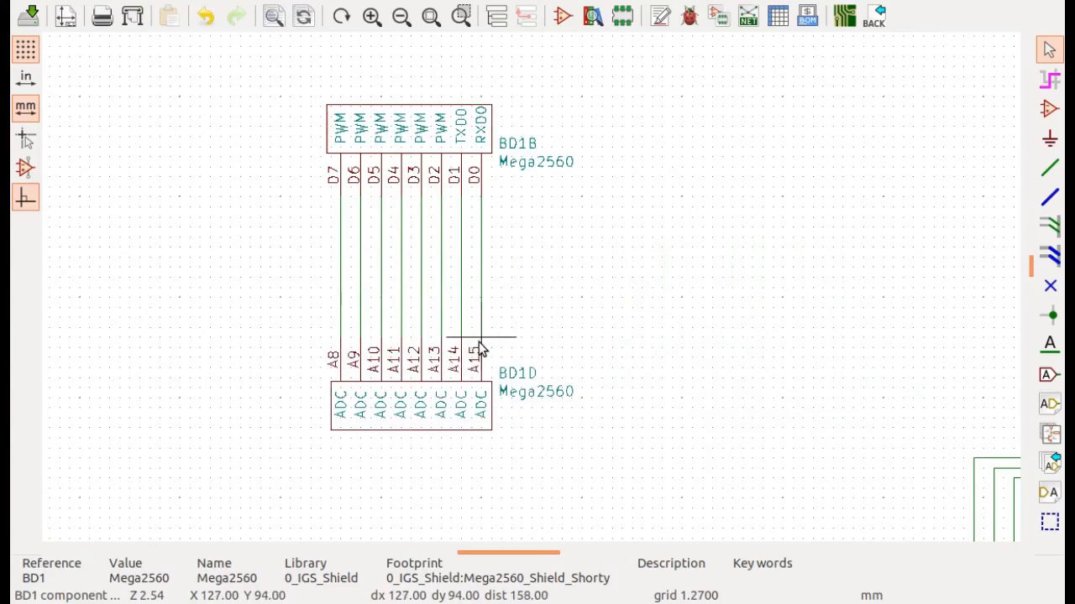
Place the BD1B and BD1D block below BD1A, rotated 90 degrees counterclockwise, and shift BD1D about 10 mm left to line up with BD1F.
scroll(473, 352, "down", 3)
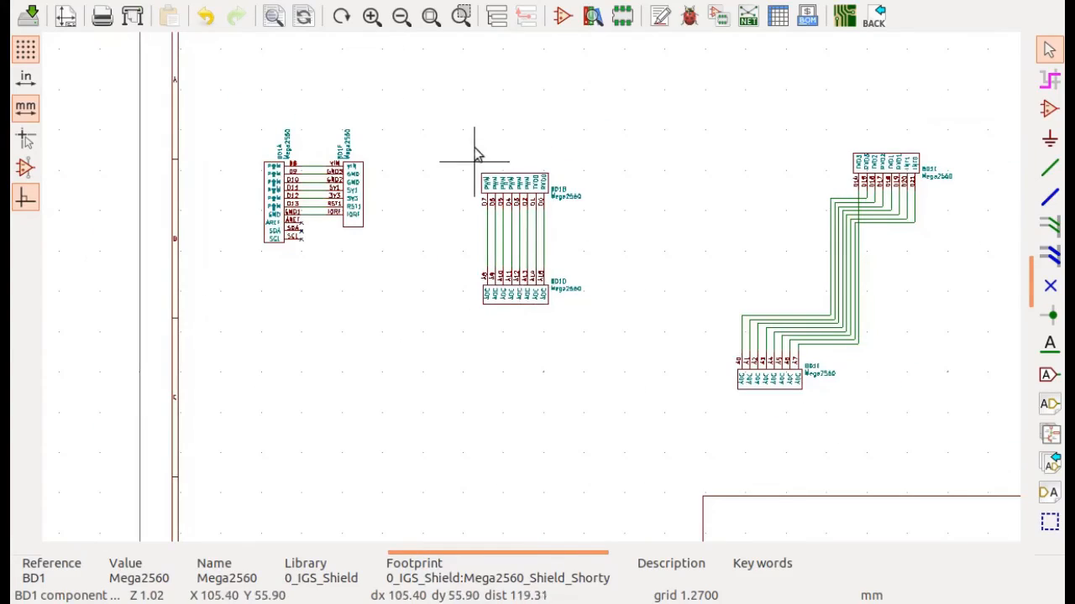
left_click_drag(456, 150, 596, 348)
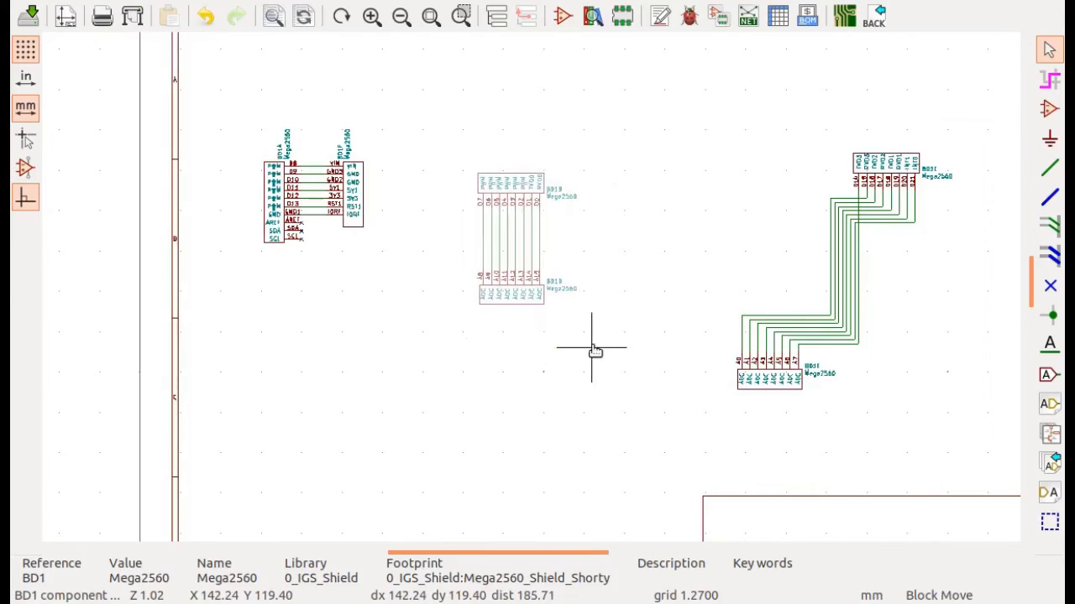
key("r")
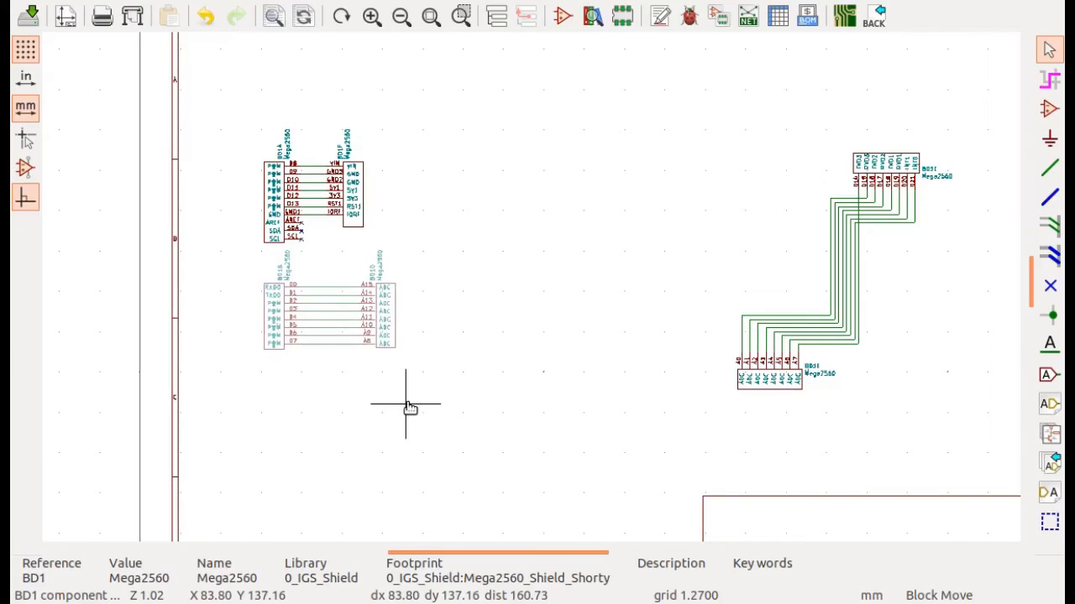
left_click(410, 407)
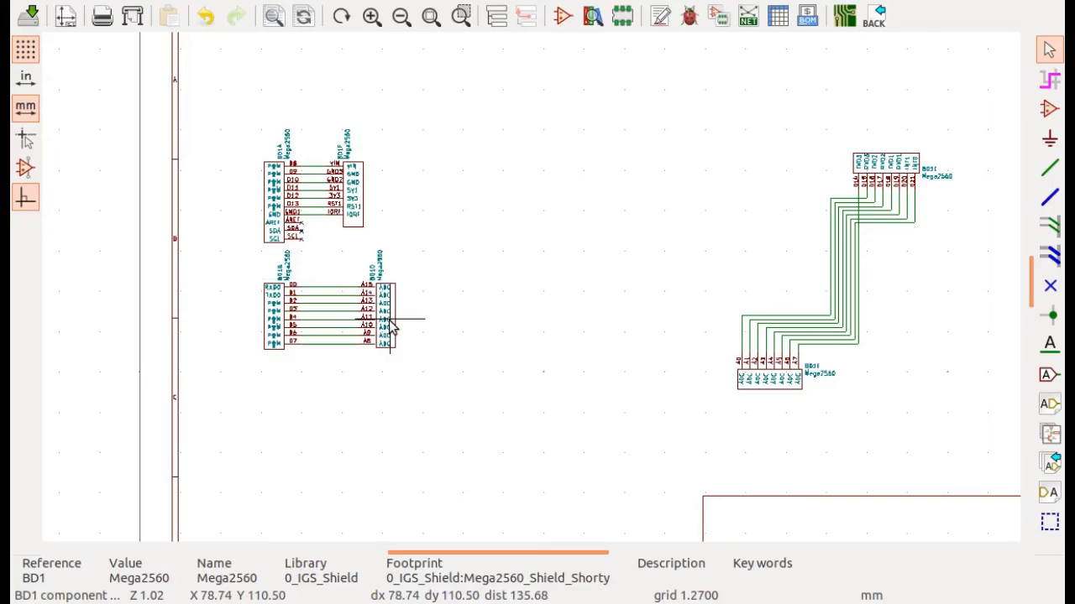
key("g")
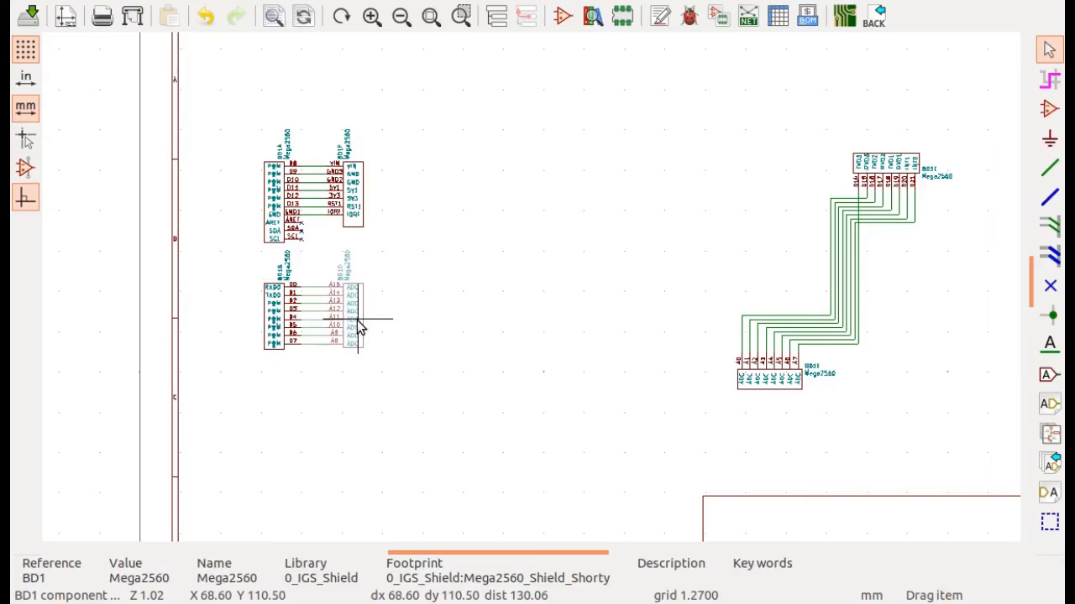
left_click(357, 319)
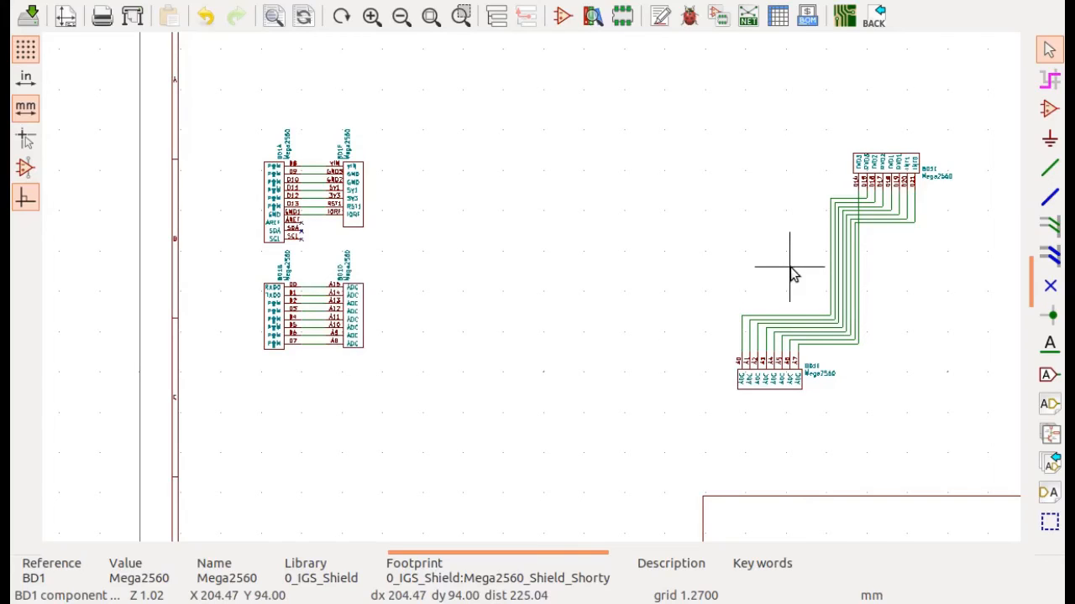
Delete the long vertical wires between BD1C and BD1E and the horizontal wires above BD1E.
left_click_drag(789, 265, 930, 304)
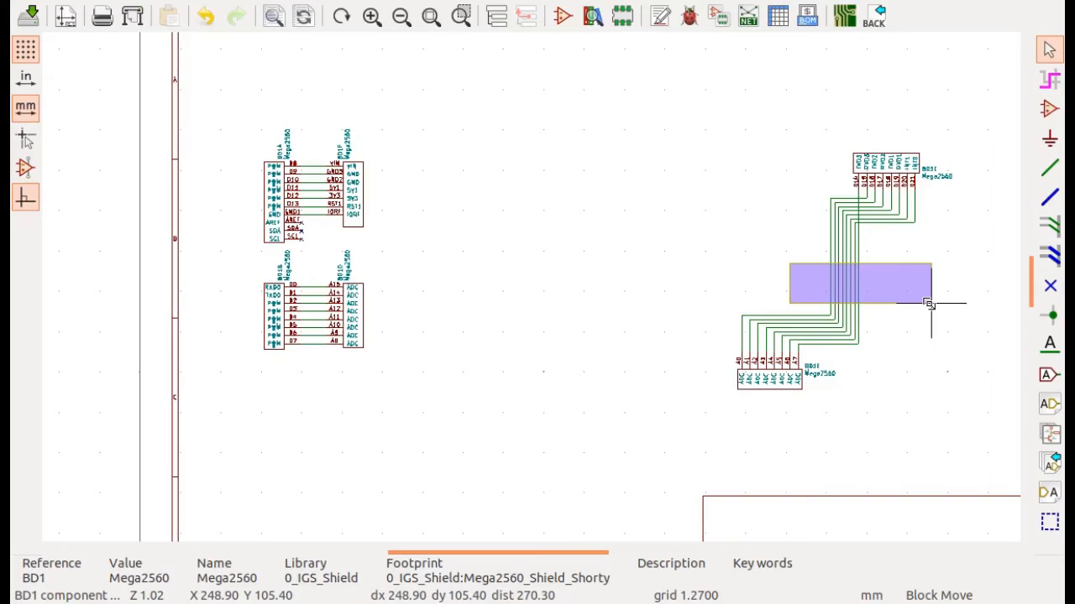
left_click_drag(930, 304, 924, 302)
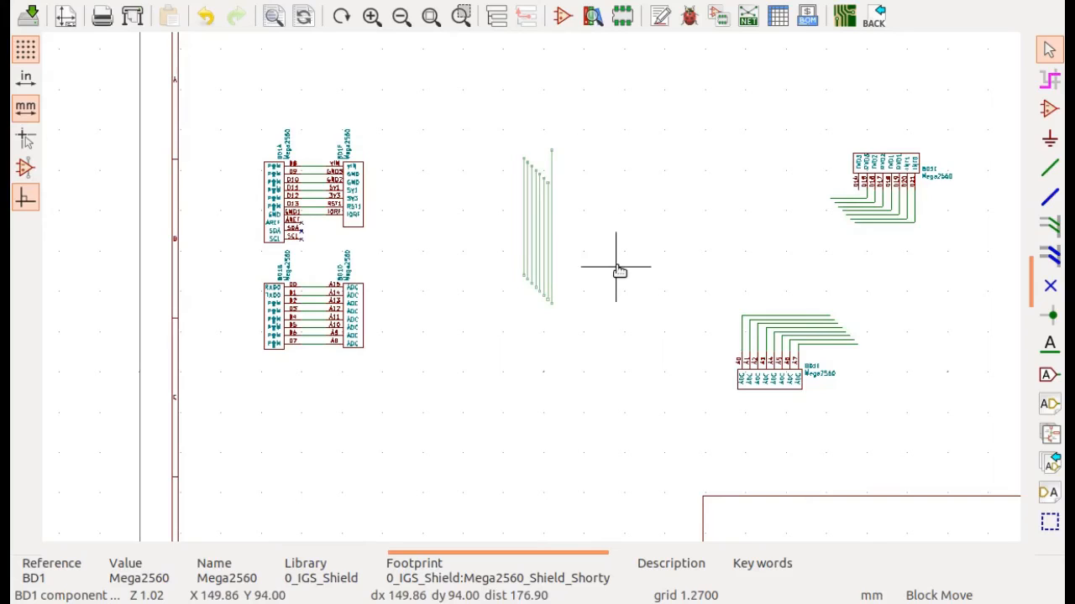
left_click(831, 354)
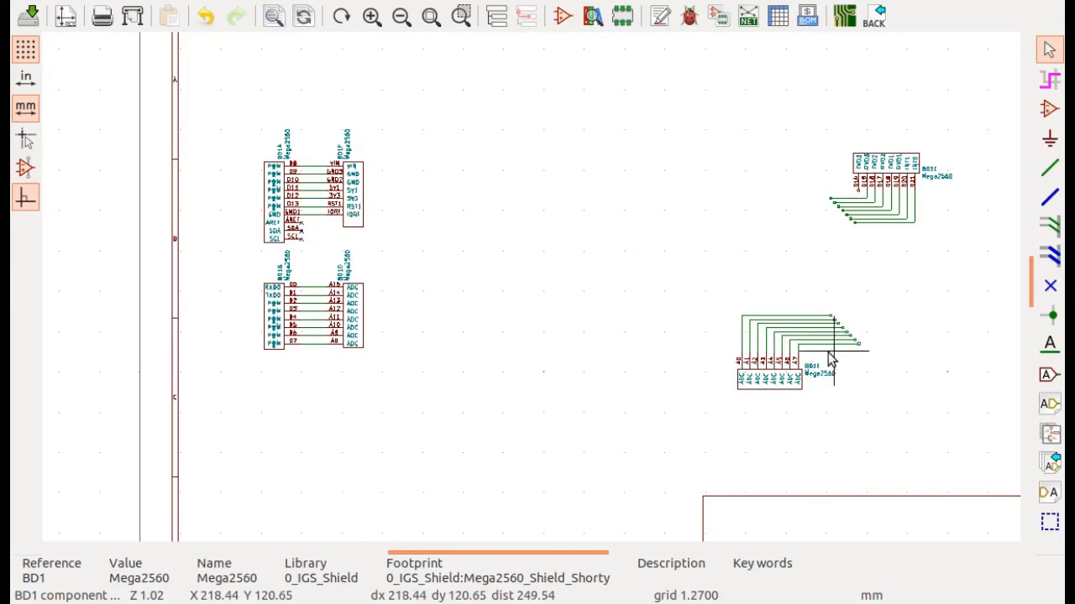
left_click_drag(828, 356, 878, 297)
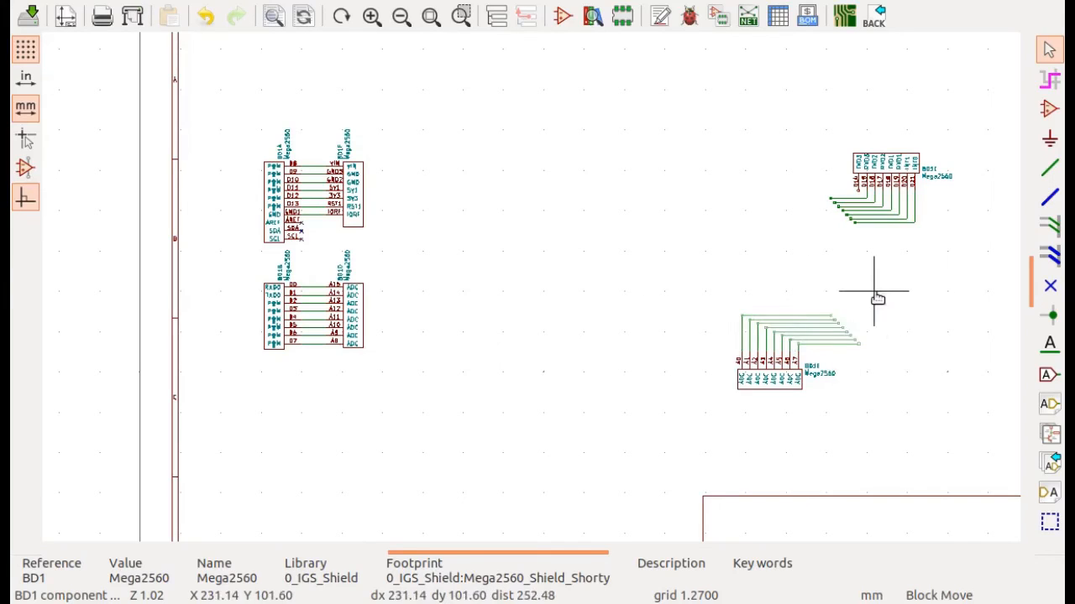
key("Escape")
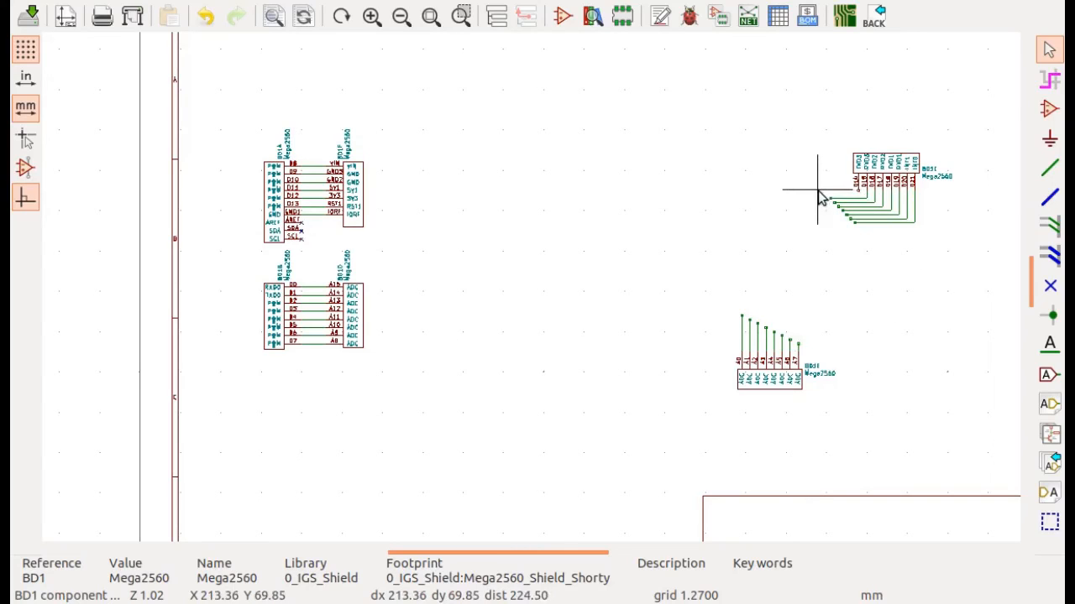
left_click_drag(818, 190, 861, 243)
key("Escape")
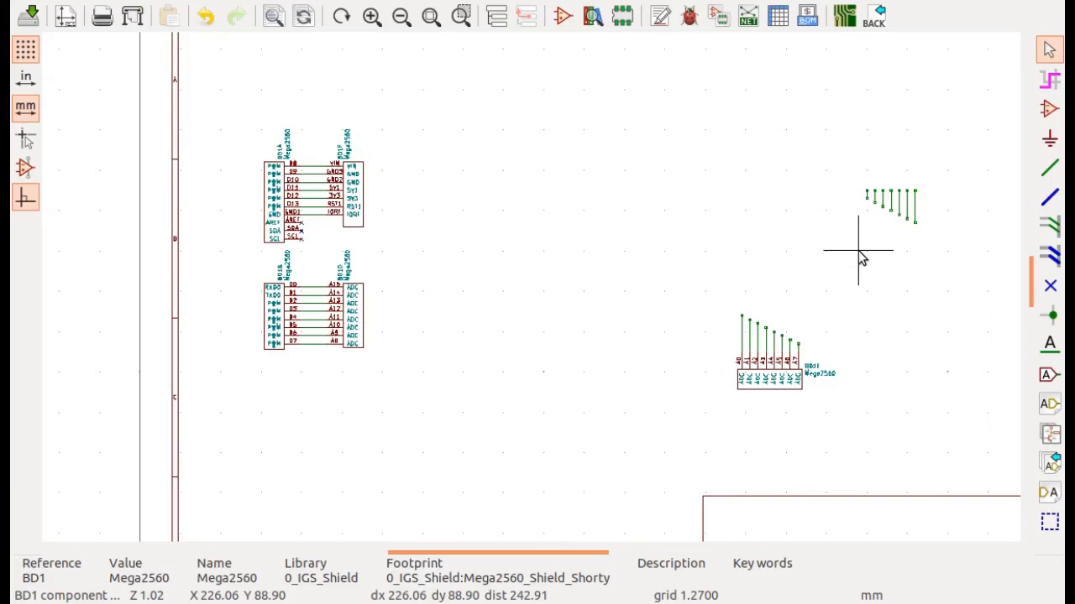
key("ctrl+z")
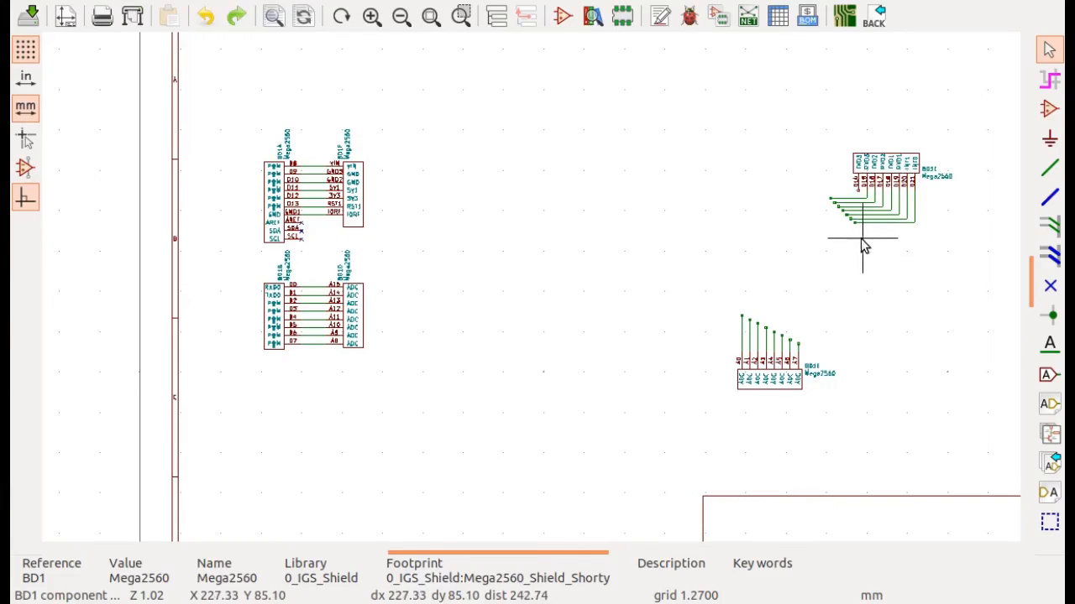
Delete the horizontal wires below BD1C and move BD1C with its vertical wires directly above BD1E so the wires join.
left_click_drag(862, 238, 819, 194)
left_click(819, 198)
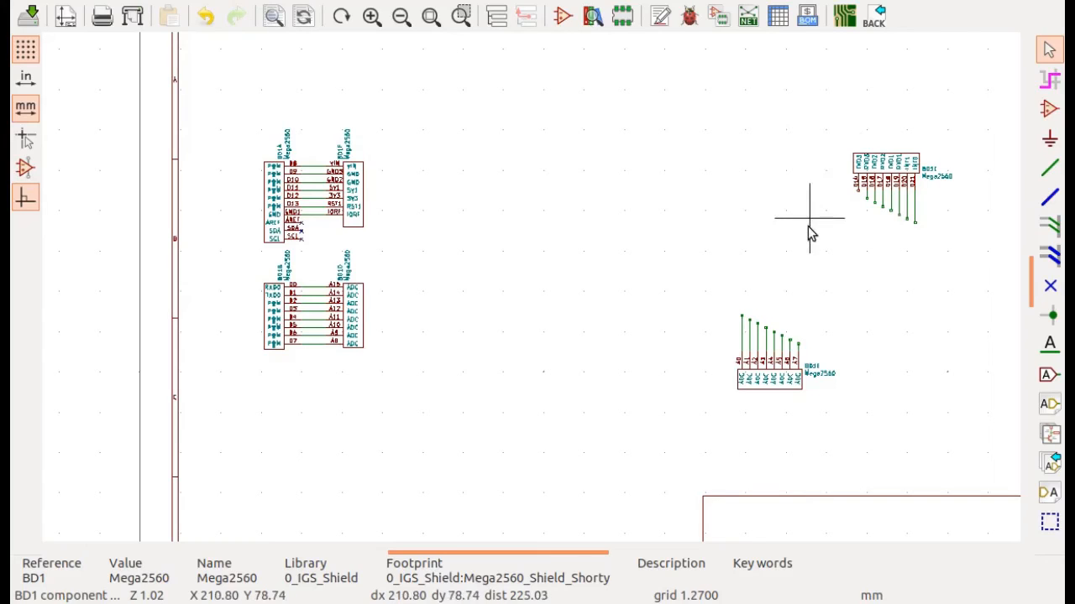
left_click_drag(828, 125, 957, 227)
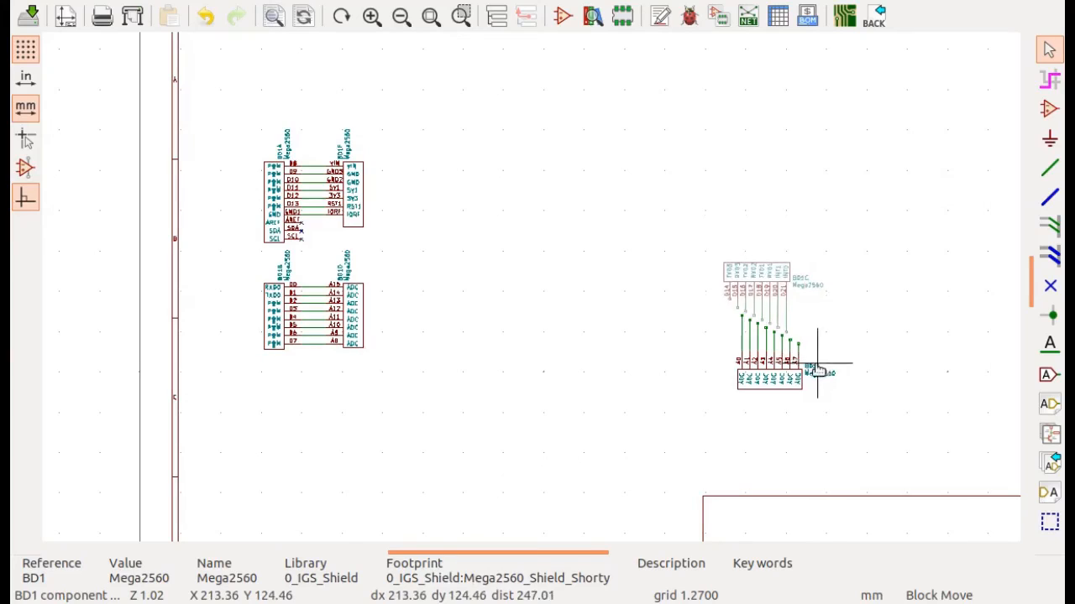
scroll(818, 366, "up", 4)
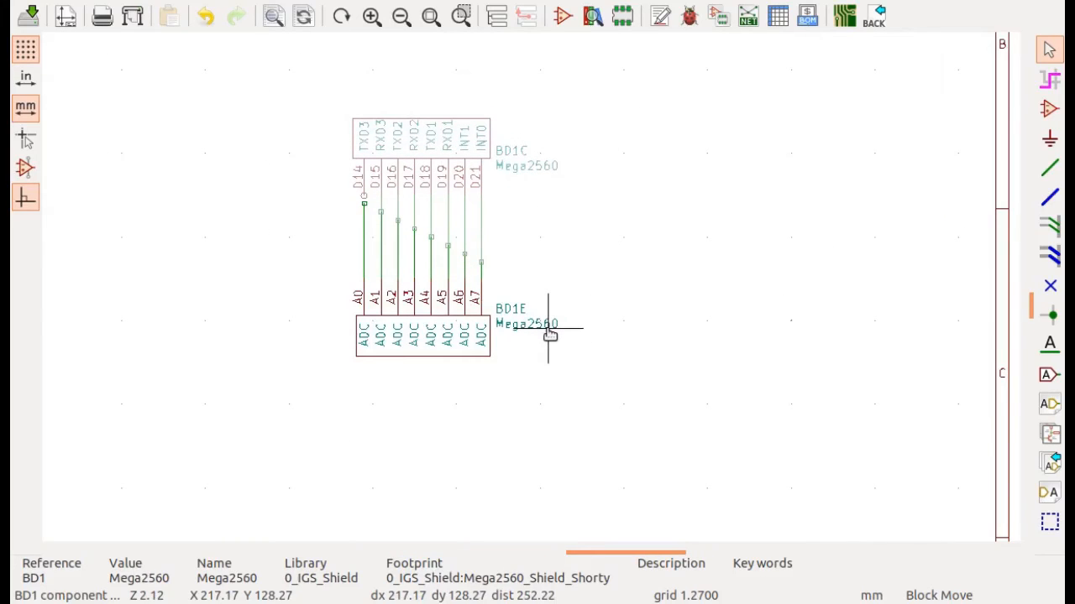
left_click(550, 335)
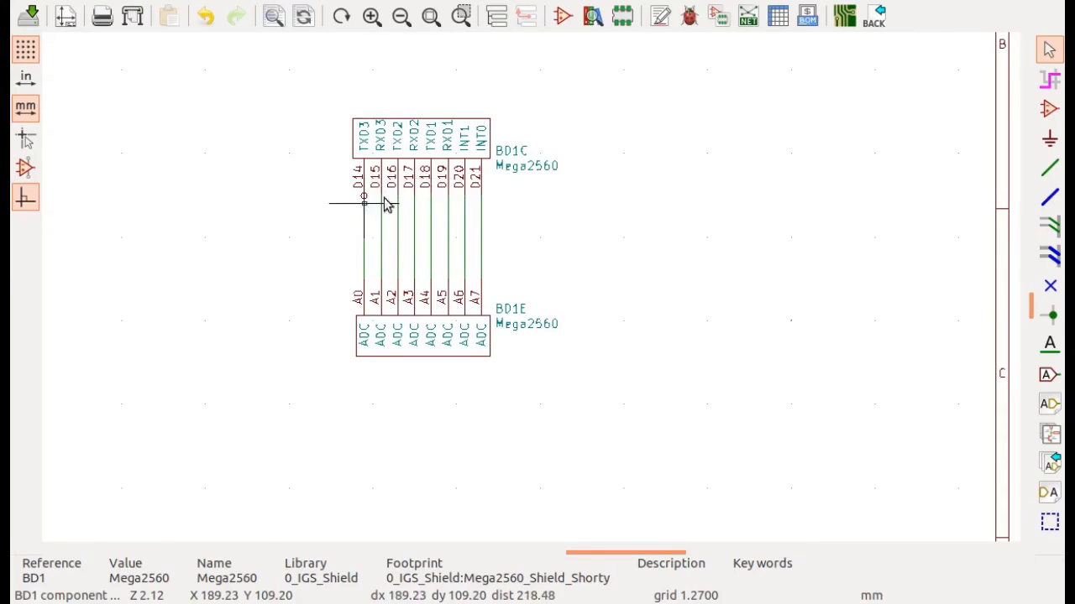
Extend the upper end of the A0 wire to pin D14 of BD1C.
scroll(367, 210, "up", 2)
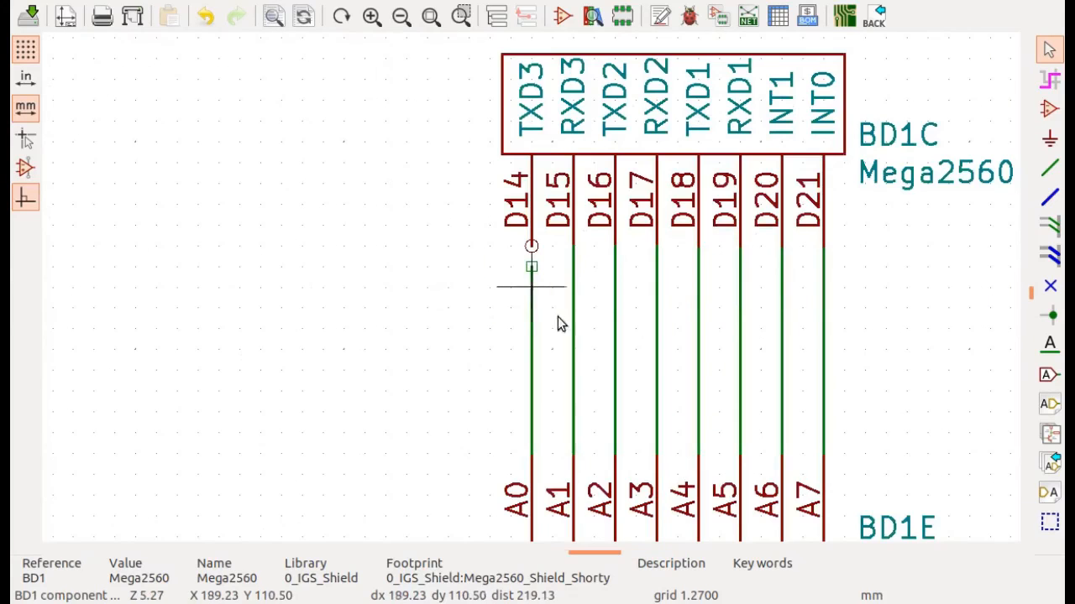
left_click_drag(528, 269, 532, 250, "ctrl")
left_click(531, 250)
Place the BD1C and BD1E block below BD1B, rotated 90 degrees counterclockwise, and shift BD1E left to line up with BD1D.
scroll(531, 250, "down", 8)
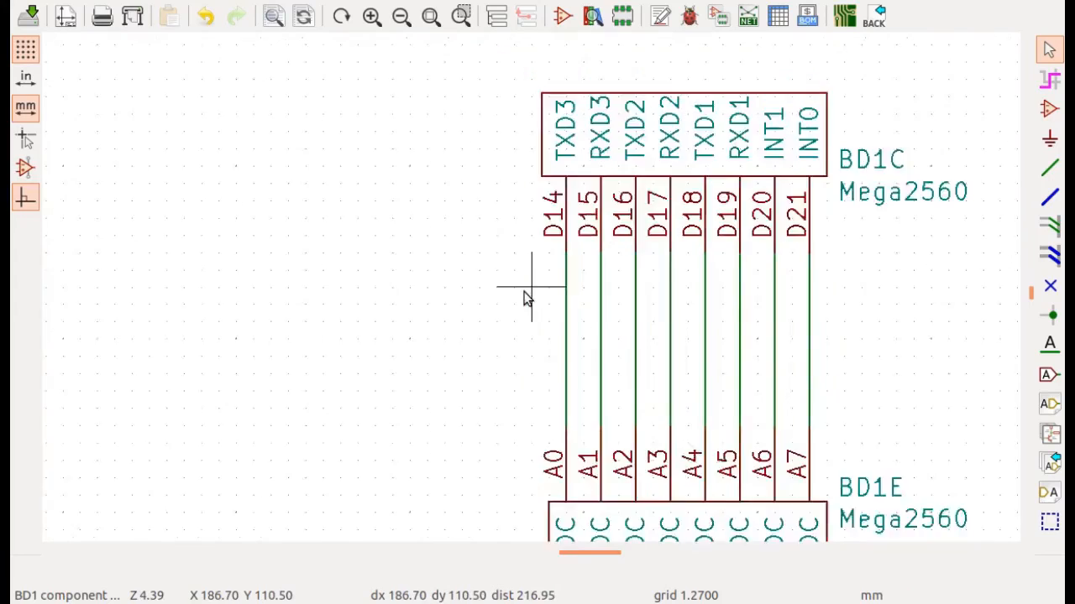
scroll(531, 285, "down", 2)
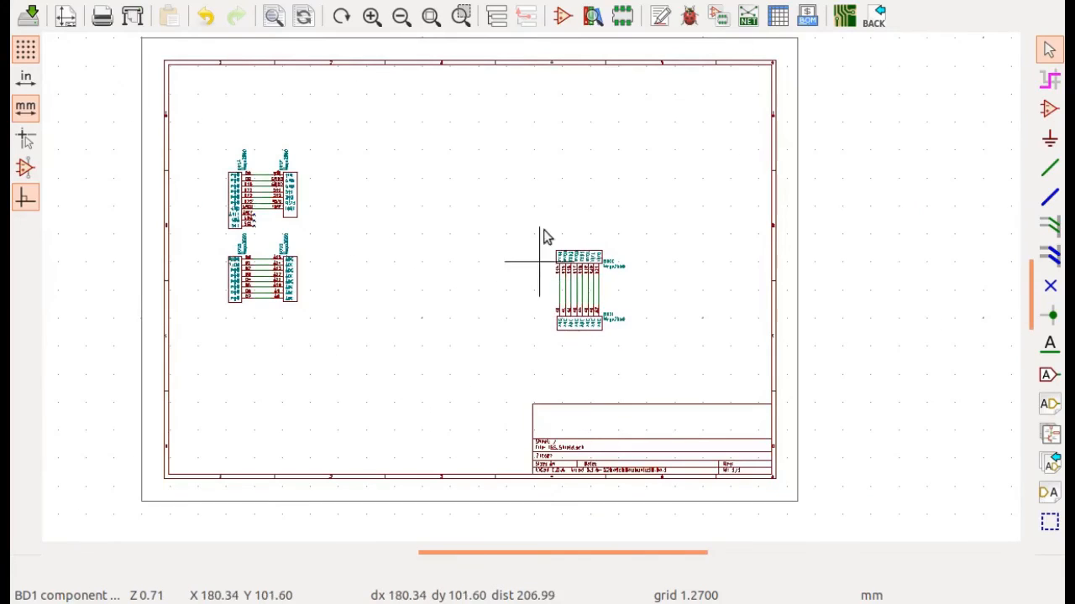
left_click_drag(534, 229, 648, 363)
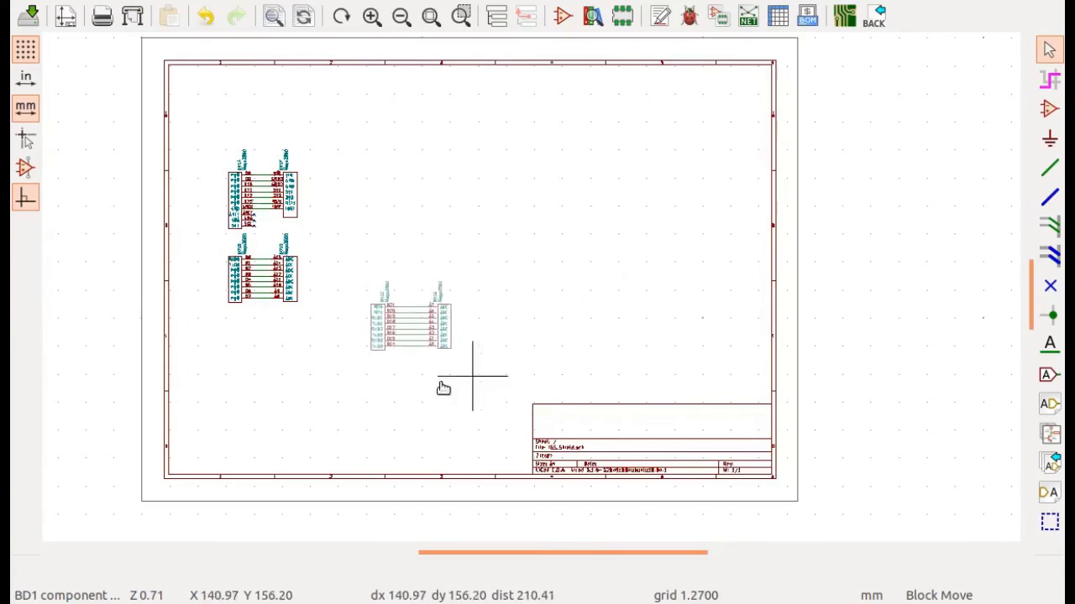
left_click(328, 408)
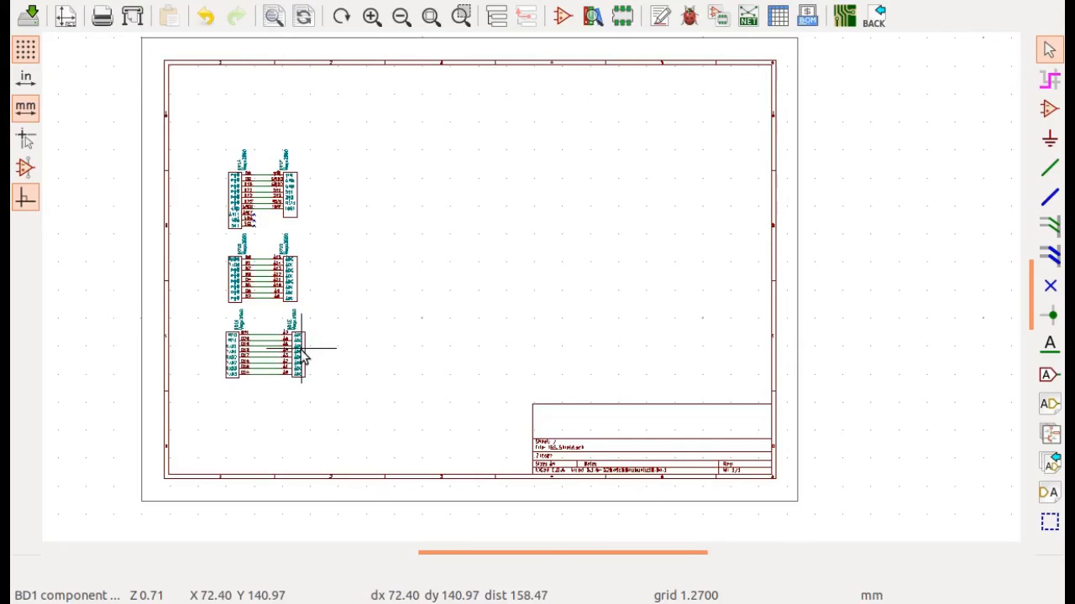
key("g")
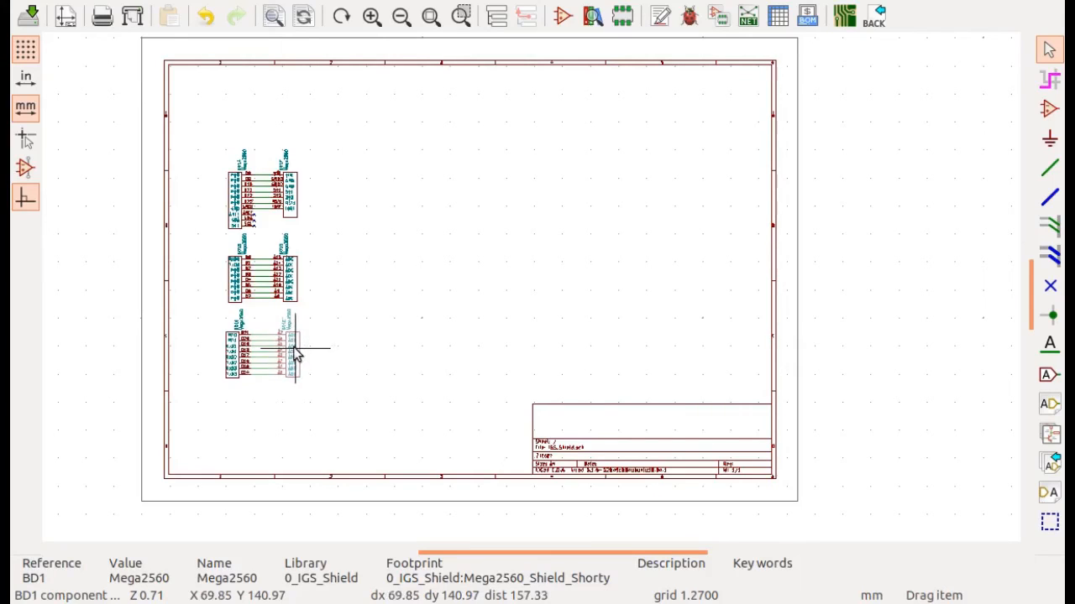
left_click(292, 347)
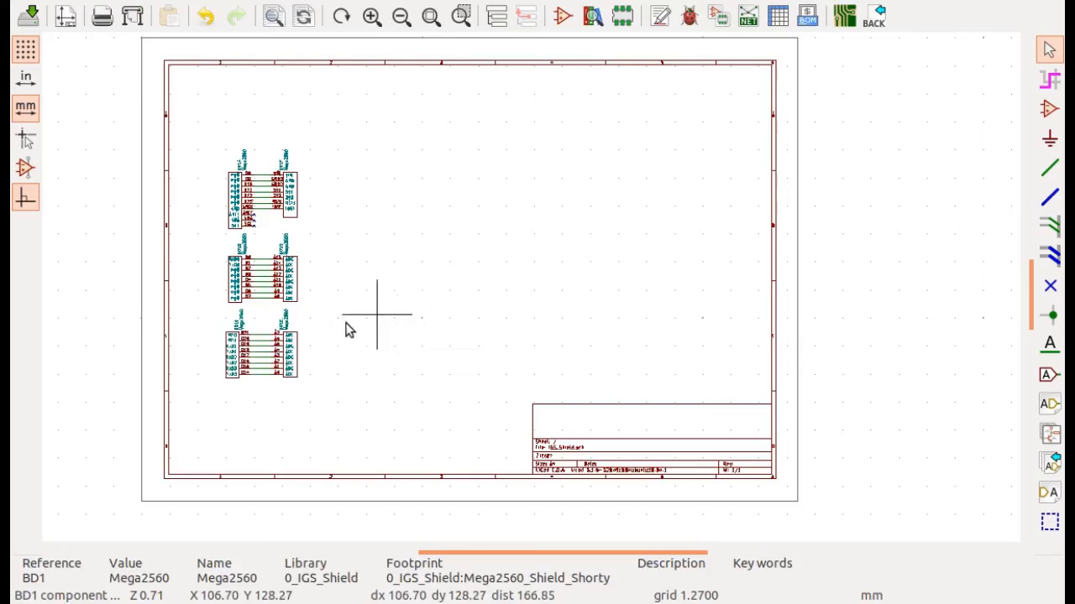
Examine the arrangement and wiring of the three Mega2560 unit blocks on the sheet.
scroll(348, 372, "up", 2)
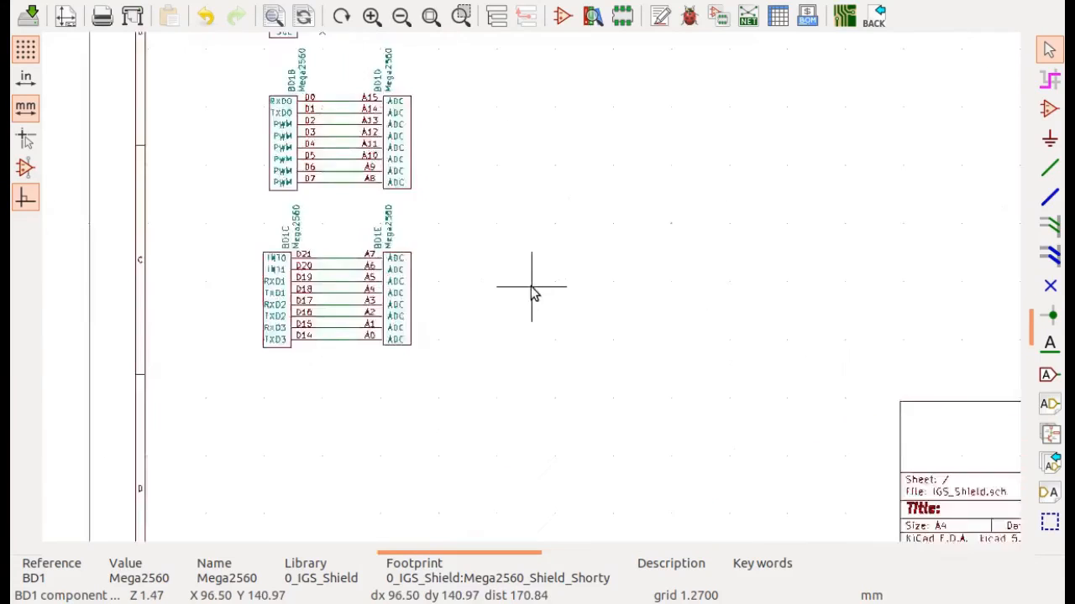
scroll(530, 286, "down", 1)
scroll(531, 287, "down", 2)
scroll(533, 125, "up", 2)
scroll(532, 290, "down", 2)
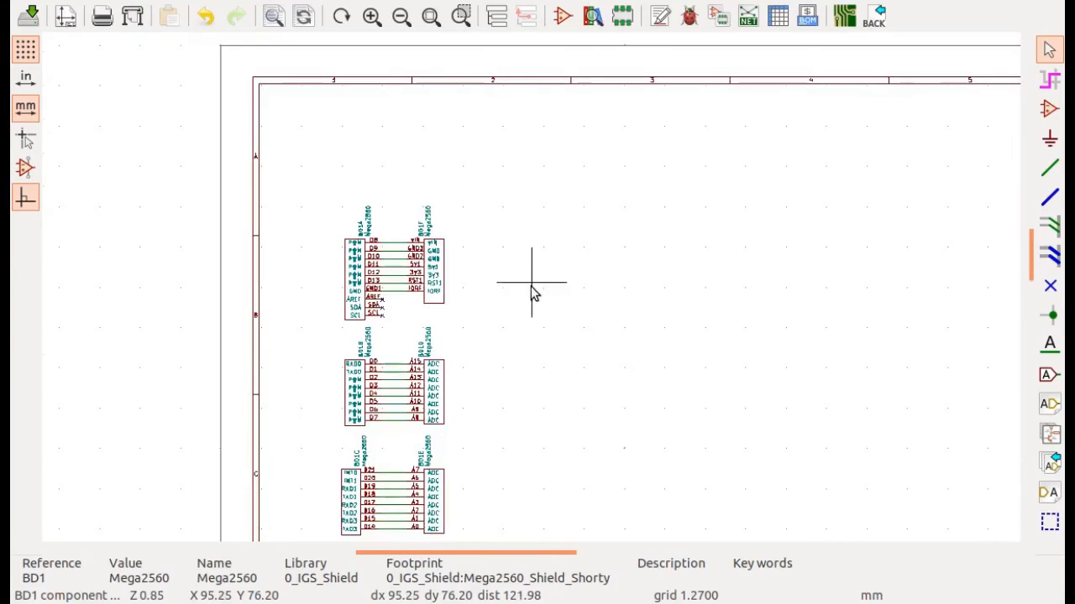
scroll(532, 288, "up", 1)
scroll(530, 388, "up", 1)
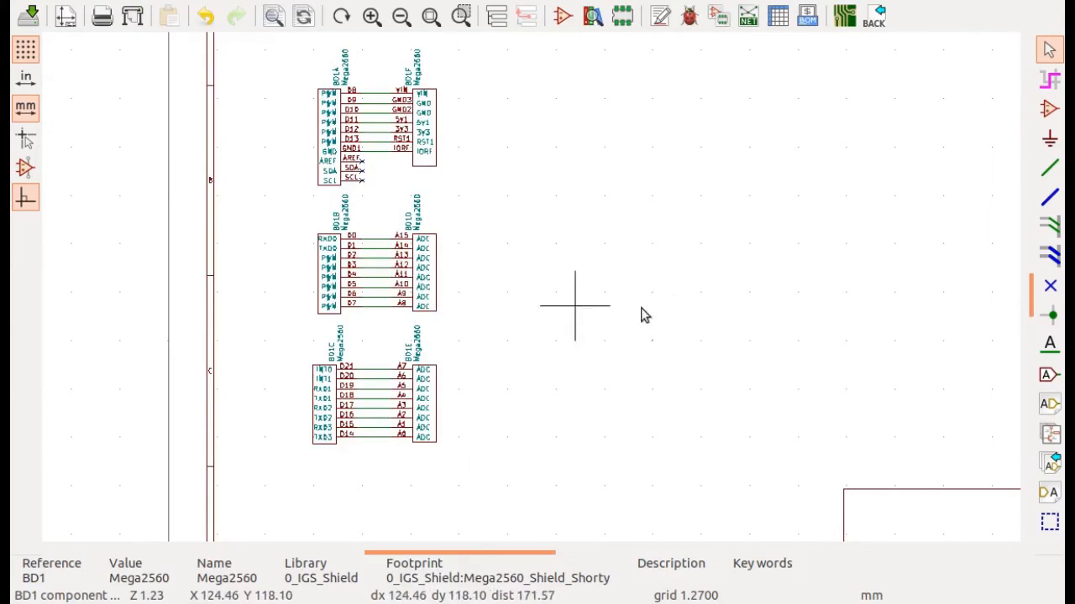
left_click(614, 323)
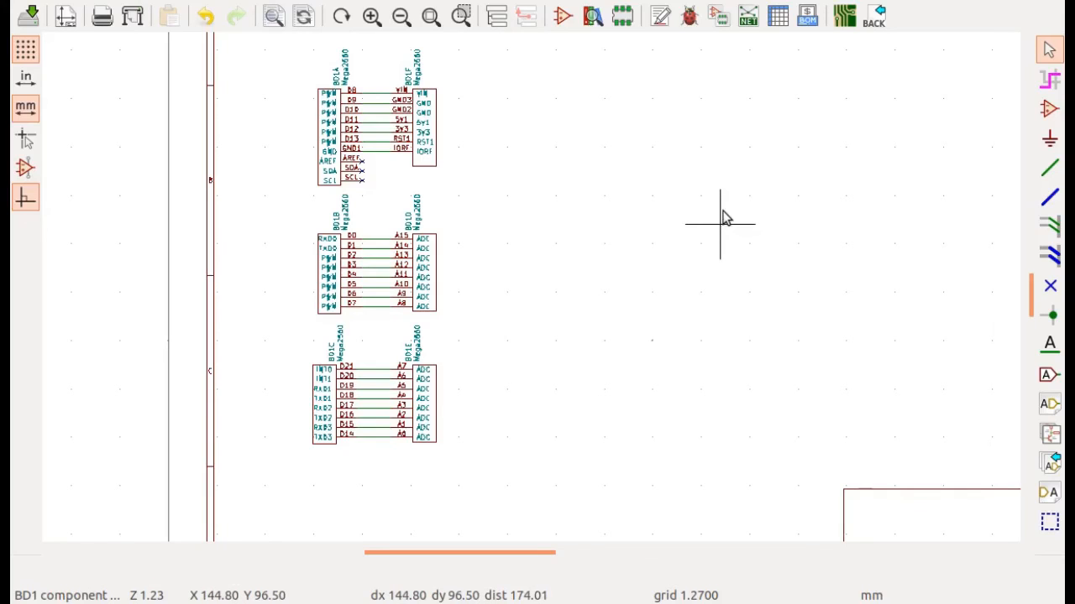
scroll(724, 216, "down", 2)
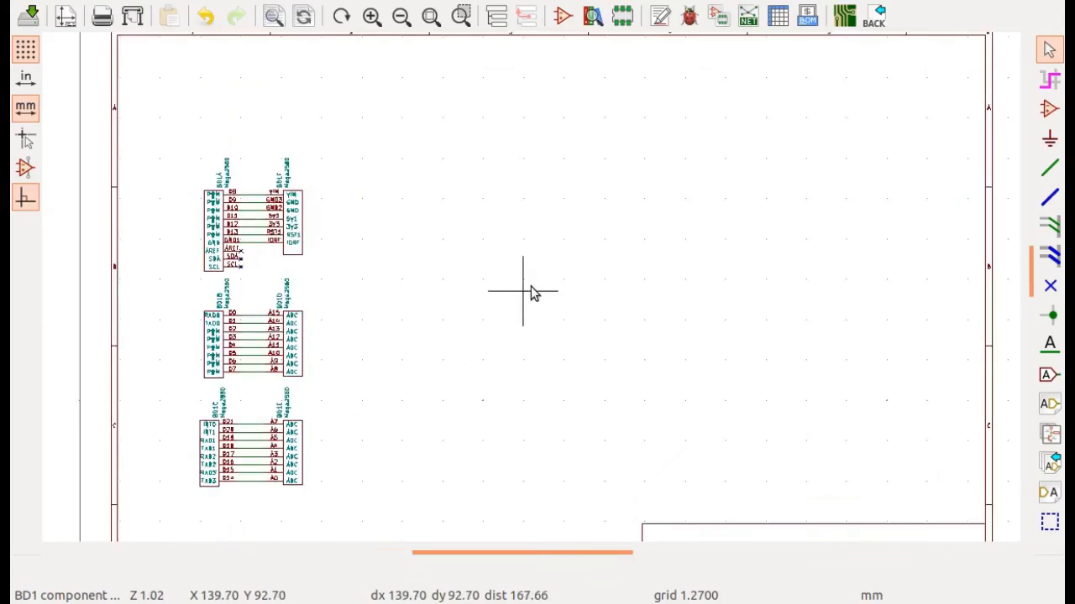
Save the schematic and generate its Pcbnew netlist in the default format as IGS_Shield.net.
left_click(29, 19)
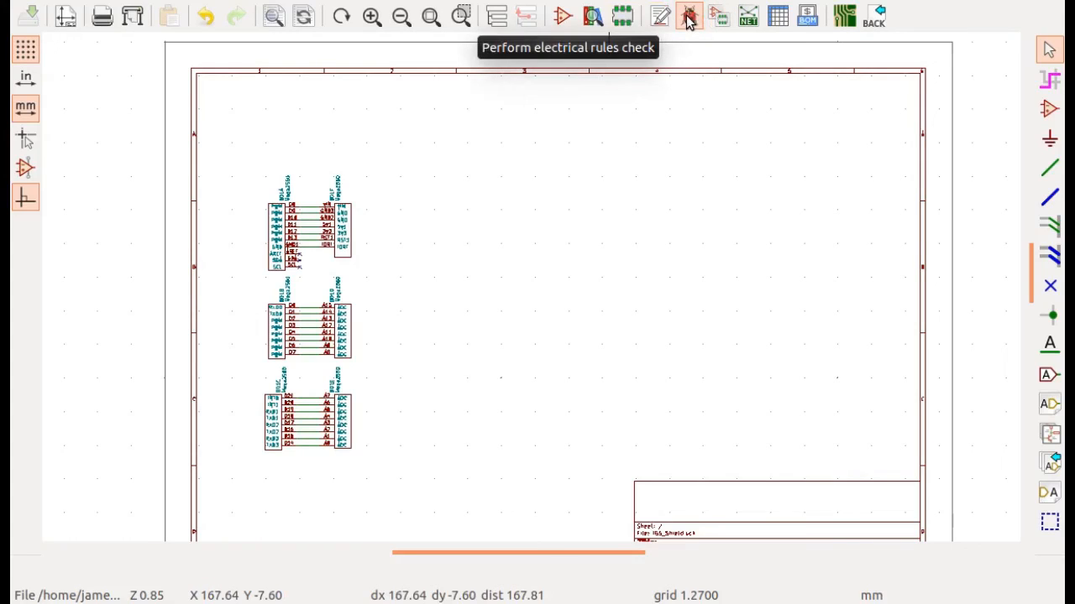
left_click(747, 19)
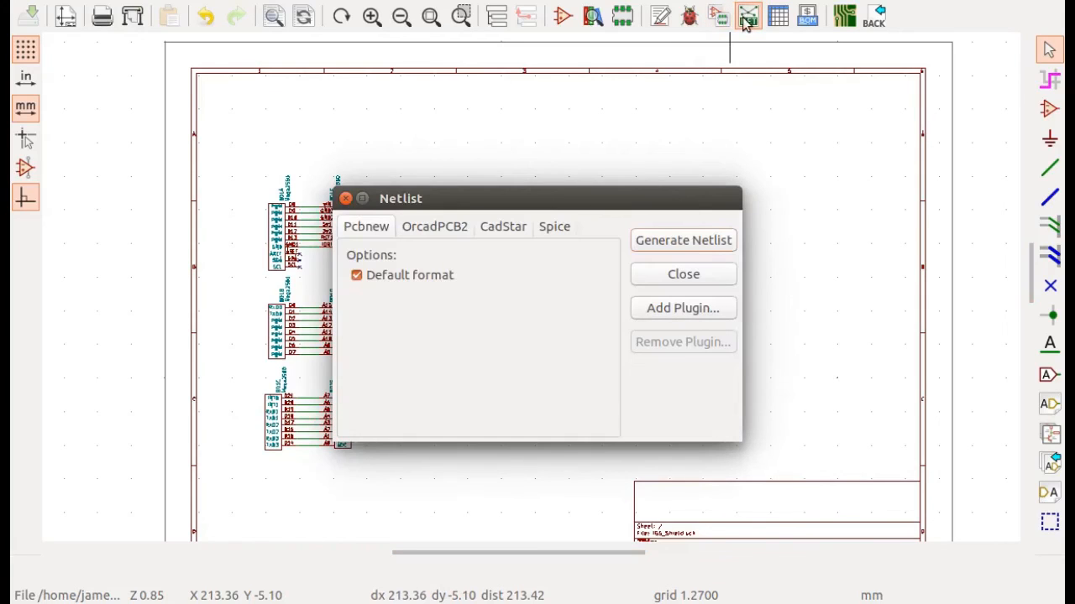
left_click(681, 242)
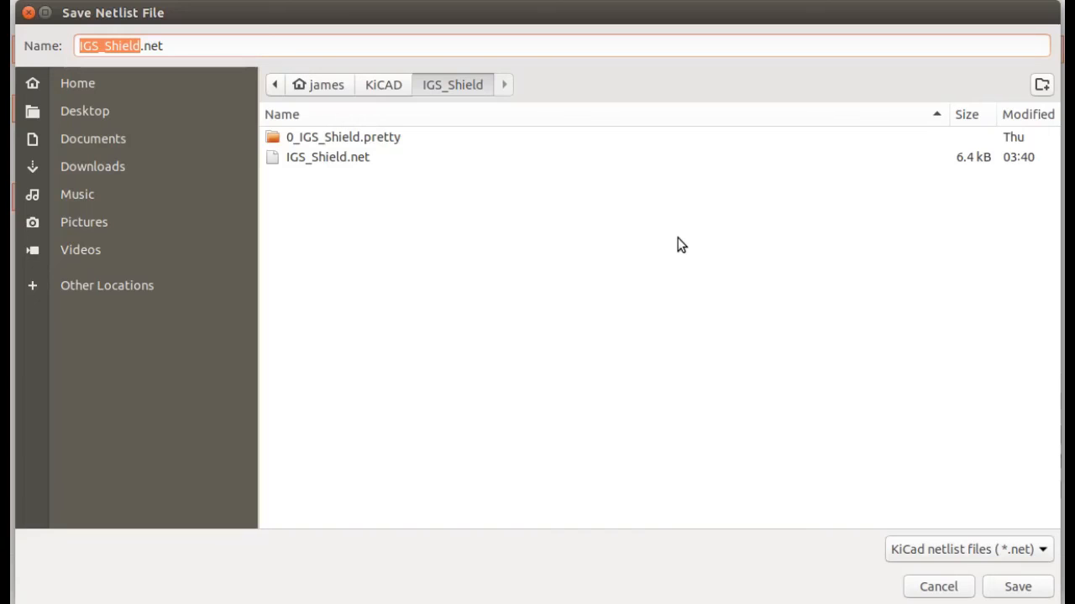
left_click(1017, 588)
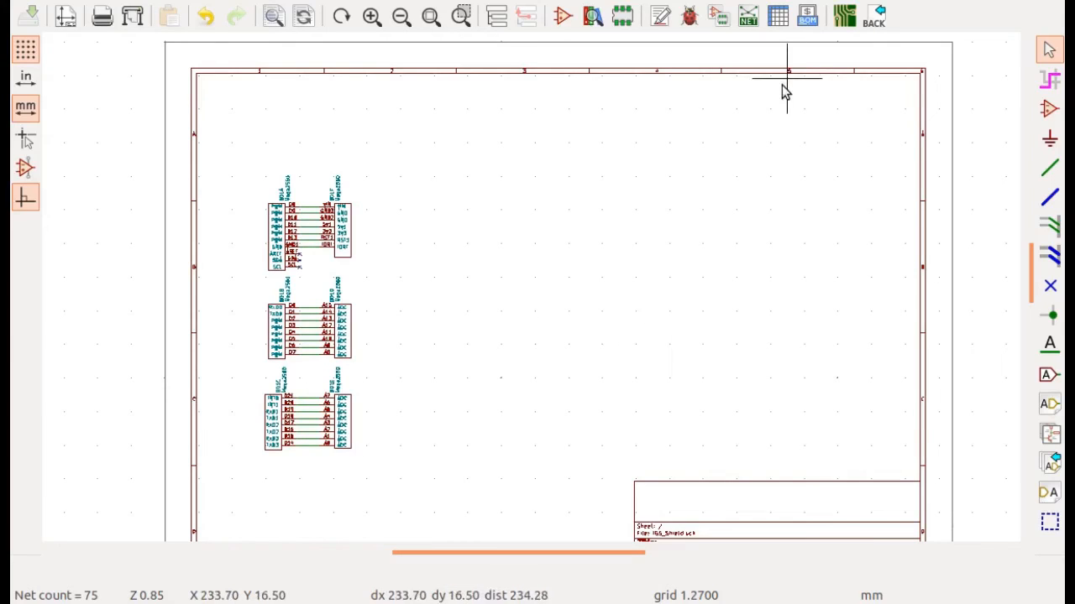
Switch to the PCB editor and update the board from the schematic, keeping existing symbol to footprint associations.
left_click(842, 18)
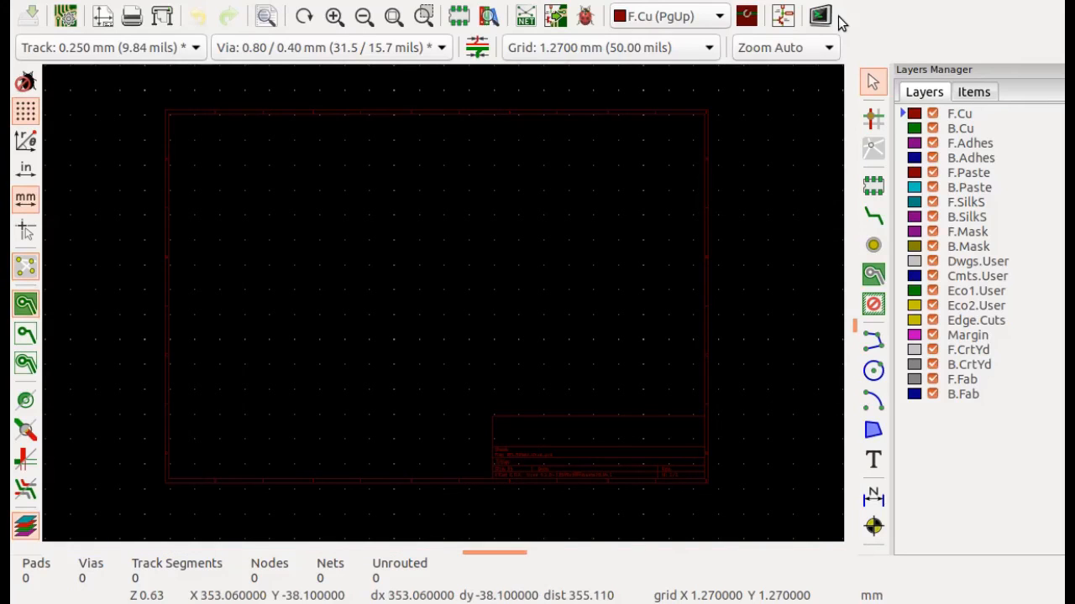
left_click(553, 20)
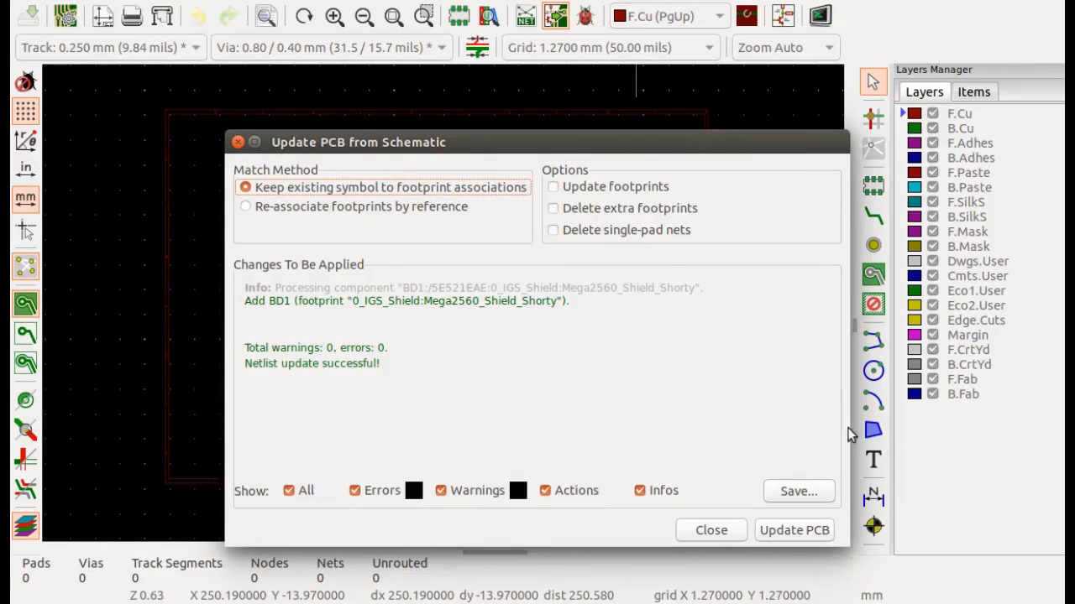
left_click(792, 532)
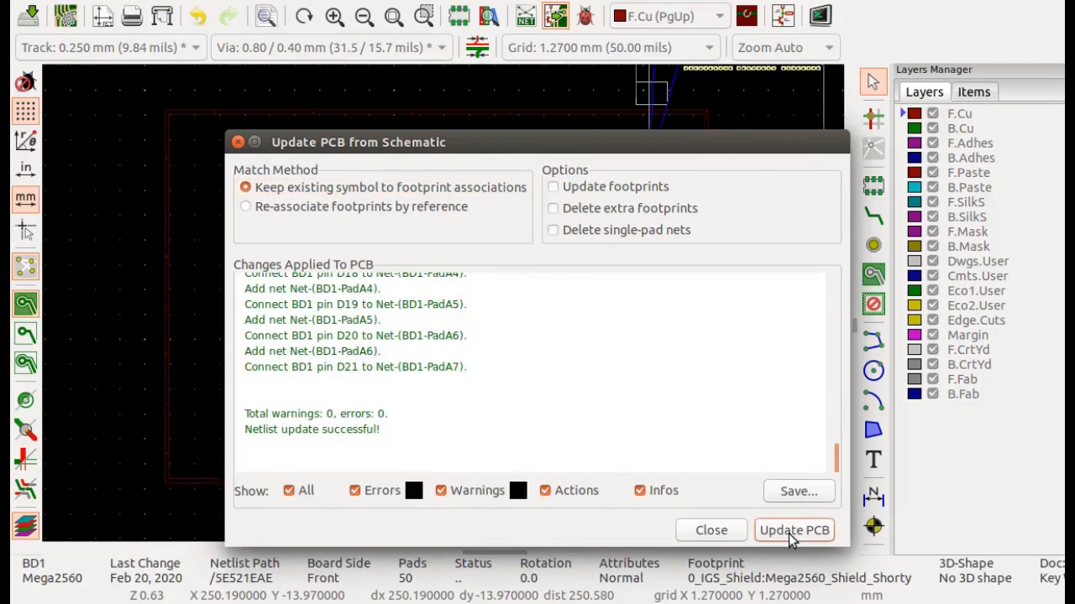
left_click(731, 535)
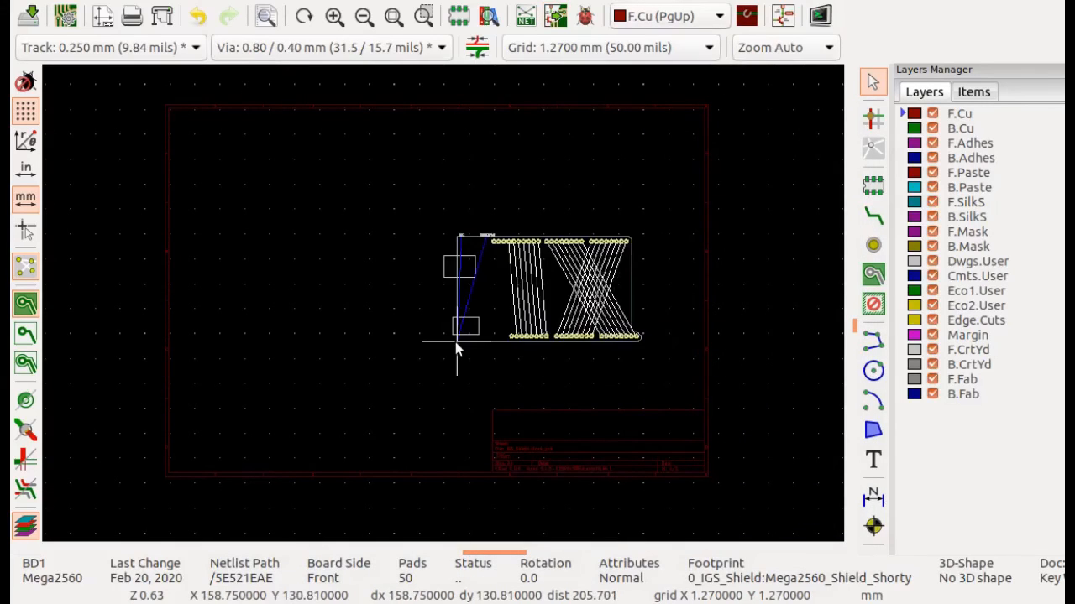
Place the BD1 footprint near the middle of the board sheet, save the board and return to the schematic.
left_click(386, 333)
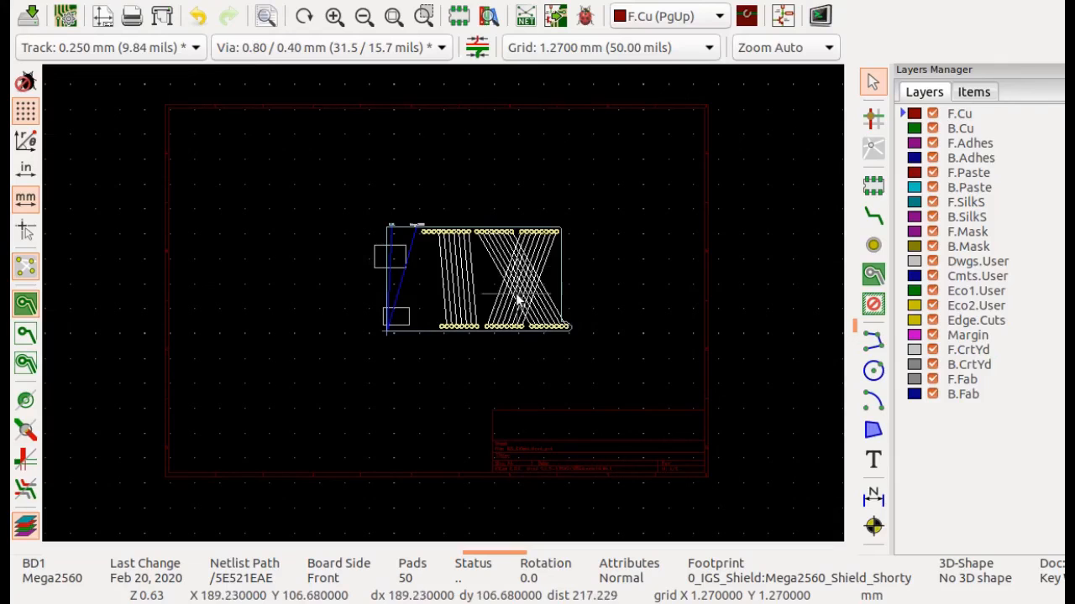
scroll(571, 287, "up", 5)
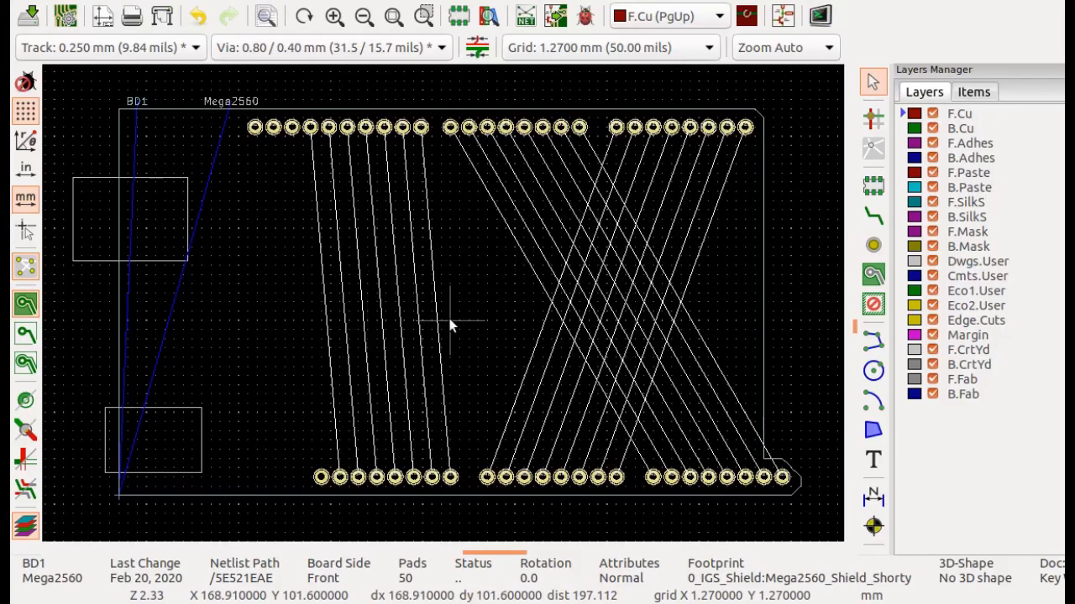
left_click(30, 16)
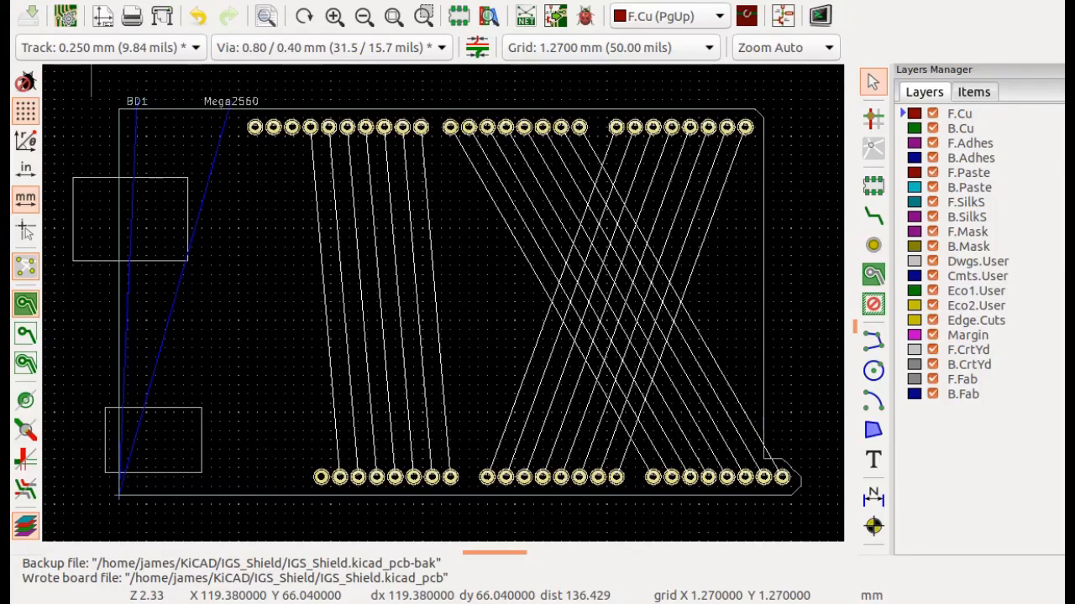
key("alt+F4")
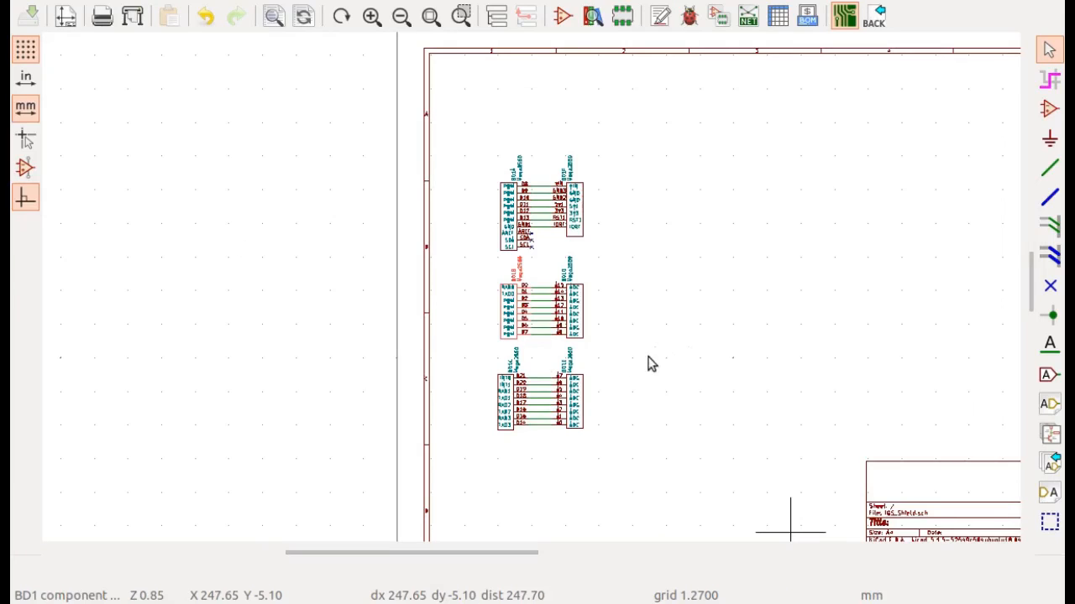
Rotate the BD1A reference text to horizontal and move it just above its symbol's outline.
key("Home")
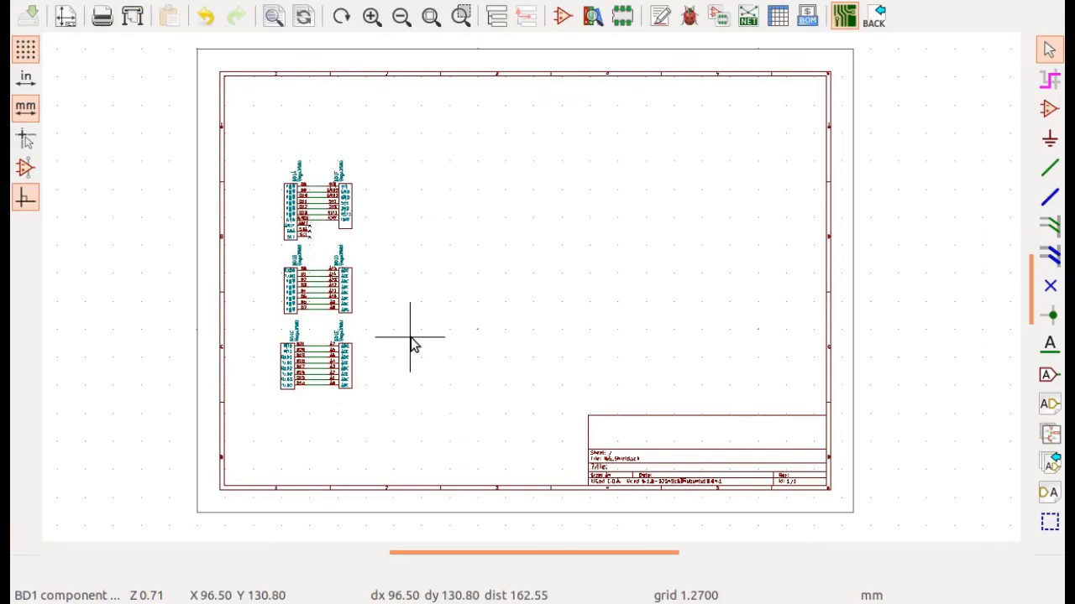
scroll(292, 197, "up", 3)
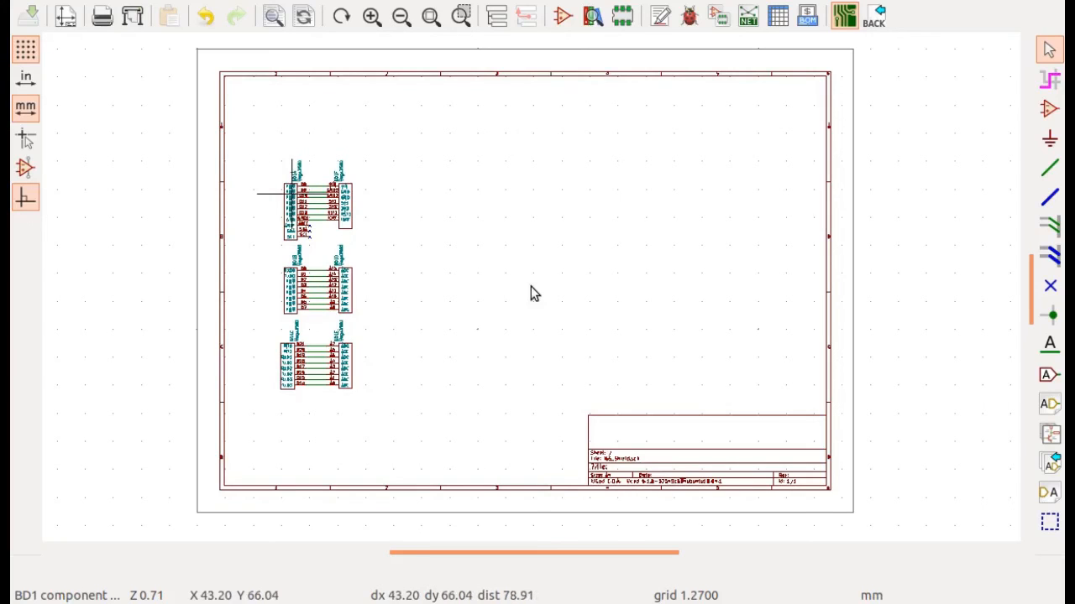
scroll(665, 330, "up", 2)
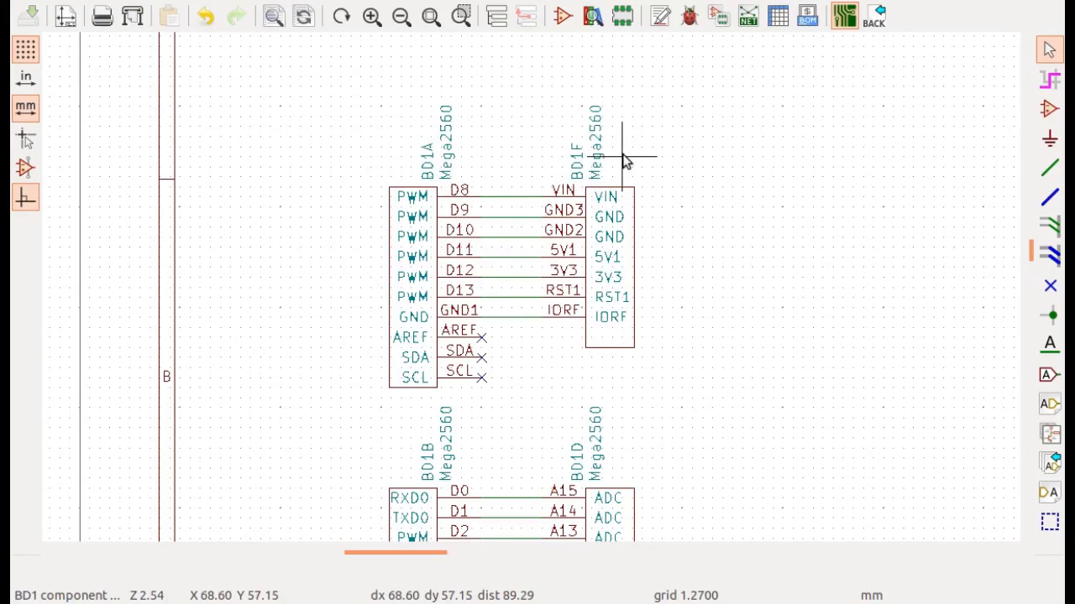
right_click(430, 167)
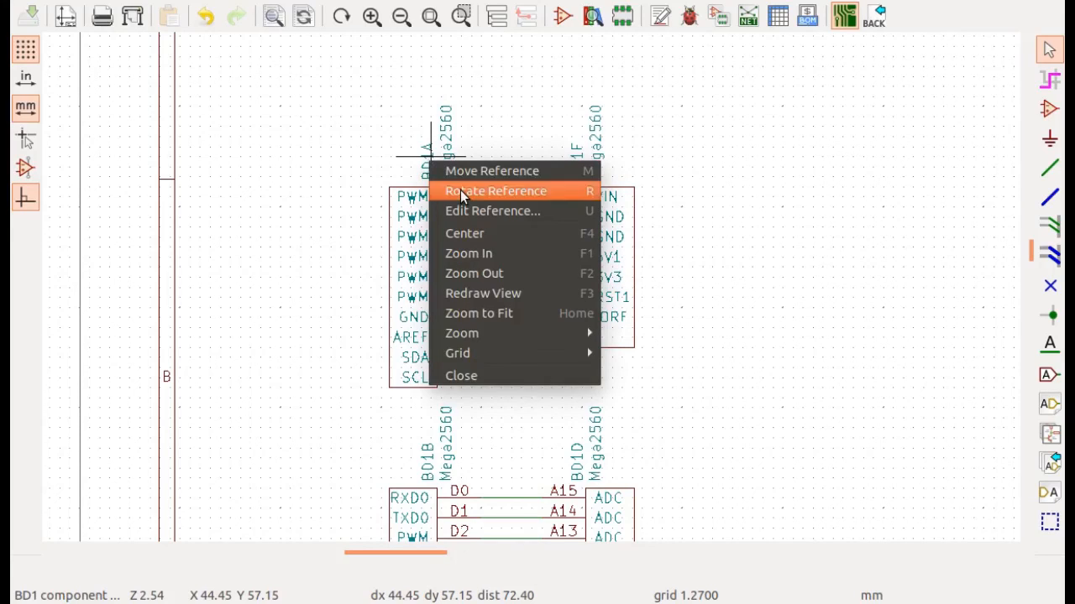
left_click(446, 190)
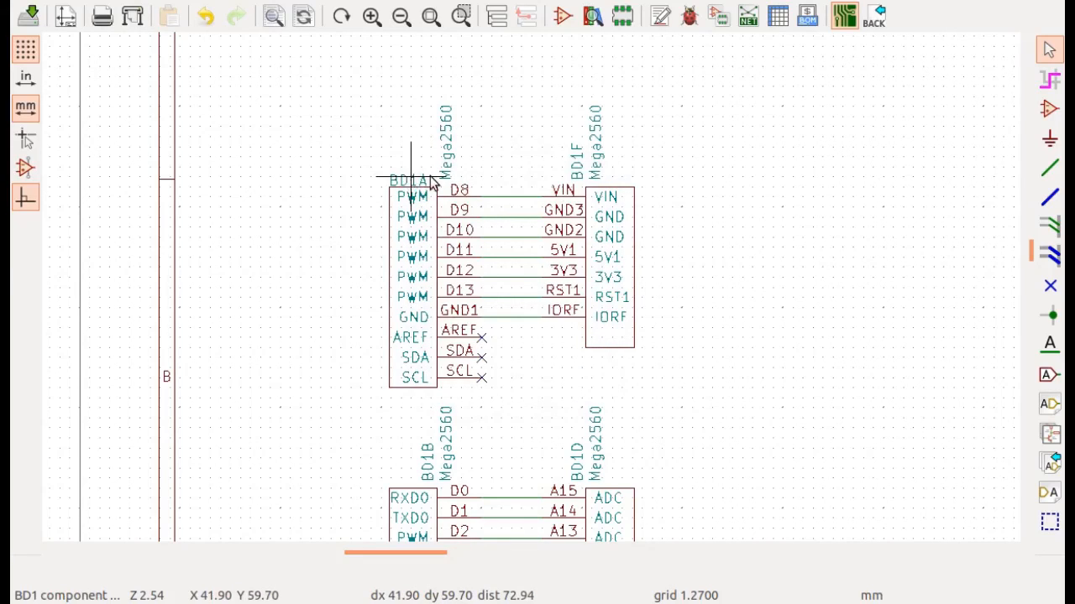
key("m")
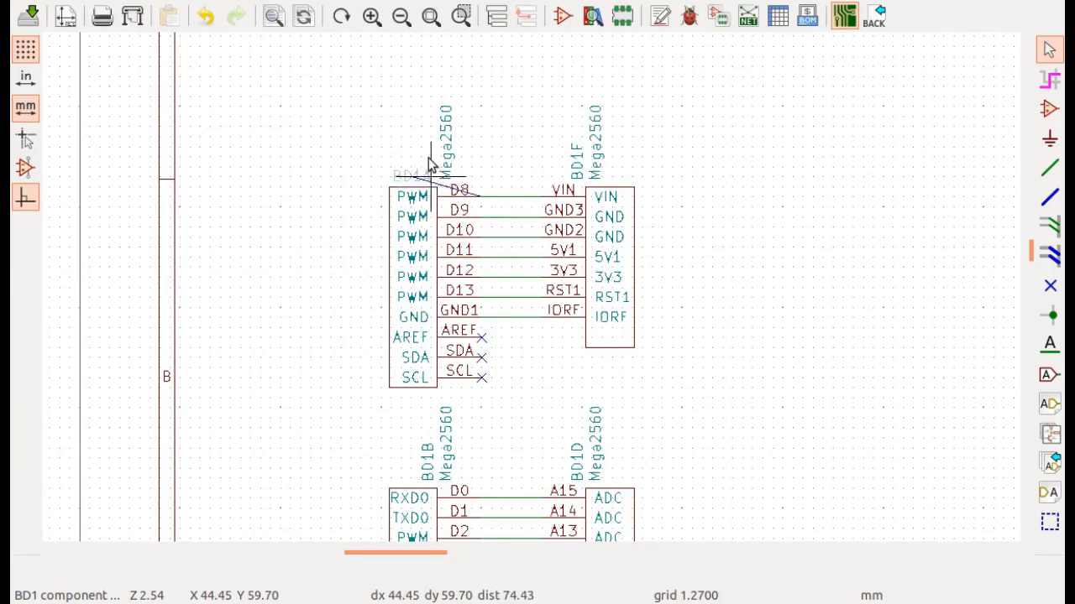
left_click(428, 167)
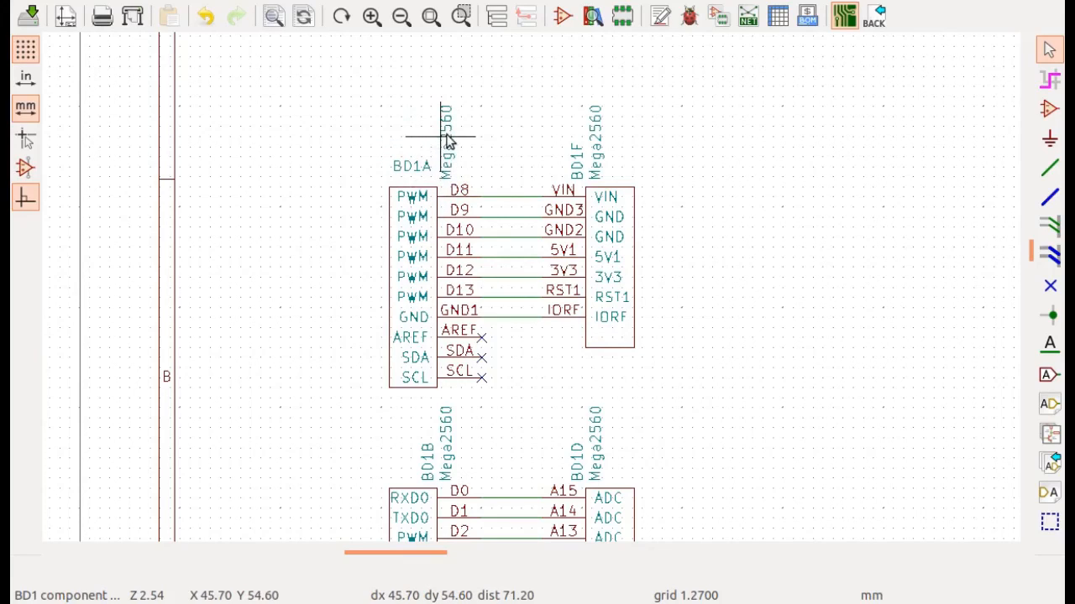
Rotate the Mega2560 value text of unit BD1A to horizontal and place it directly above the reference.
key("r")
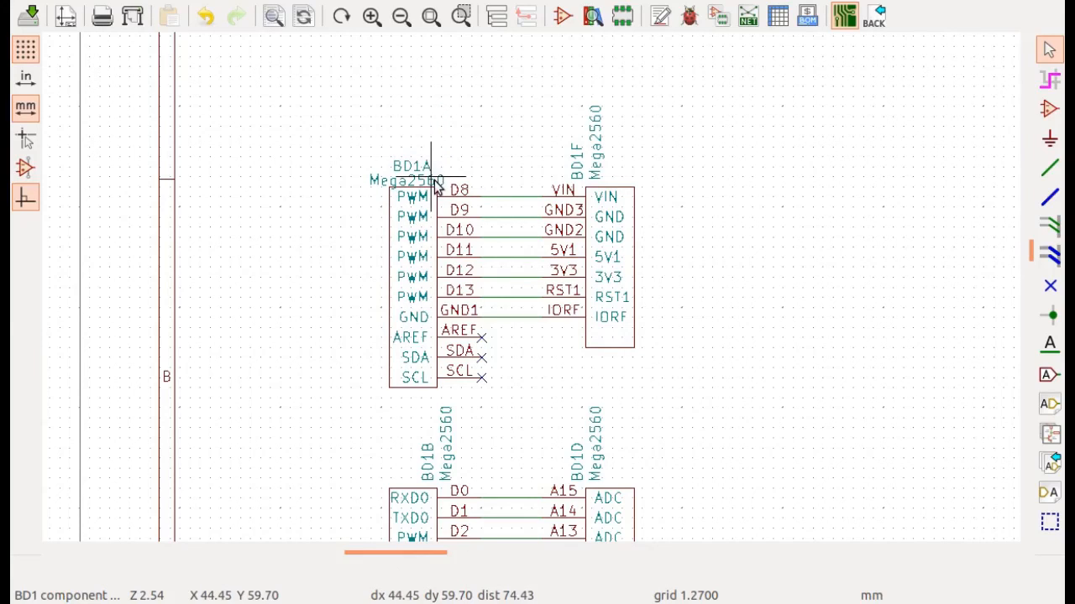
key("m")
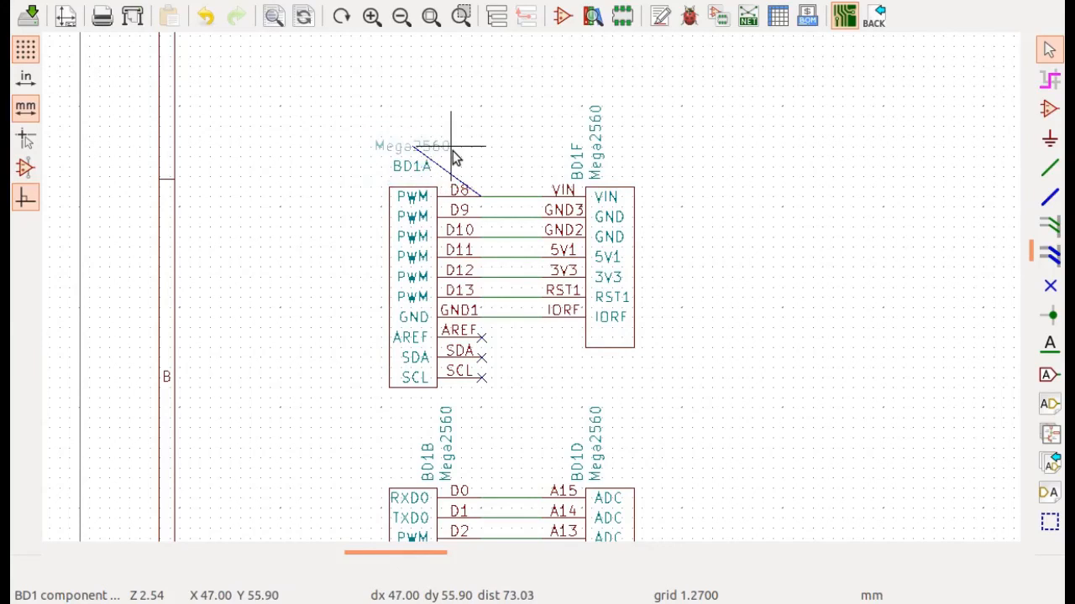
left_click(495, 162)
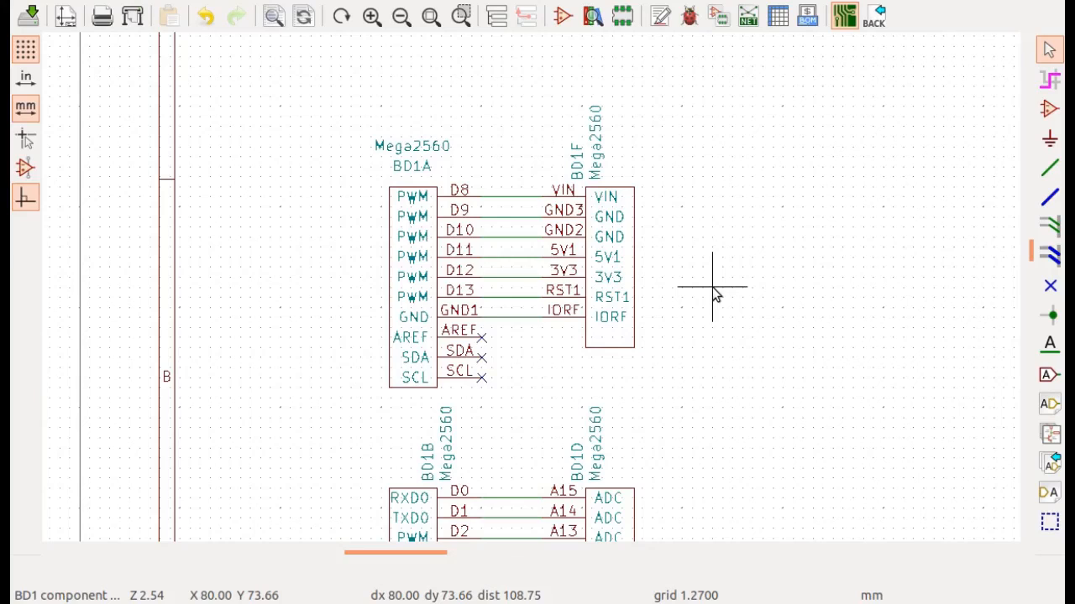
scroll(712, 287, "down", 3)
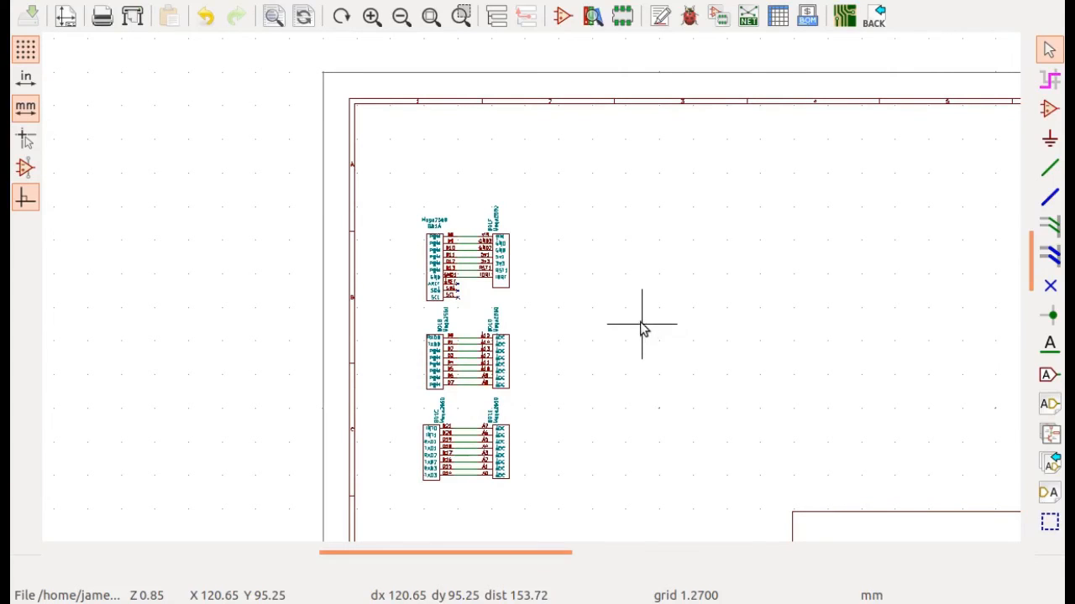
scroll(547, 290, "down", 1)
scroll(547, 292, "up", 1)
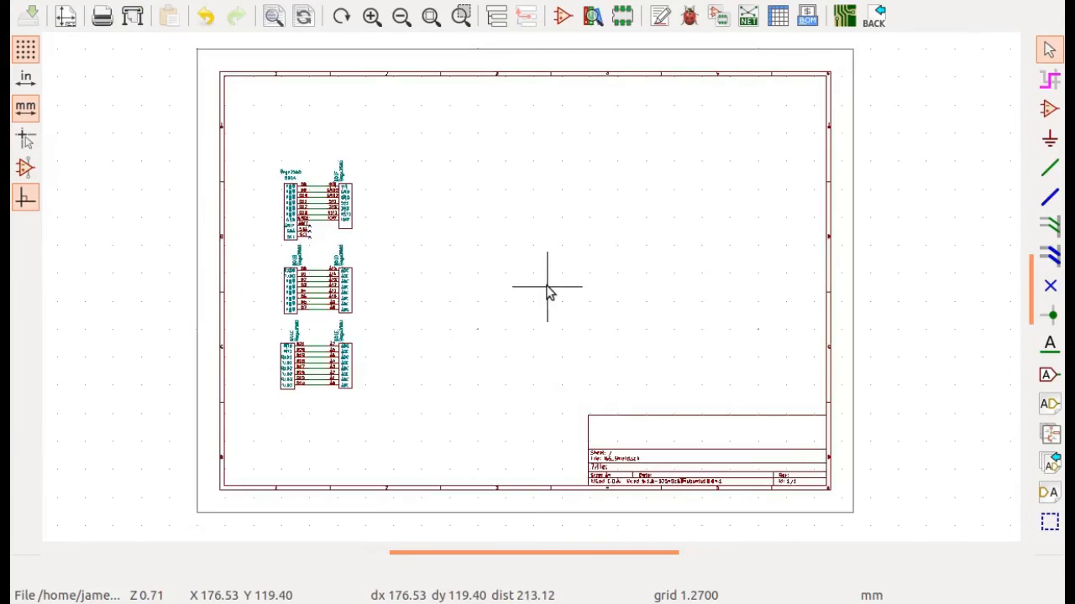